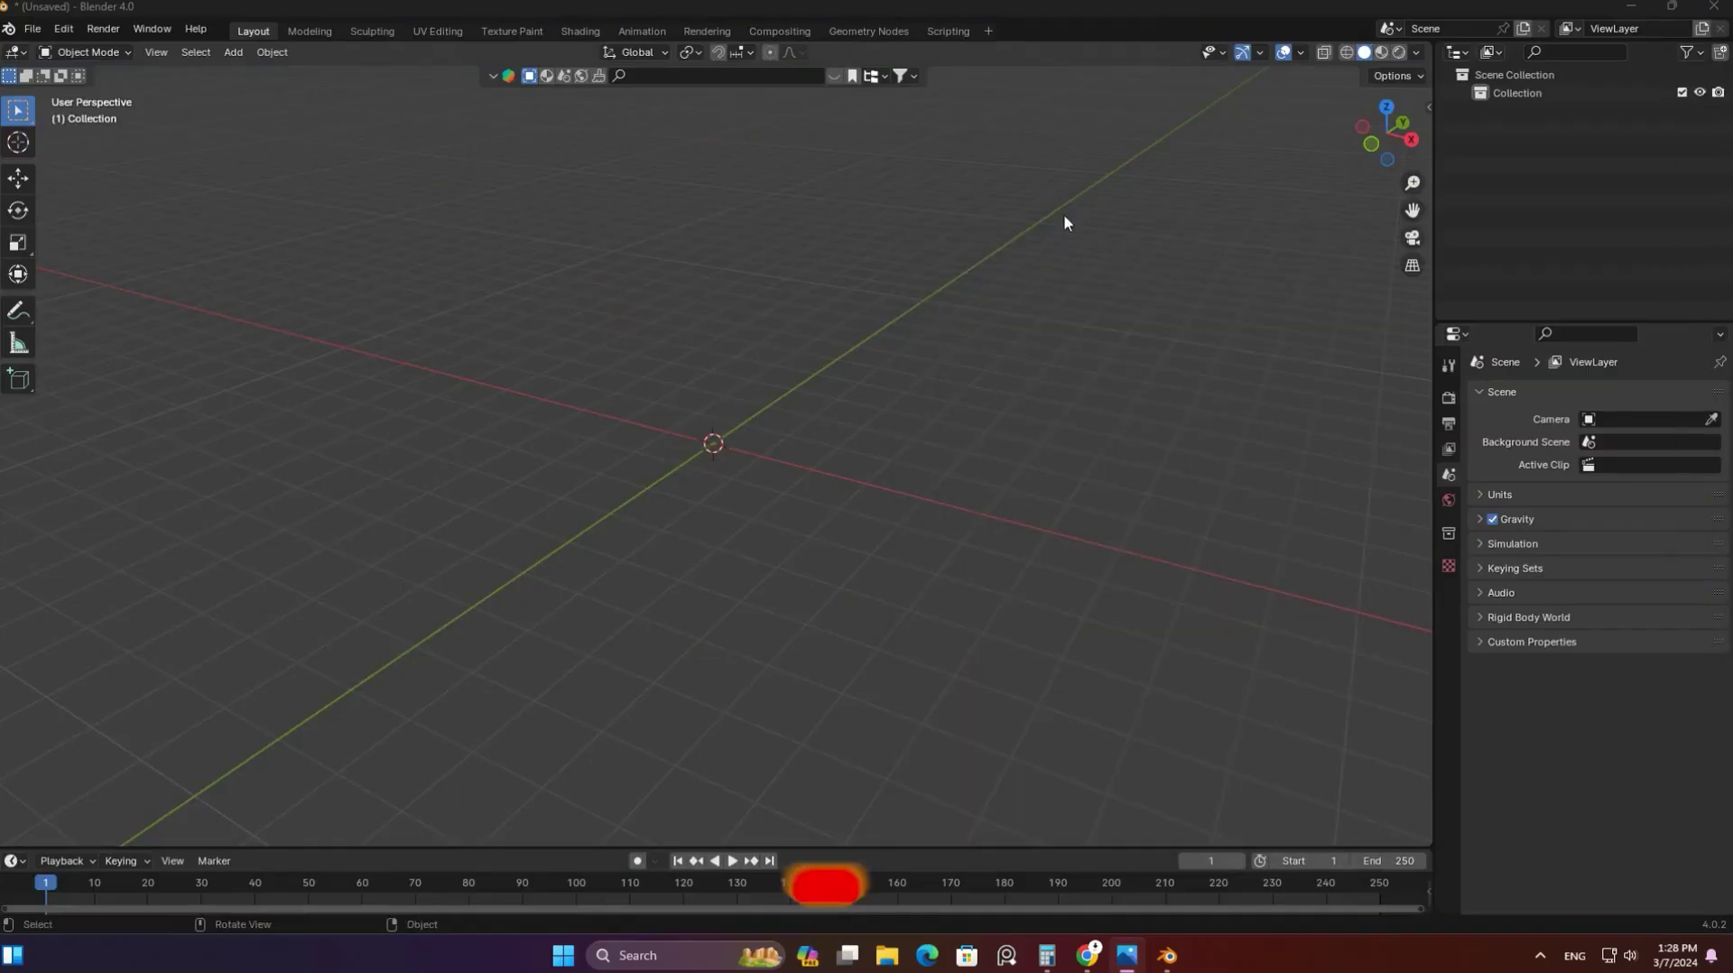
Zoom in and orbit around the stretched room cube
scroll(833, 459, "up", 5)
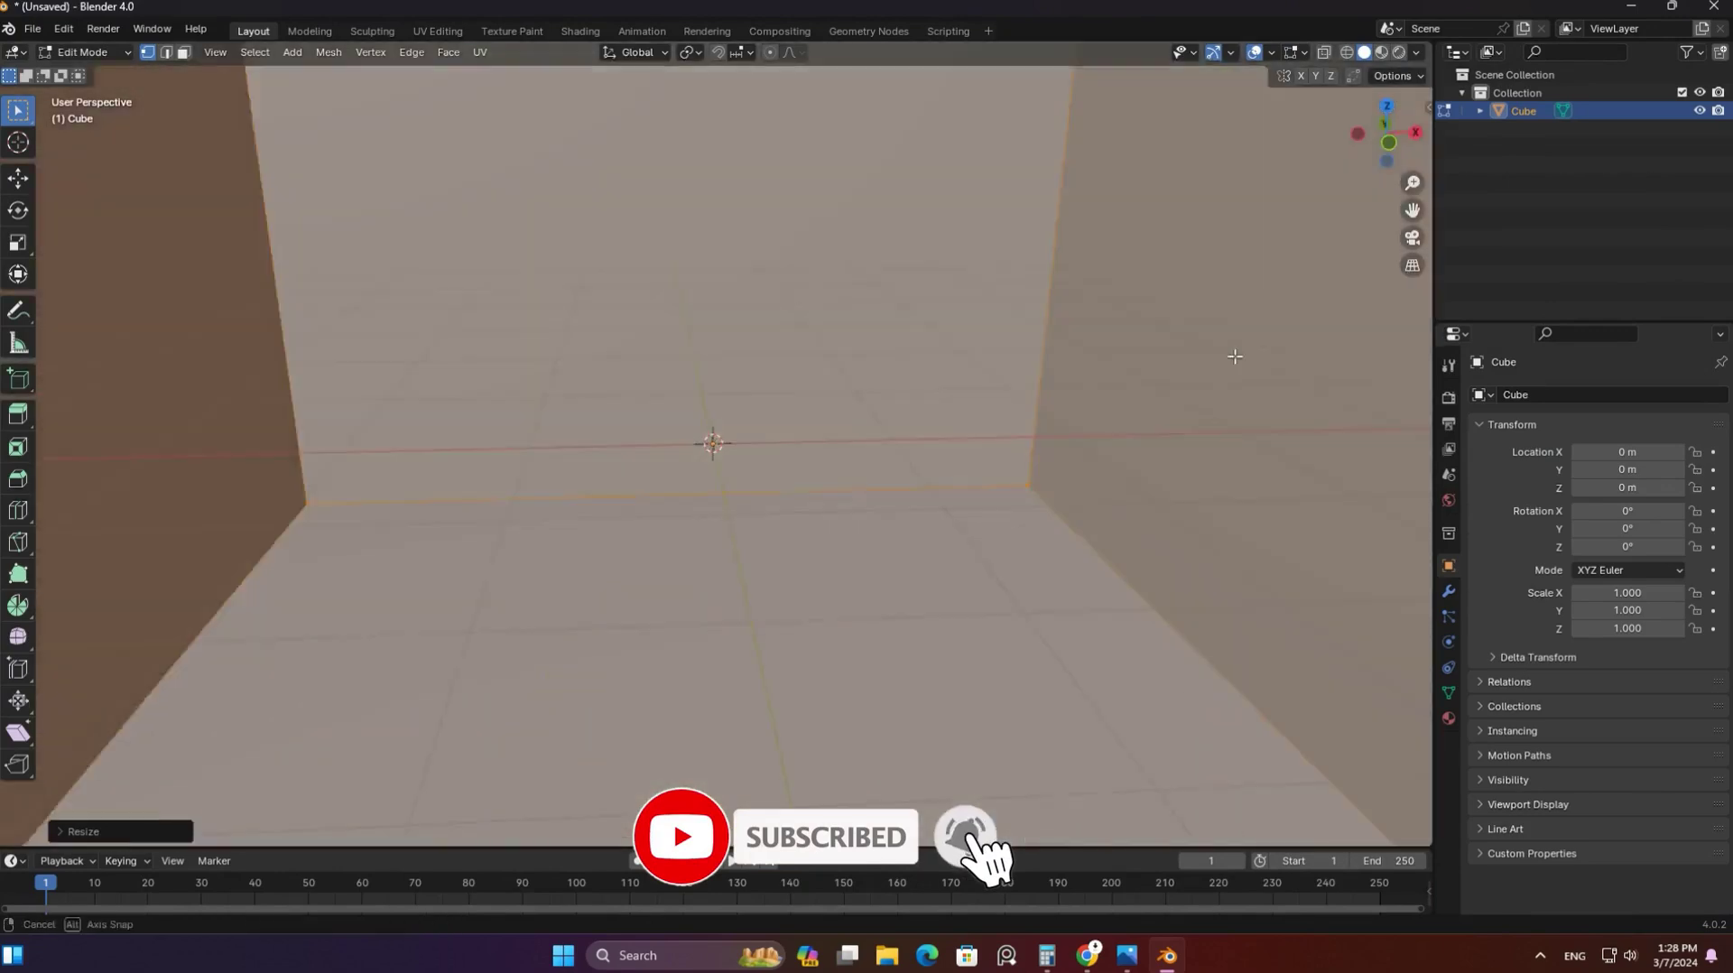
mouse_move(833, 458)
middle_mouse_down()
mouse_move(921, 337)
mouse_move(878, 210)
middle_mouse_up()
Add a camera, lock it to the view, and frame the room interior from inside the box
key("Tab")
middle_click_drag(900, 277, 900, 343, "ctrl")
left_click(811, 695)
key("KP_0")
key("n")
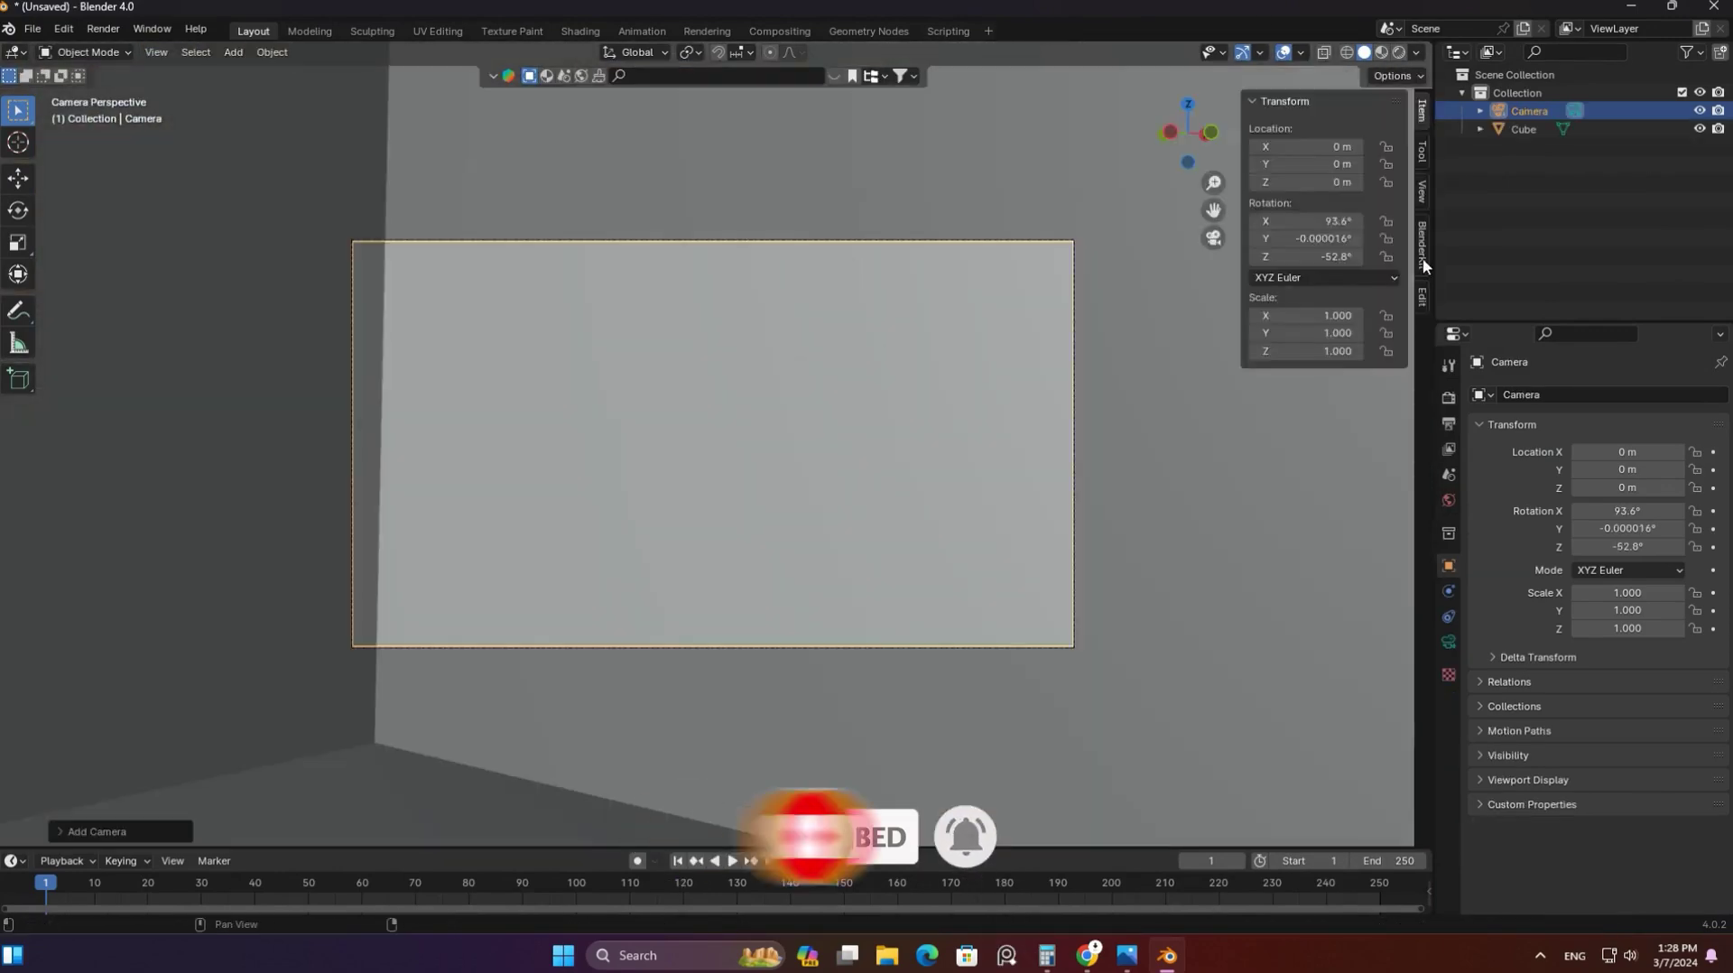
left_click(1320, 327)
mouse_move(876, 436)
middle_mouse_down()
mouse_move(786, 286)
mouse_move(782, 469)
middle_mouse_up()
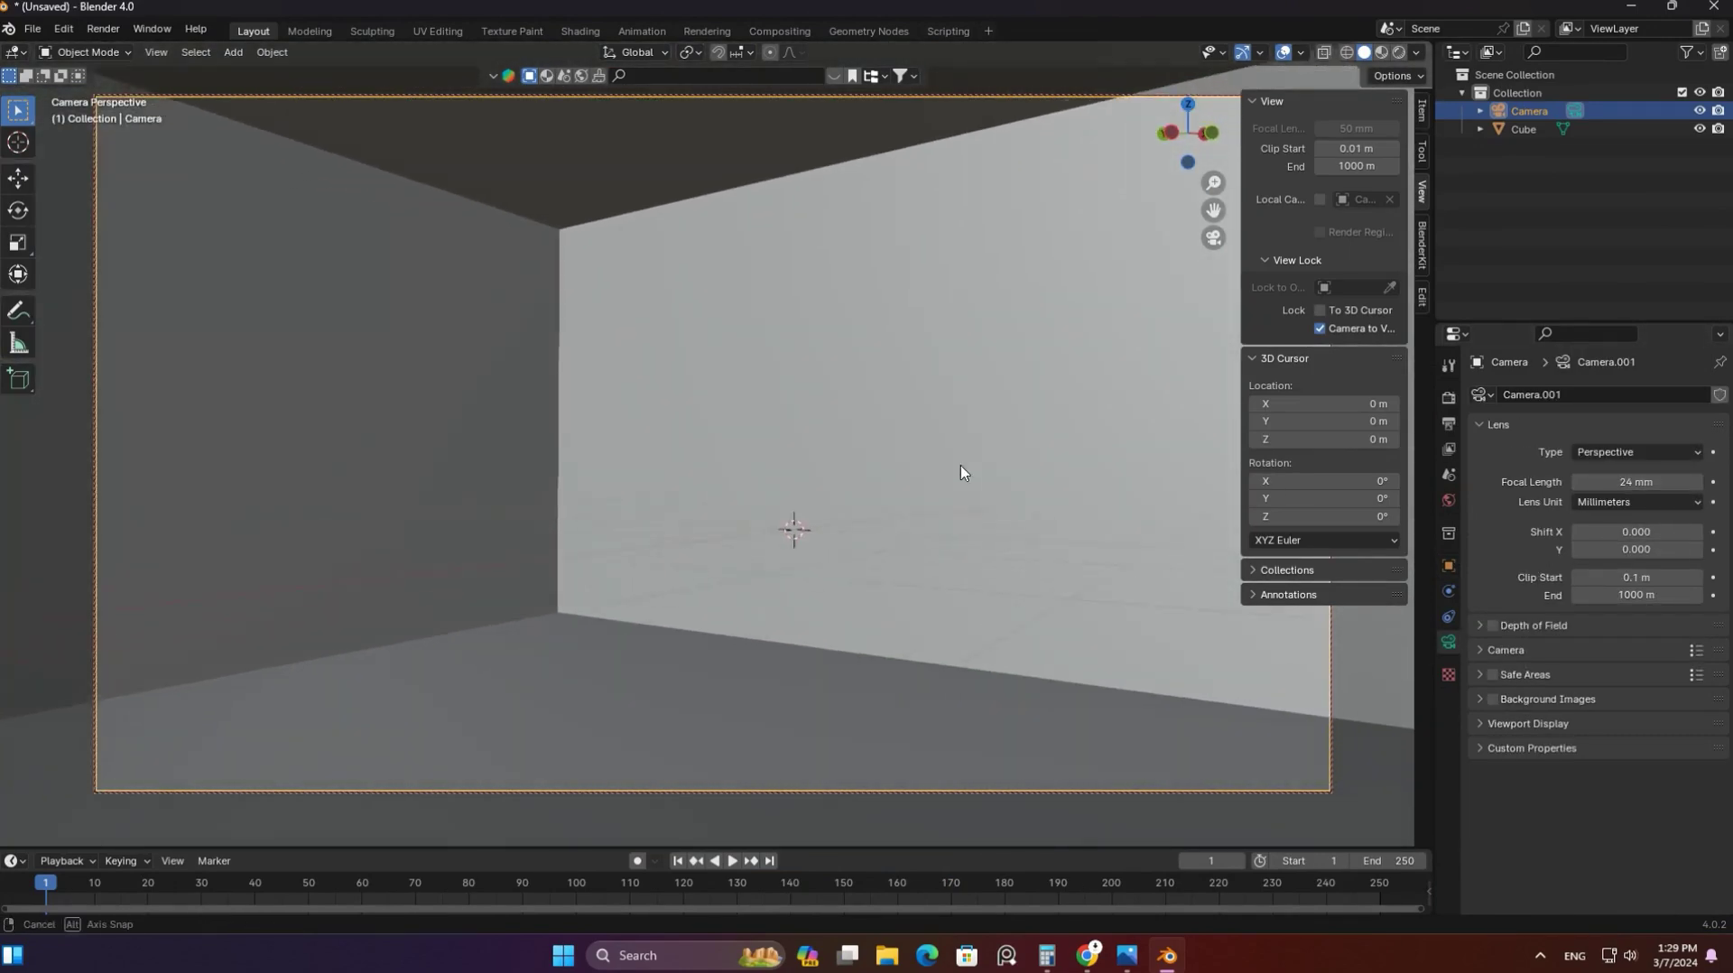
middle_click_drag(961, 470, 821, 464)
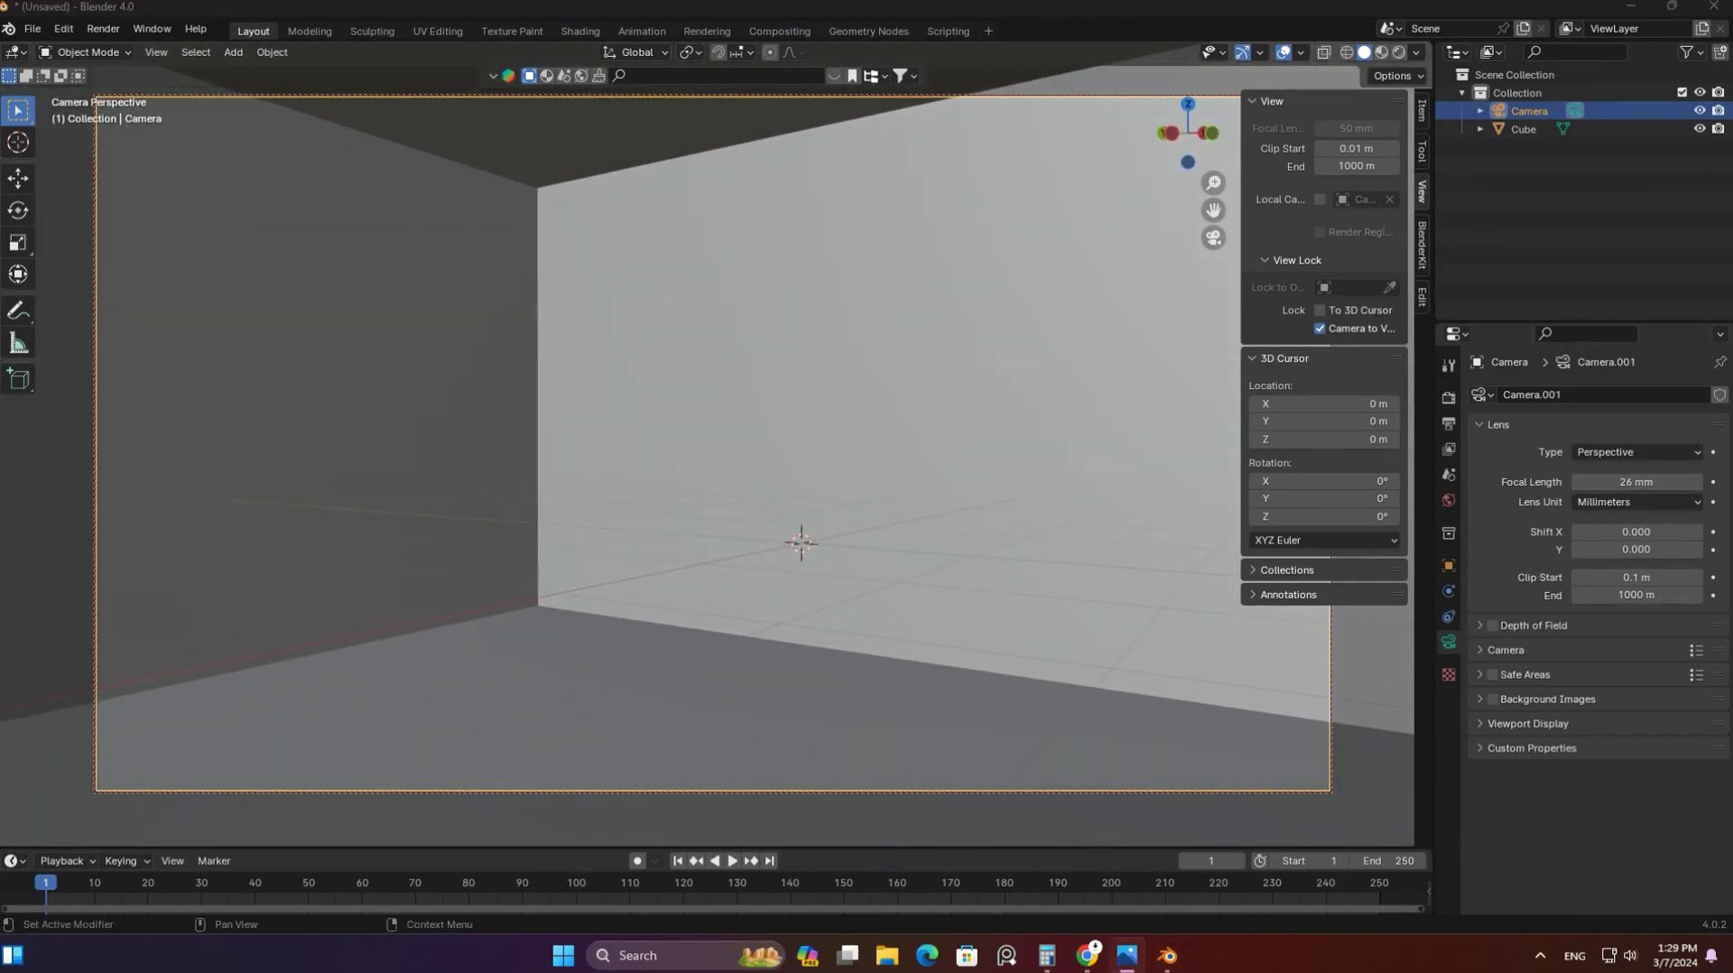
key("KP_0")
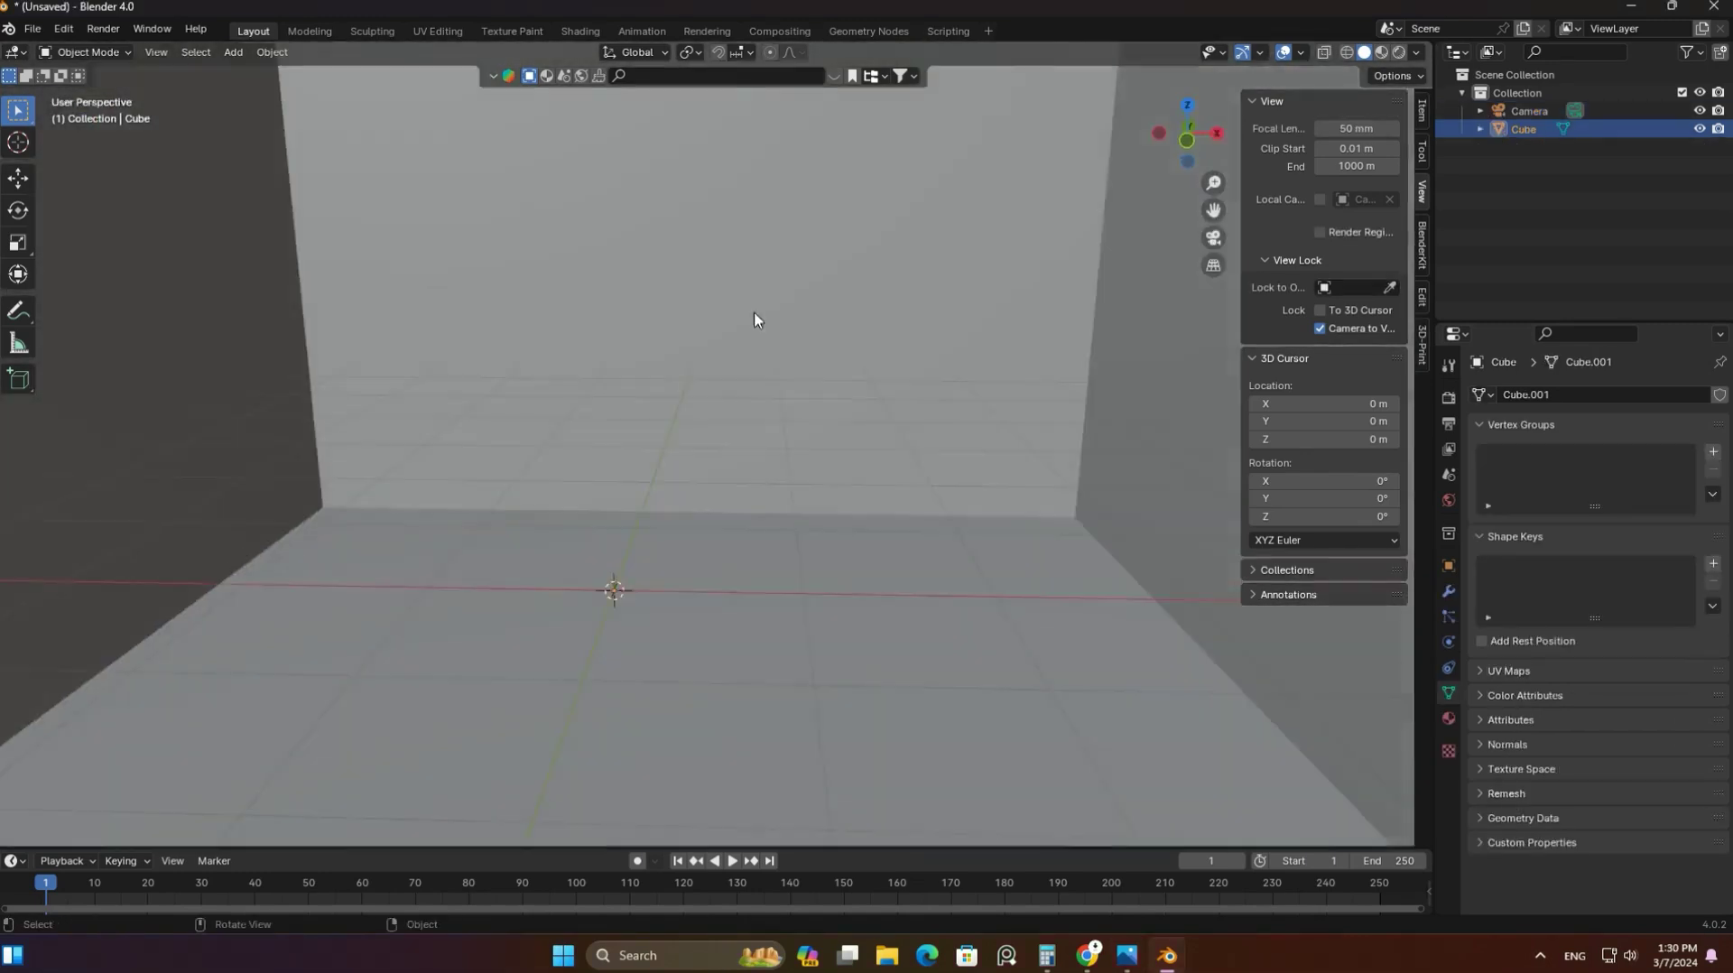
Add a cube, flatten it on Z into a shelf board, and bevel its edges
middle_click_drag(758, 316, 696, 569)
left_click(672, 302)
key("shift+a")
left_click(796, 318)
key("Tab")
key("s")
key("z")
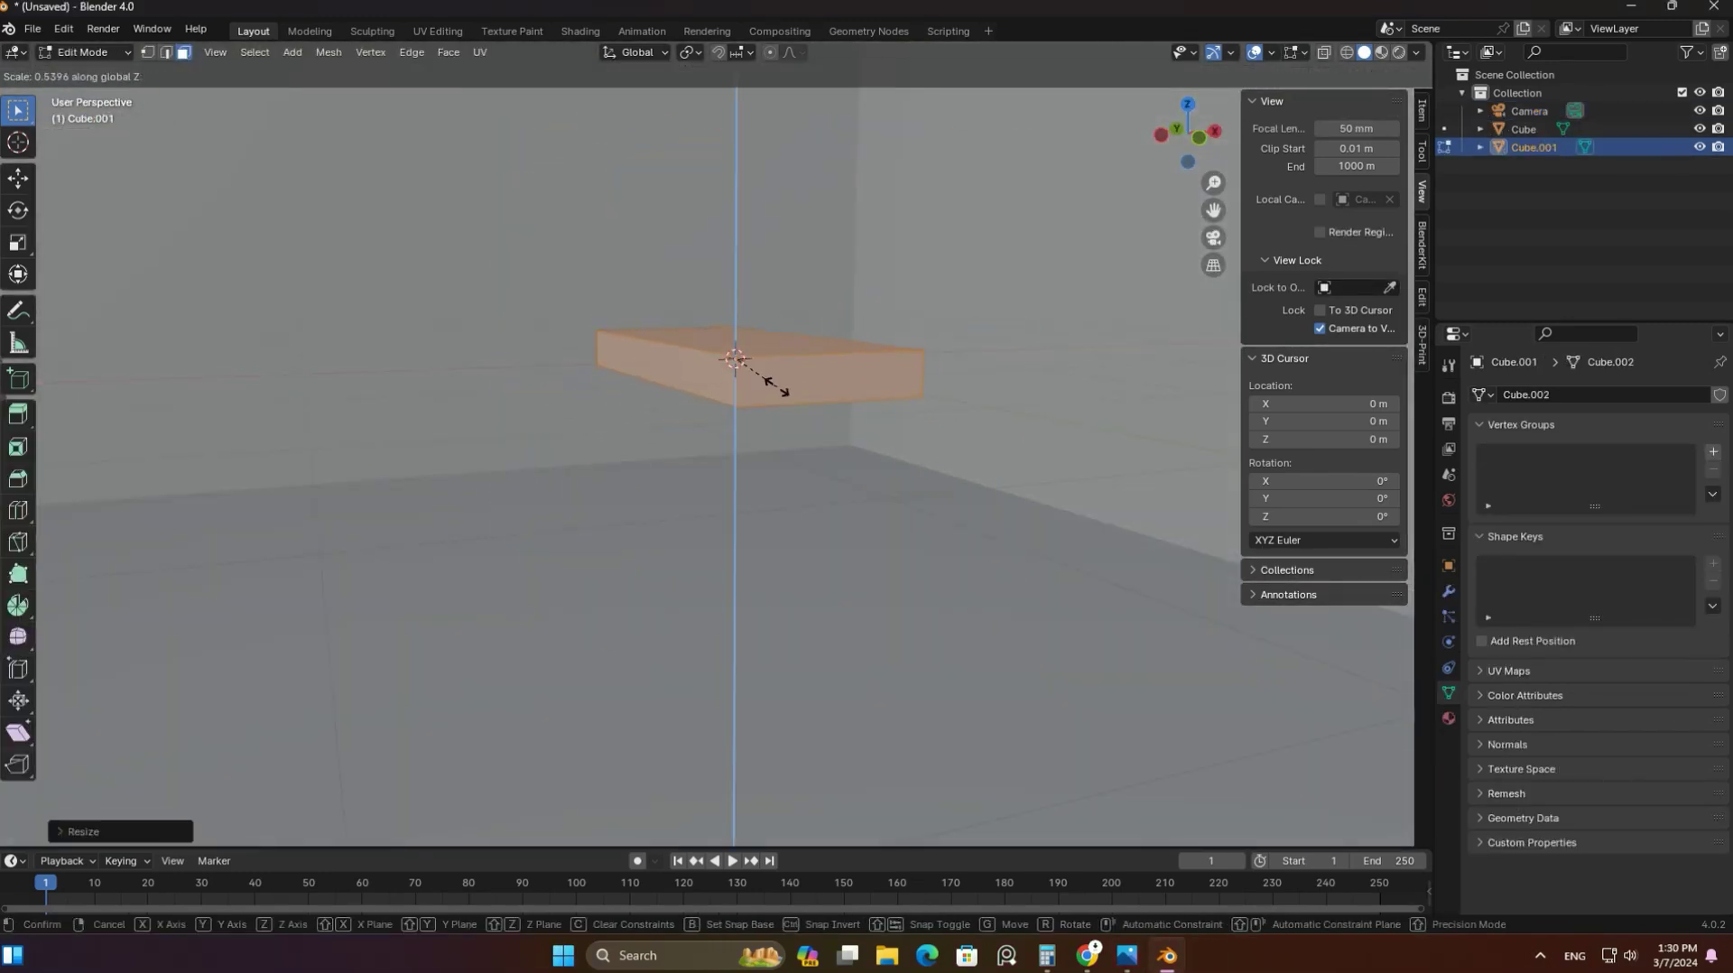
left_click(775, 386)
middle_click_drag(775, 386, 686, 343)
key("ctrl+b")
left_click(807, 330)
Duplicate the shelf board straight down on Z as a lower board
key("Tab")
key("shift+d")
key("z")
left_click(889, 510)
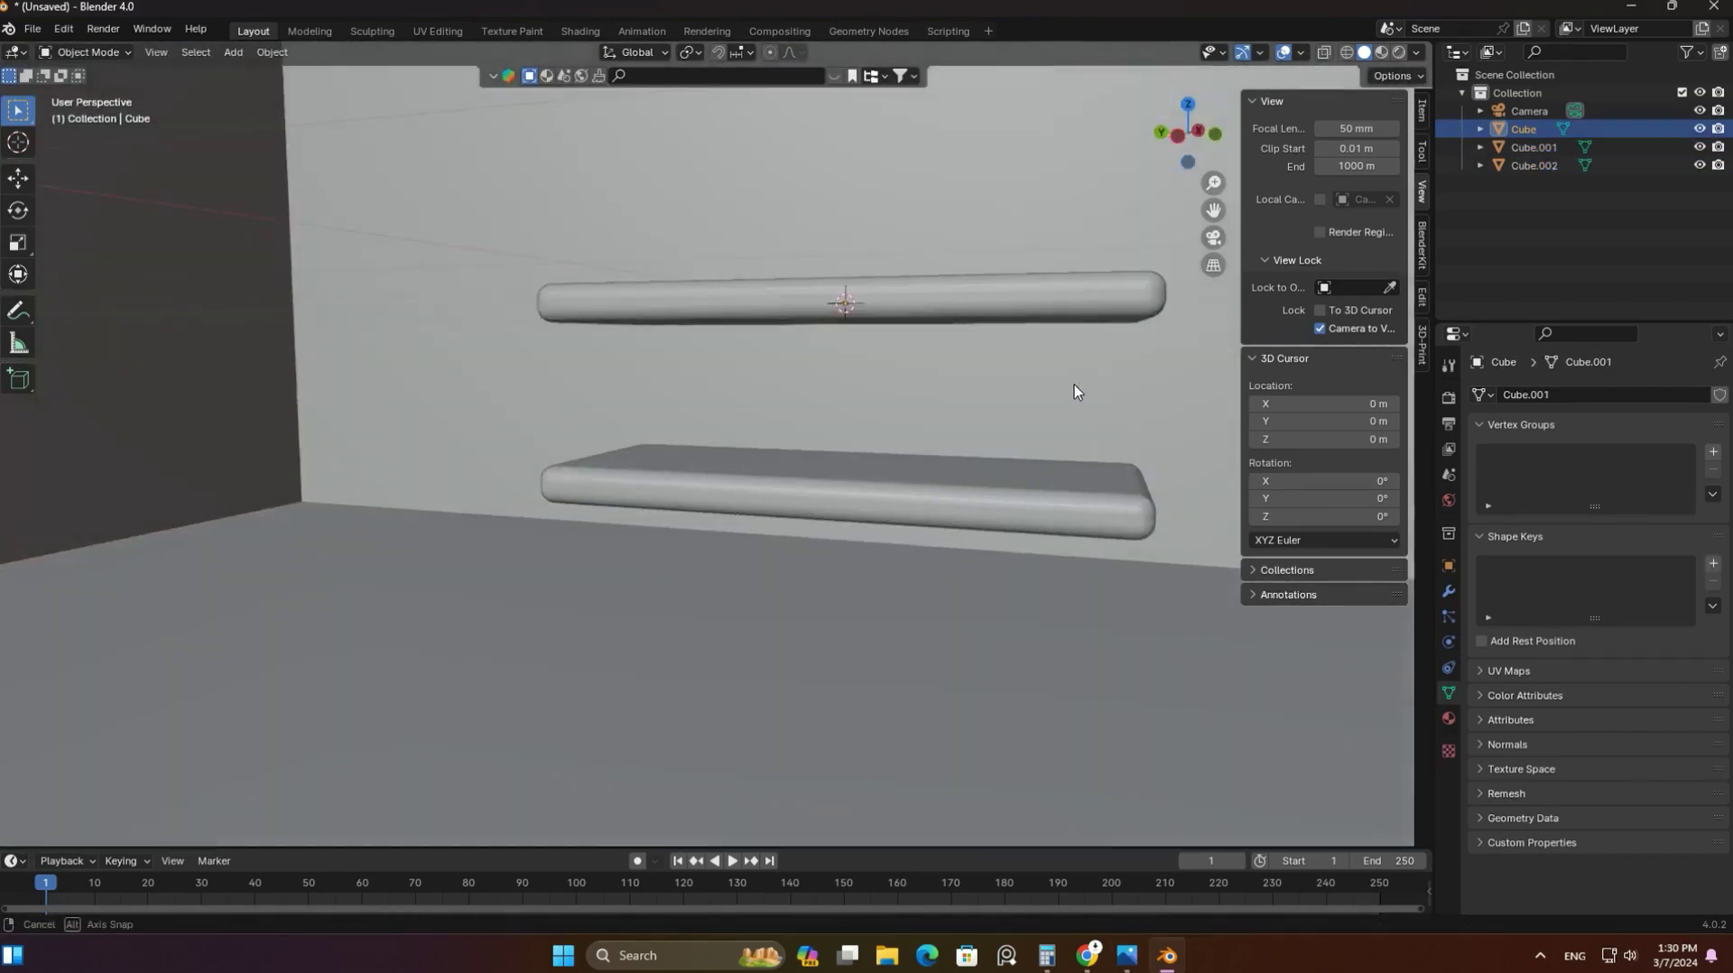
Add a small cube and shape and position it as a bracket under the upper board
key("shift+a")
left_click(793, 386)
key("Tab")
key("s")
left_click(942, 371)
key("ctrl+KP_3")
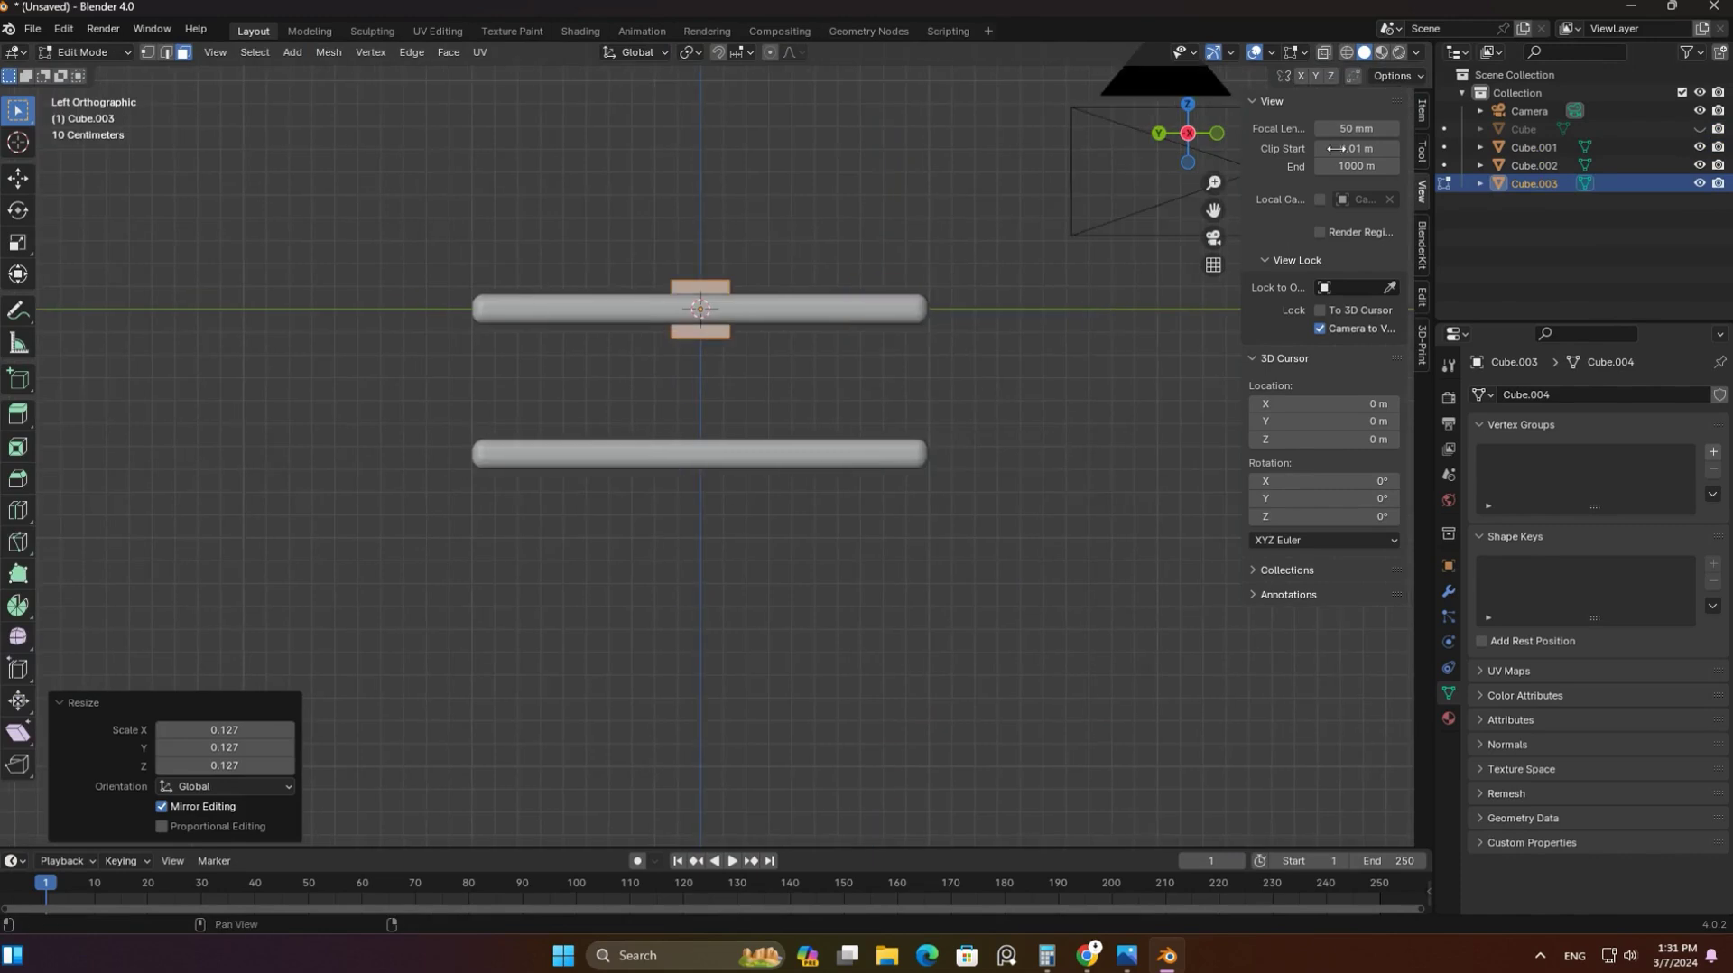
scroll(941, 372, "up", 3)
key("g")
key("y")
key("Escape")
mouse_move(858, 376)
middle_mouse_down()
mouse_move(606, 344)
mouse_move(704, 451)
mouse_move(801, 449)
mouse_move(743, 441)
mouse_move(898, 413)
mouse_move(820, 413)
mouse_move(816, 325)
mouse_move(817, 372)
mouse_move(750, 382)
middle_mouse_up()
key("g")
key("z")
left_click(816, 372)
Add a Mirror modifier to the bracket, mirroring across Y
key("Tab")
left_click(970, 395)
key("Tab")
mouse_move(969, 395)
middle_mouse_down()
mouse_move(983, 418)
mouse_move(1068, 279)
middle_mouse_up()
left_click(1449, 591)
left_click(1498, 394)
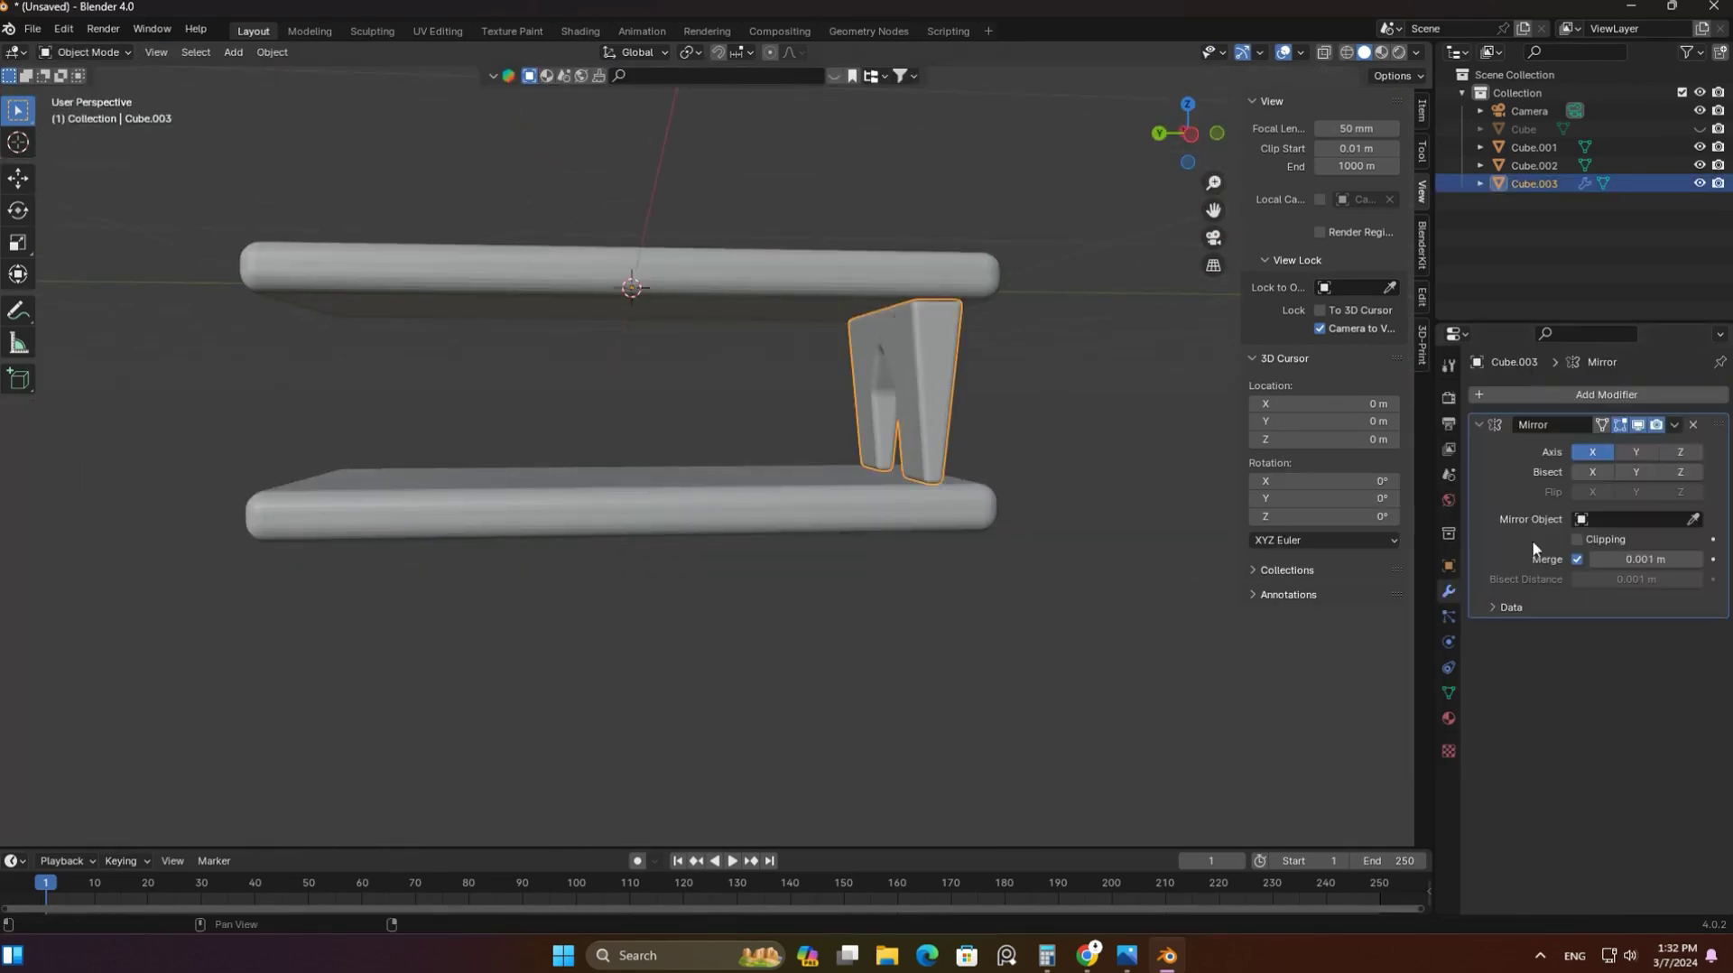
left_click(1636, 452)
middle_click_drag(812, 397, 754, 370)
Duplicate the bracket geometry down on Z under the lower board
key("Tab")
key("shift+d")
key("z")
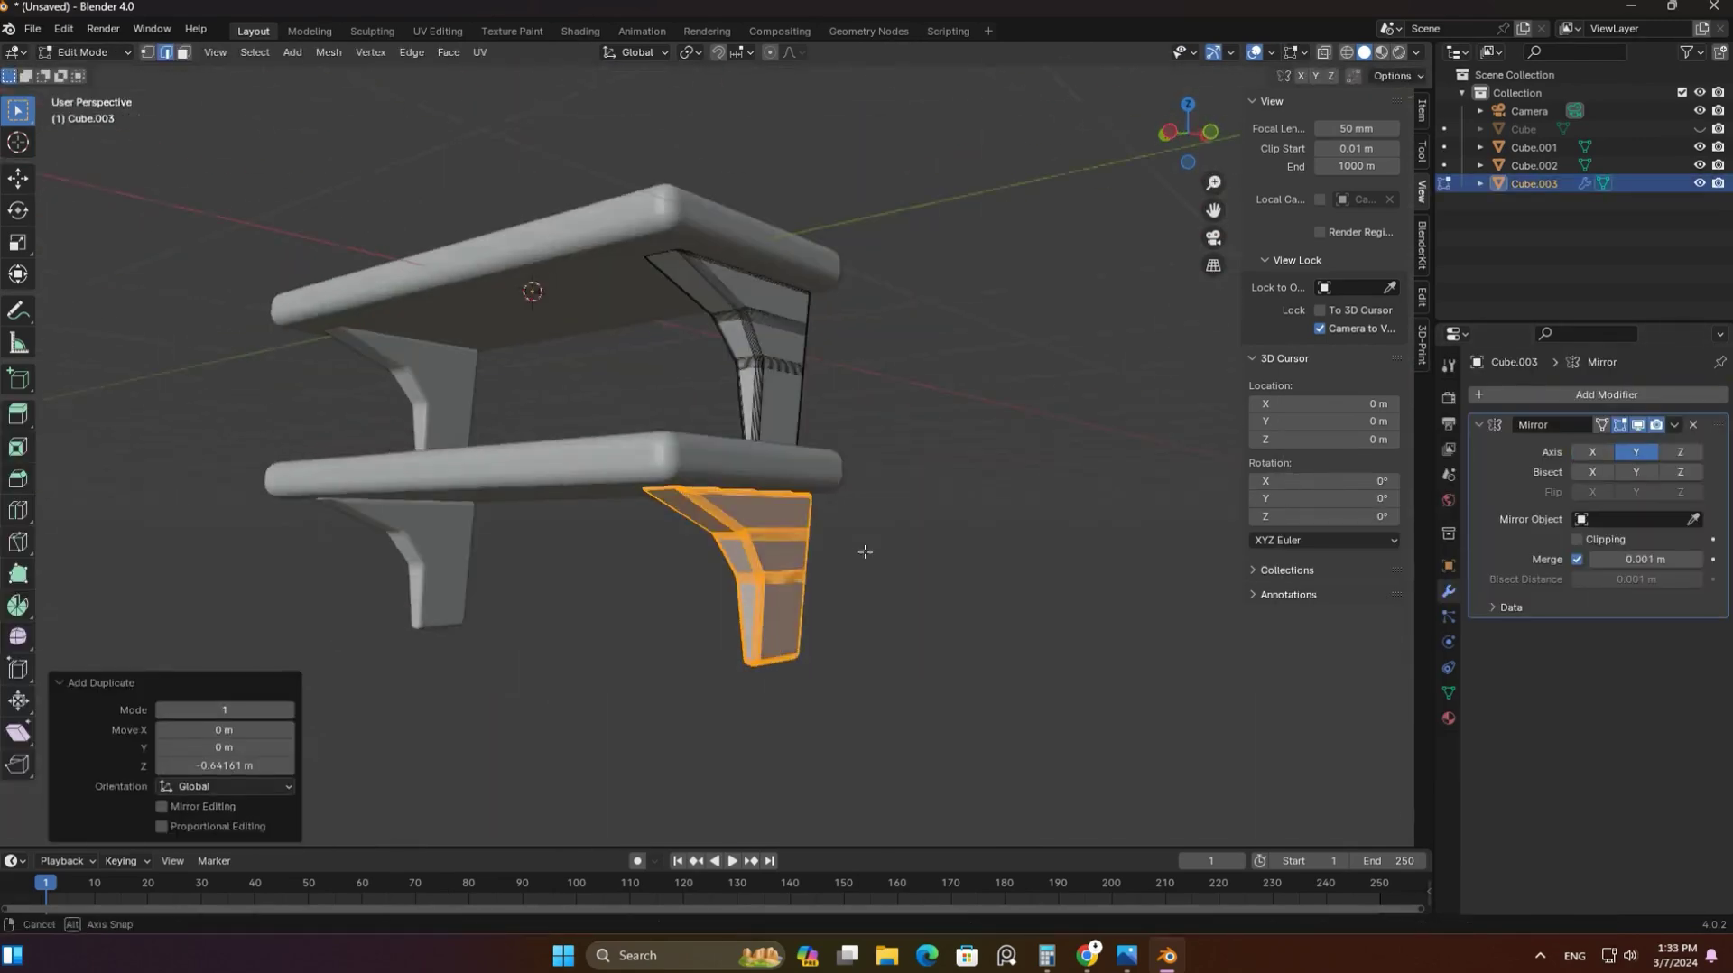
left_click(865, 552)
middle_click_drag(864, 552, 902, 451)
key("Tab")
Unhide the room box and gather the shelf pieces into collection 'tt'
left_click(1701, 129)
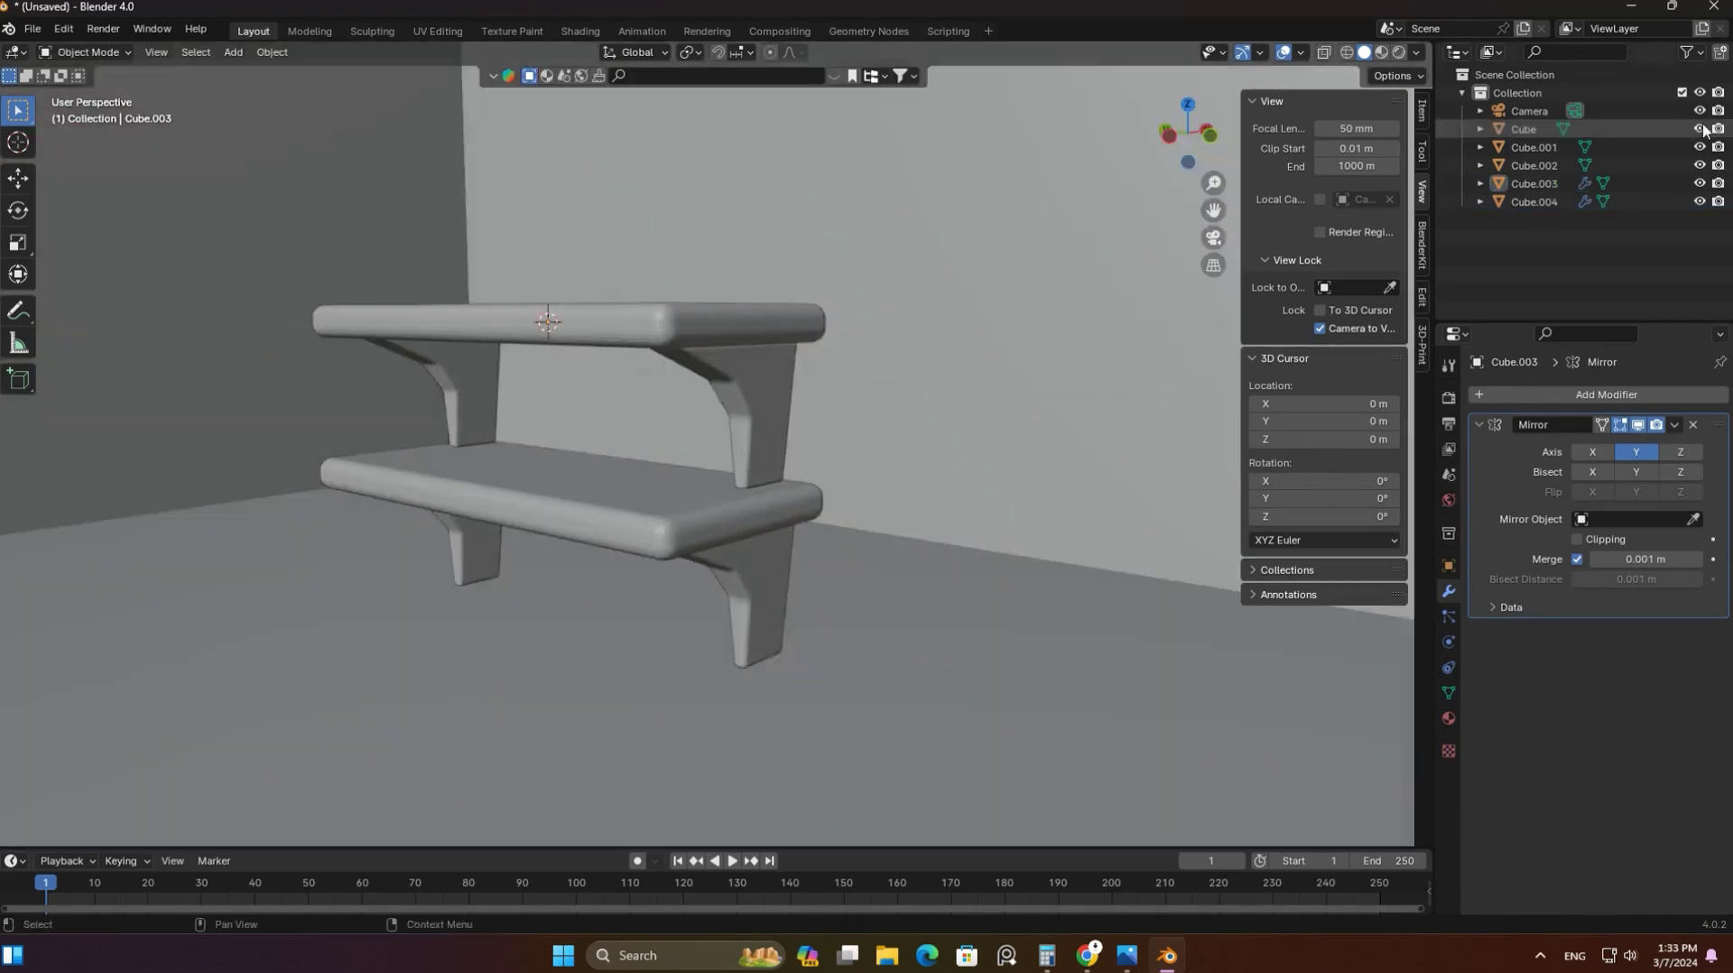
left_click(1534, 147)
left_click(1535, 202, "shift")
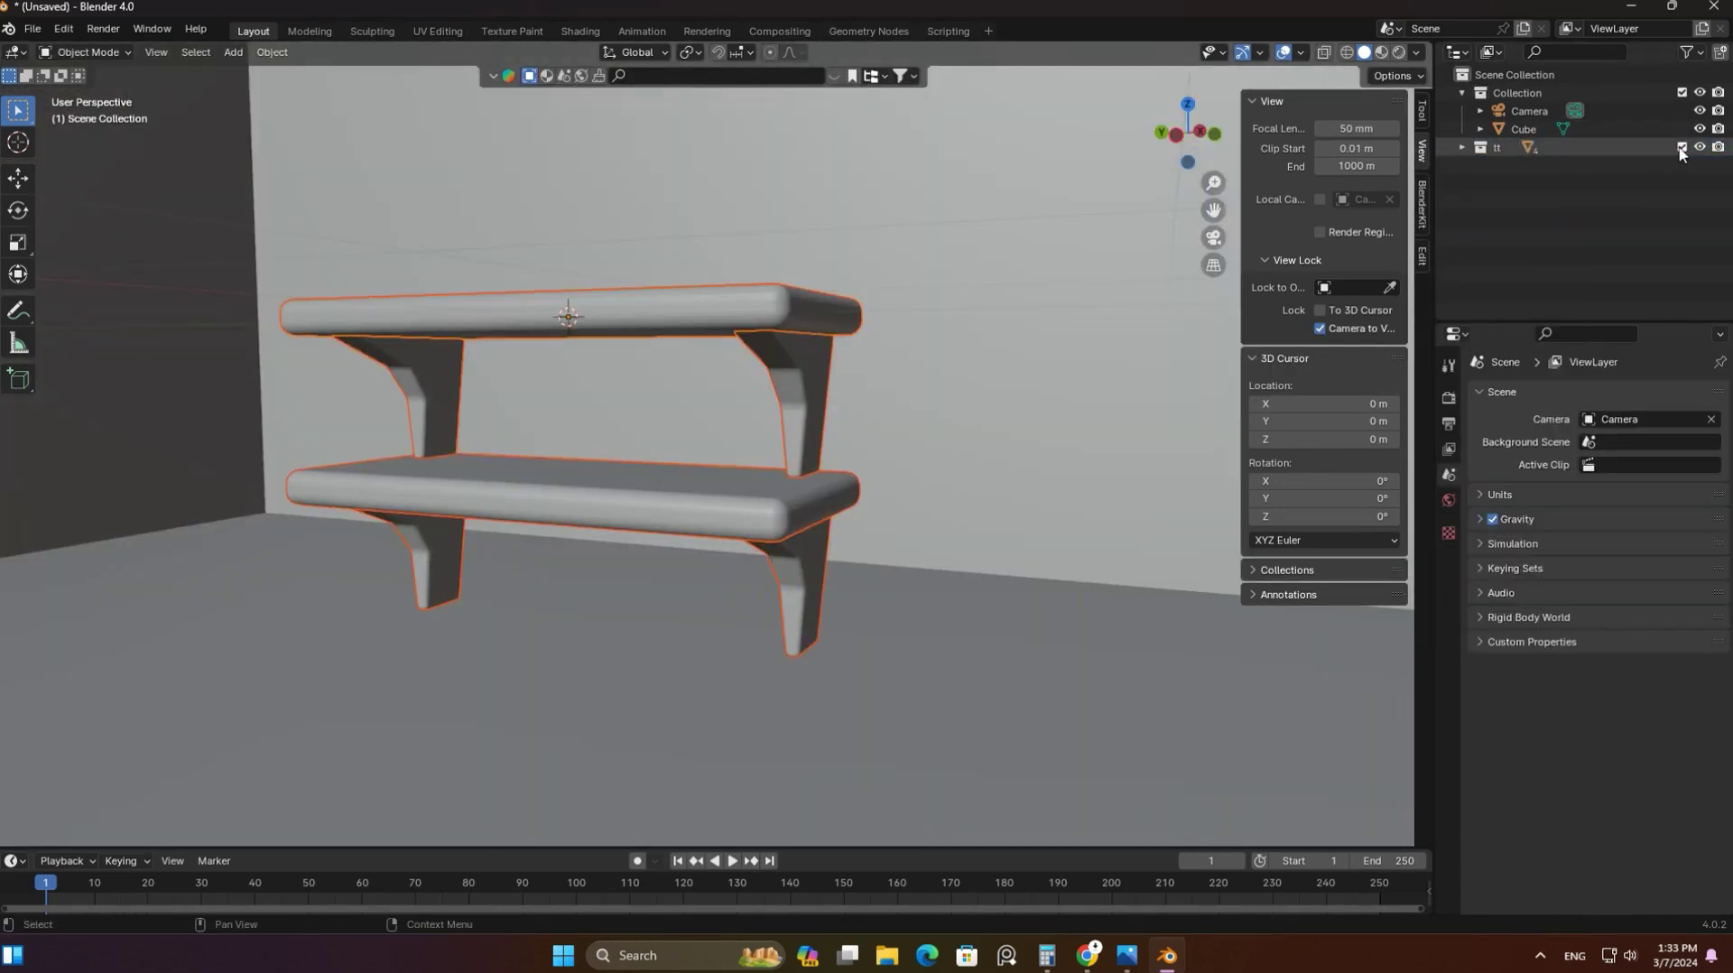
left_click_drag(1535, 201, 1499, 219)
key("KP_0")
Duplicate the shelf unit along the back wall, undoing an extra copy, and hide the room
key("g")
key("z")
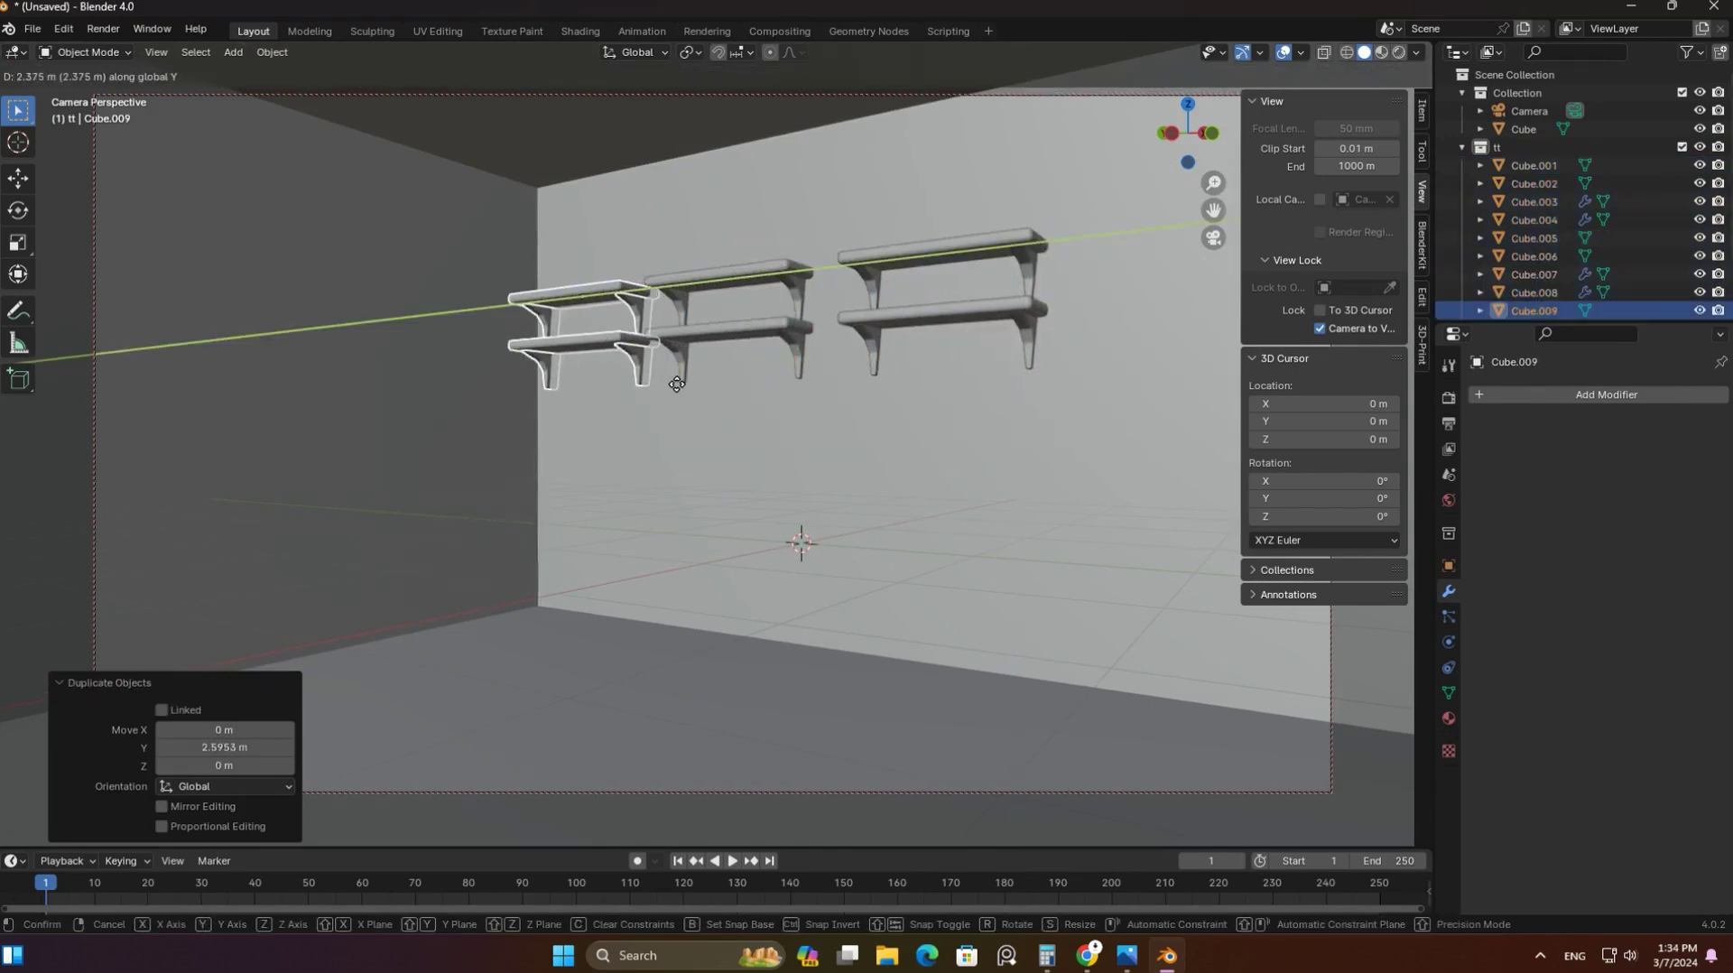
key("ctrl+z")
key("ctrl+z")
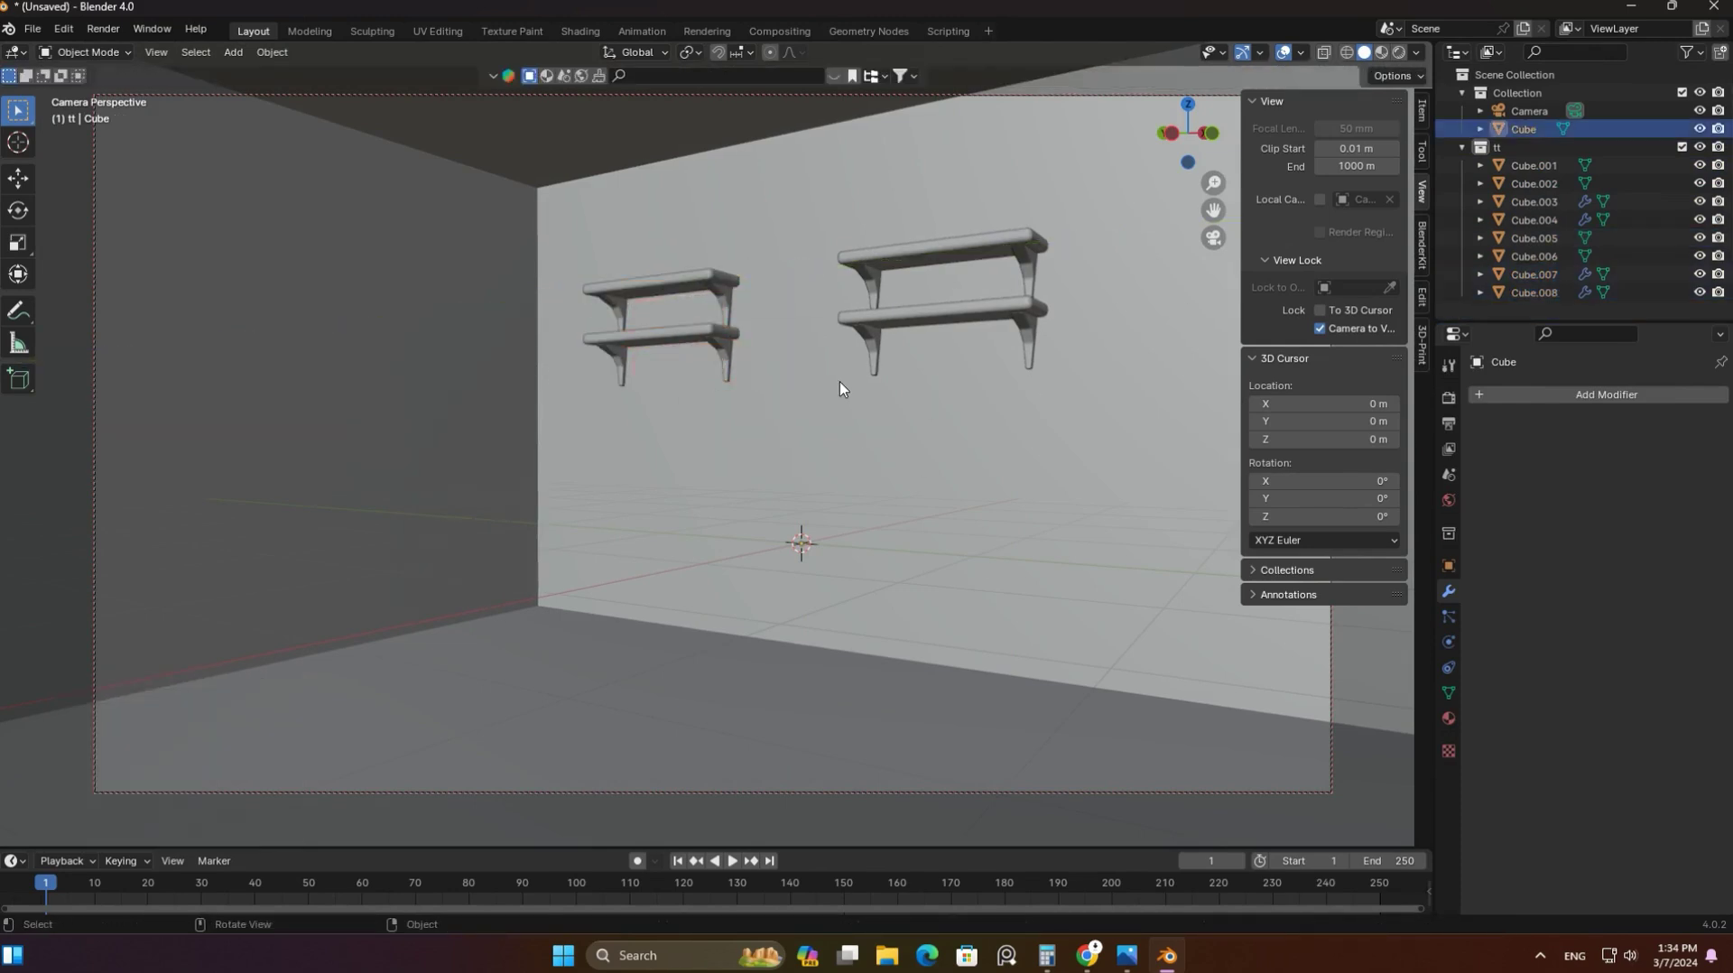
key("h")
middle_click_drag(1107, 370, 872, 423)
Add a cylinder, inset and sink its top into a hollow, and taper the bottom into a bowl
key("shift+a")
left_click(889, 484)
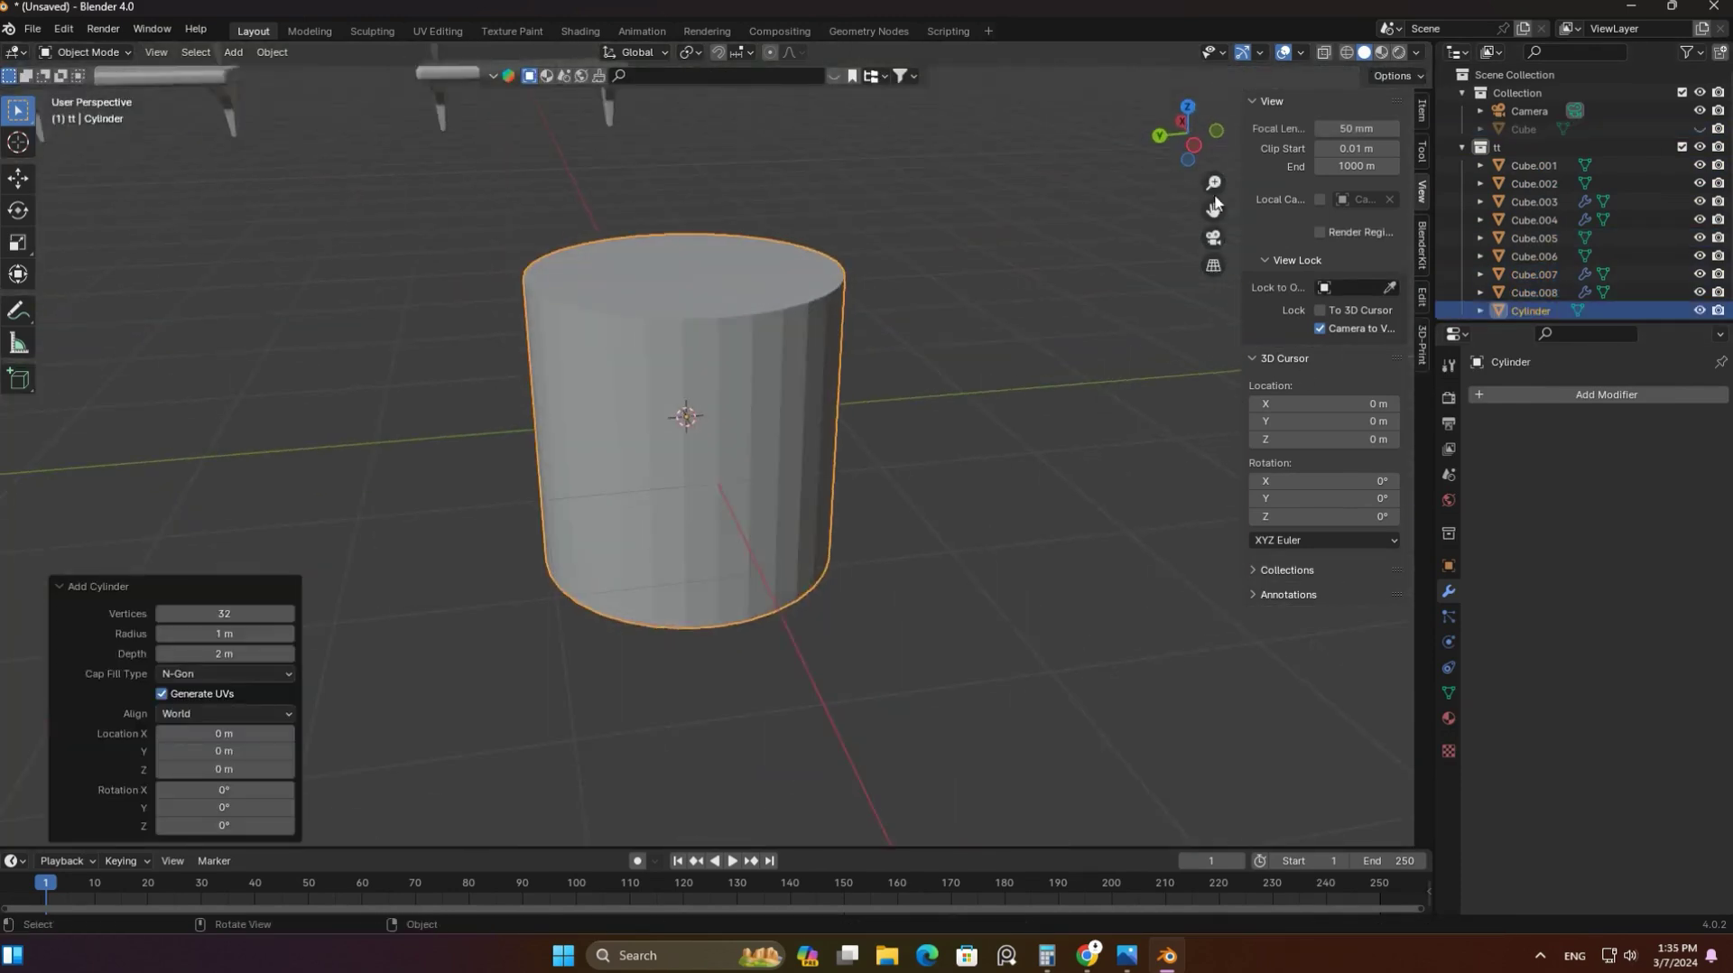
key("Tab")
left_click(686, 262)
key("i")
left_click(812, 271)
key("g")
key("z")
left_click(747, 321)
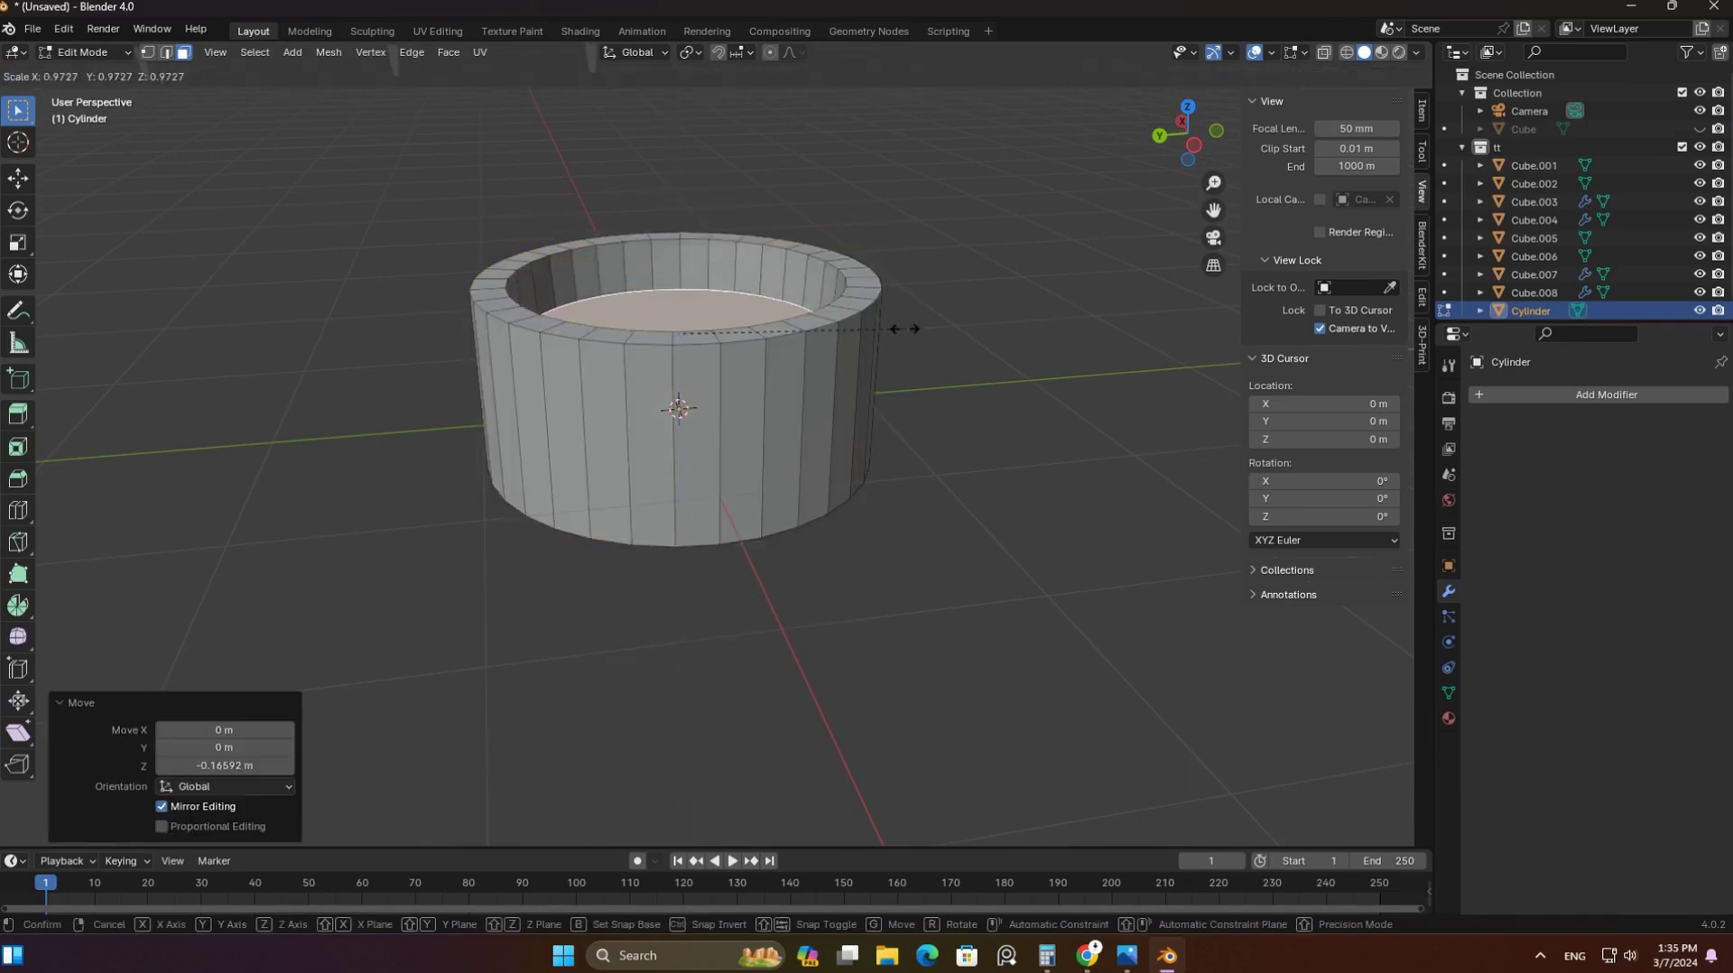
middle_click_drag(748, 321, 748, 270)
left_click(657, 384)
key("s")
middle_click_drag(658, 384, 686, 469)
Try subdivision smoothing on the bowl, undo it, and bevel the bowl's edges
key("Tab")
left_click(1607, 394)
key("ctrl+2")
key("ctrl+z")
key("ctrl+z")
key("a")
left_click(1607, 395)
key("ctrl+b")
key("Escape")
Shrink the bowl and move it up onto the shelf board
key("a")
key("g")
key("Return")
key("ctrl+KP_3")
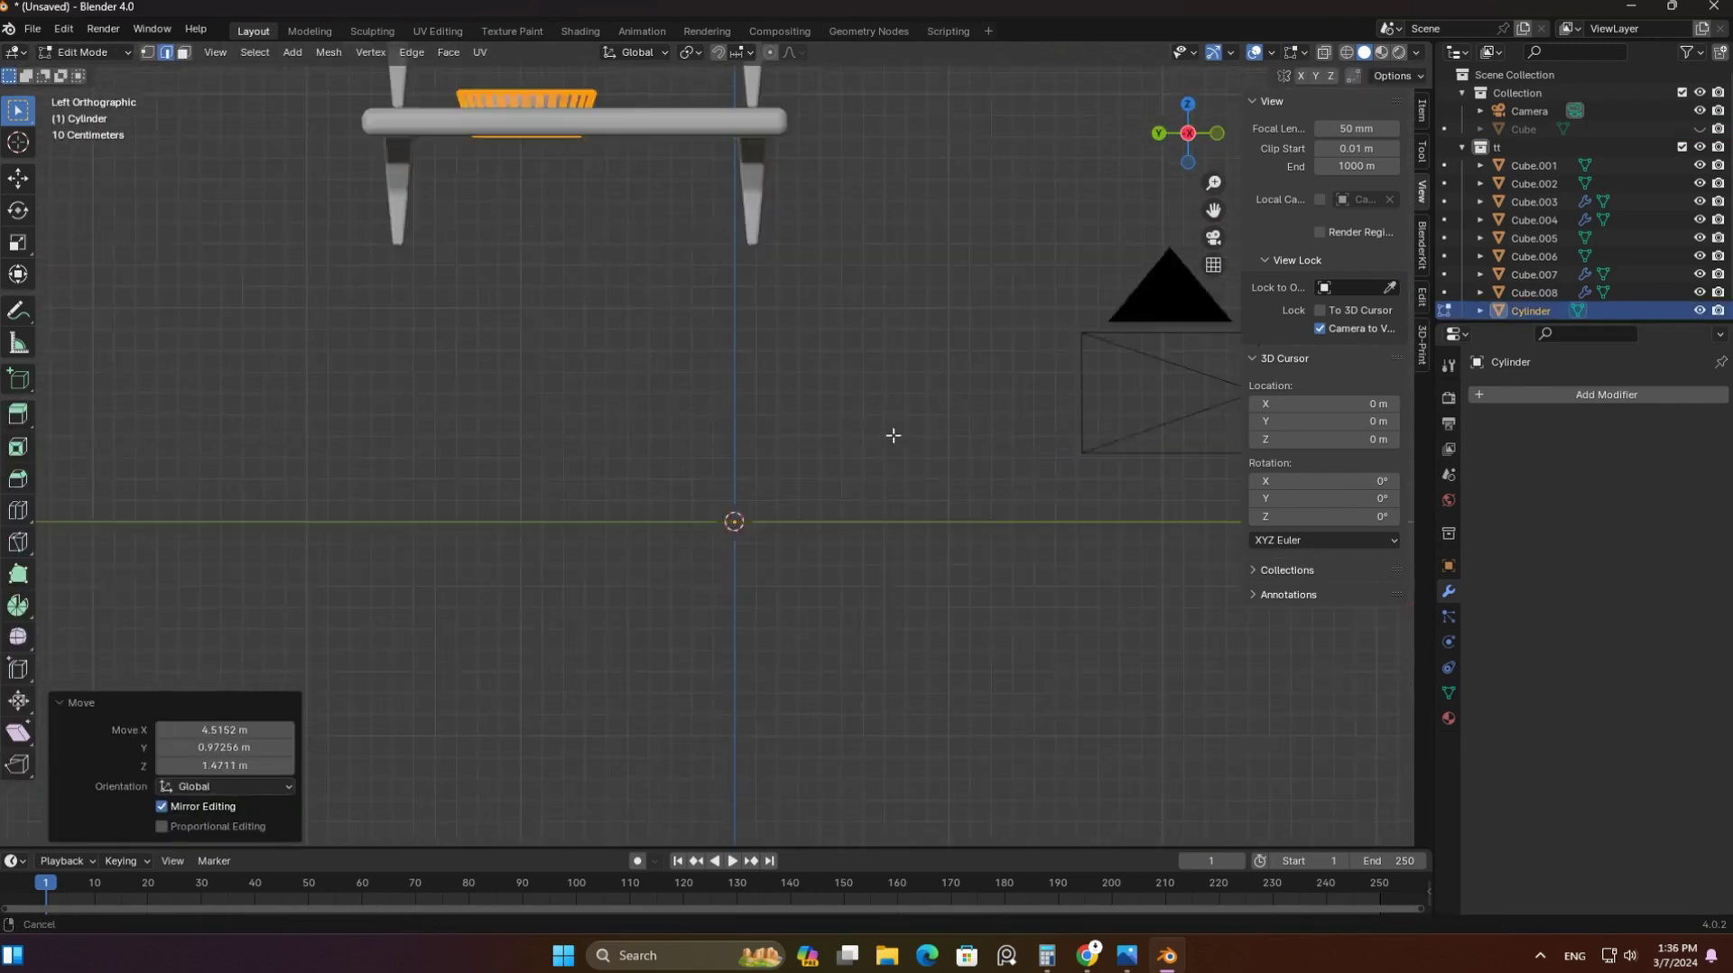
key("s")
key("Return")
key("g")
key("z")
key("g")
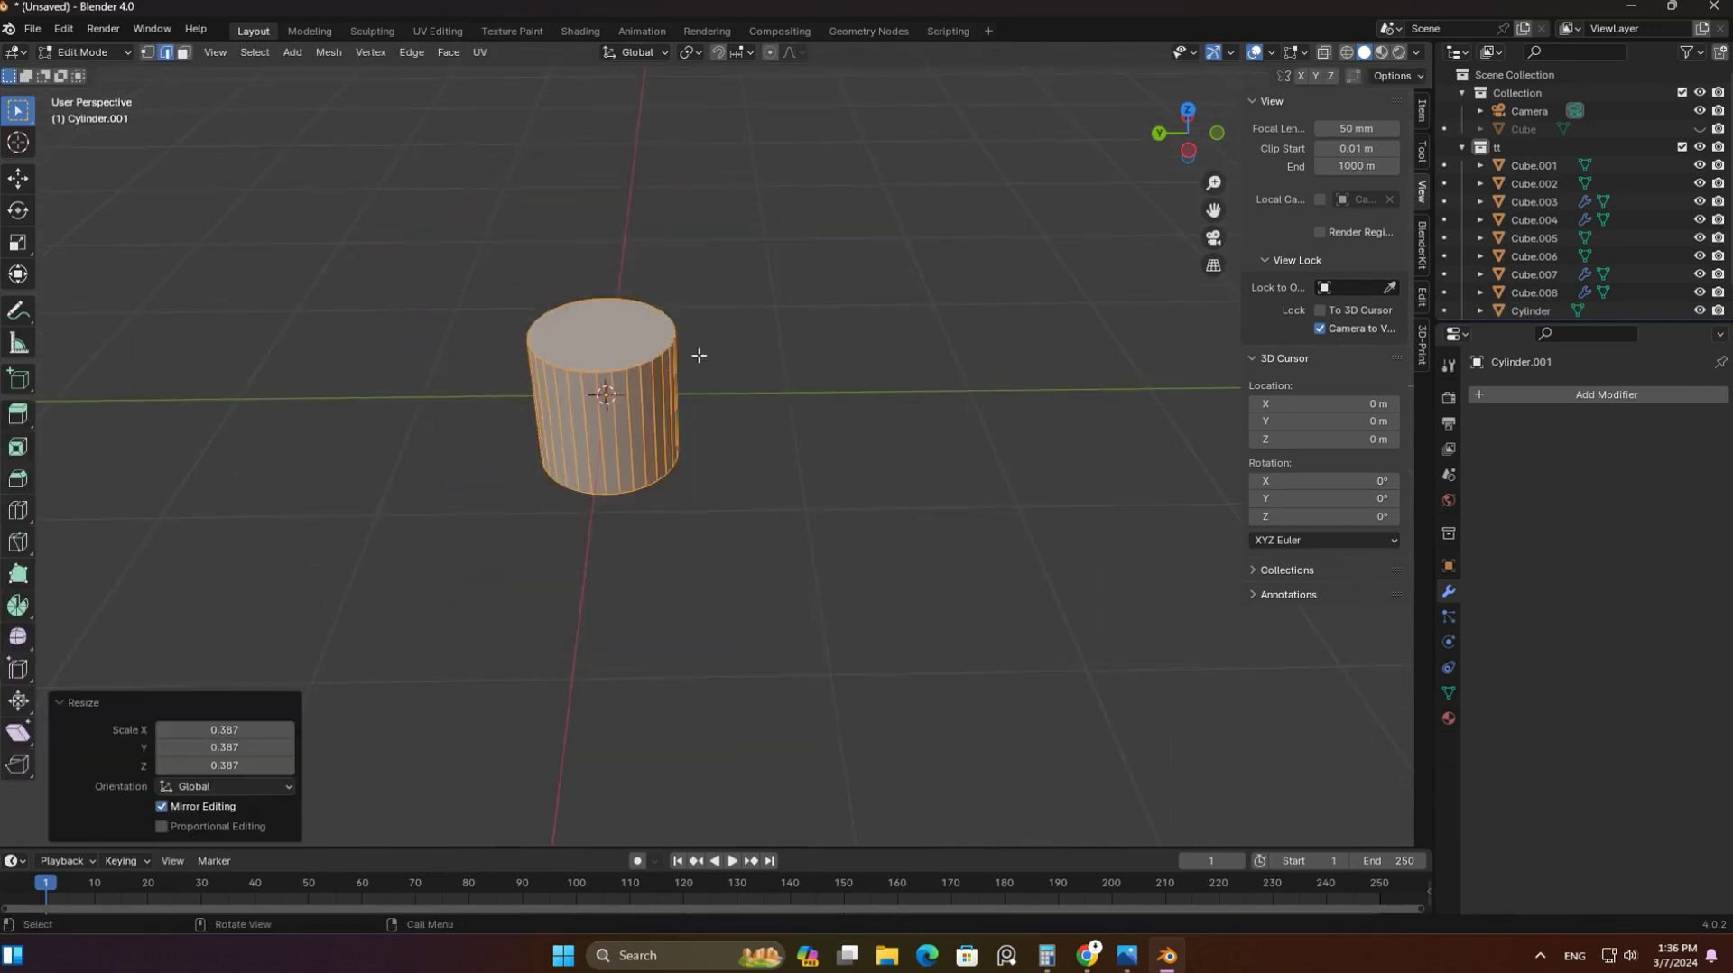
Inset and extrude a cylinder's top into a hollow pot and add a loop cut
key("i")
left_click(758, 437)
key("e")
left_click(735, 417)
key("ctrl+r")
key("Tab")
left_click(667, 419)
Shrink the slatted pot and place it on the shelf beside the bowl
middle_click_drag(901, 375, 938, 417)
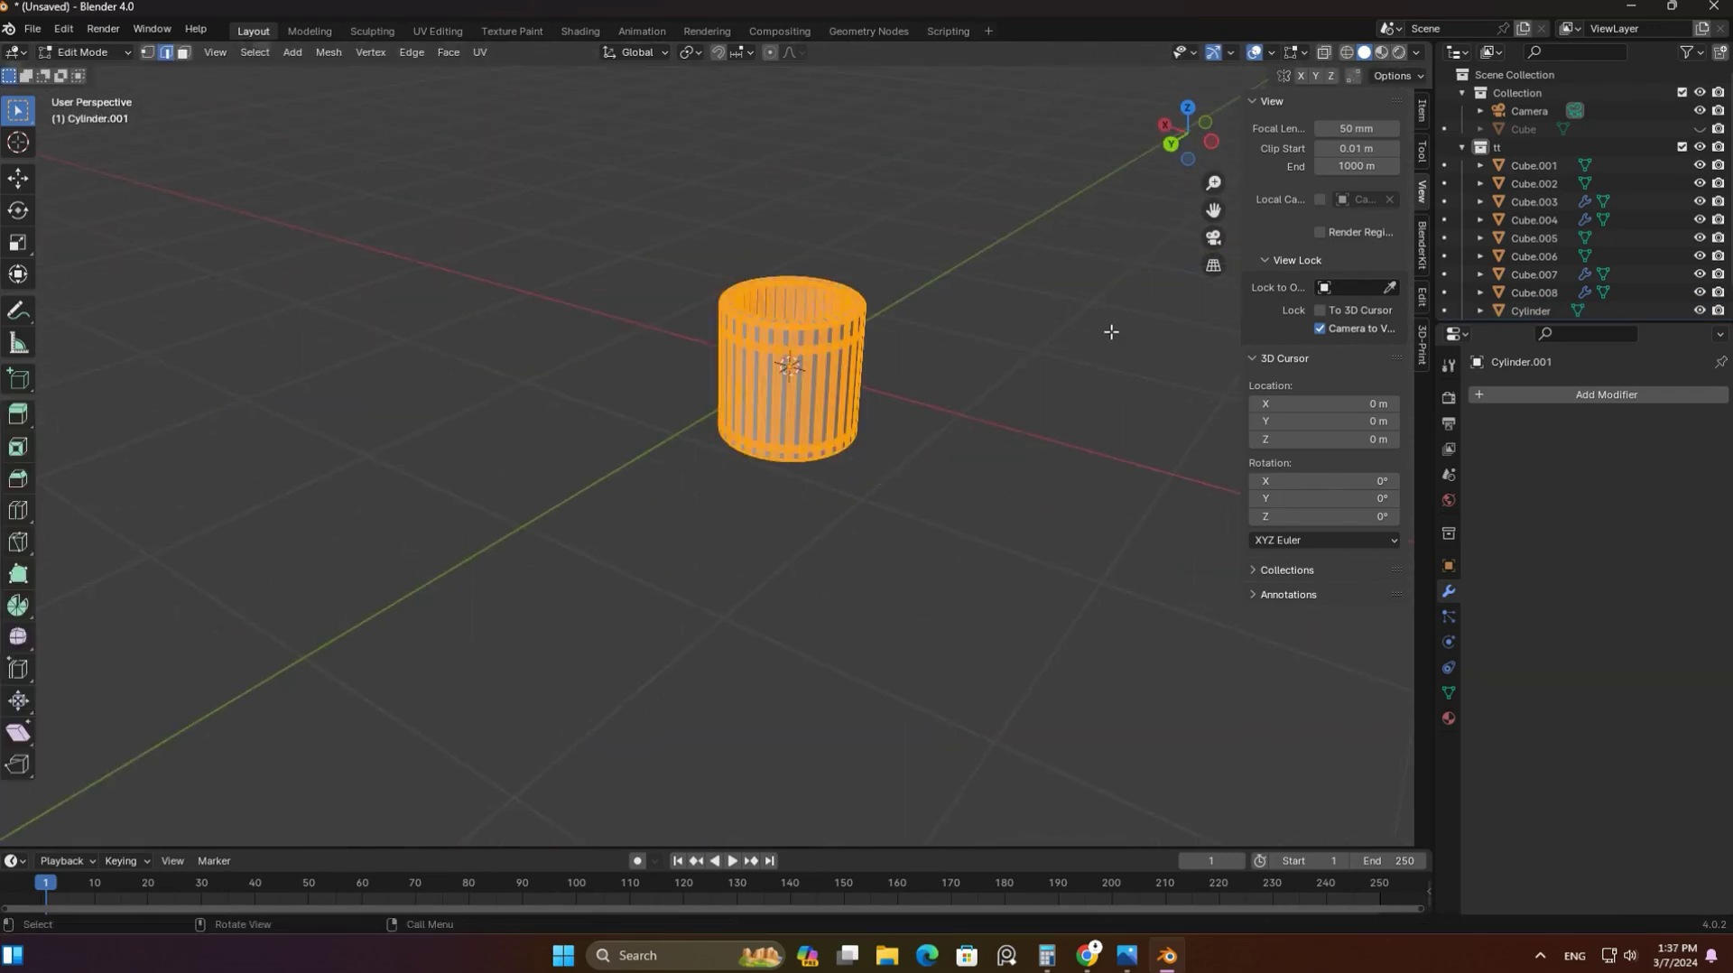
key("s")
left_click(587, 313)
key("ctrl+KP_1")
key("g")
key("z")
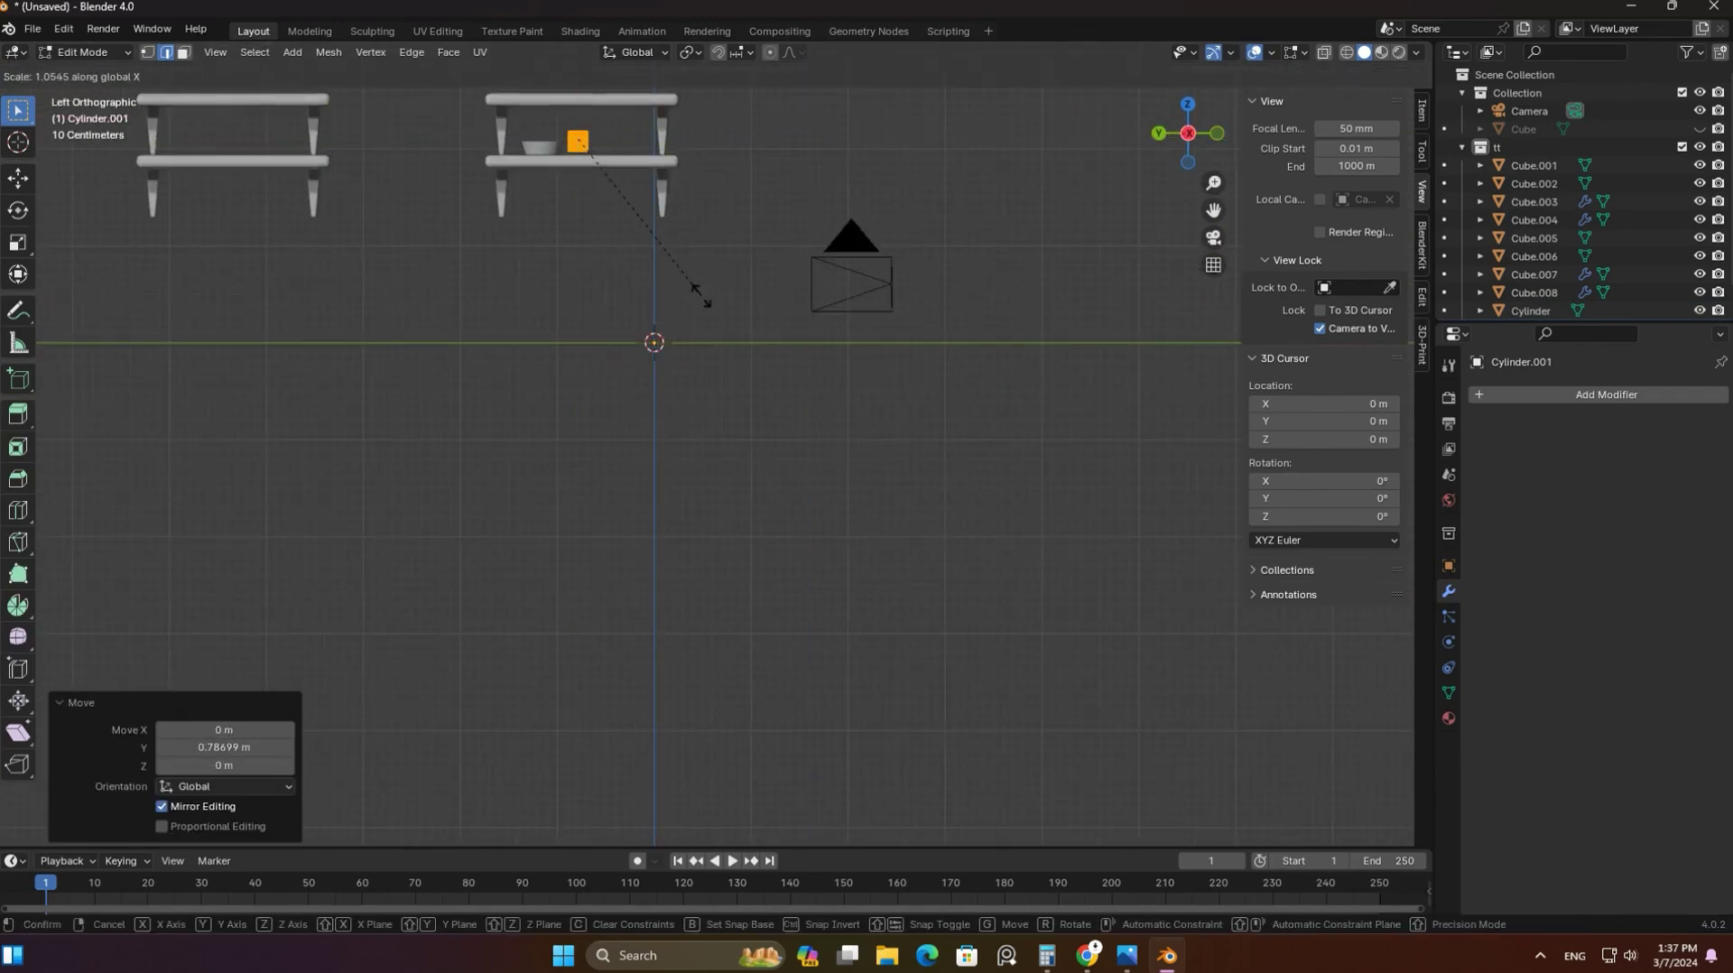
key("KP_Decimal")
key("g")
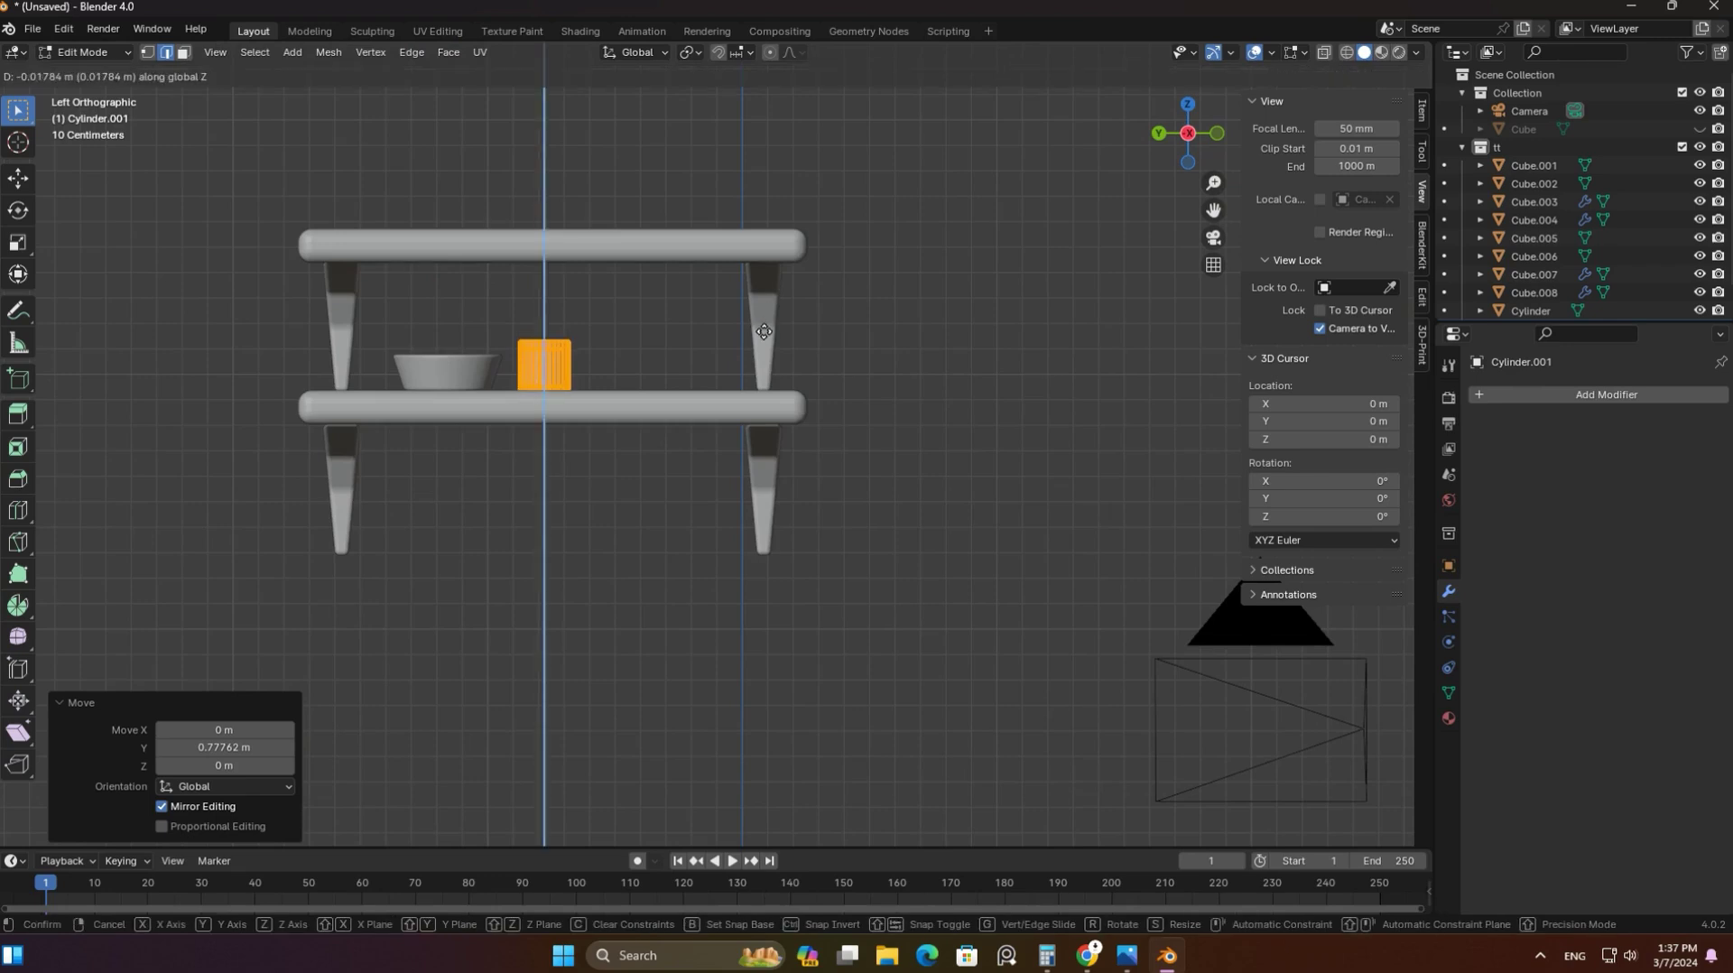
left_click(764, 332)
key("Tab")
scroll(763, 331, "down", 5)
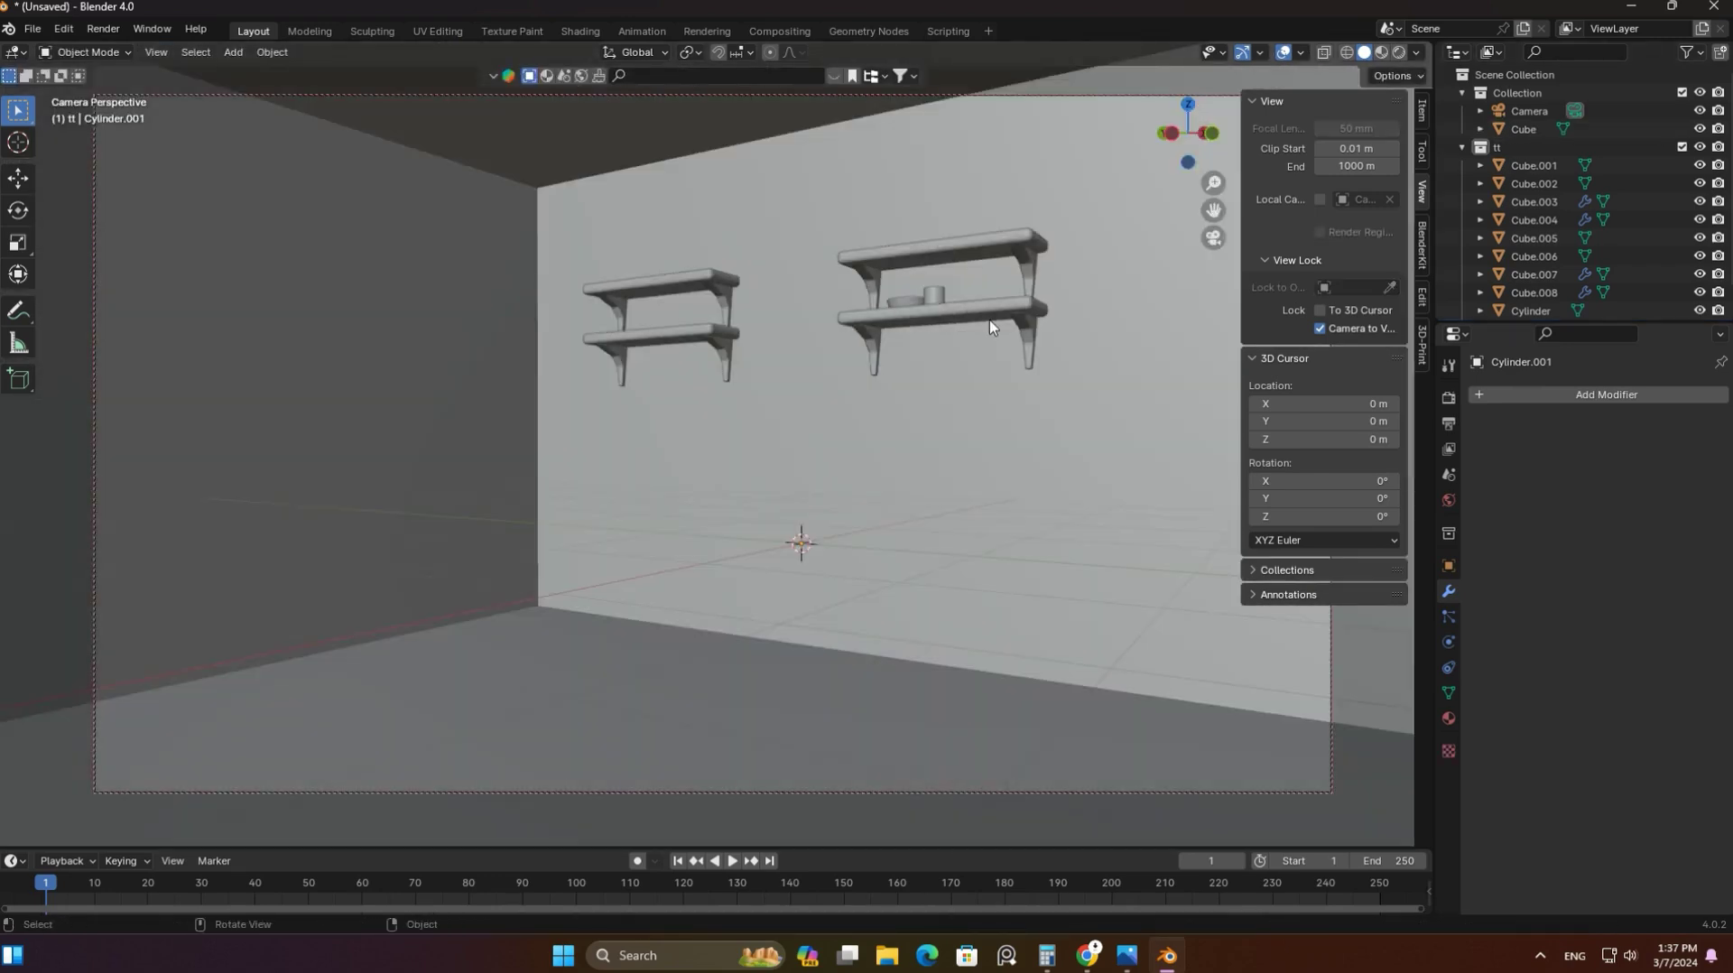
mouse_move(989, 320)
middle_mouse_down()
mouse_move(859, 513)
mouse_move(1091, 517)
middle_mouse_up()
Add a cylinder, inset its top, and extrude and taper it into a neck
key("shift+a")
left_click(1090, 517)
key("Tab")
left_click(849, 389)
key("e")
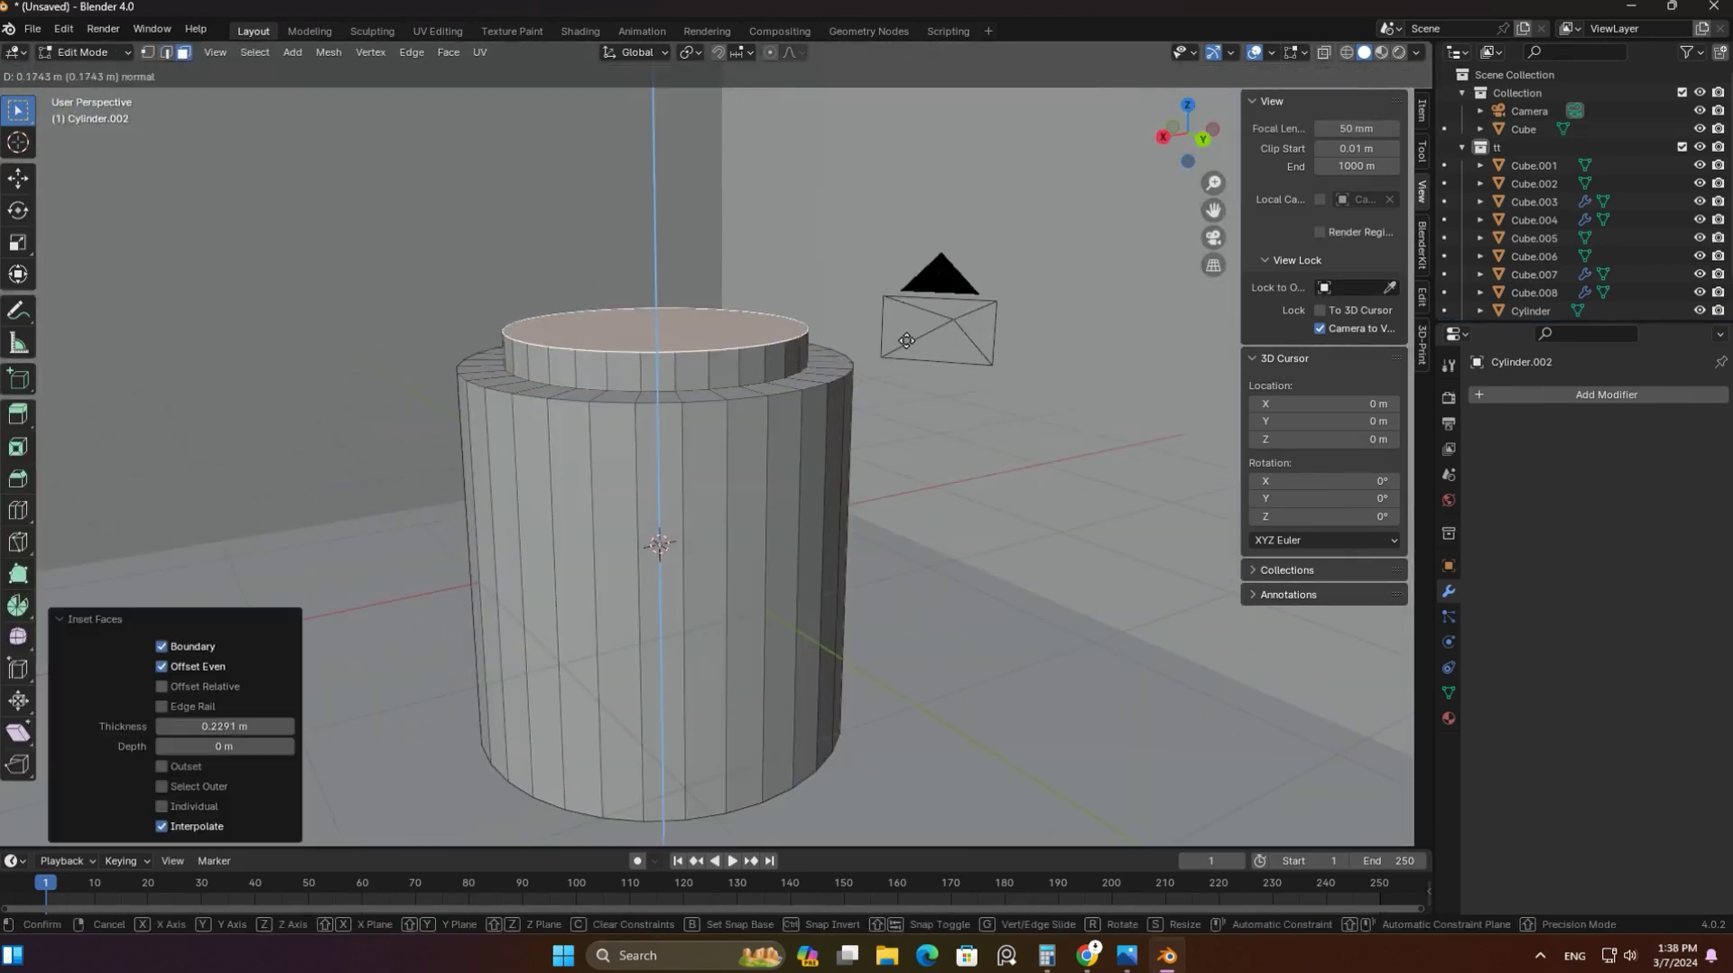
key("s")
Scale a ring of side faces to reshape the vase body
middle_click_drag(653, 273, 1001, 358)
left_click(1000, 357)
left_click(1001, 358, "alt")
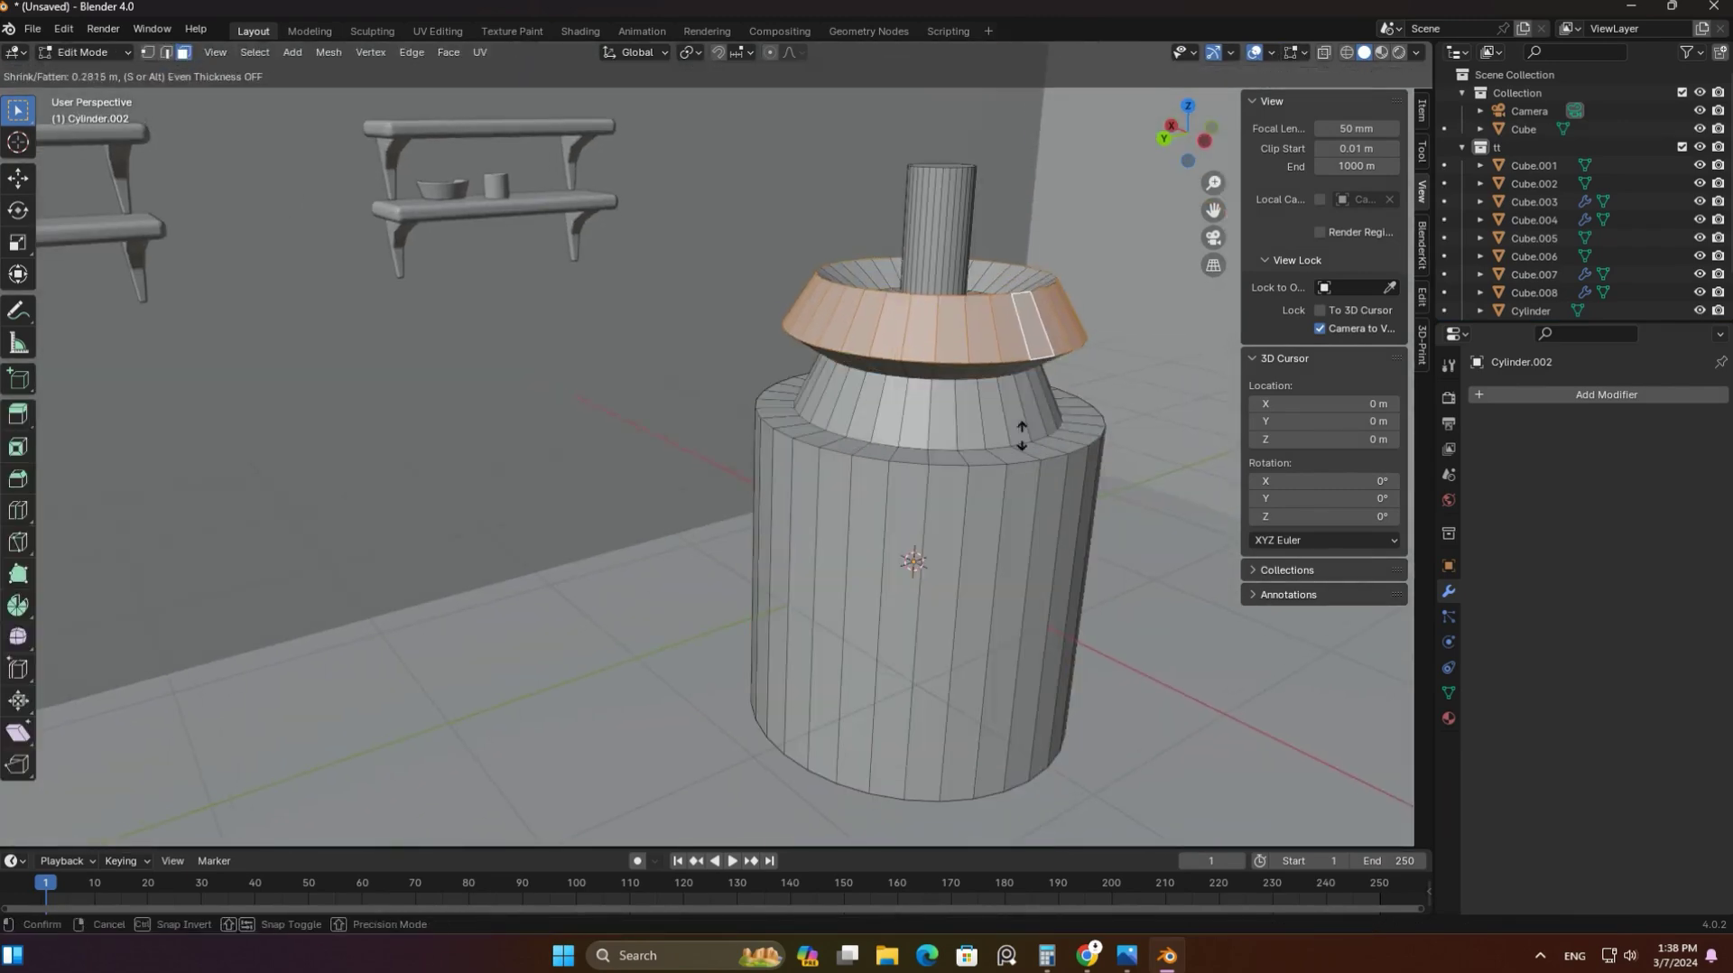
key("s")
left_click(829, 511)
key("Tab")
key("Tab")
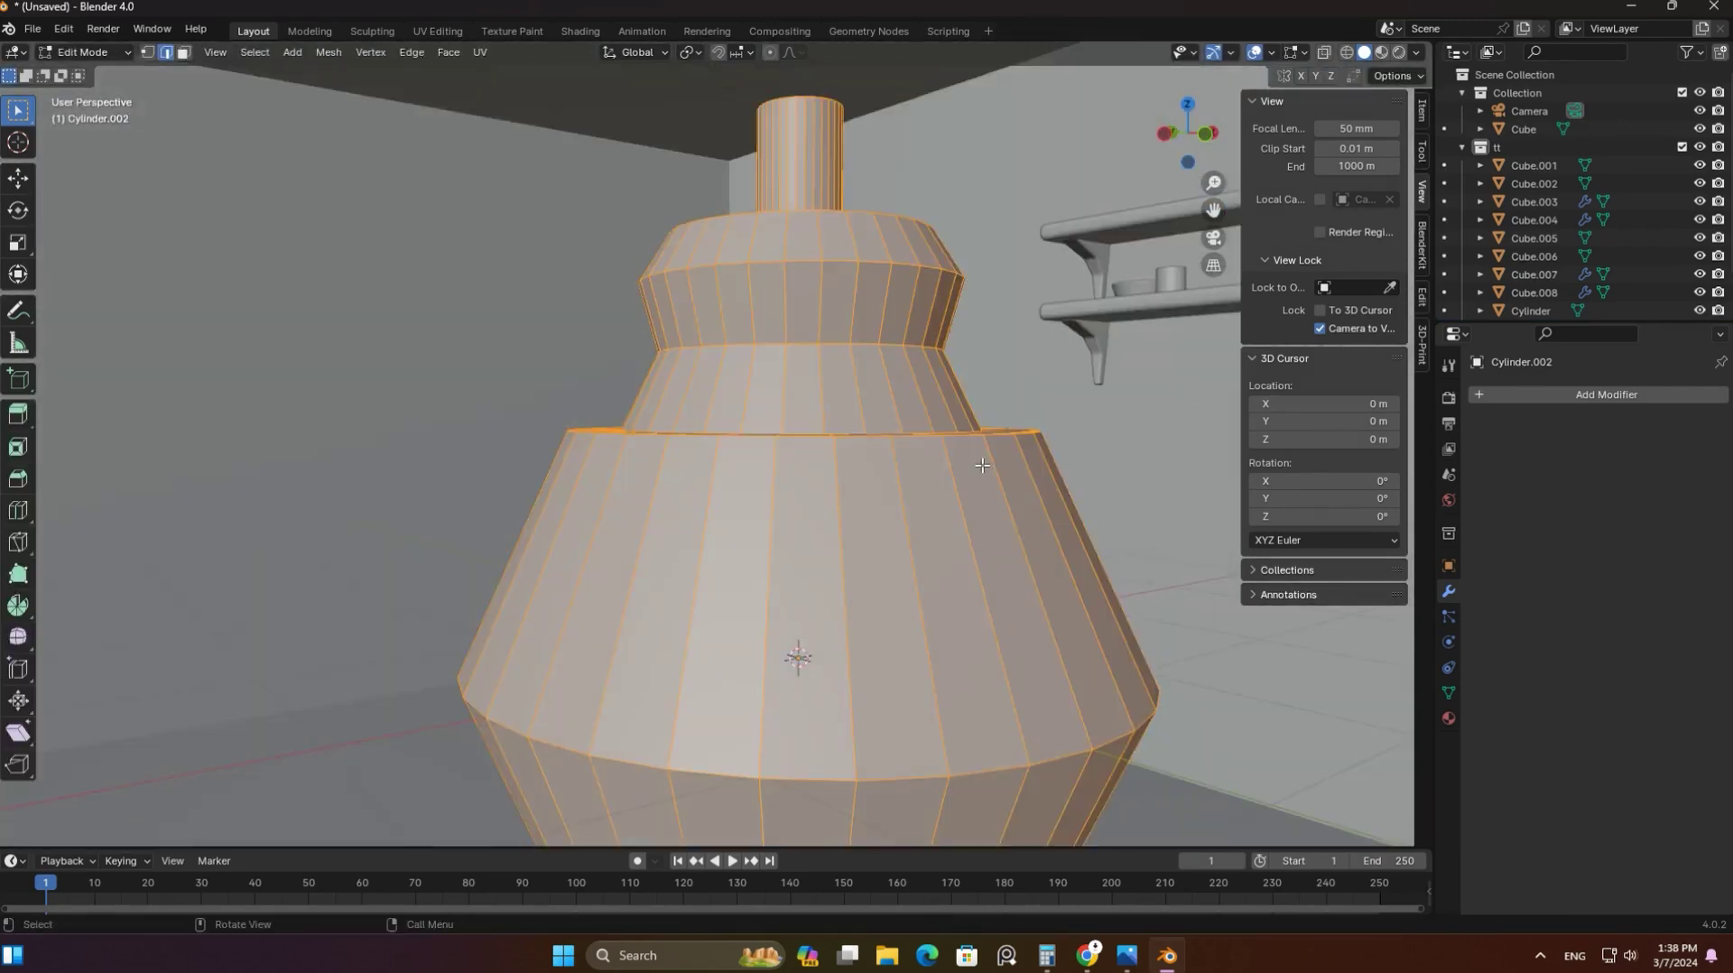
Shrink the vase and move it along Y onto the top shelf
middle_click_drag(829, 512, 993, 433)
key("s")
left_click(1086, 408)
key("g")
key("y")
left_click(629, 437)
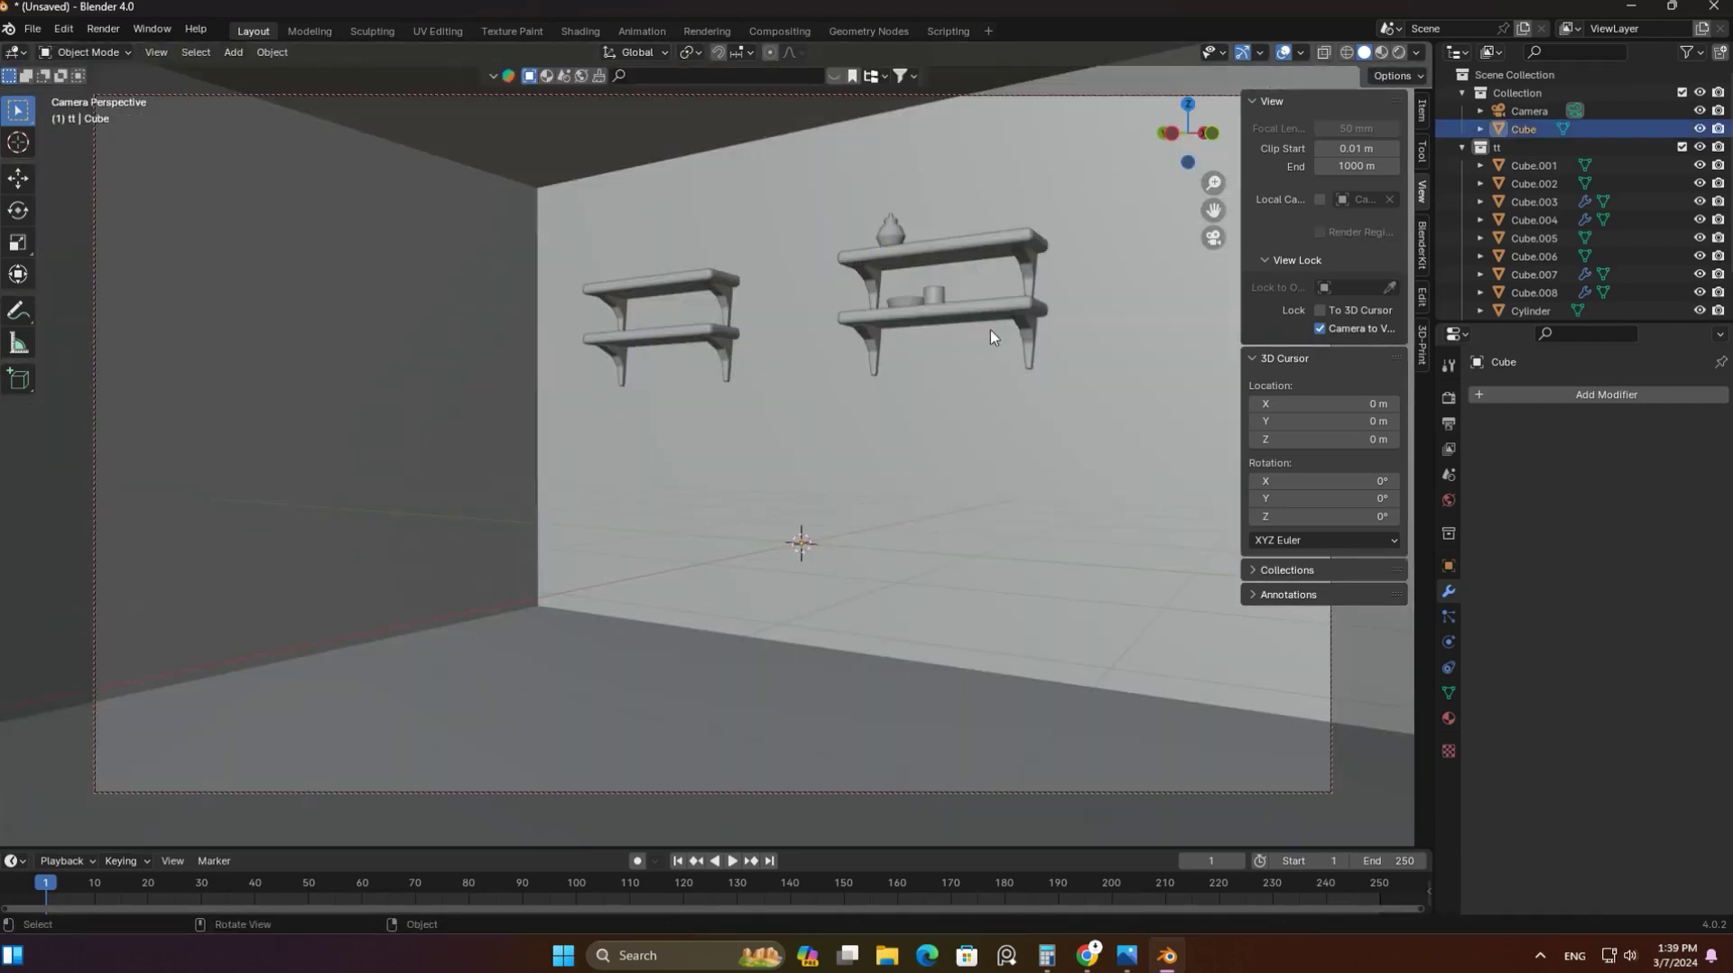
middle_click_drag(1035, 267, 846, 556)
Bevel the new cube and extrude one side face, shrinking it into a spout
scroll(846, 556, "up", 4)
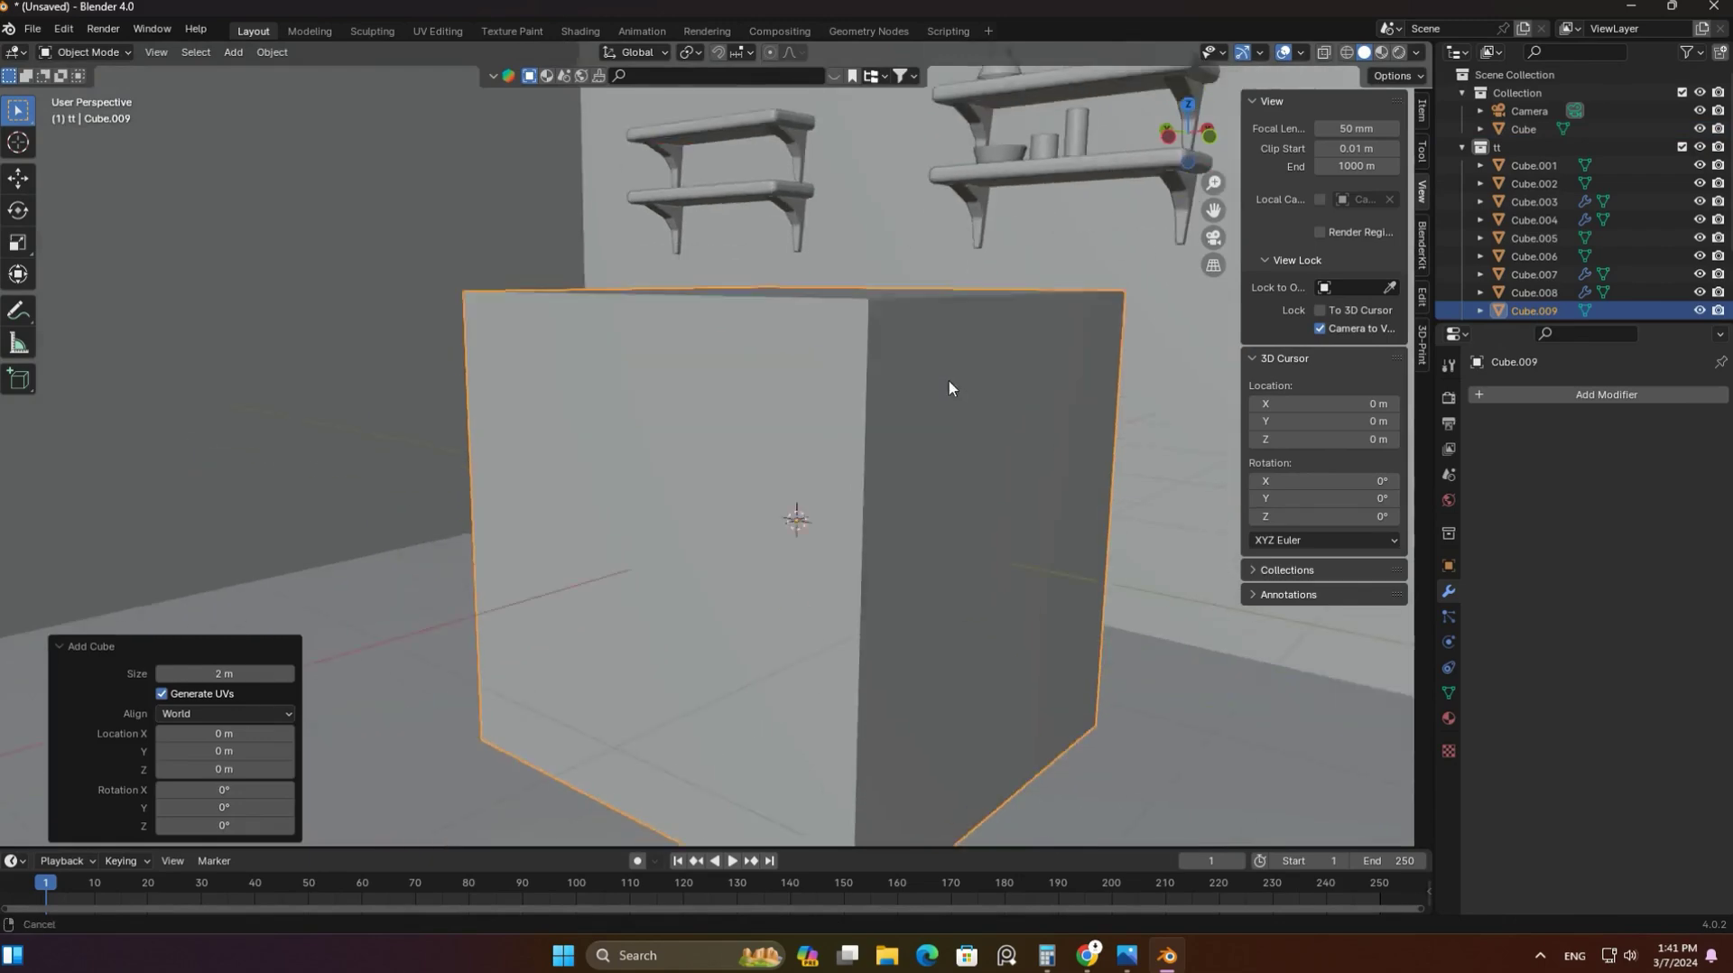
scroll(948, 389, "down", 3)
key("Tab")
key("ctrl+b")
left_click(775, 503)
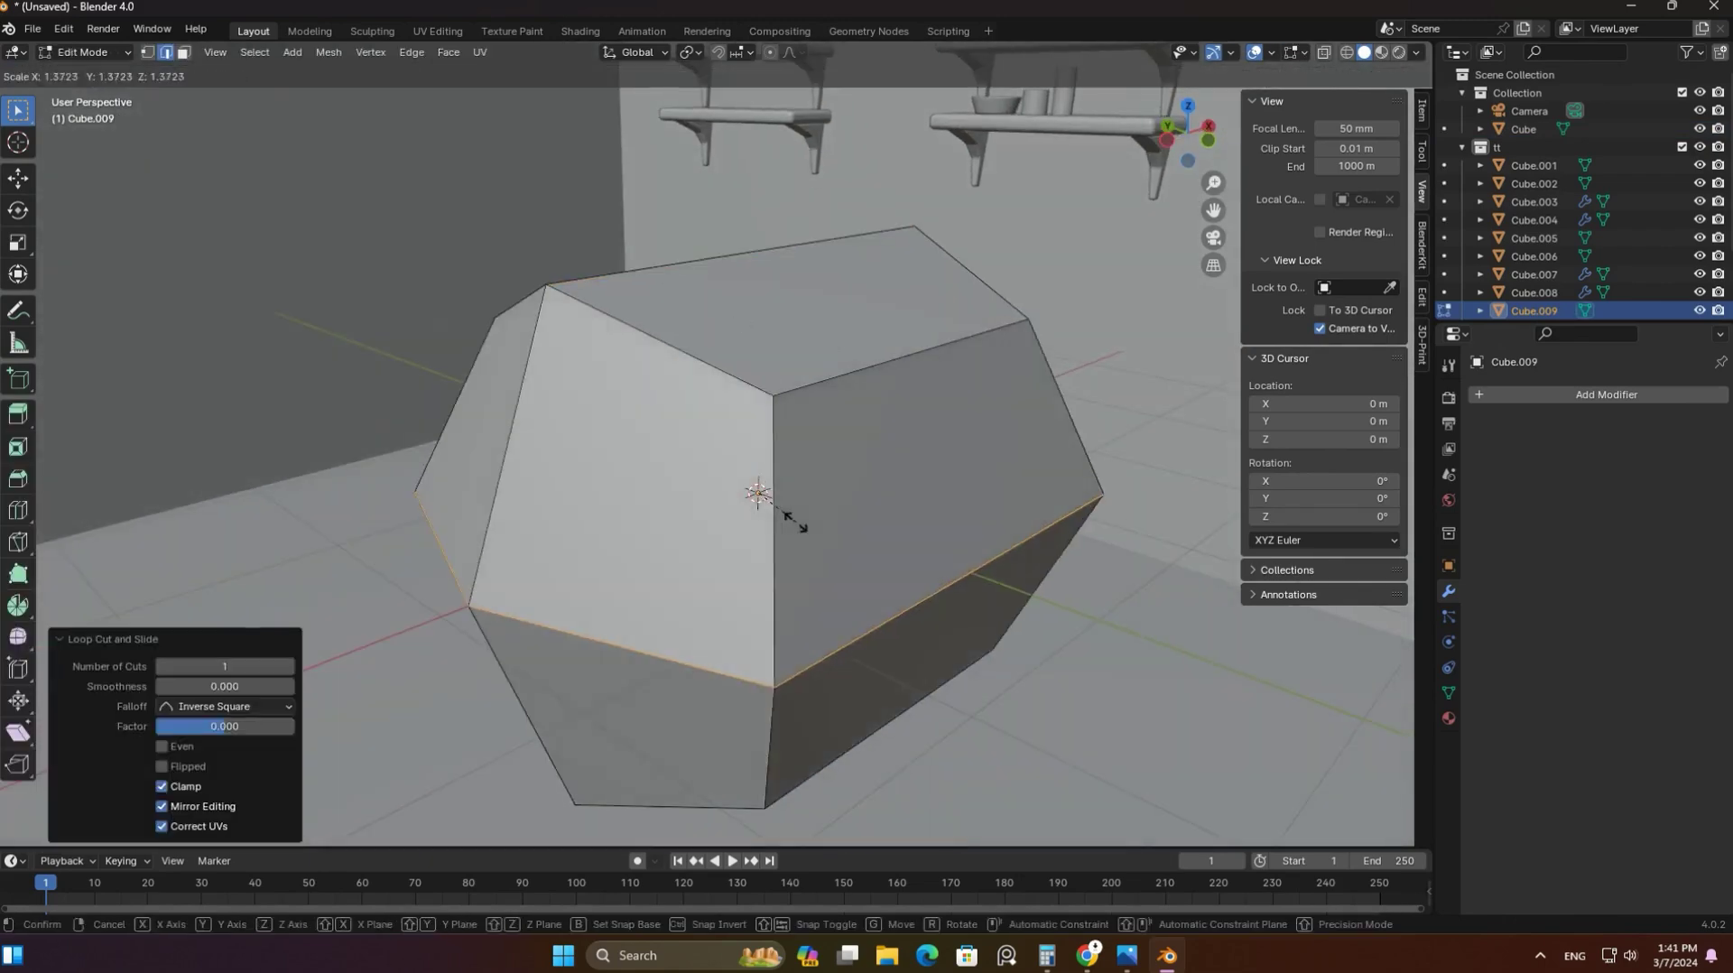
left_click(664, 493)
key("e")
key("s")
middle_click_drag(664, 493, 686, 578)
Extrude the pot's top face upward and raise its edges along Z to shape the vessel
left_click(677, 587)
key("e")
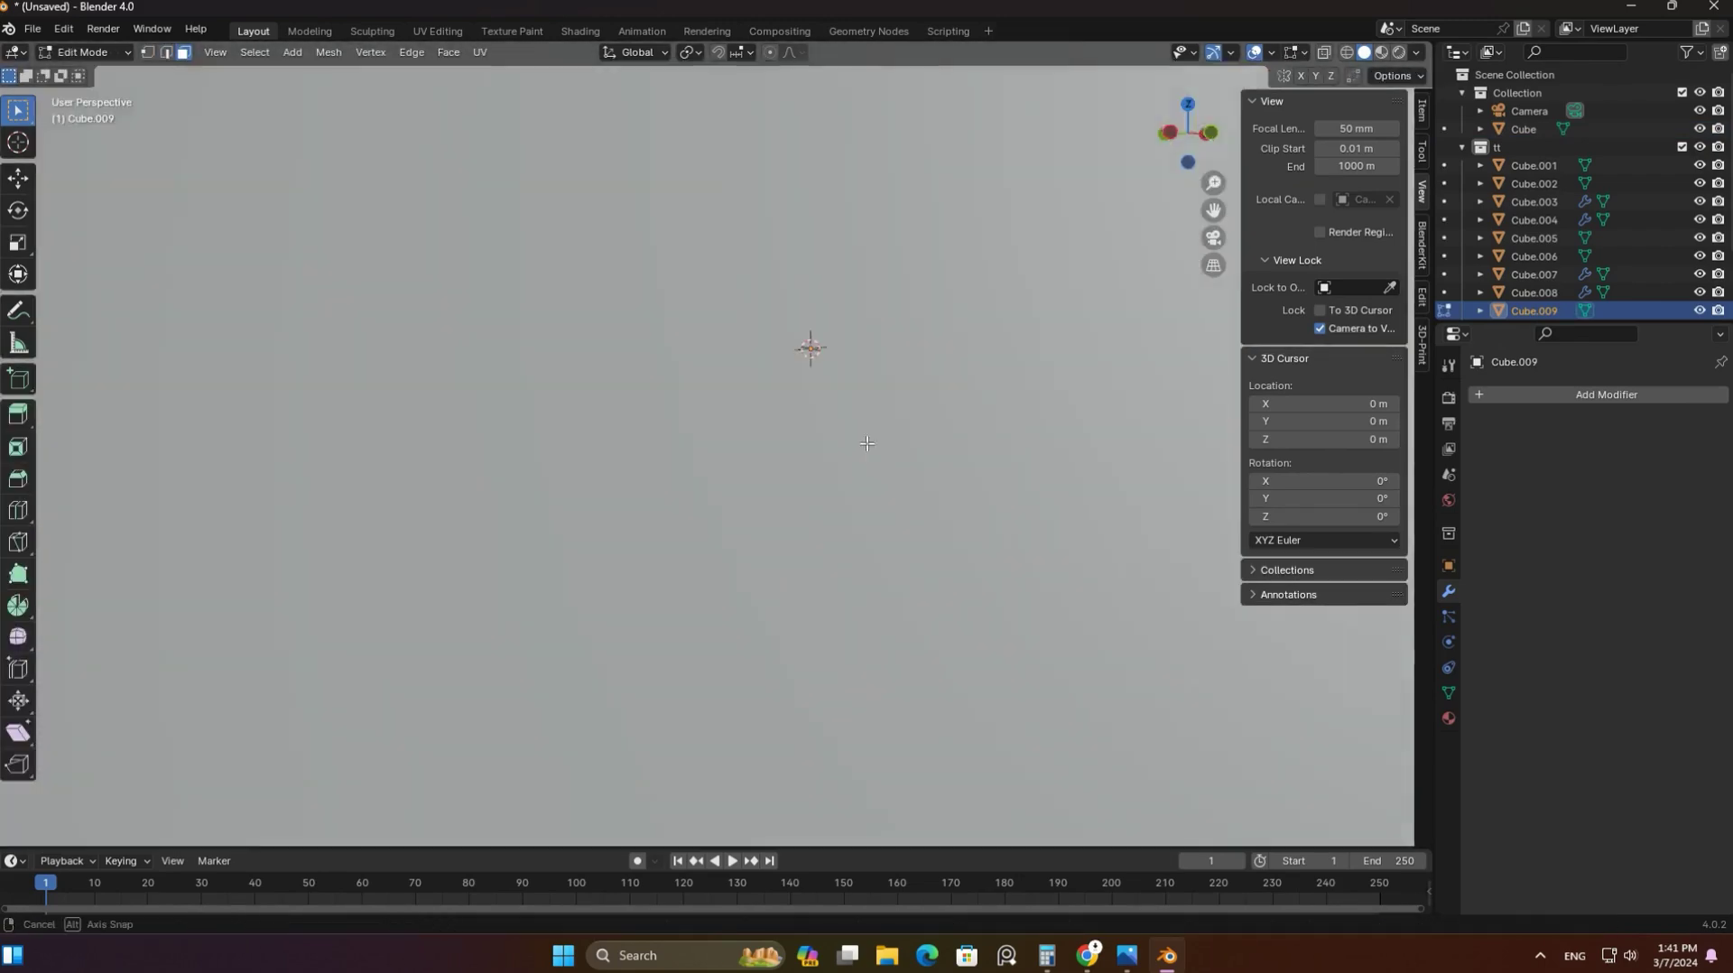
mouse_move(818, 412)
middle_mouse_down()
mouse_move(903, 416)
mouse_move(917, 541)
middle_mouse_up()
key("ctrl+KP_3")
key("2")
key("g")
key("z")
left_click(961, 416)
key("ctrl+Tab")
left_click(580, 426)
key("ctrl+2")
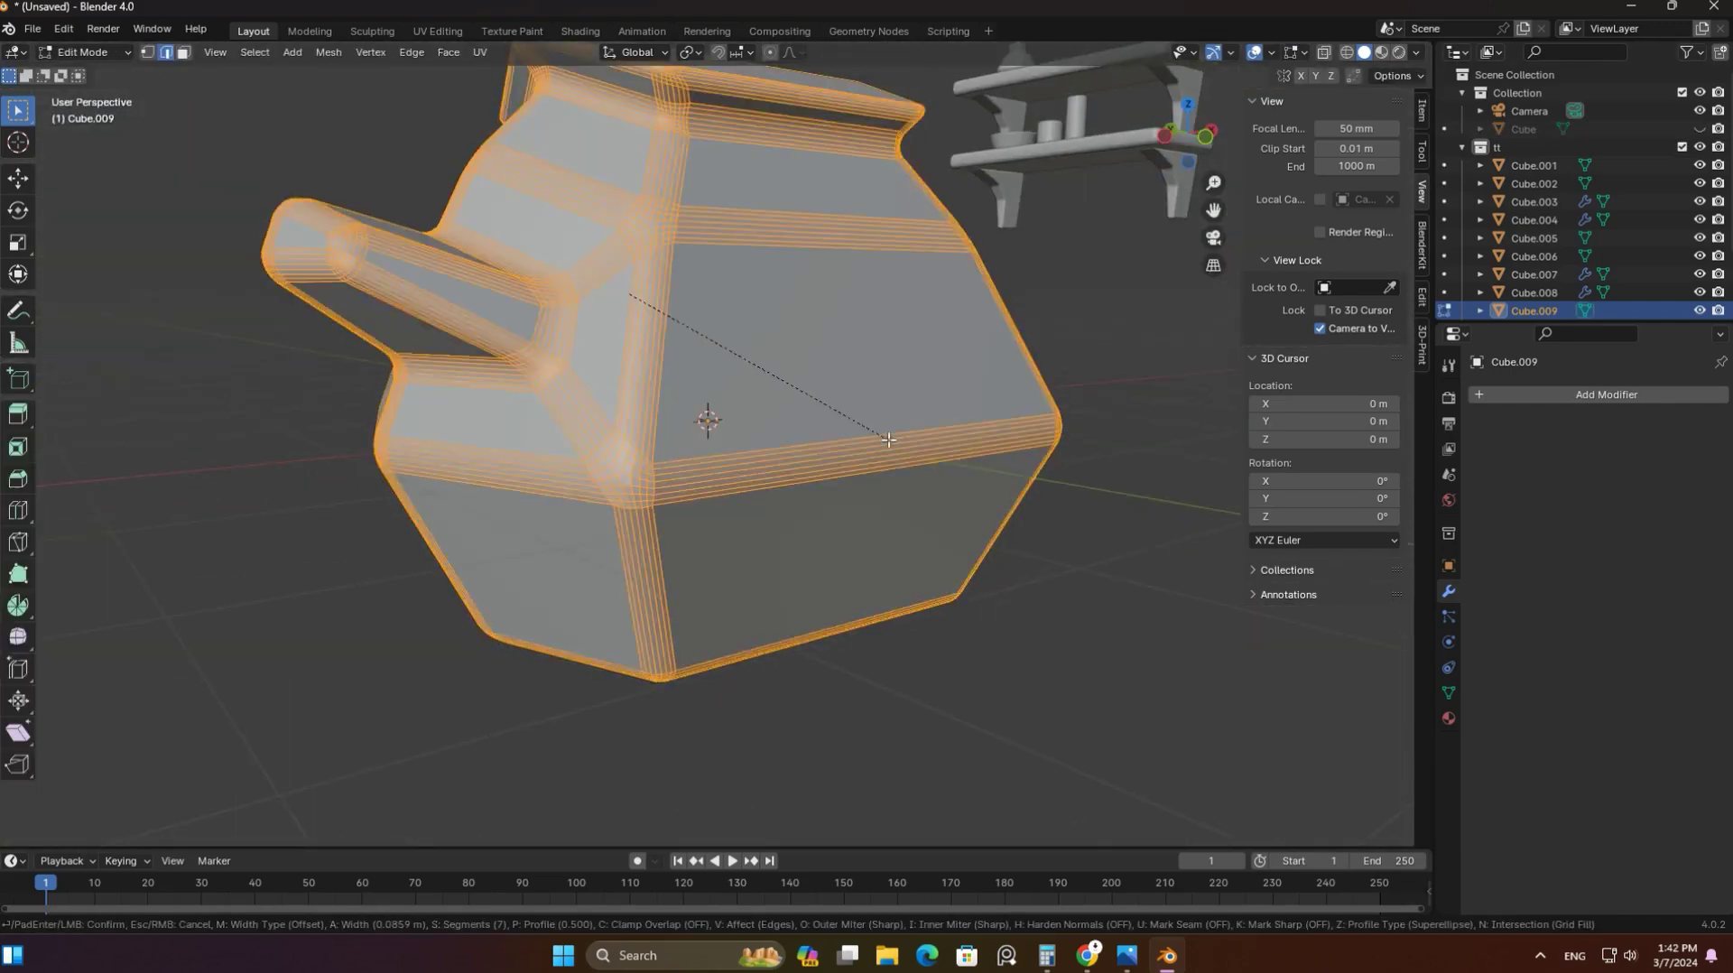
middle_click_drag(709, 415, 894, 606)
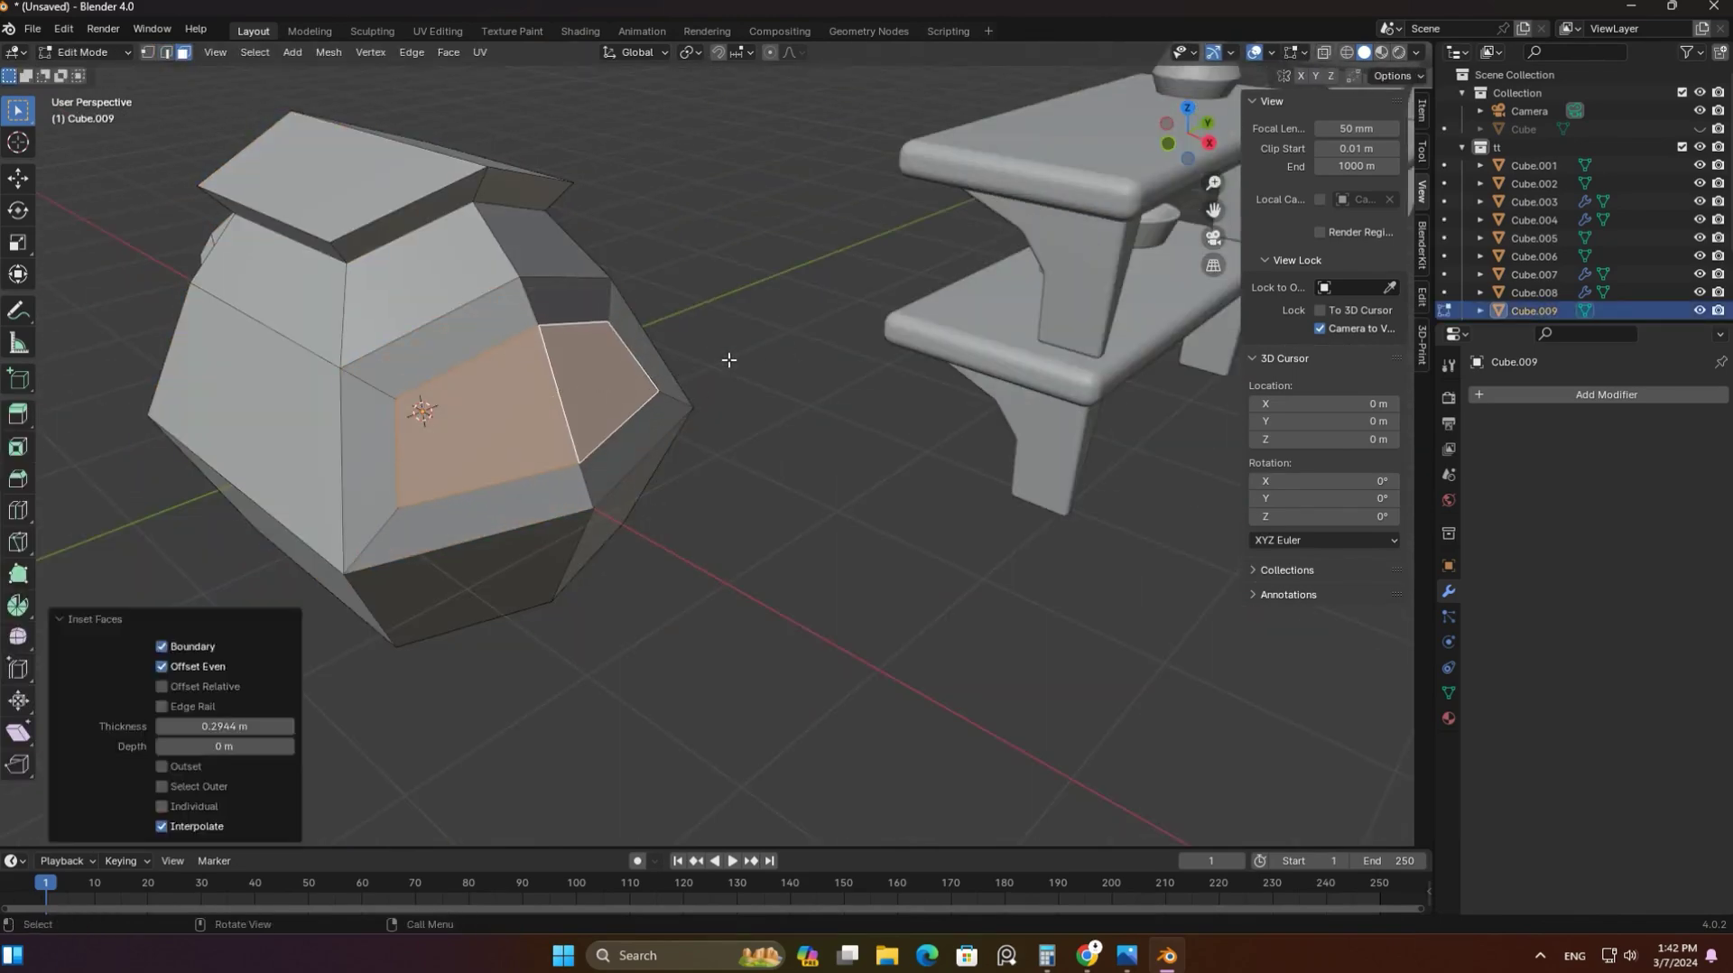
Inset the pot's face, bevel all its edges, and lower it onto the shelf
key("i")
key("a")
key("ctrl+b")
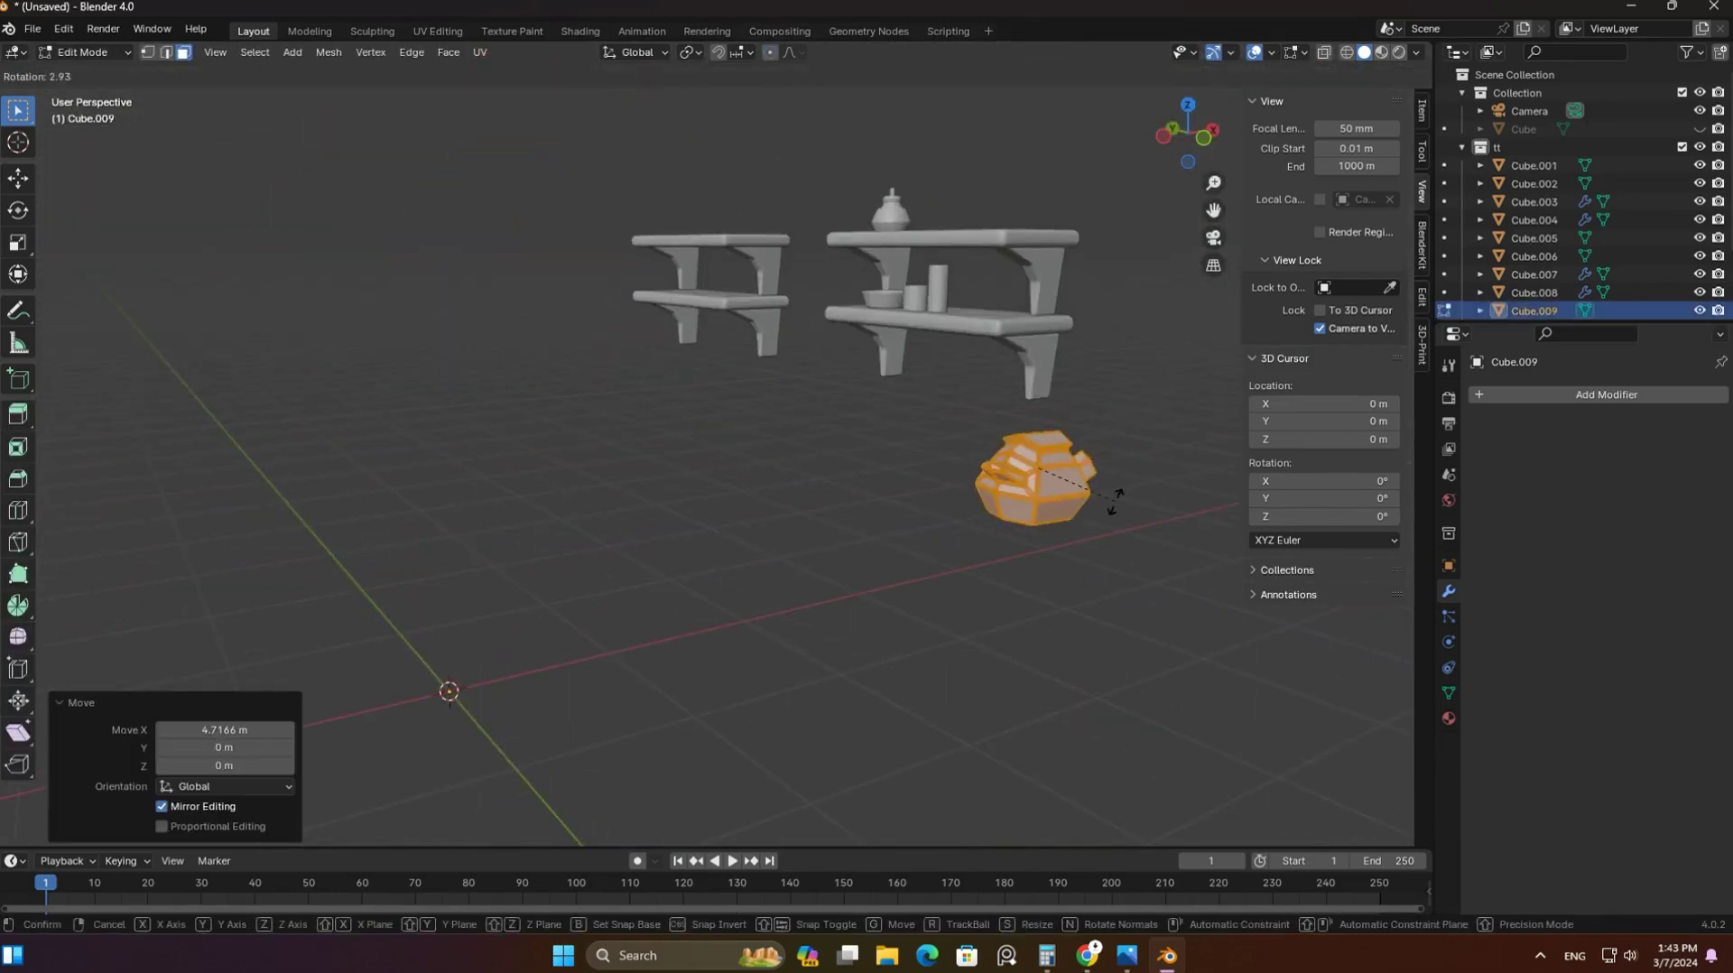
left_click(961, 379)
middle_click_drag(960, 379, 658, 510)
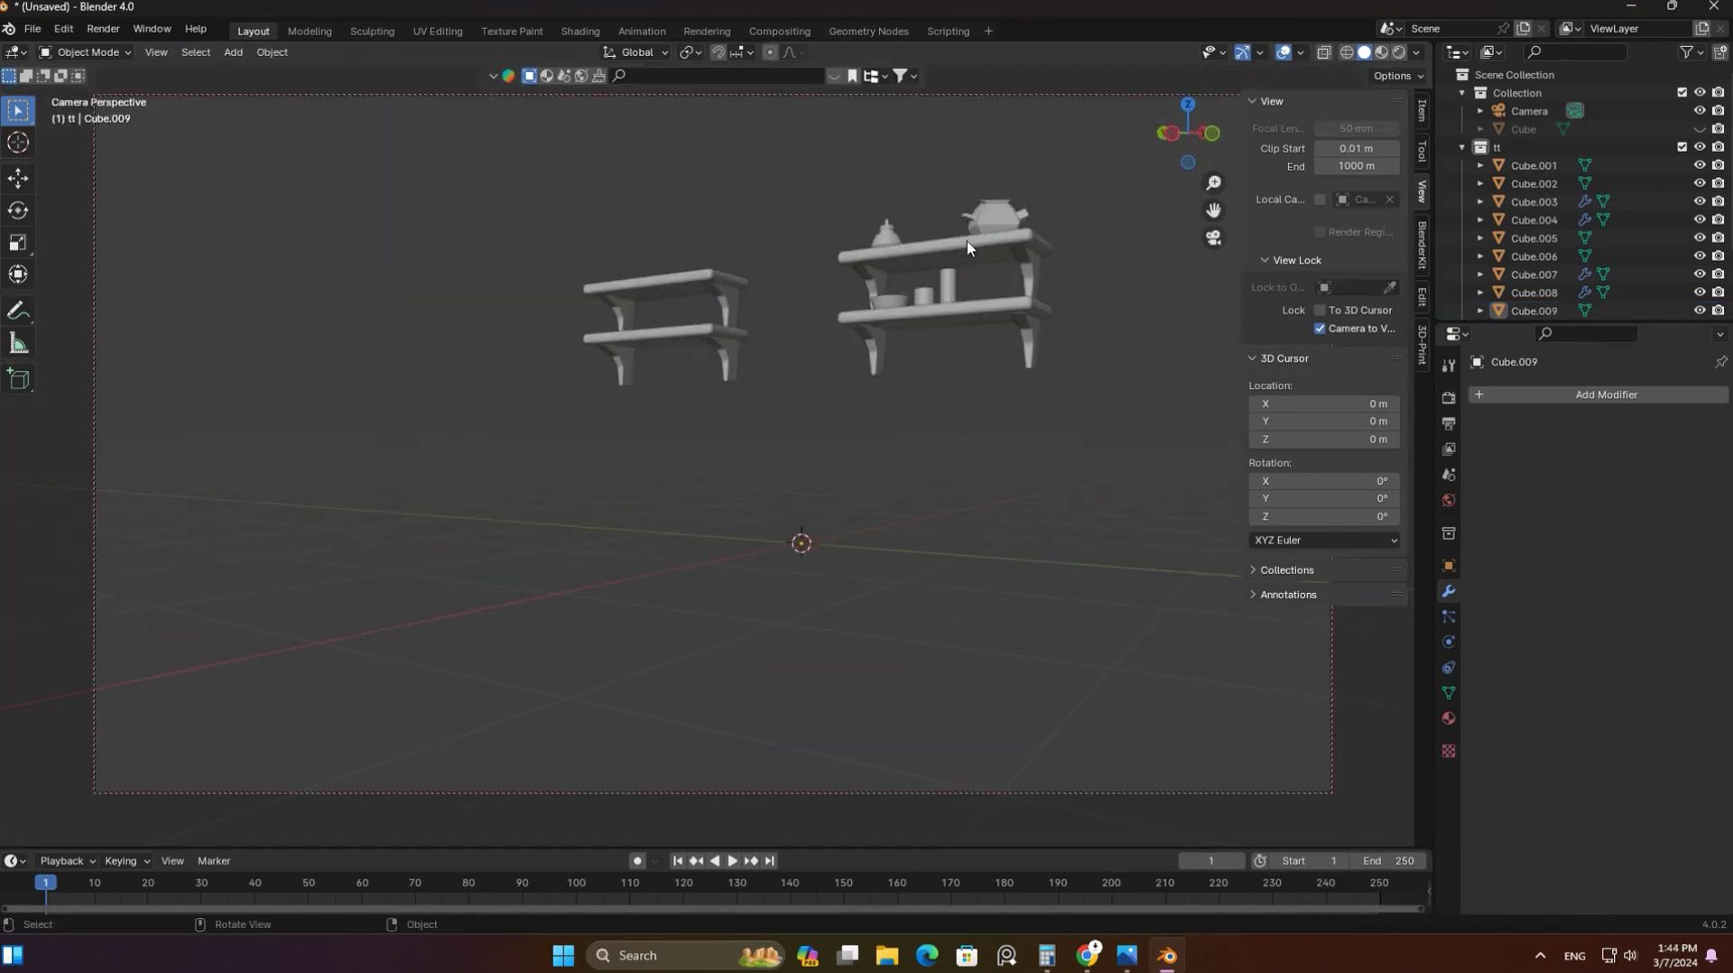
Add a cylinder in place of the stray cube, then add a Sun light and rotate it
key("KP_0")
key("shift+a")
left_click(835, 583)
key("ctrl+z")
key("shift+a")
left_click(858, 605)
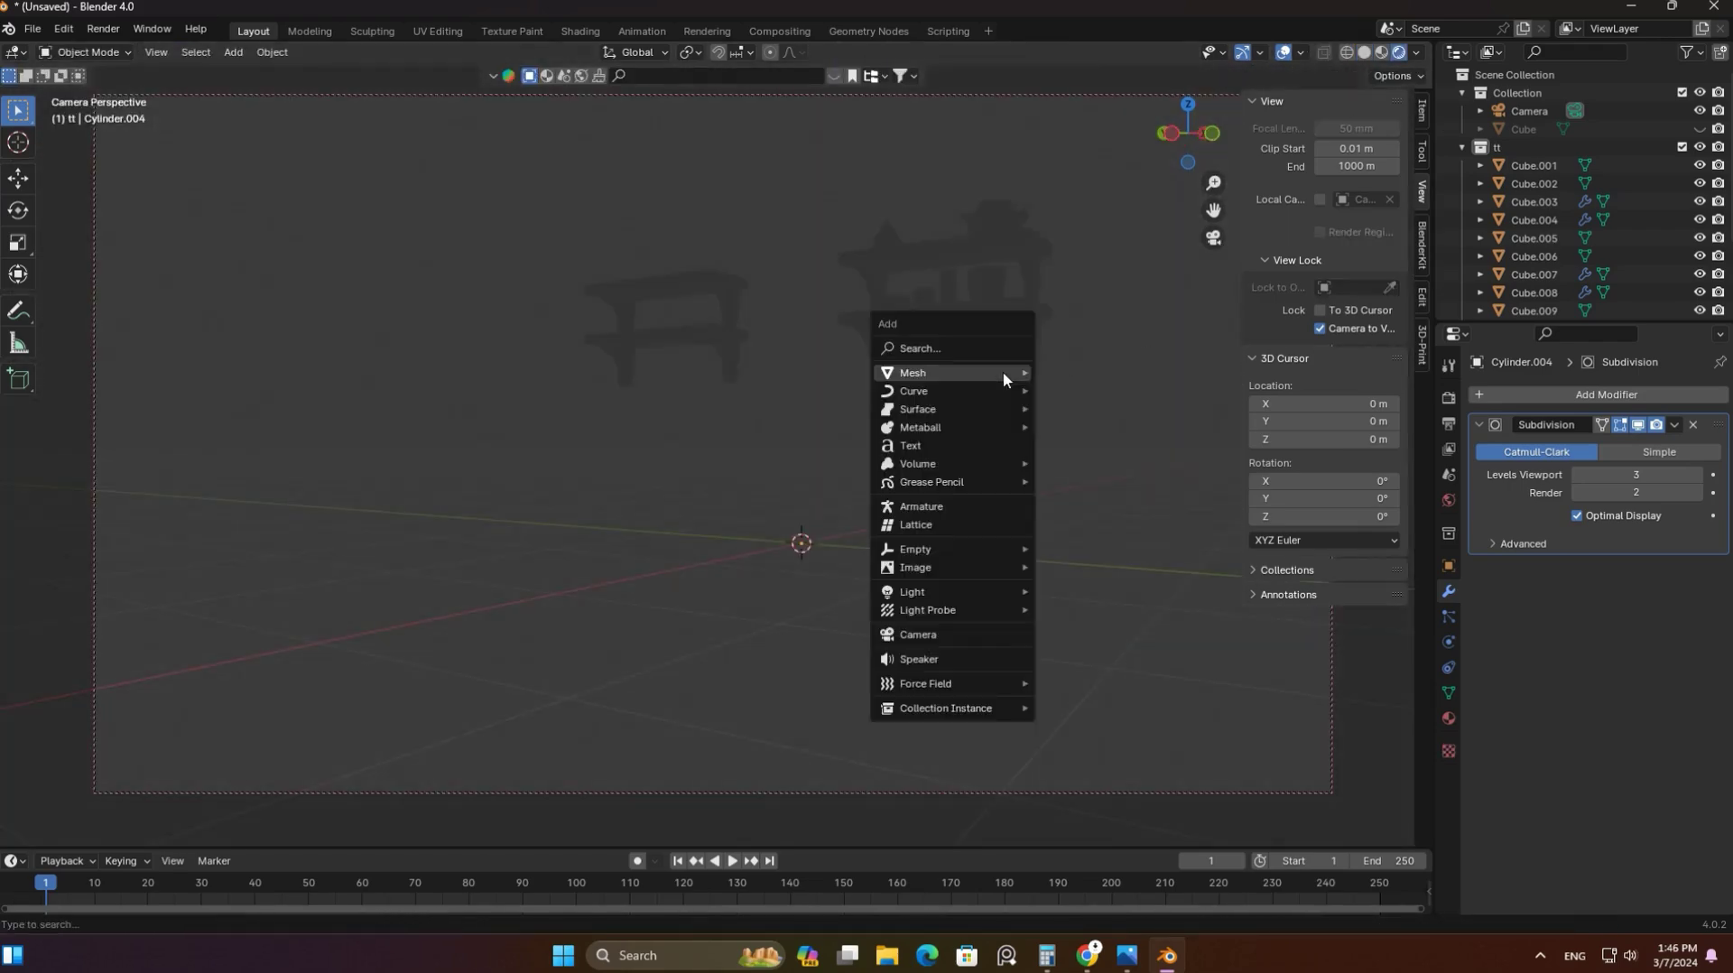
left_click(1114, 618)
key("r")
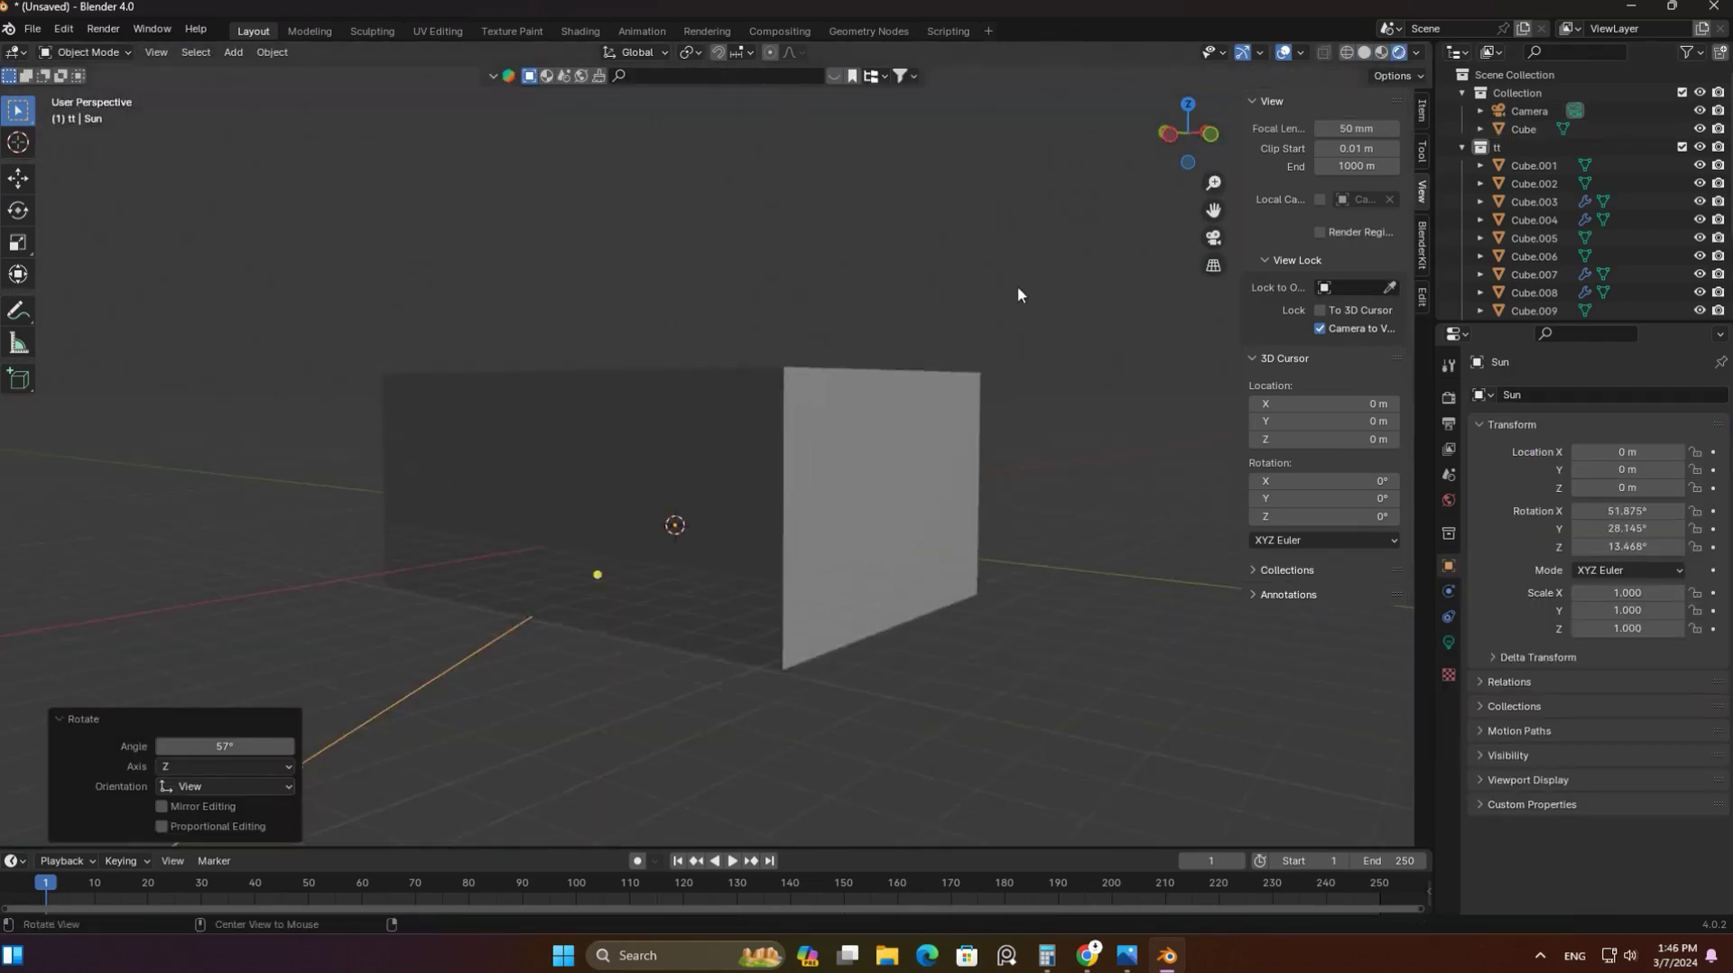
Loop-cut the wall and inset a face, pushing it along Y to form a window
key("KP_3")
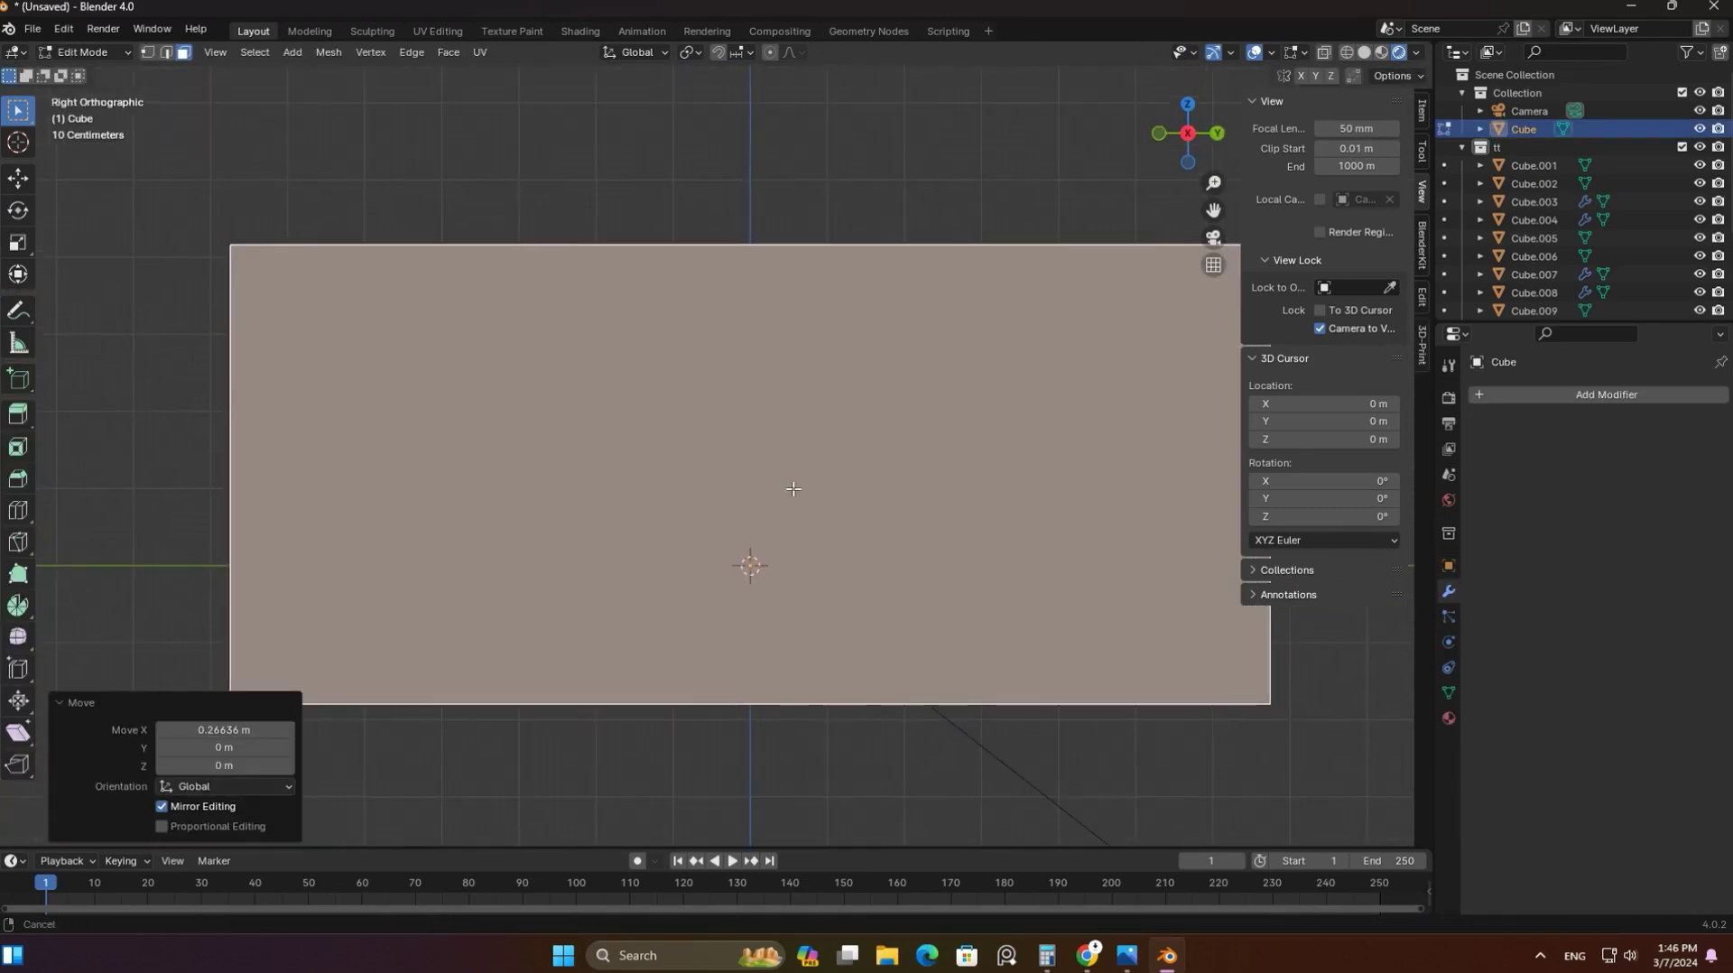
key("ctrl+r")
left_click(761, 242)
left_click(185, 52)
left_click(587, 397)
key("i")
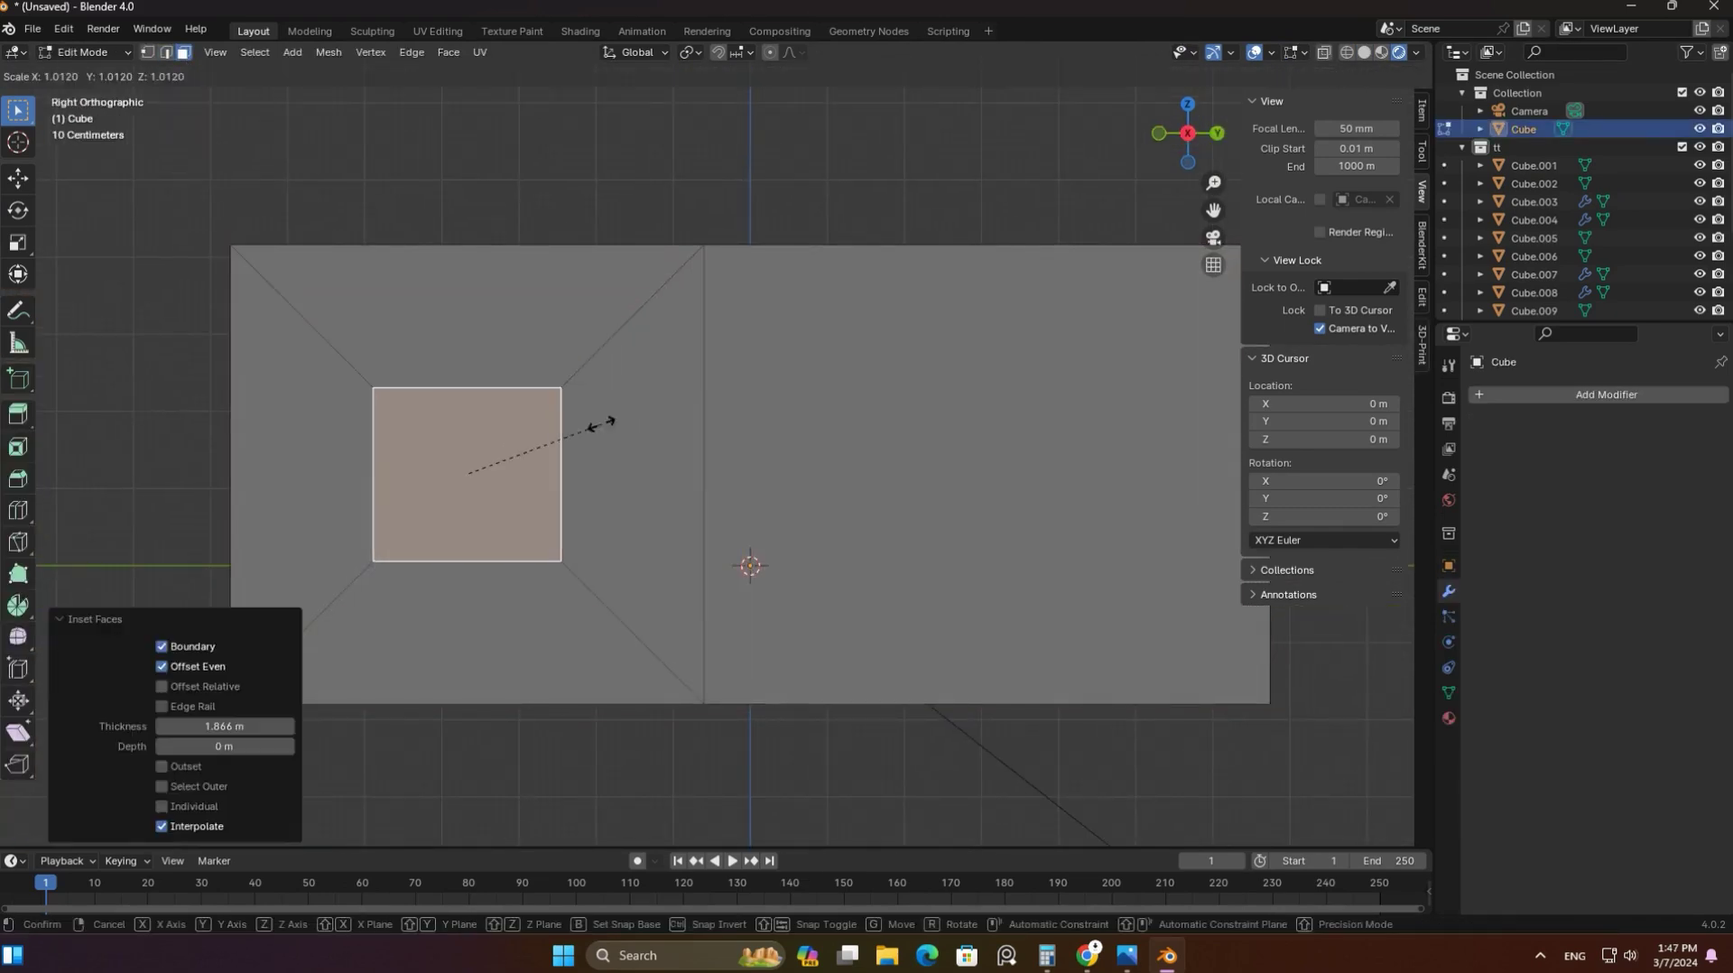
key("y")
left_click(1140, 308)
key("KP_0")
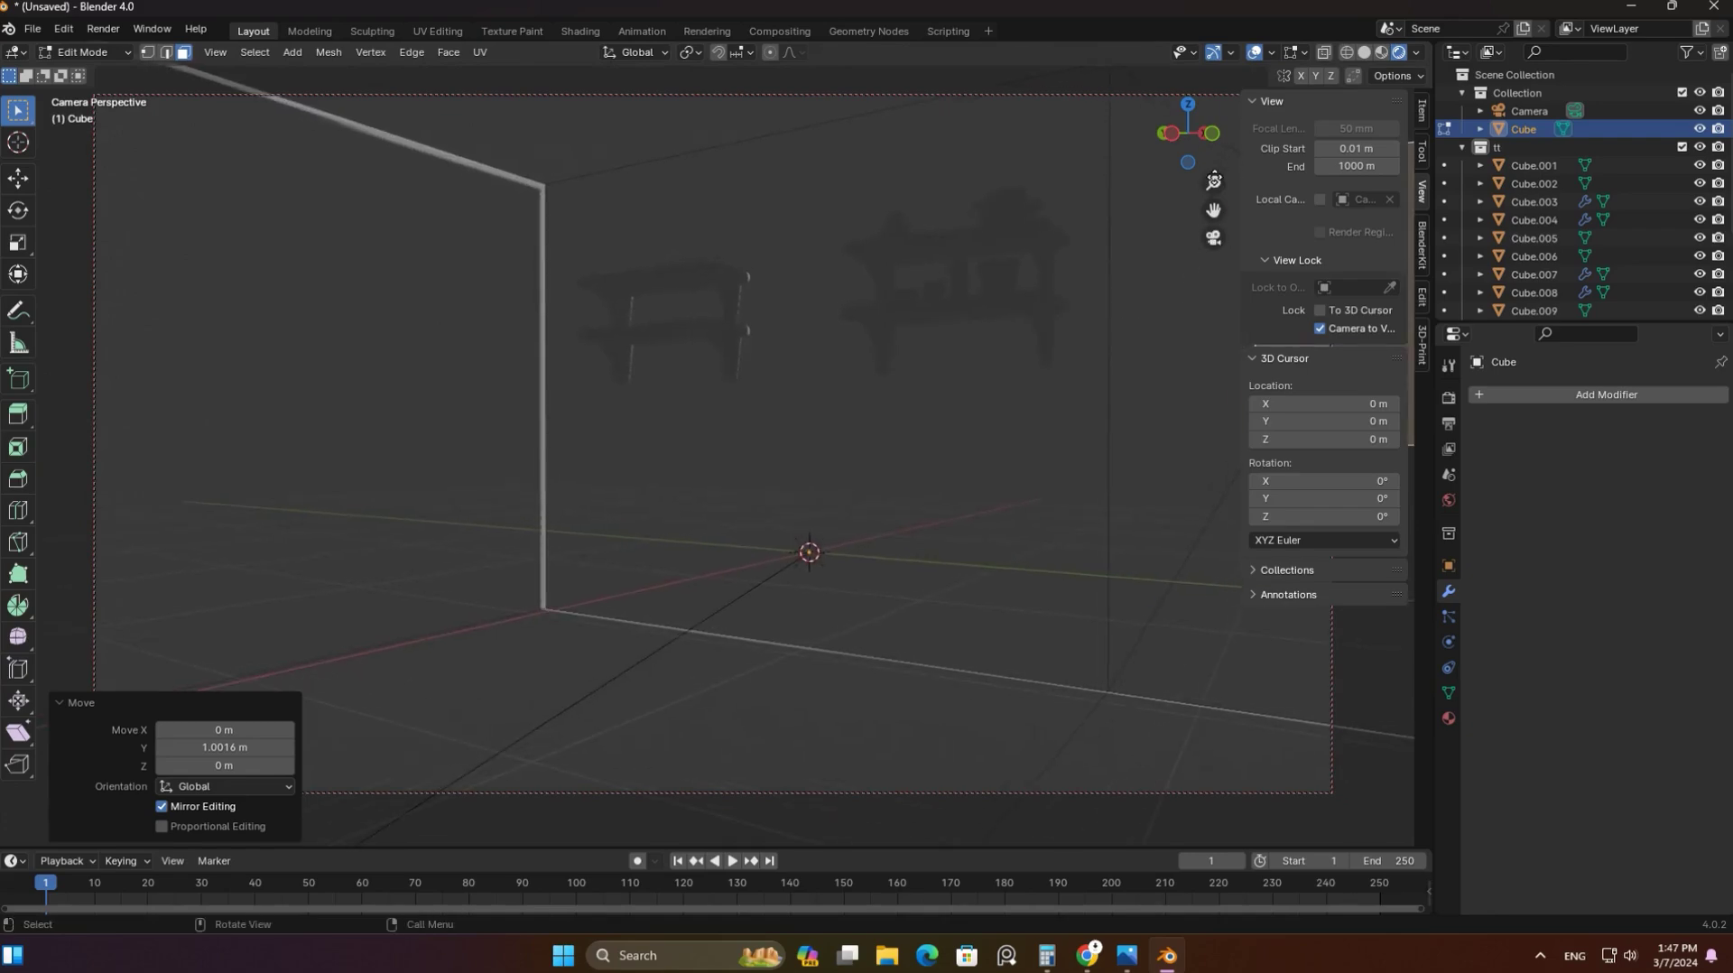
right_click(1026, 430)
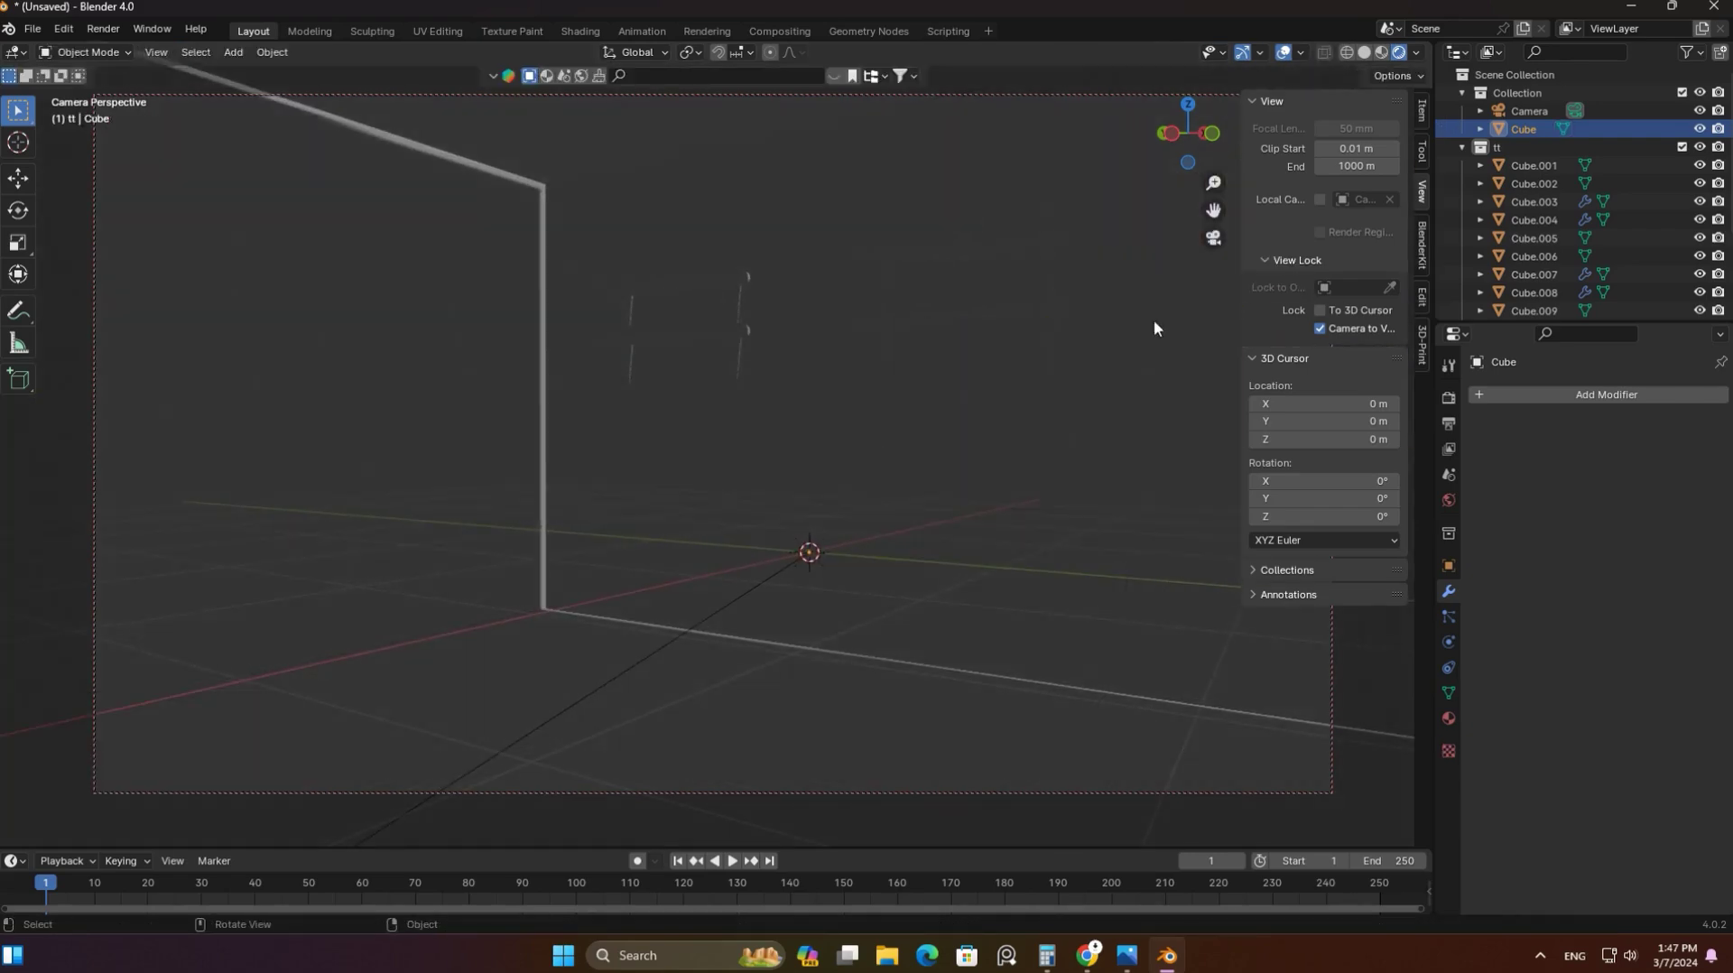
scroll(1553, 226, "down", 5)
Switch to Cycles rendered shading, widen the Sun angle to 12.2°, and rotate the Sun around Z
left_click(1521, 302)
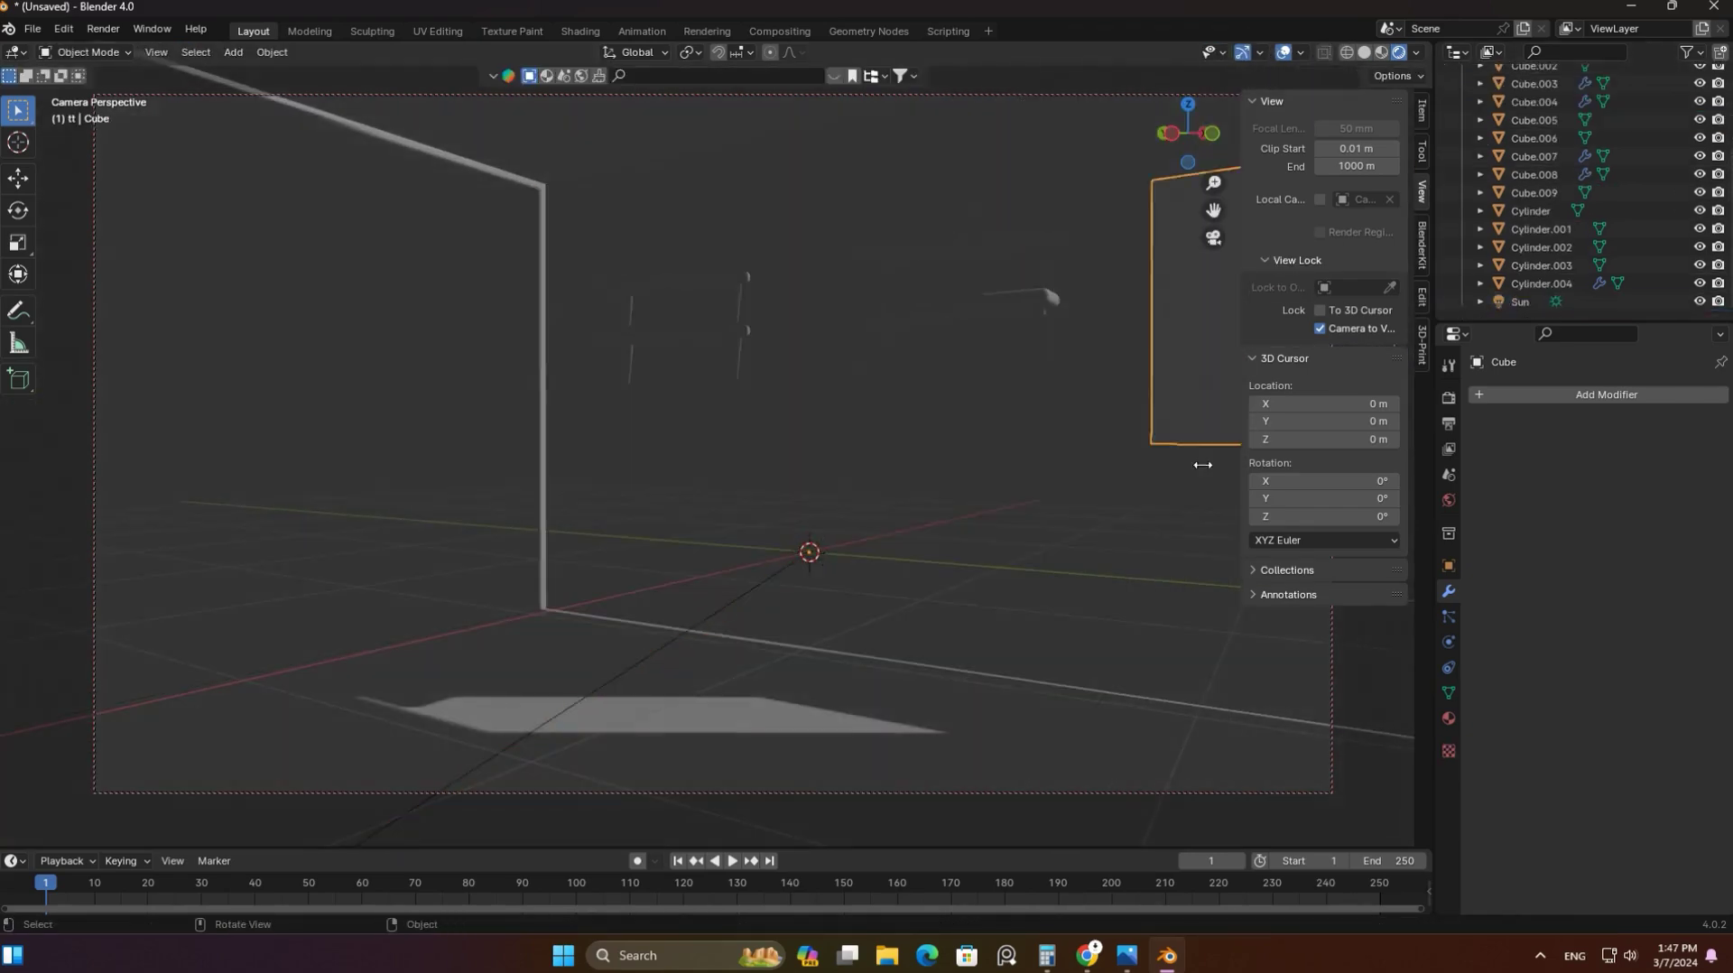
left_click(1520, 301)
key("r")
left_click(1449, 398)
left_click(1598, 394)
left_click(1598, 433)
left_click(1449, 642)
left_click_drag(1637, 546, 1697, 546)
key("r")
key("z")
left_click(1206, 333)
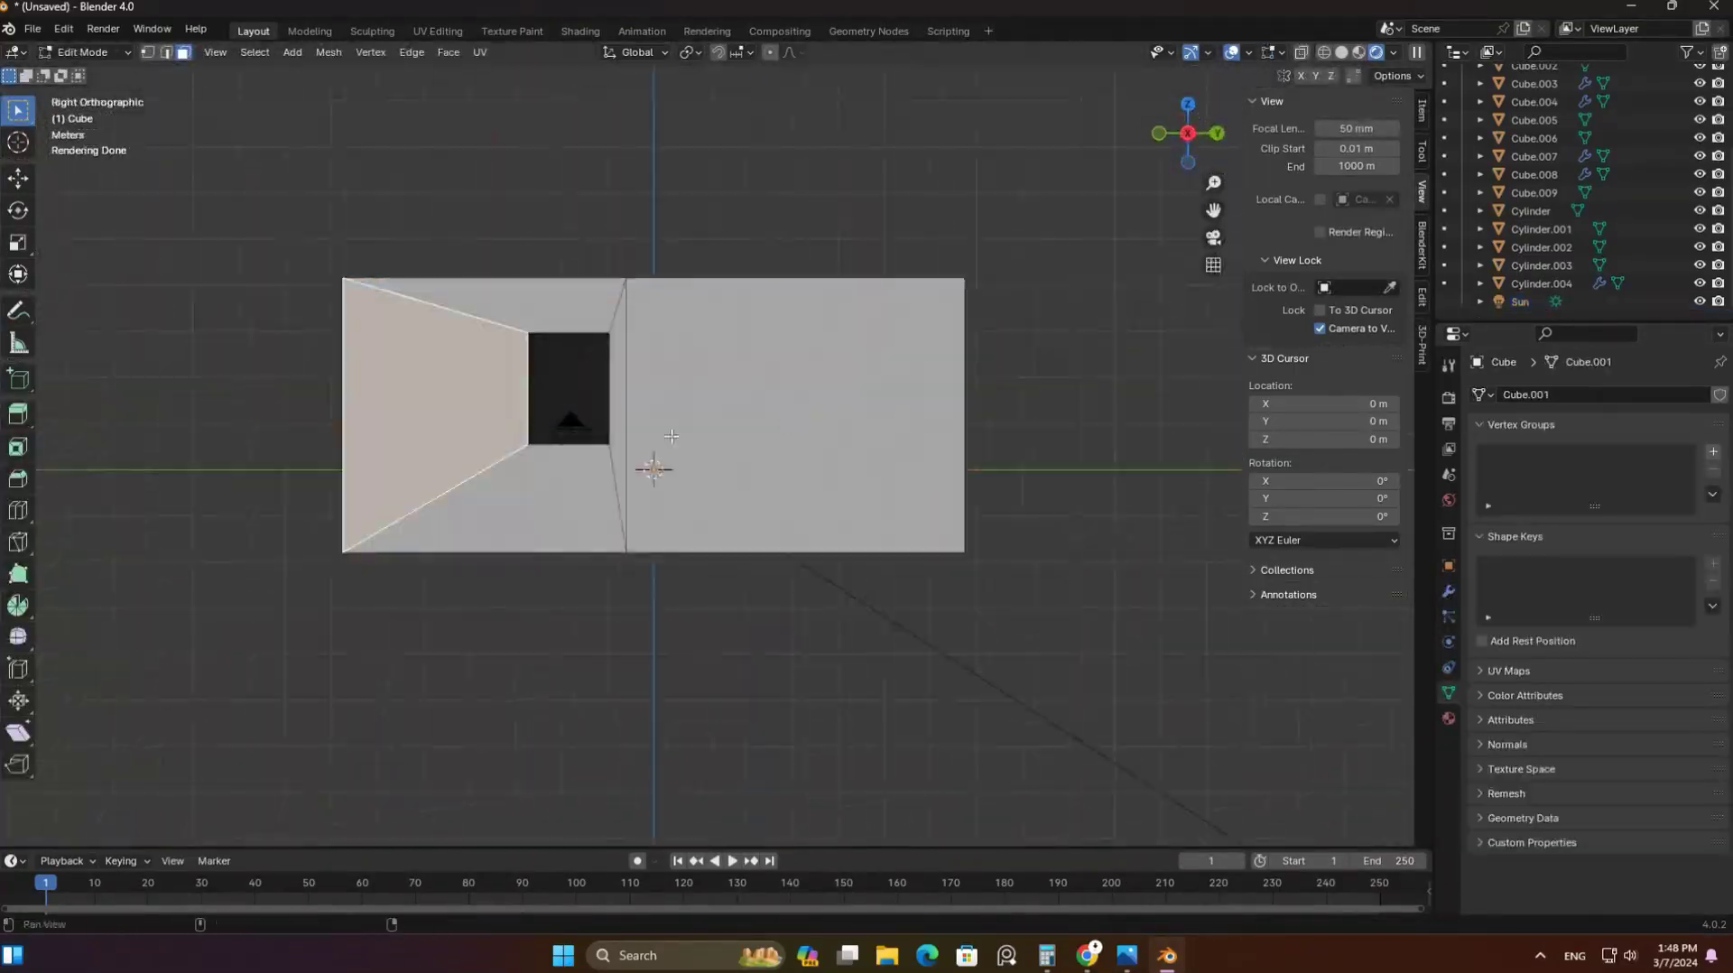
Loop-cut the wall and knife-cut a second window outline in X-ray vertex mode
middle_click_drag(672, 436, 716, 407, "shift")
scroll(716, 407, "up", 4)
scroll(1111, 488, "up", 3)
left_click(1106, 489)
scroll(891, 419, "down", 4)
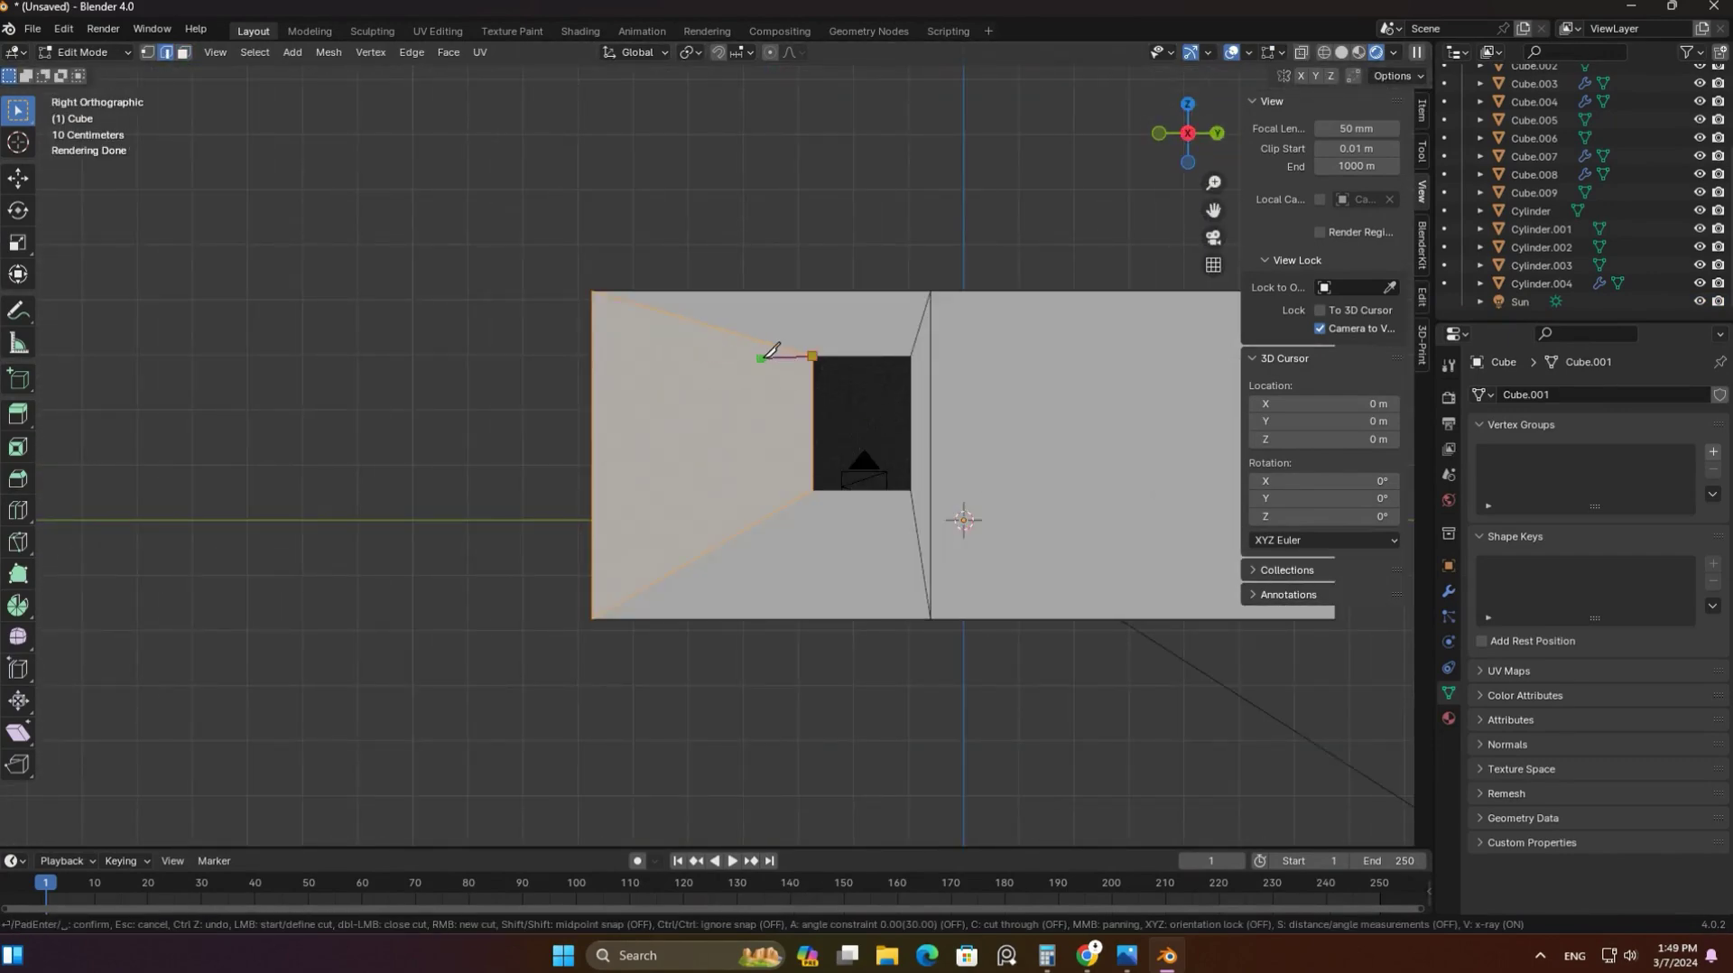
key("shift+z")
key("1")
mouse_move(940, 618)
middle_mouse_down()
mouse_move(777, 491)
mouse_move(519, 207)
middle_mouse_up()
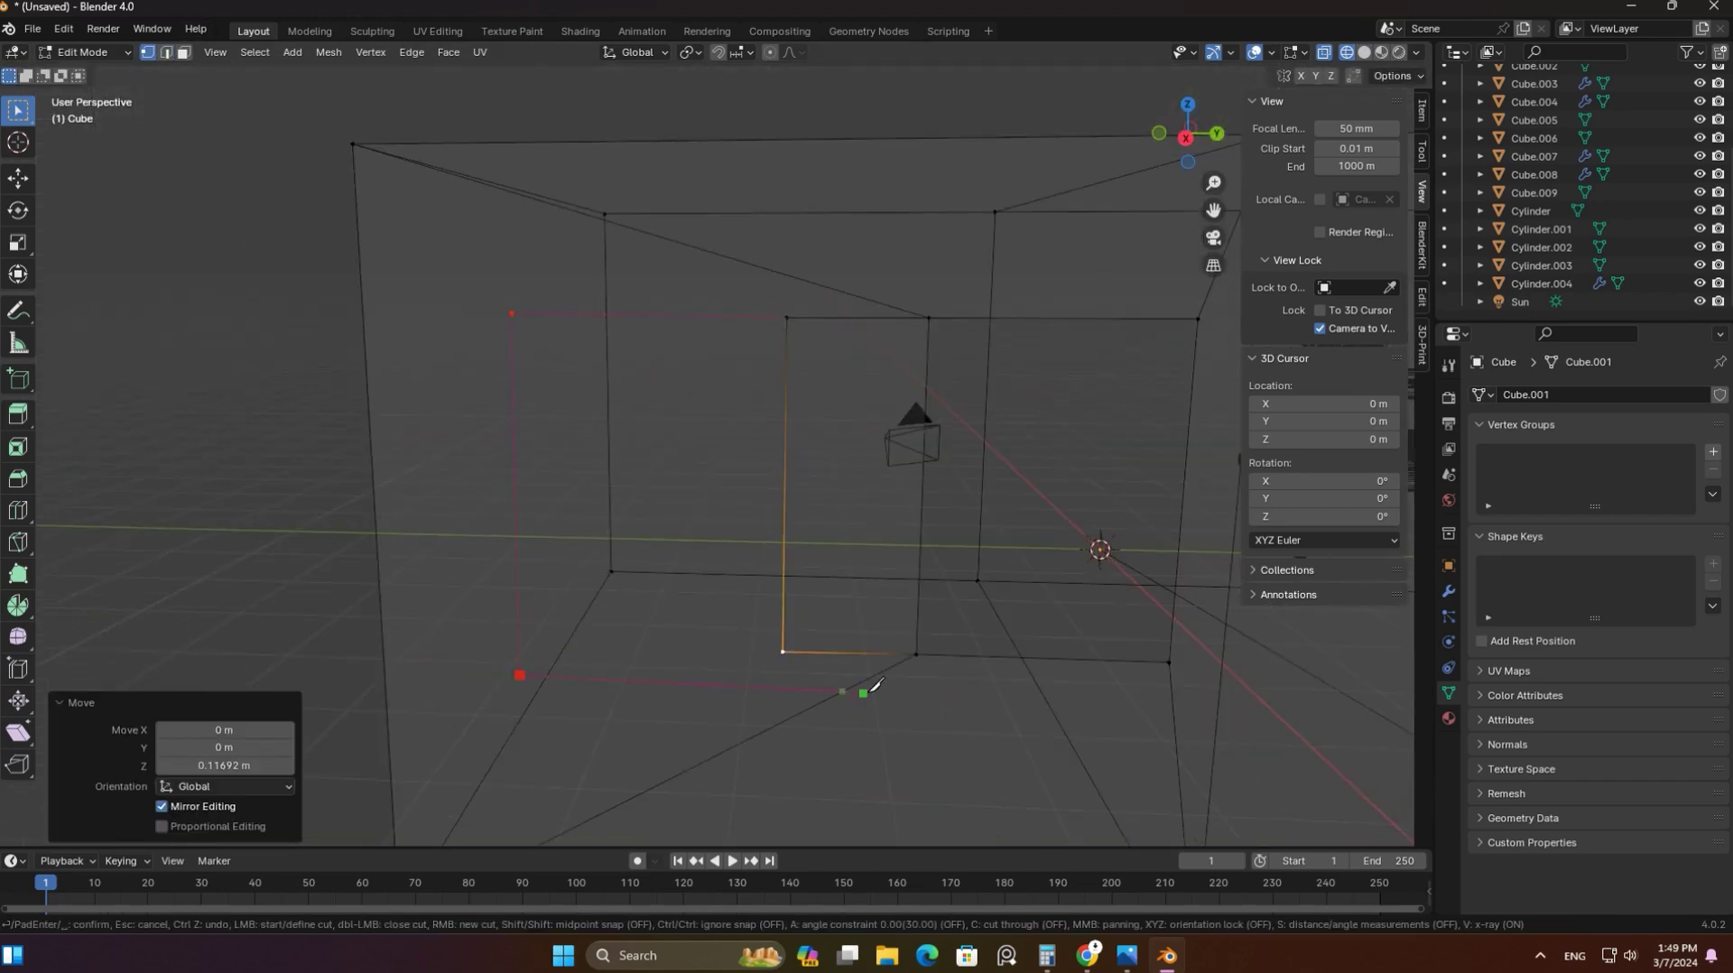
left_click(522, 672)
key("Return")
Finish the second knife cut and preview the room rendered through the camera
key("KP_3")
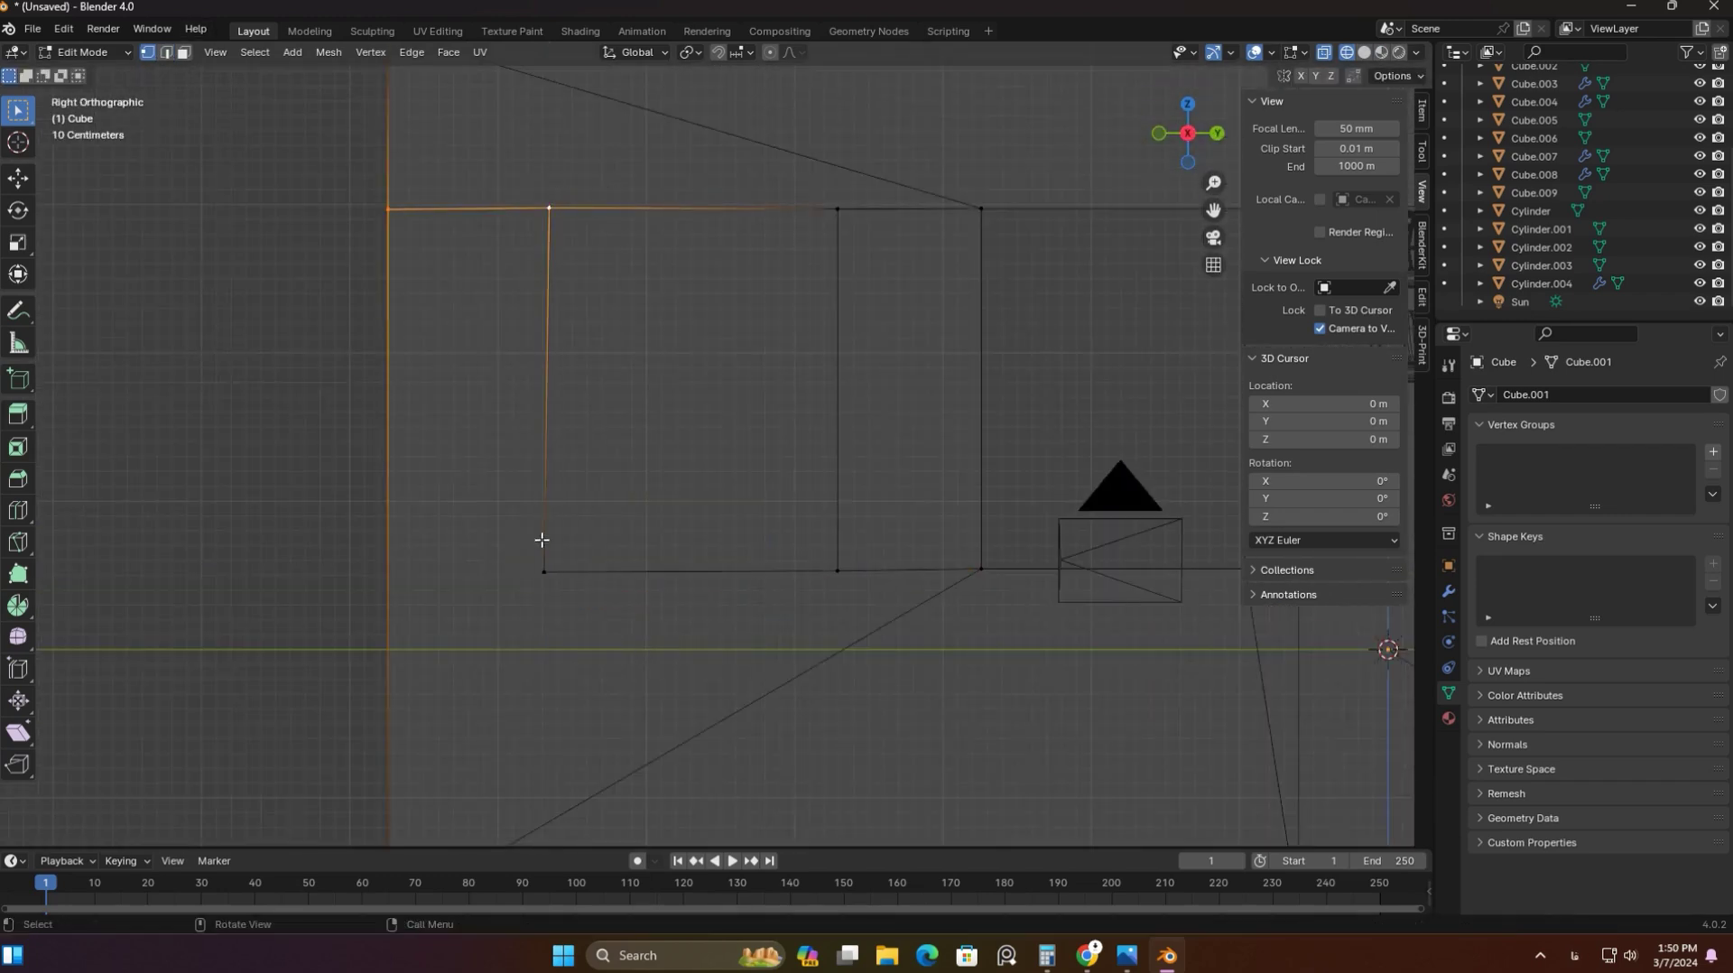
key("Return")
scroll(685, 607, "up", 2)
scroll(722, 452, "down", 4)
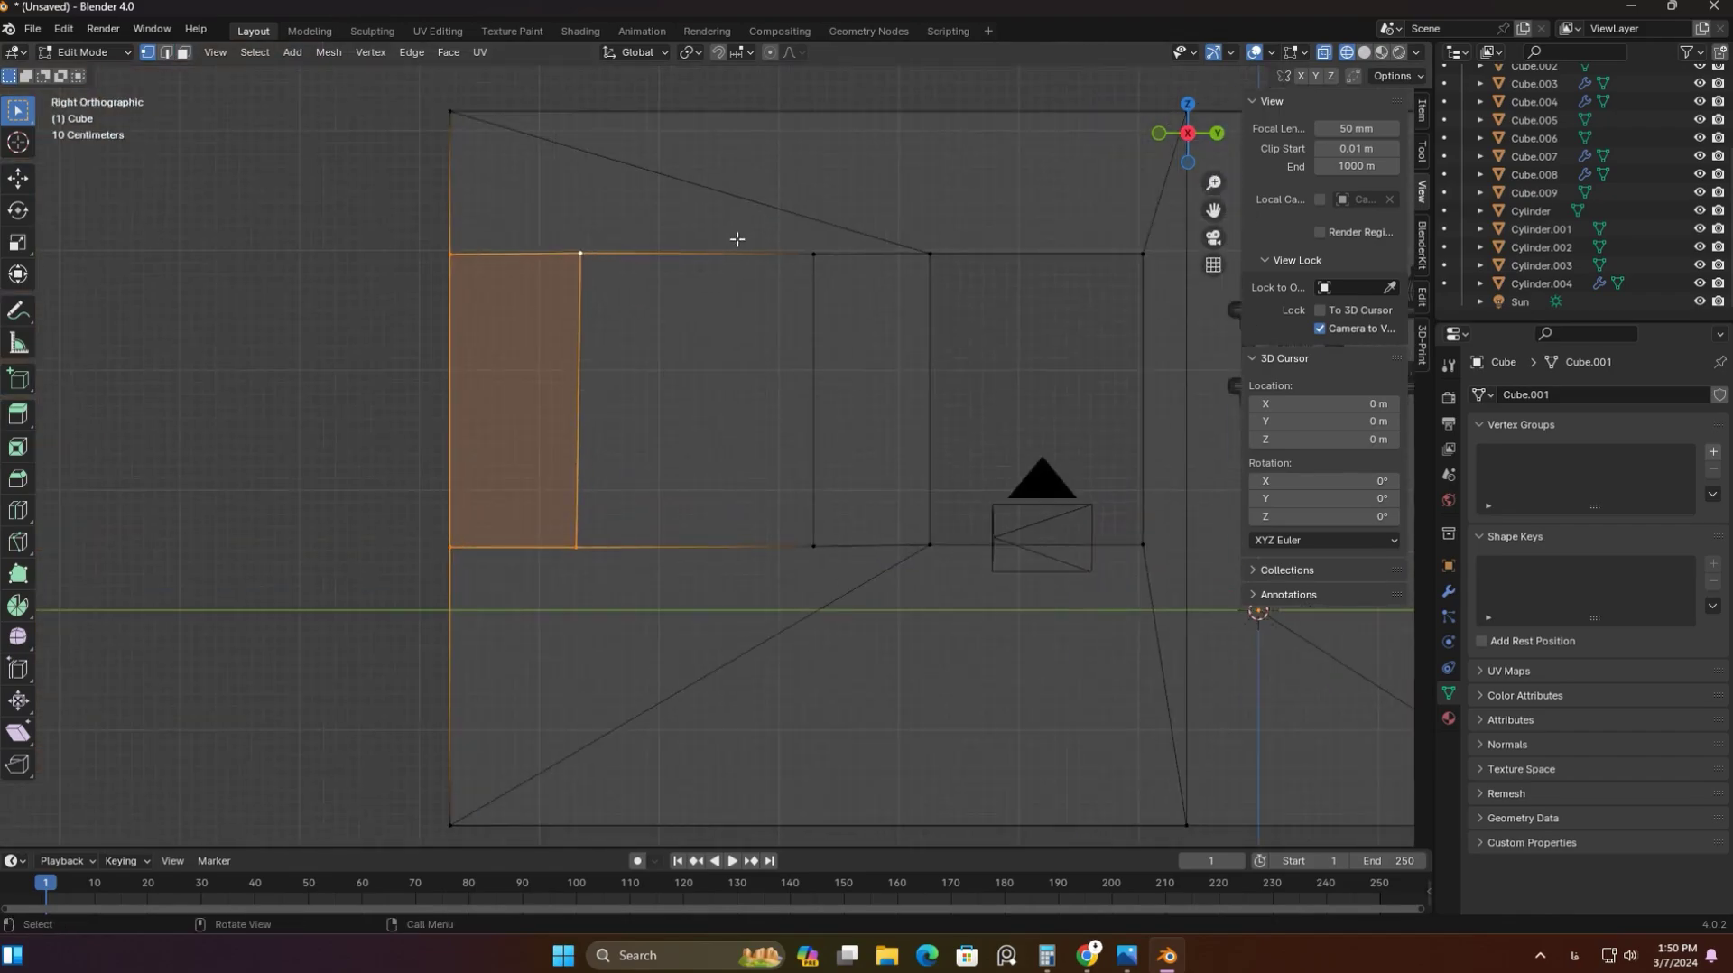
key("Escape")
key("KP_0")
key("z")
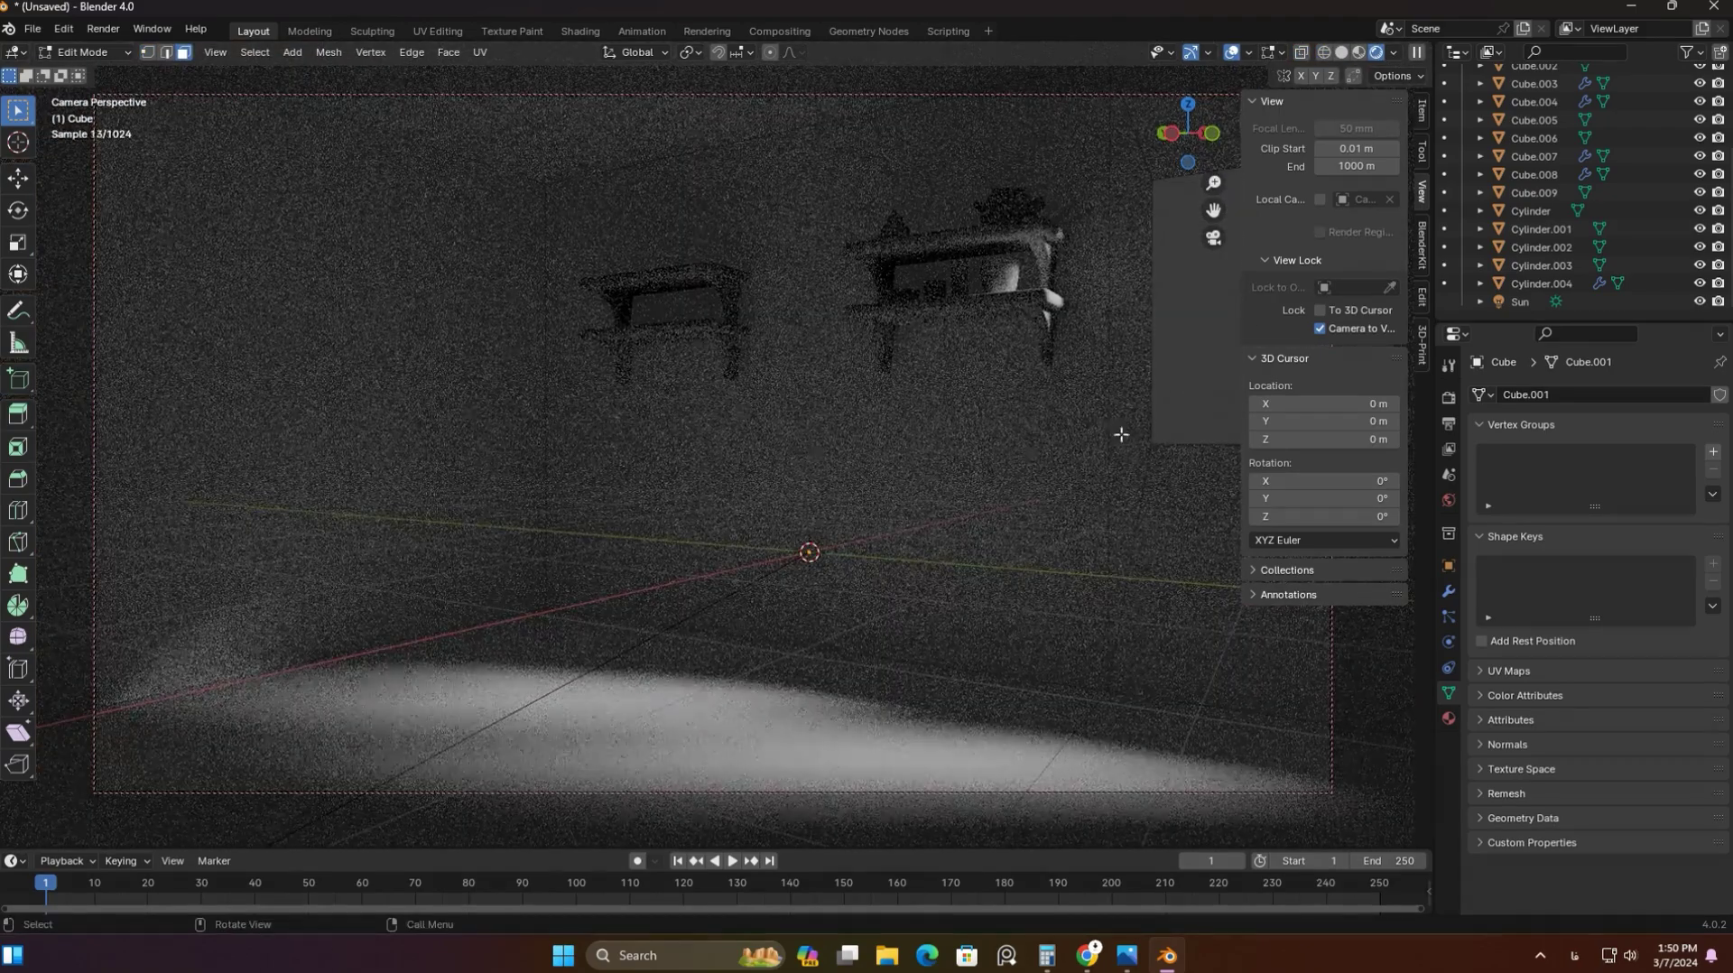
key("Tab")
Tilt the Sun around X and give it a pale yellow colour
left_click(1520, 302)
key("r")
key("x")
key("Return")
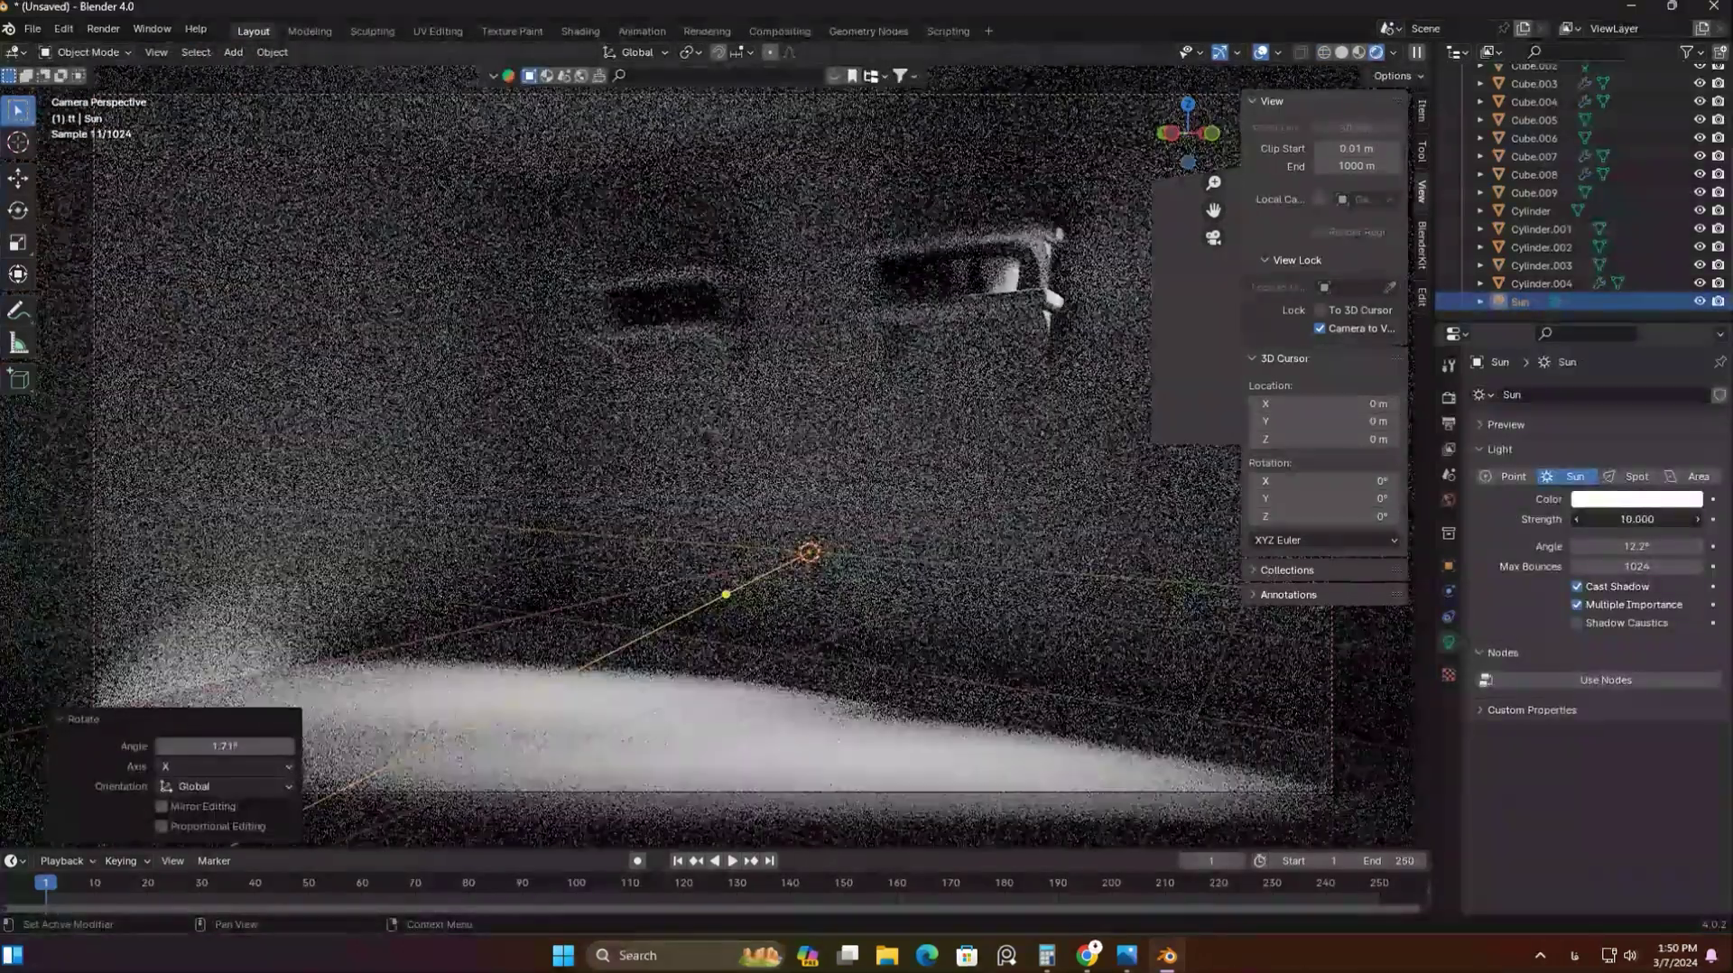
left_click(1637, 499)
left_click(1550, 347)
Put the room box in Edit Mode and check the window wall from side and front views
left_click(1201, 383)
key("ctrl+Tab")
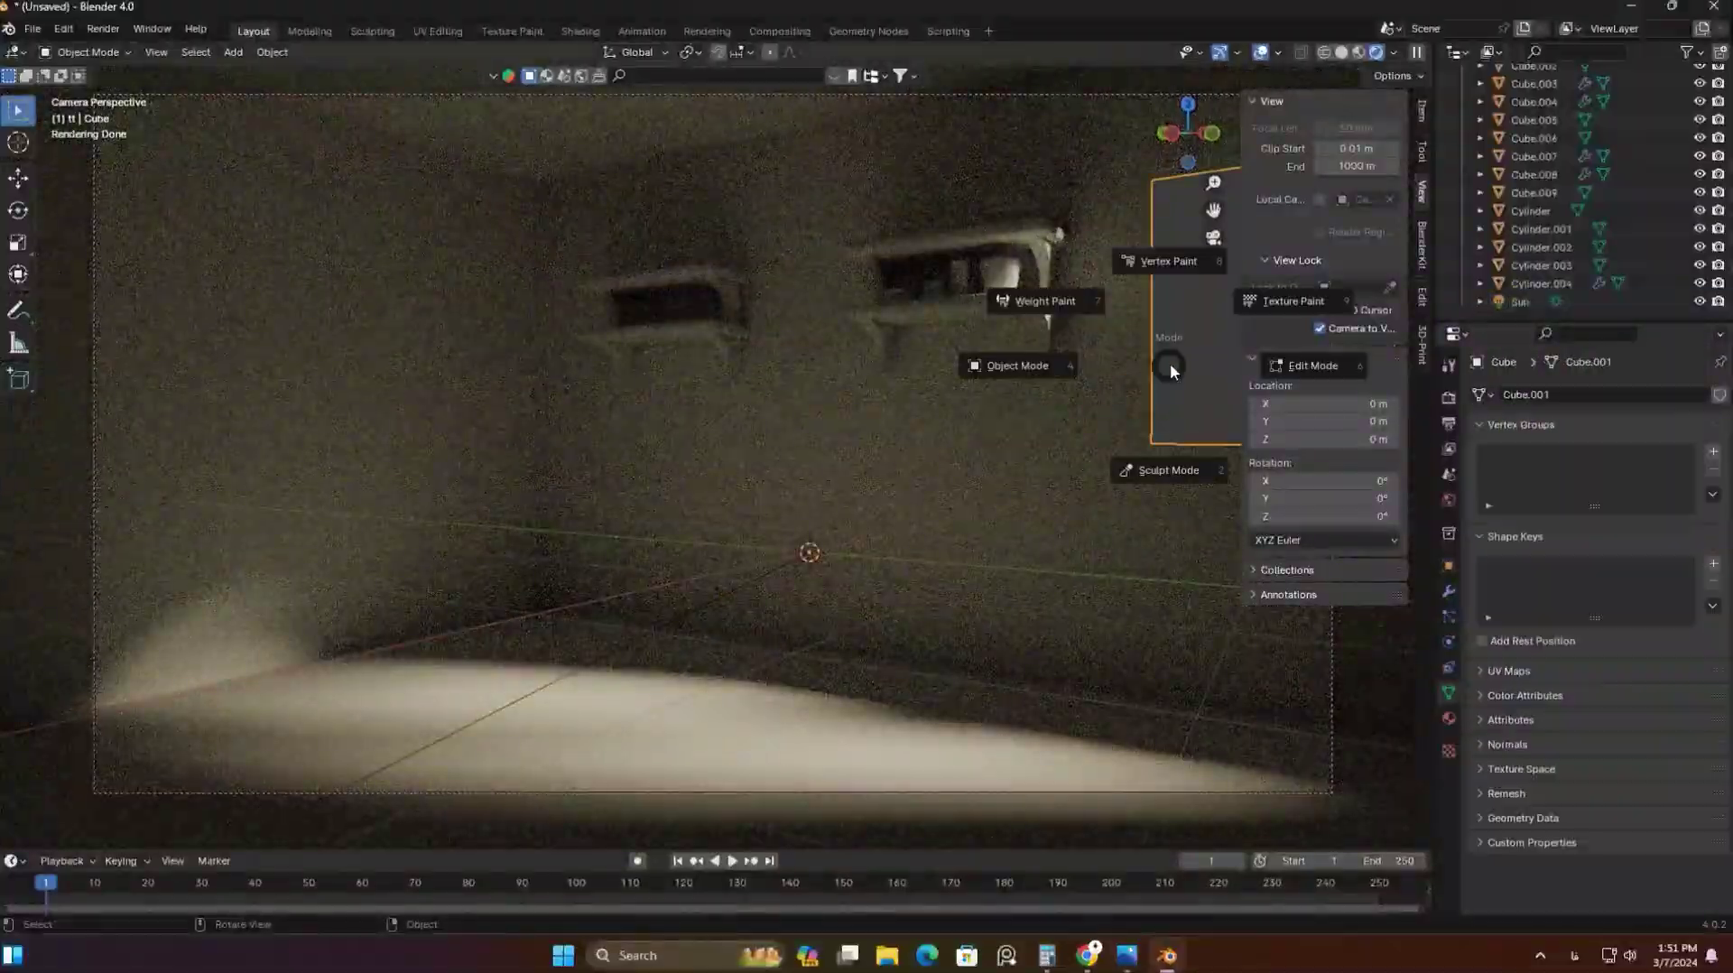
left_click(1273, 302)
key("KP_3")
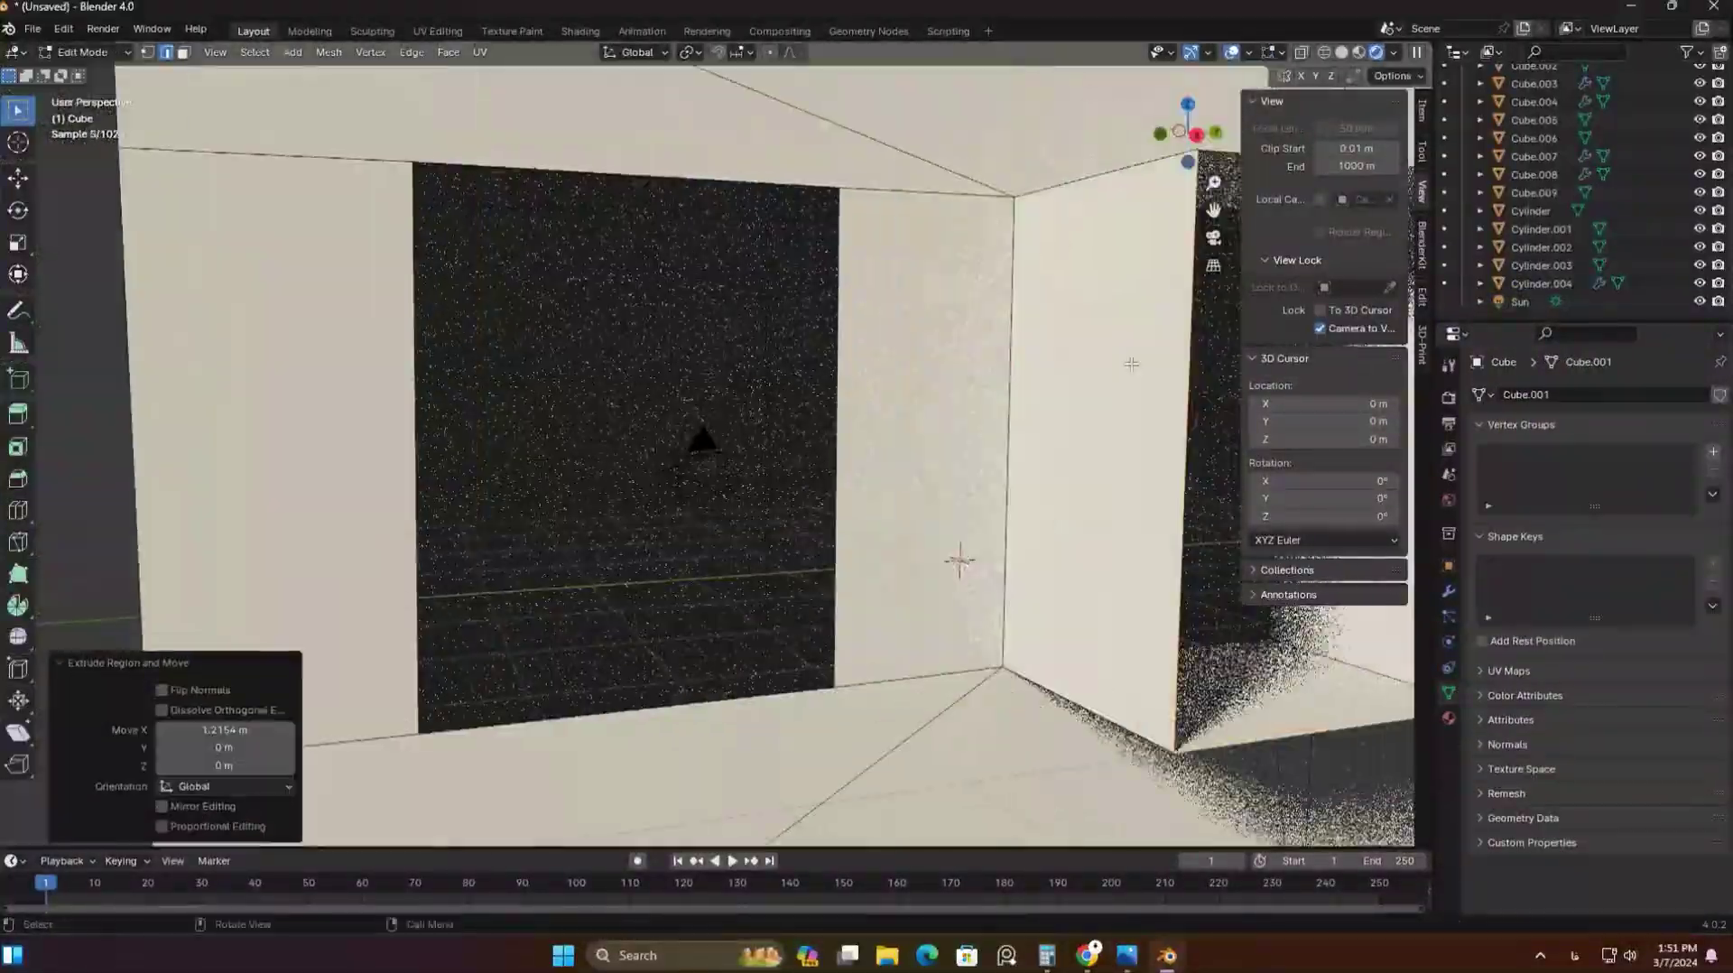
key("KP_1")
key("Tab")
key("KP_0")
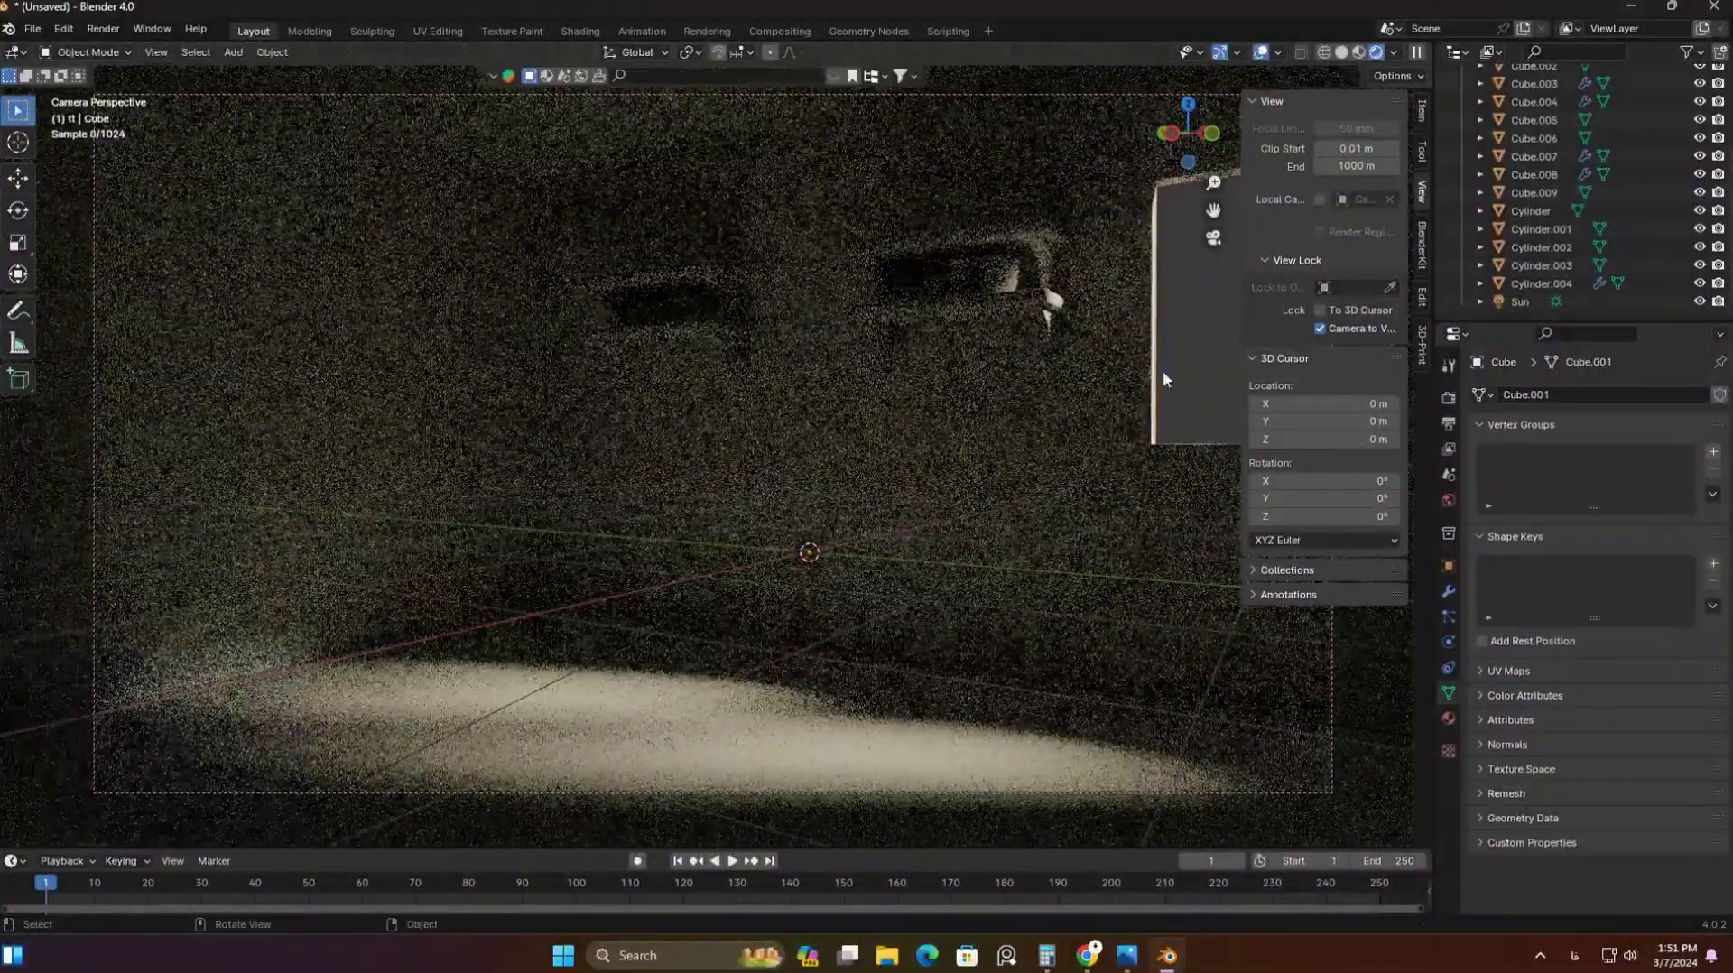
key("Tab")
key("KP_1")
Inspect the windows, raise the room box along Z, and return to Solid shading
middle_click_drag(1199, 395, 774, 448)
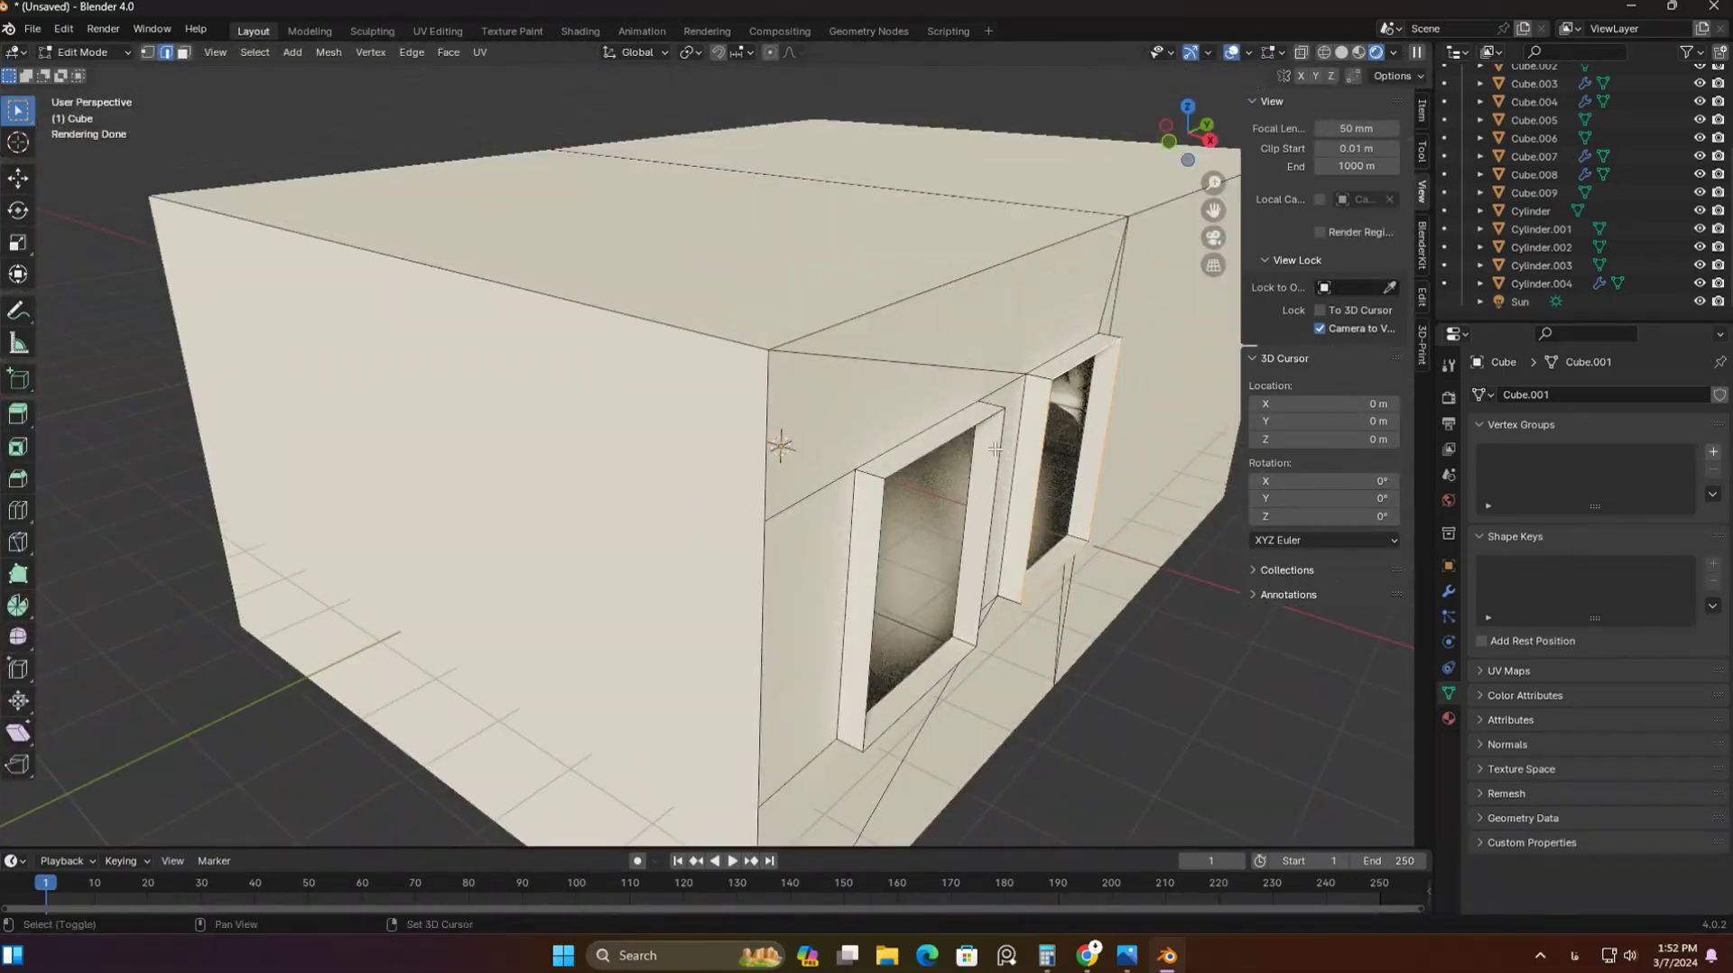
left_click(718, 456)
key("Tab")
key("KP_0")
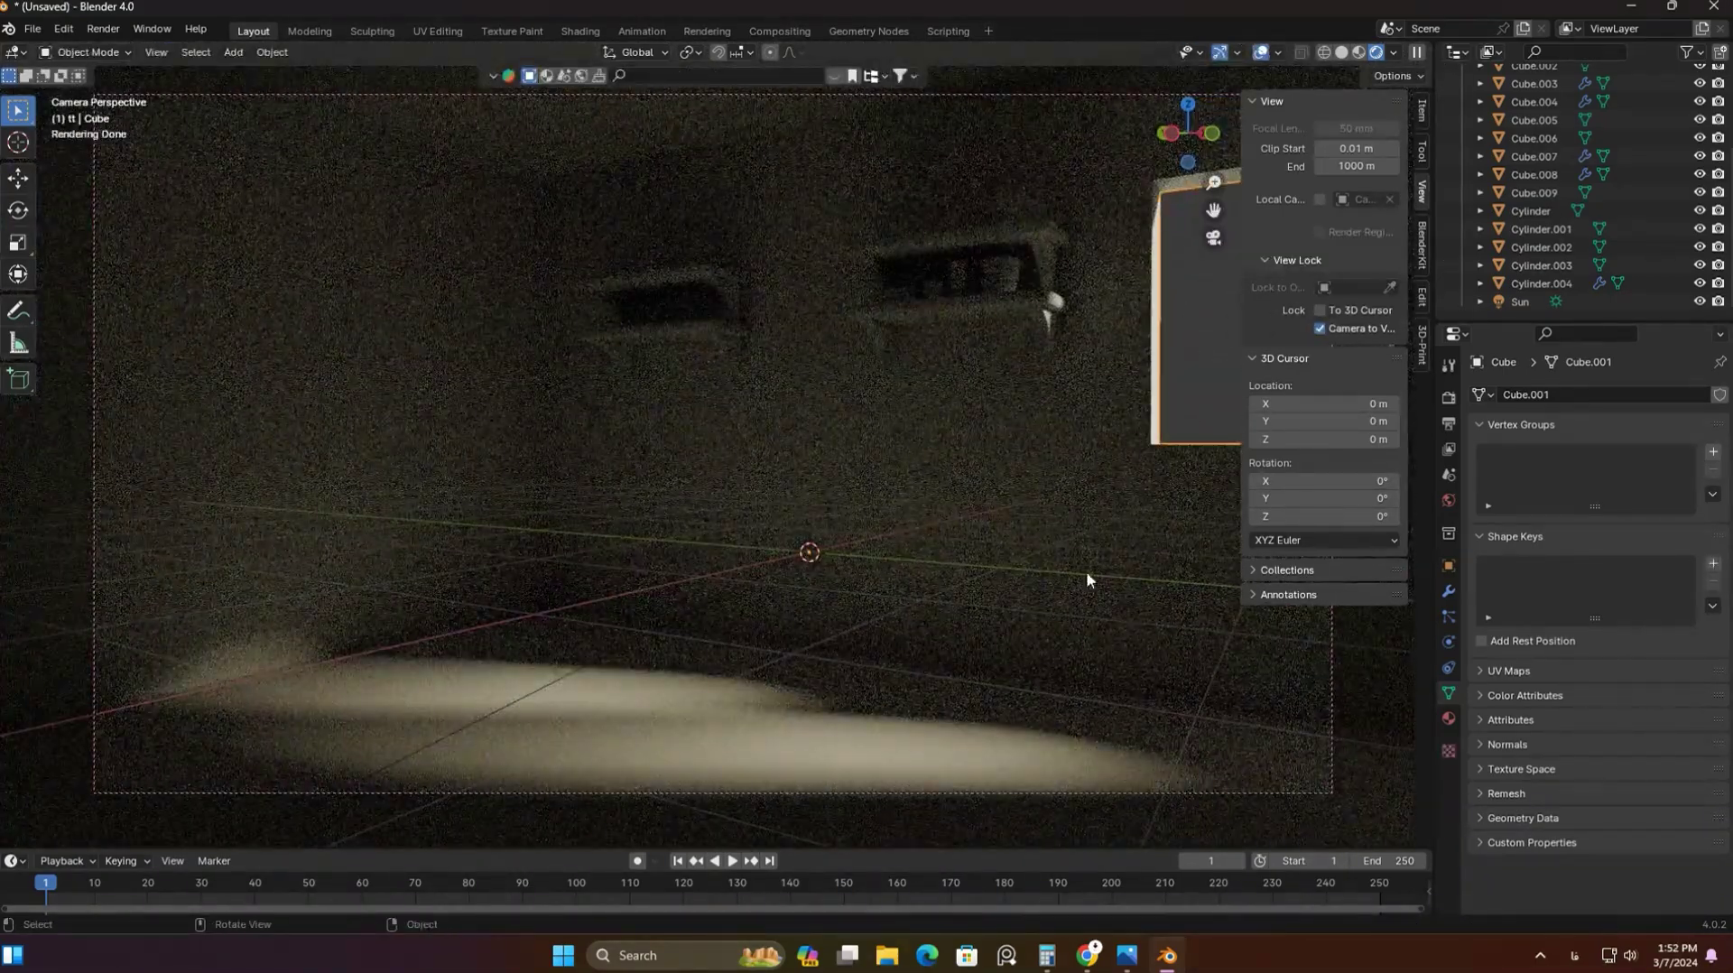
key("g")
key("z")
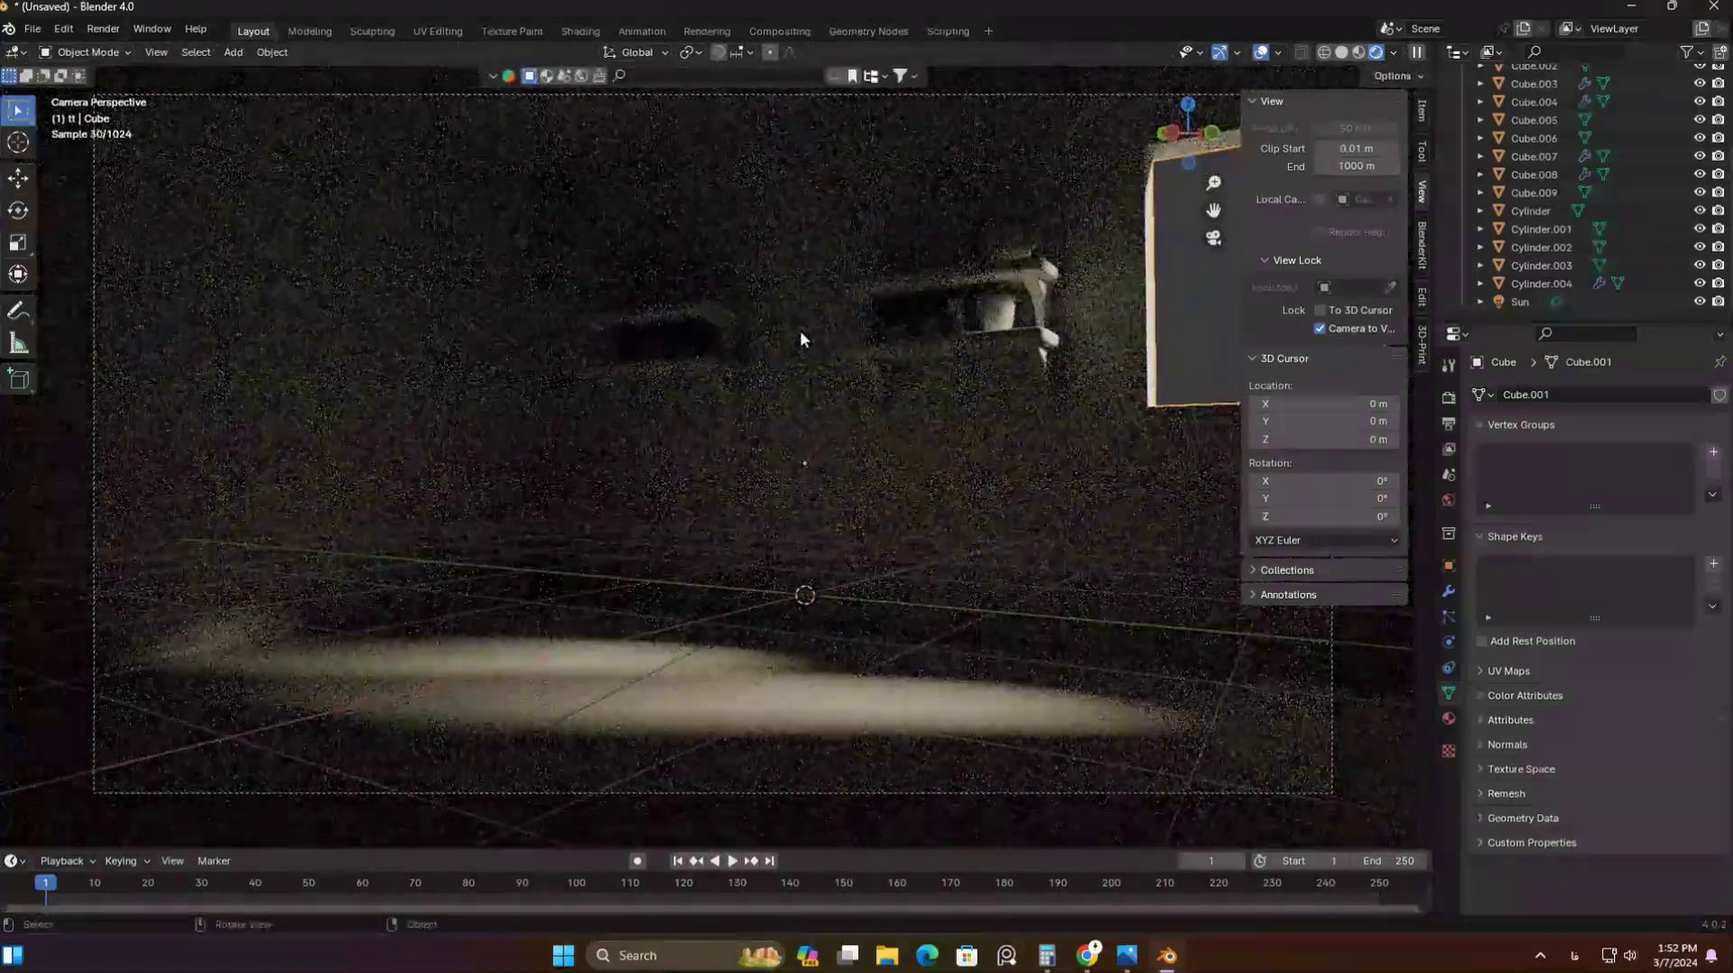
key("z")
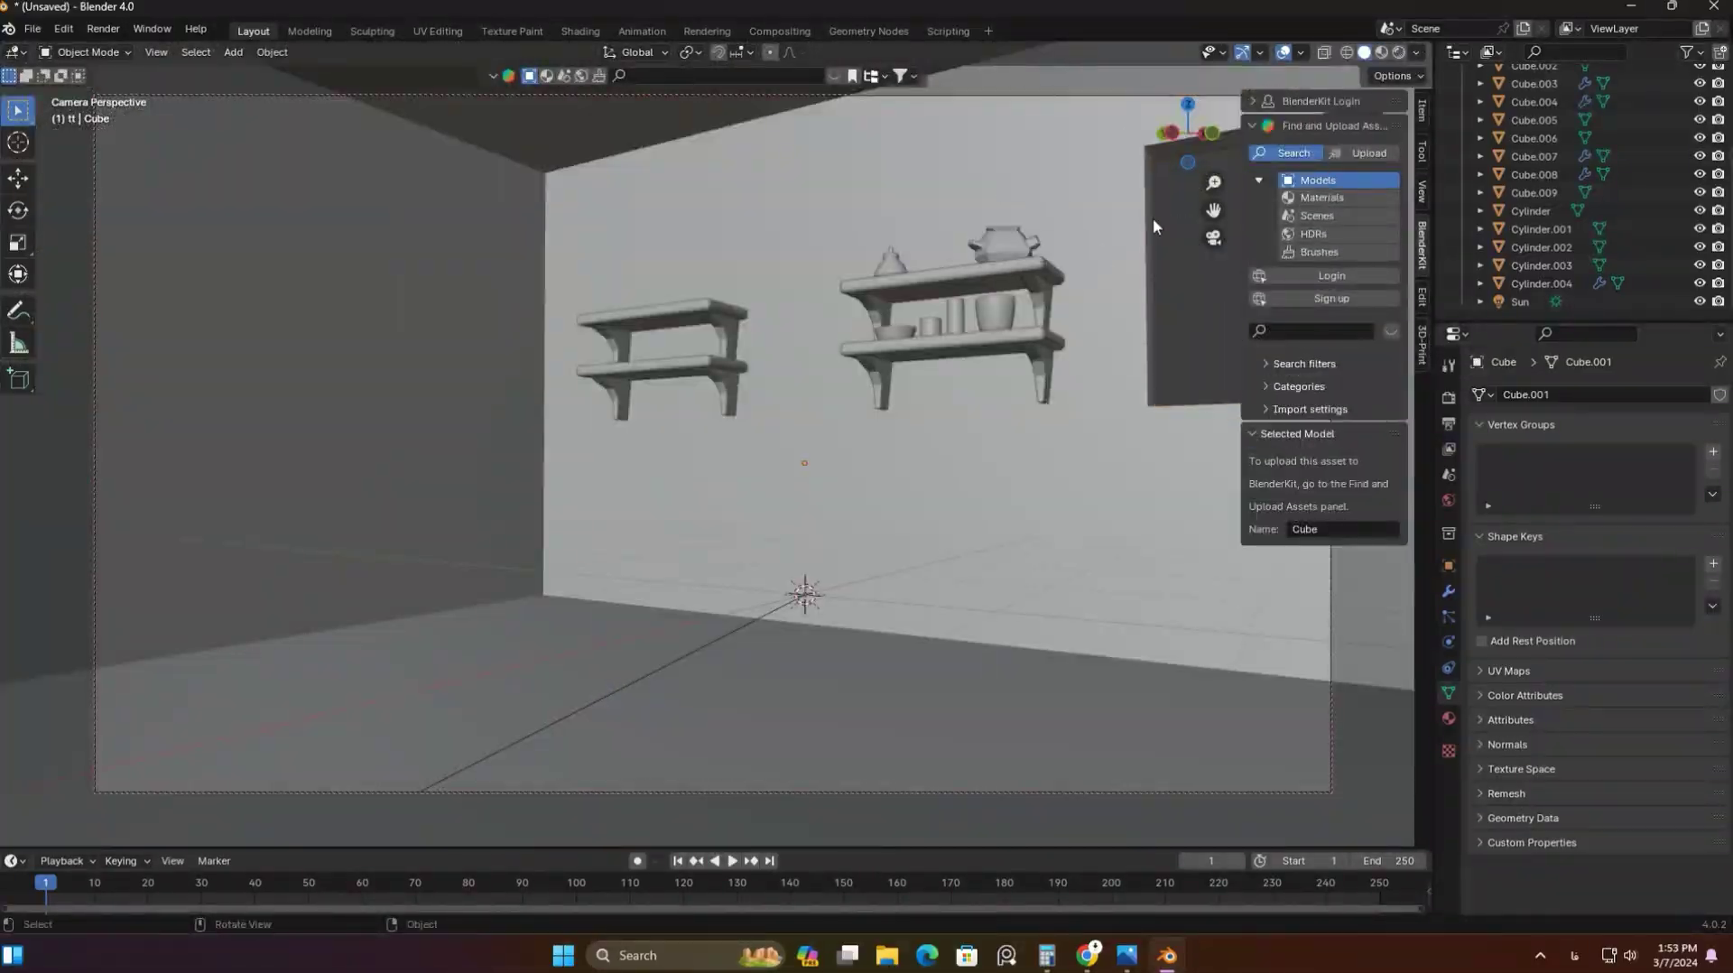
Add a circle, then fill, extrude and inset it into a smooth-shaded round dish
key("n")
middle_click_drag(1154, 226, 1140, 347)
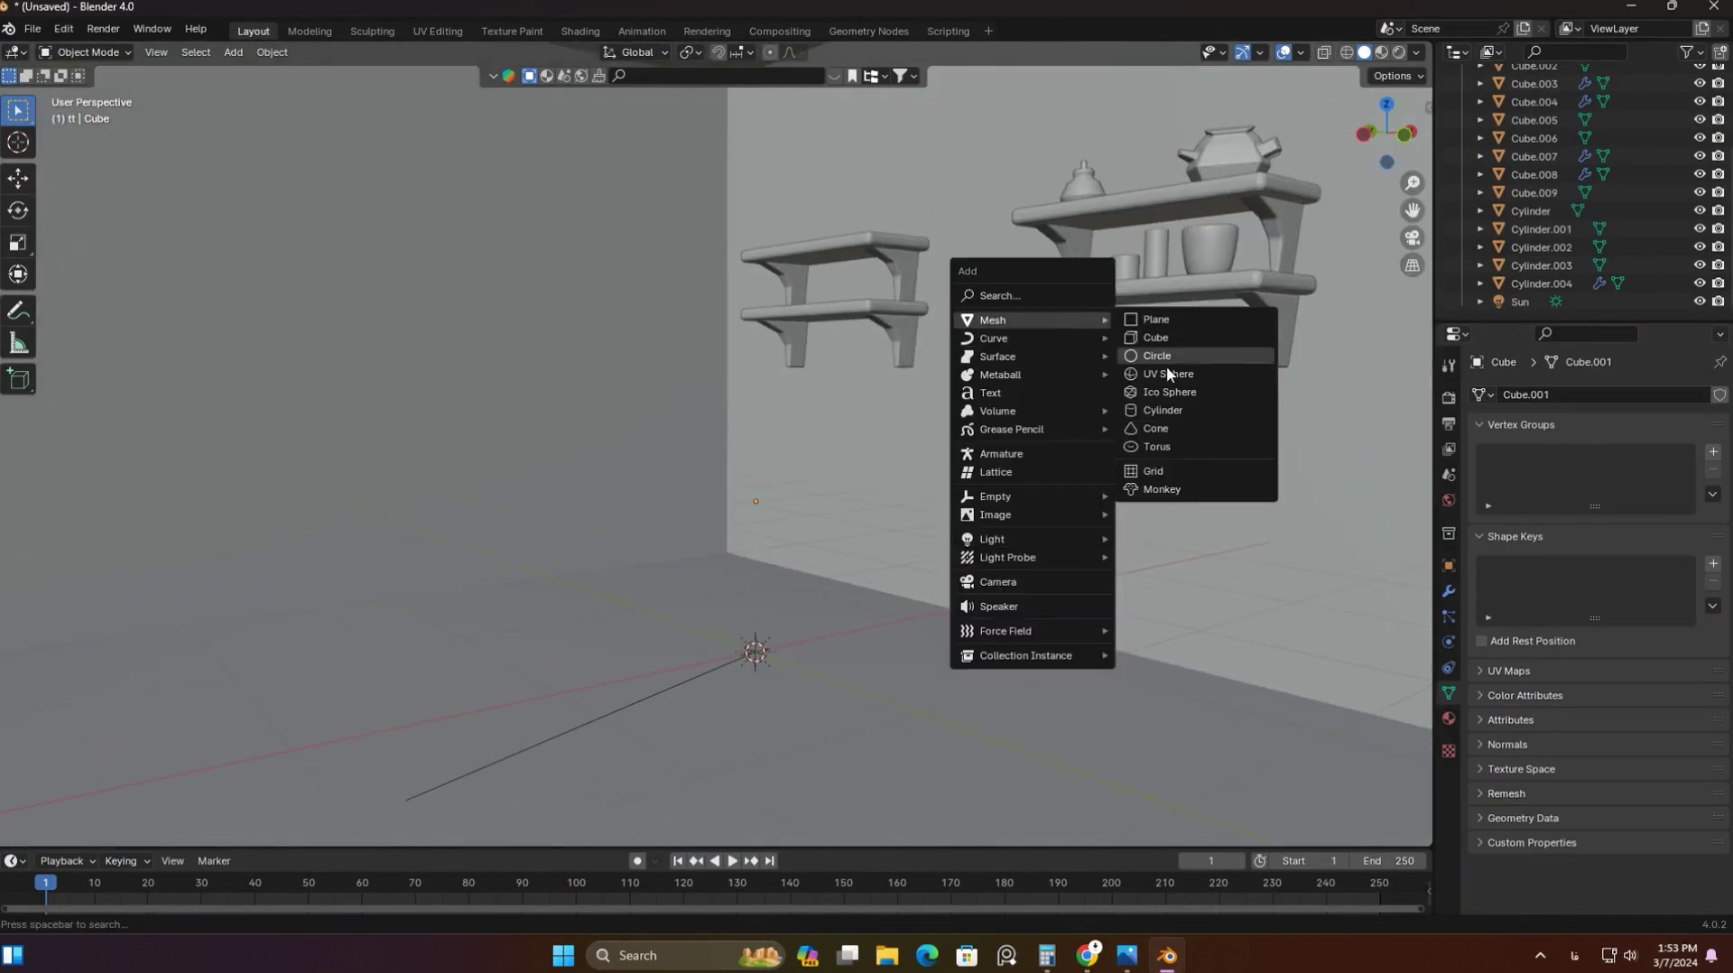
left_click(1158, 356)
key("Tab")
key("f")
key("e")
left_click(1048, 601)
key("i")
left_click(944, 642)
key("Tab")
right_click(944, 642)
left_click(944, 642)
Rotate the dish 90° upright, enlarge it above the shelf, and reframe the camera on the wall
key("KP_1")
key("Tab")
type("r")
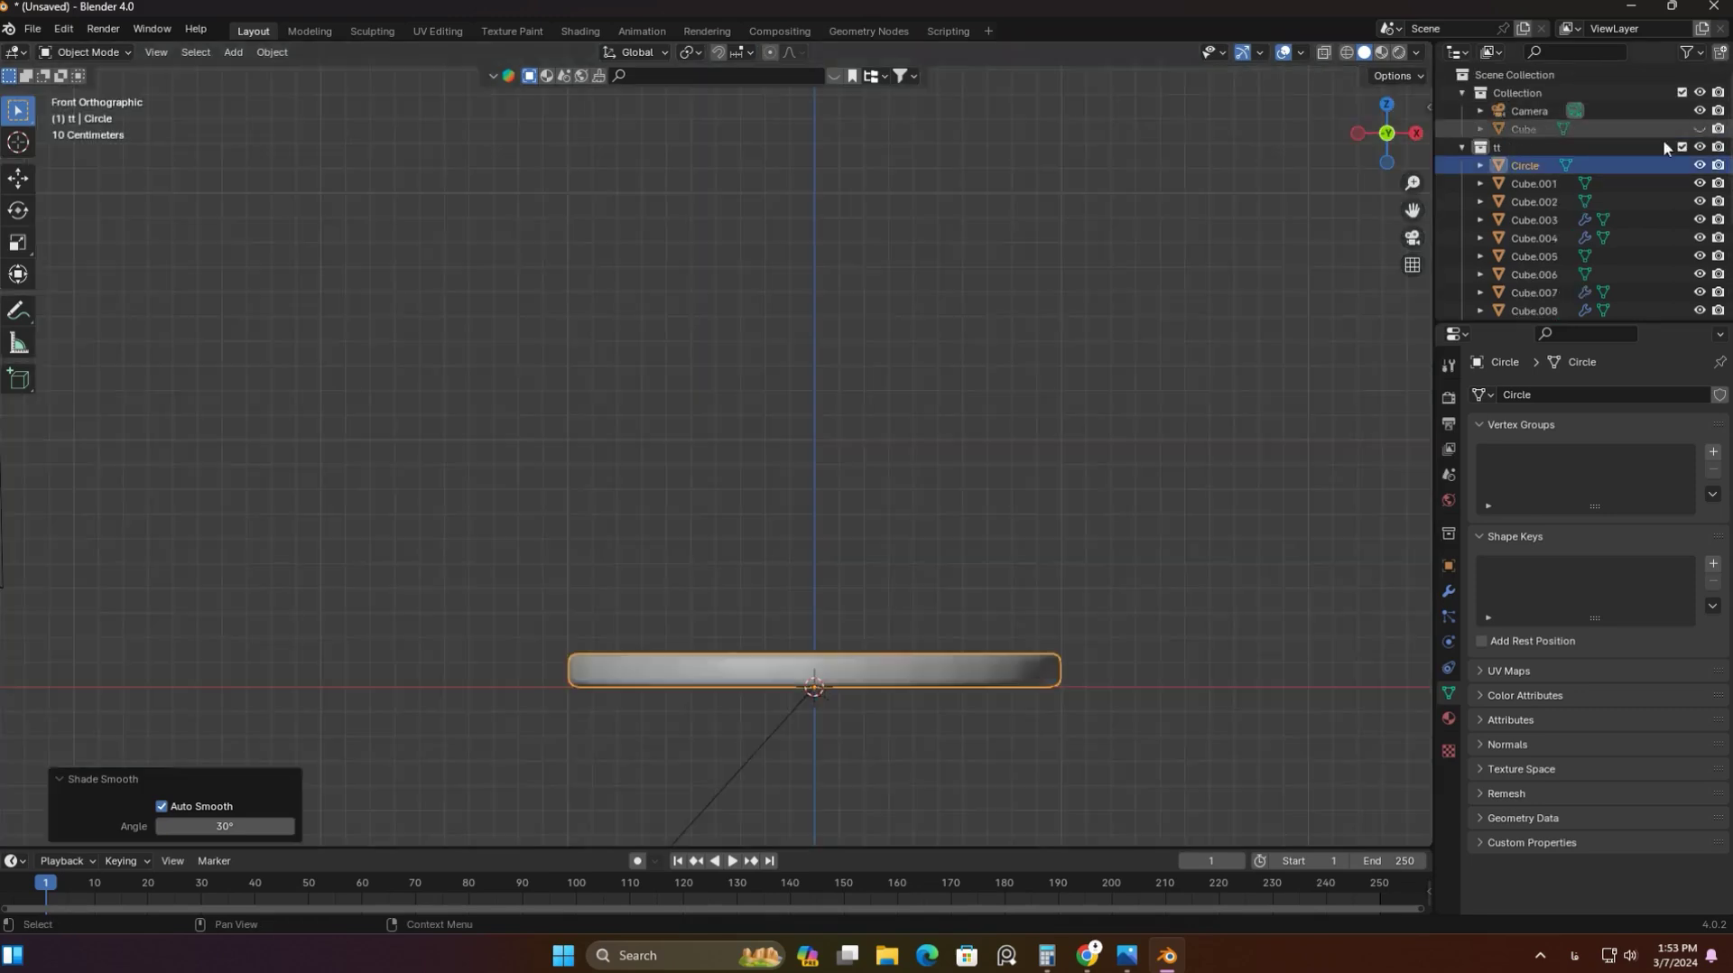
type("90")
key("Return")
key("s")
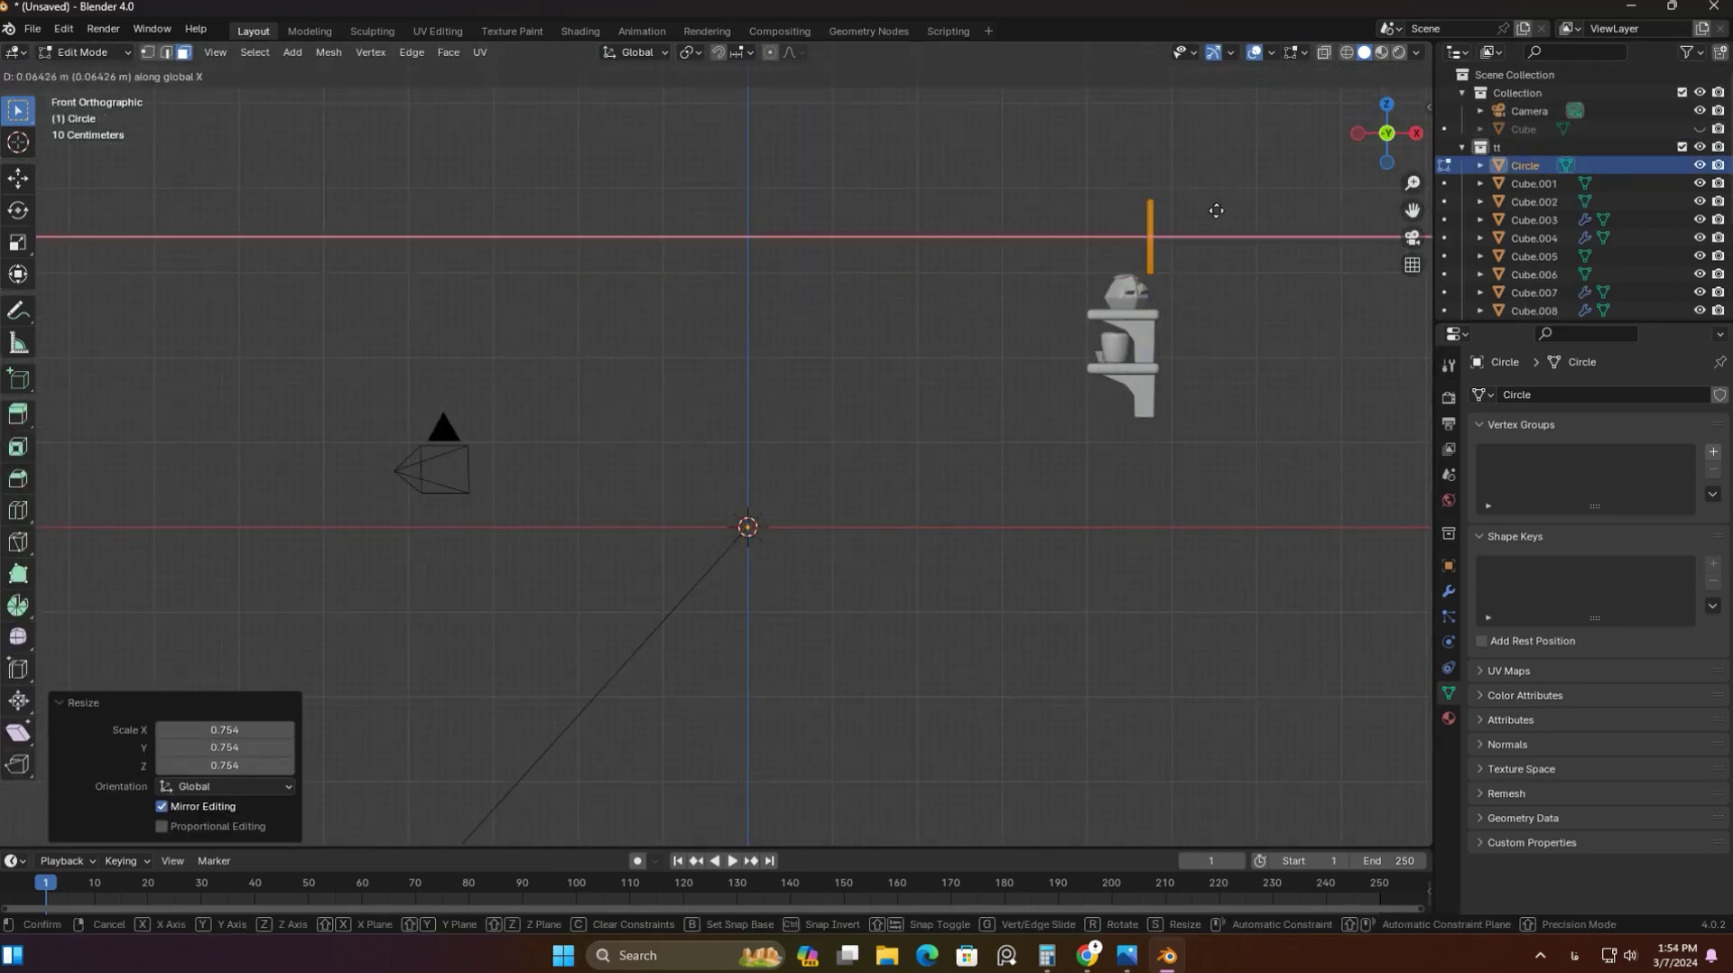
left_click(1213, 211)
key("KP_0")
key("Tab")
key("a")
key("s")
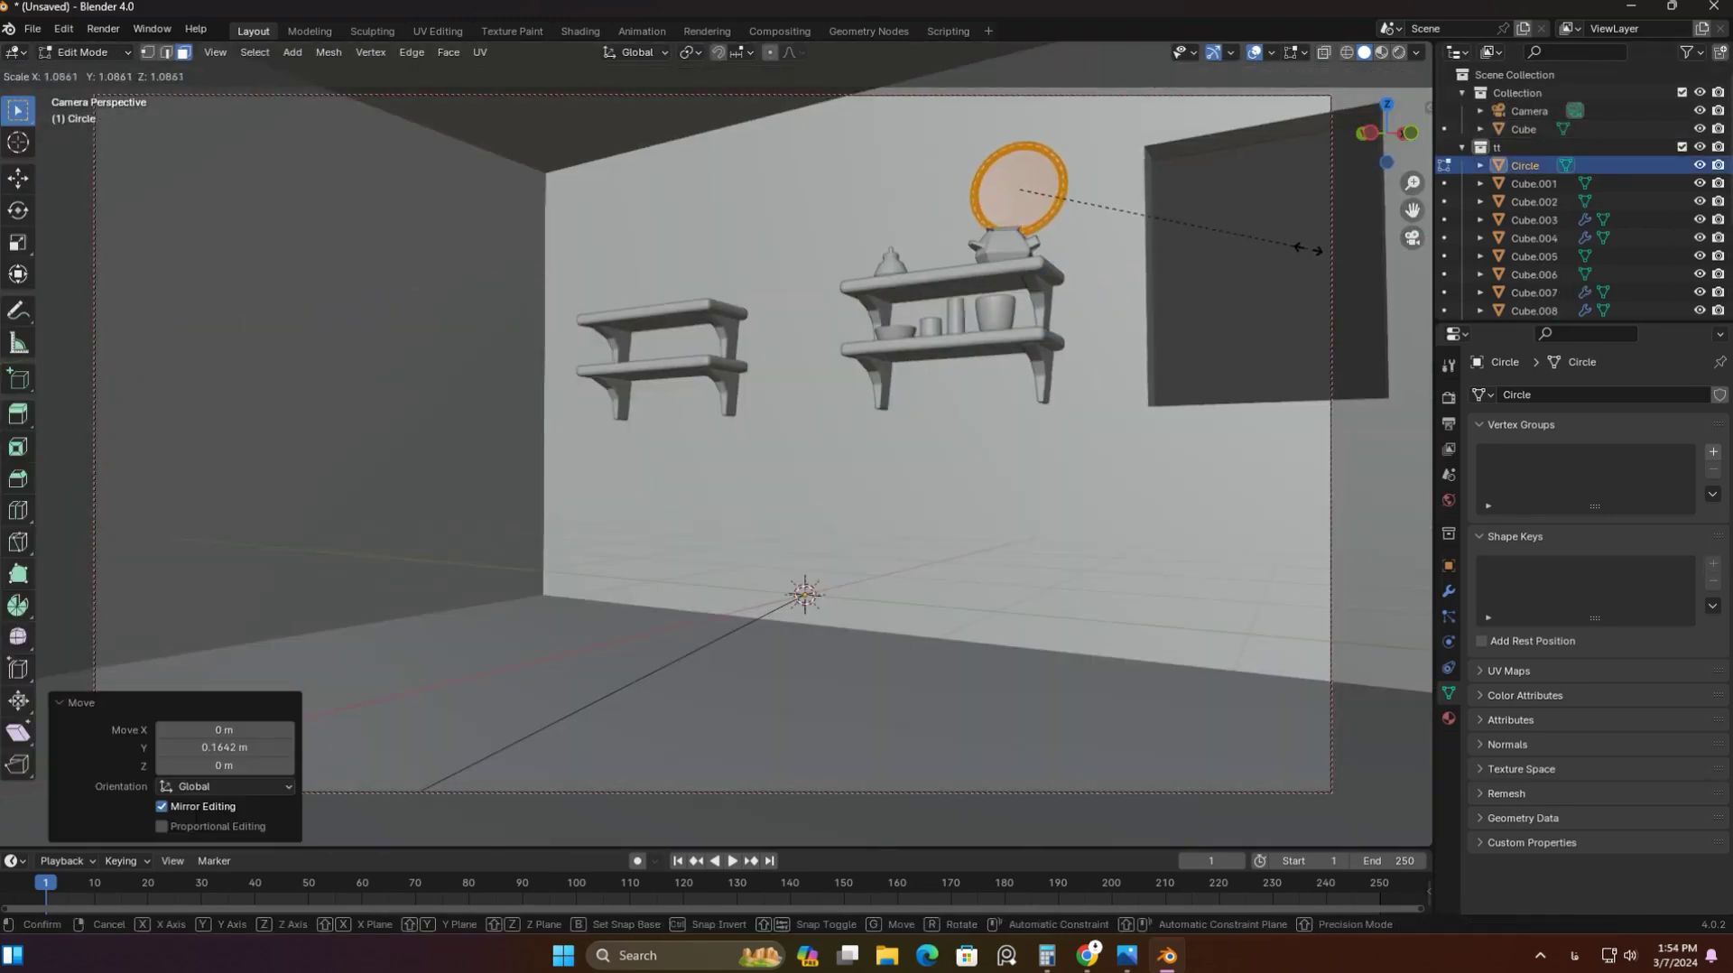
key("Tab")
key("alt+a")
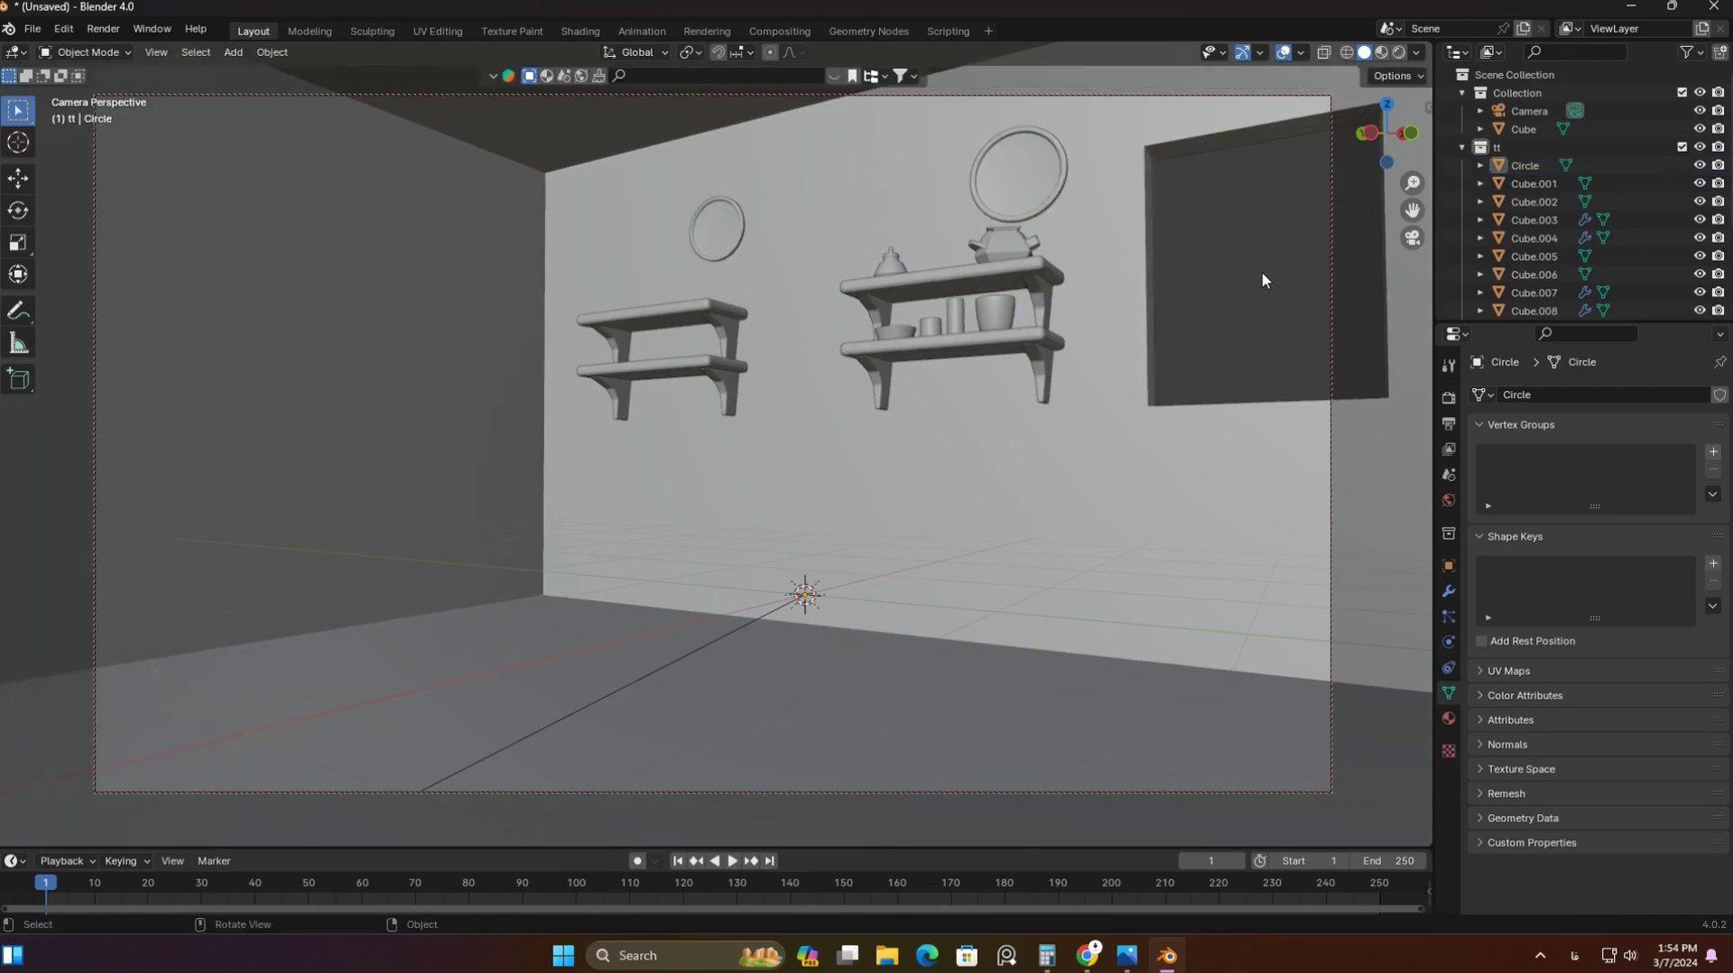
middle_click_drag(1211, 286, 915, 271)
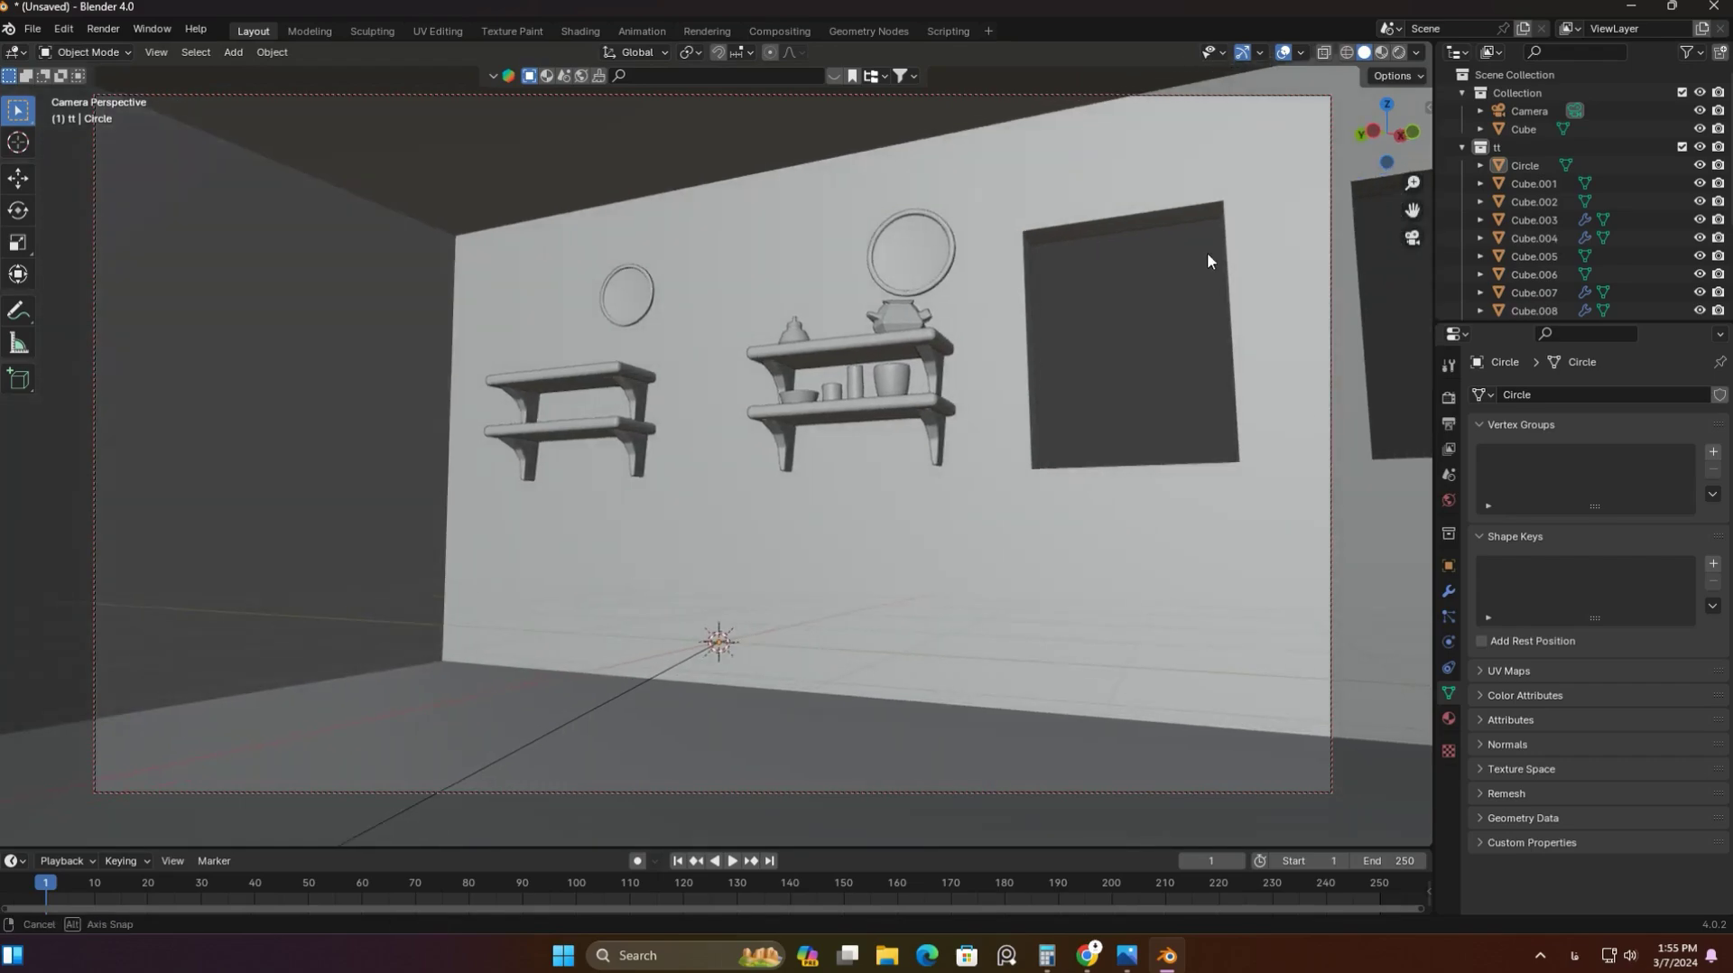
Return to solid shading and raise the beam to the top of the back wall
key("z")
key("z")
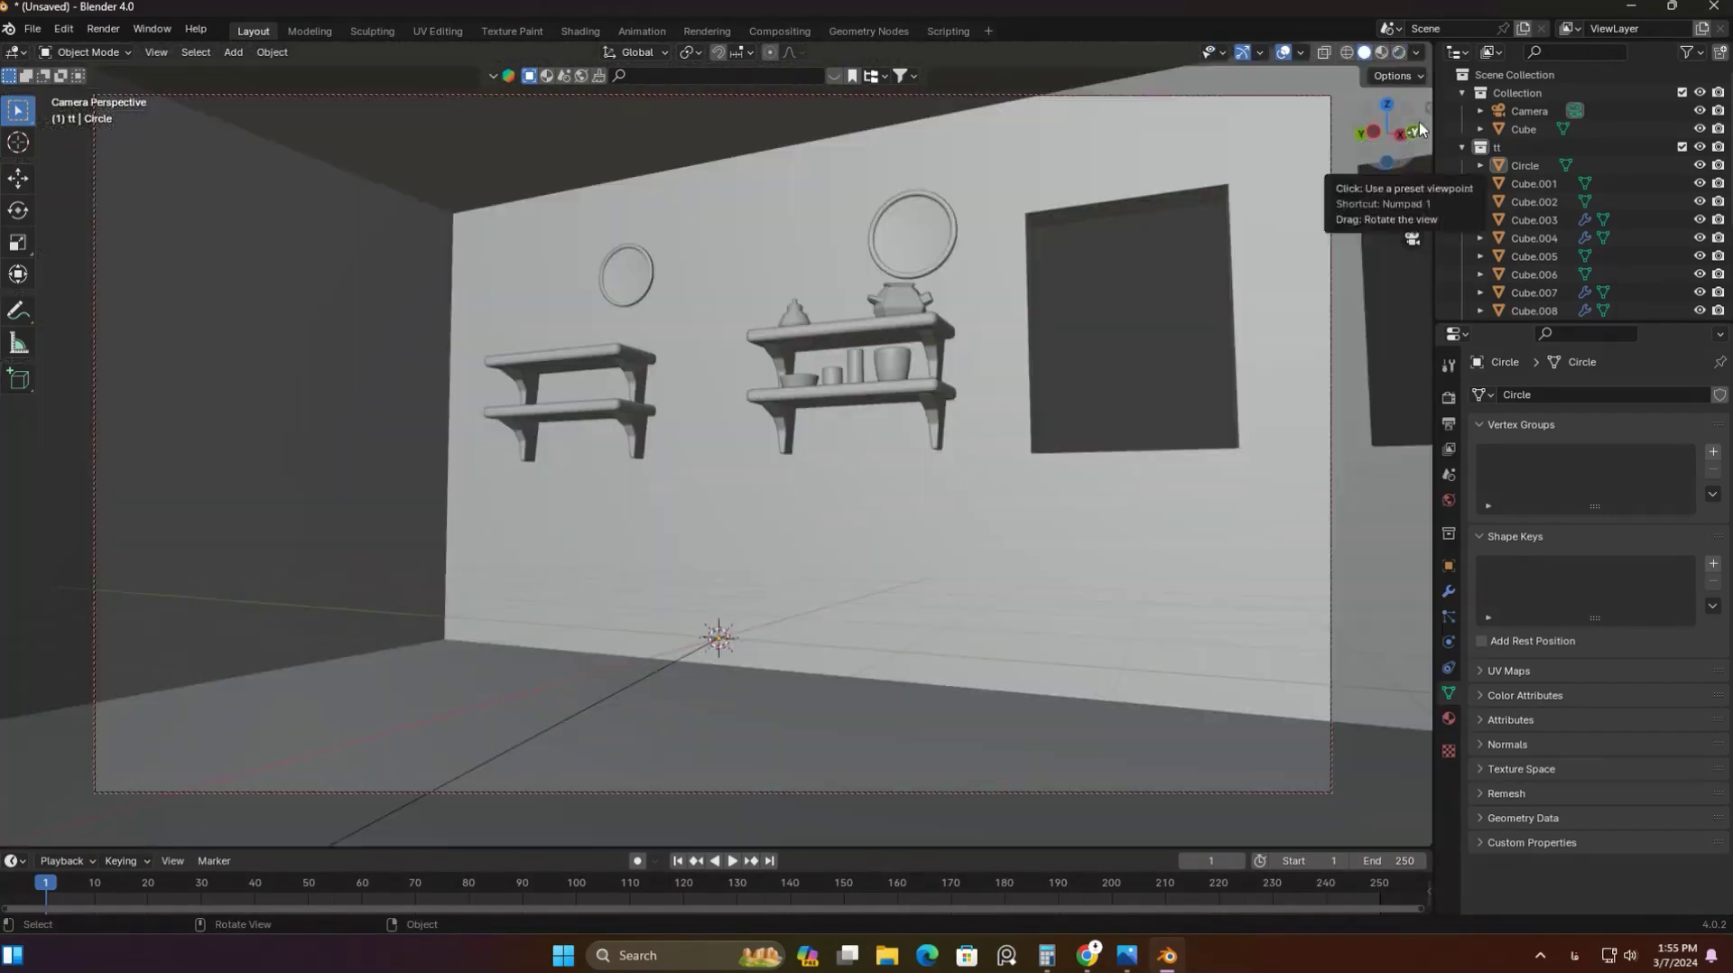
left_click(1331, 343)
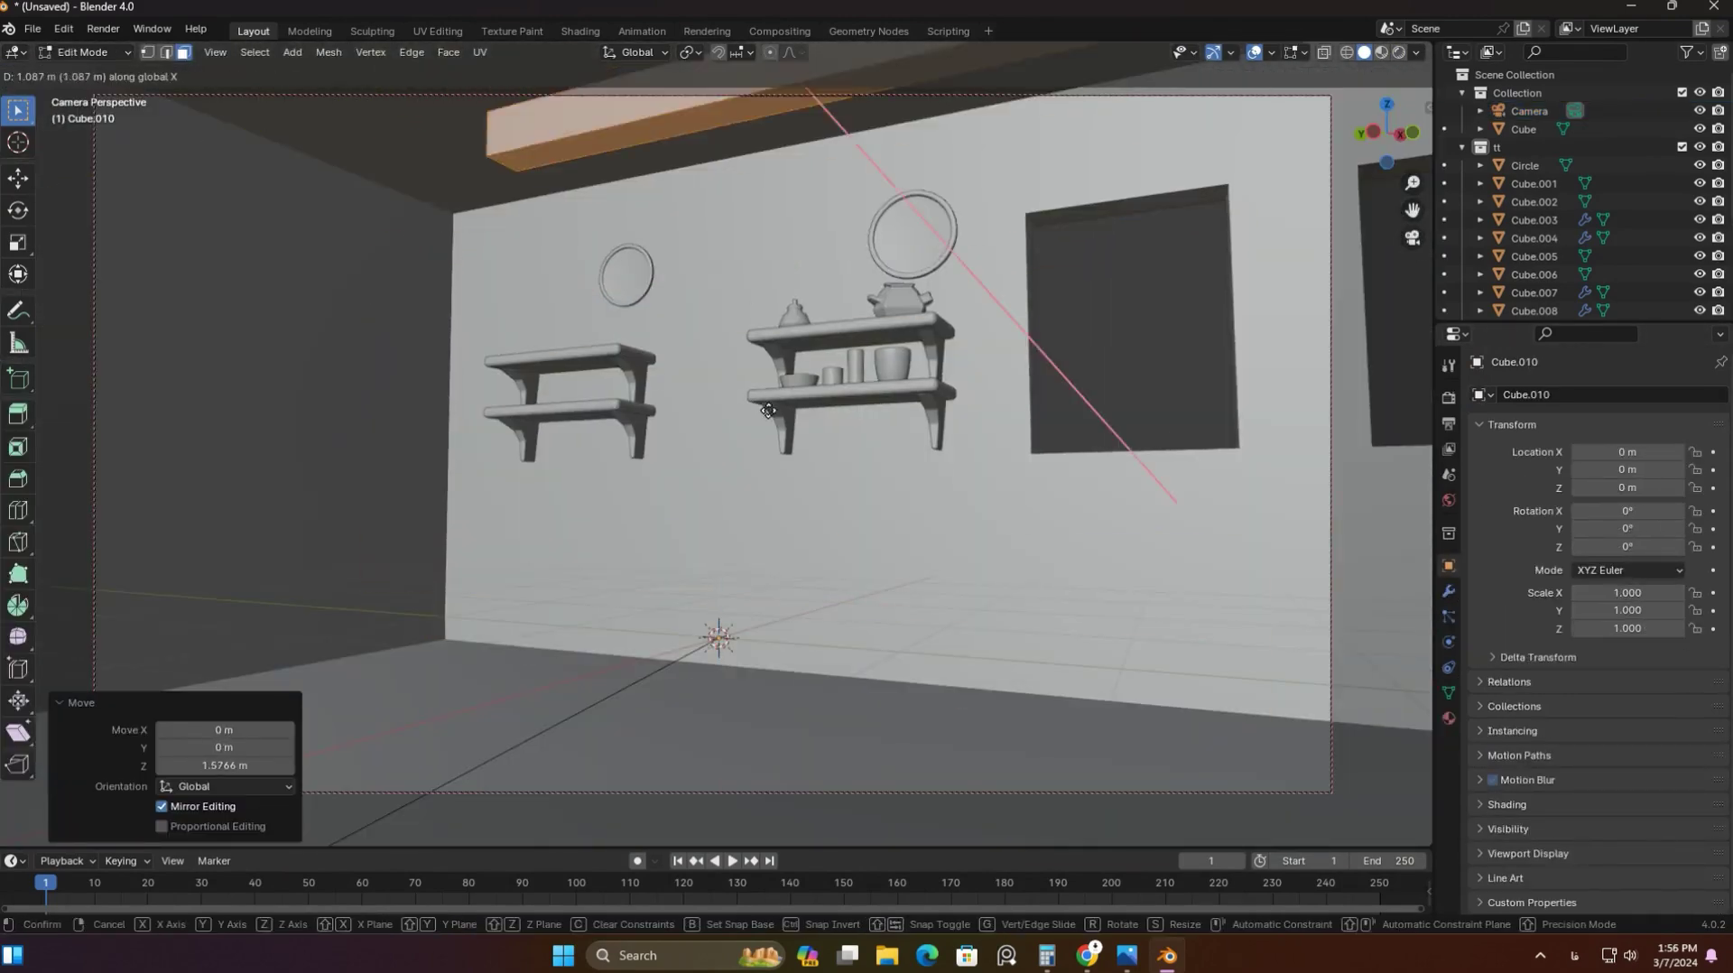
key("z")
left_click(936, 379)
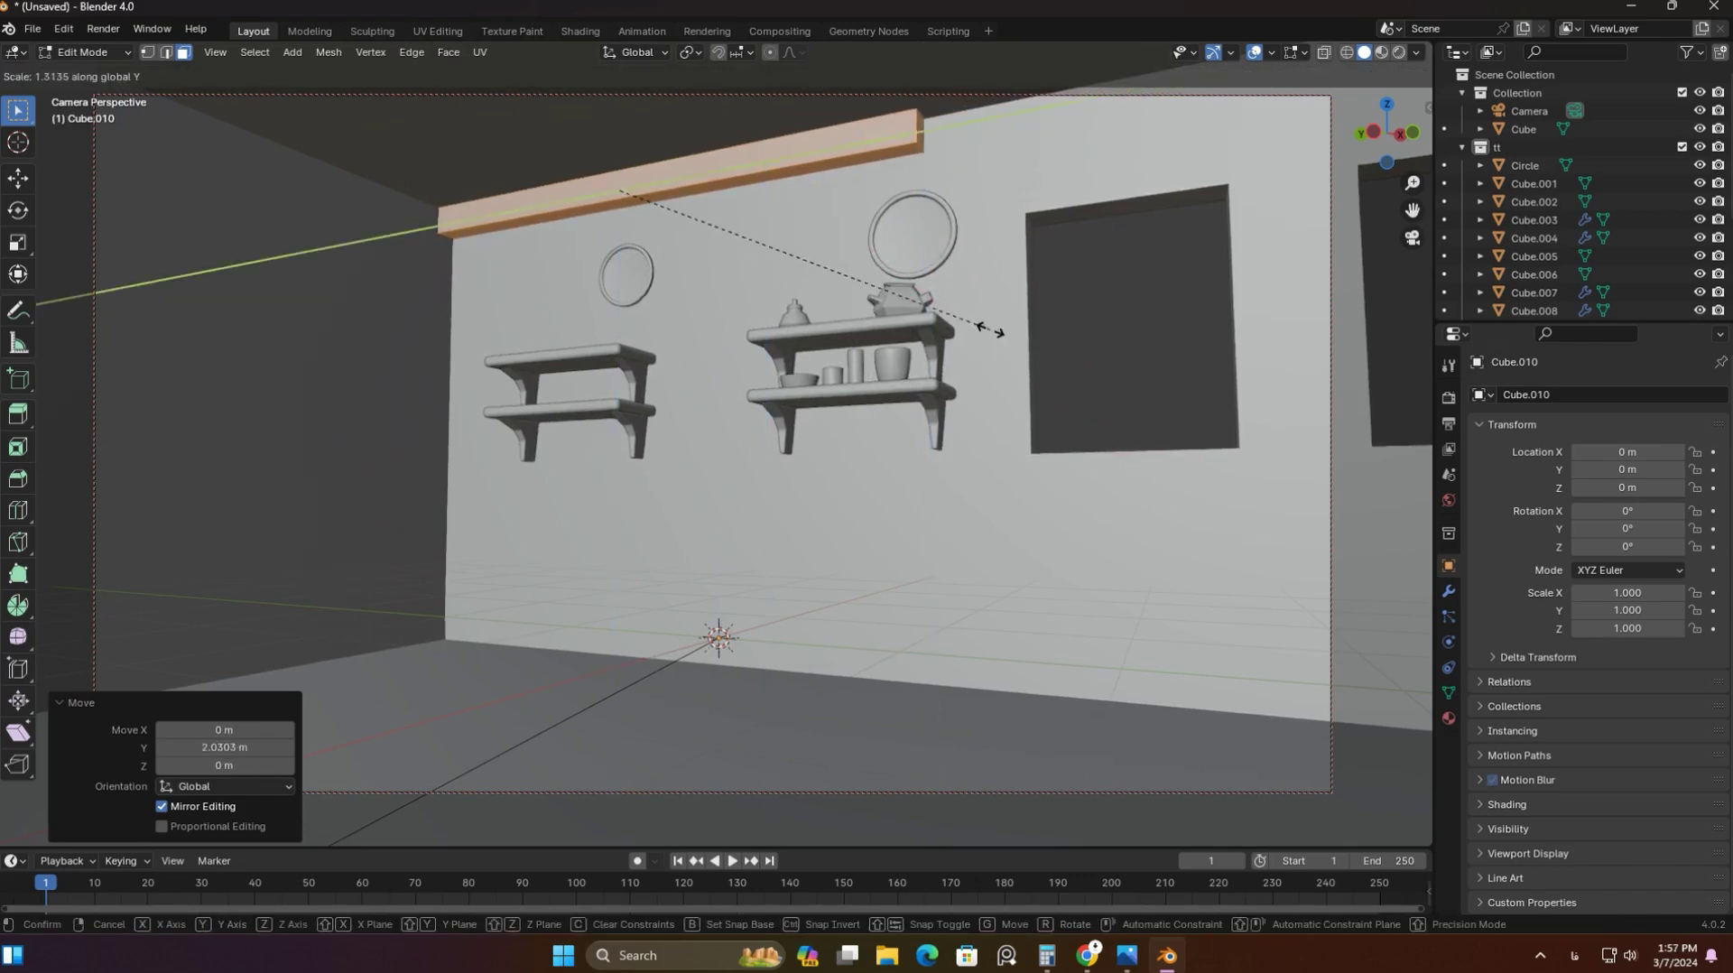
key("Escape")
key("Tab")
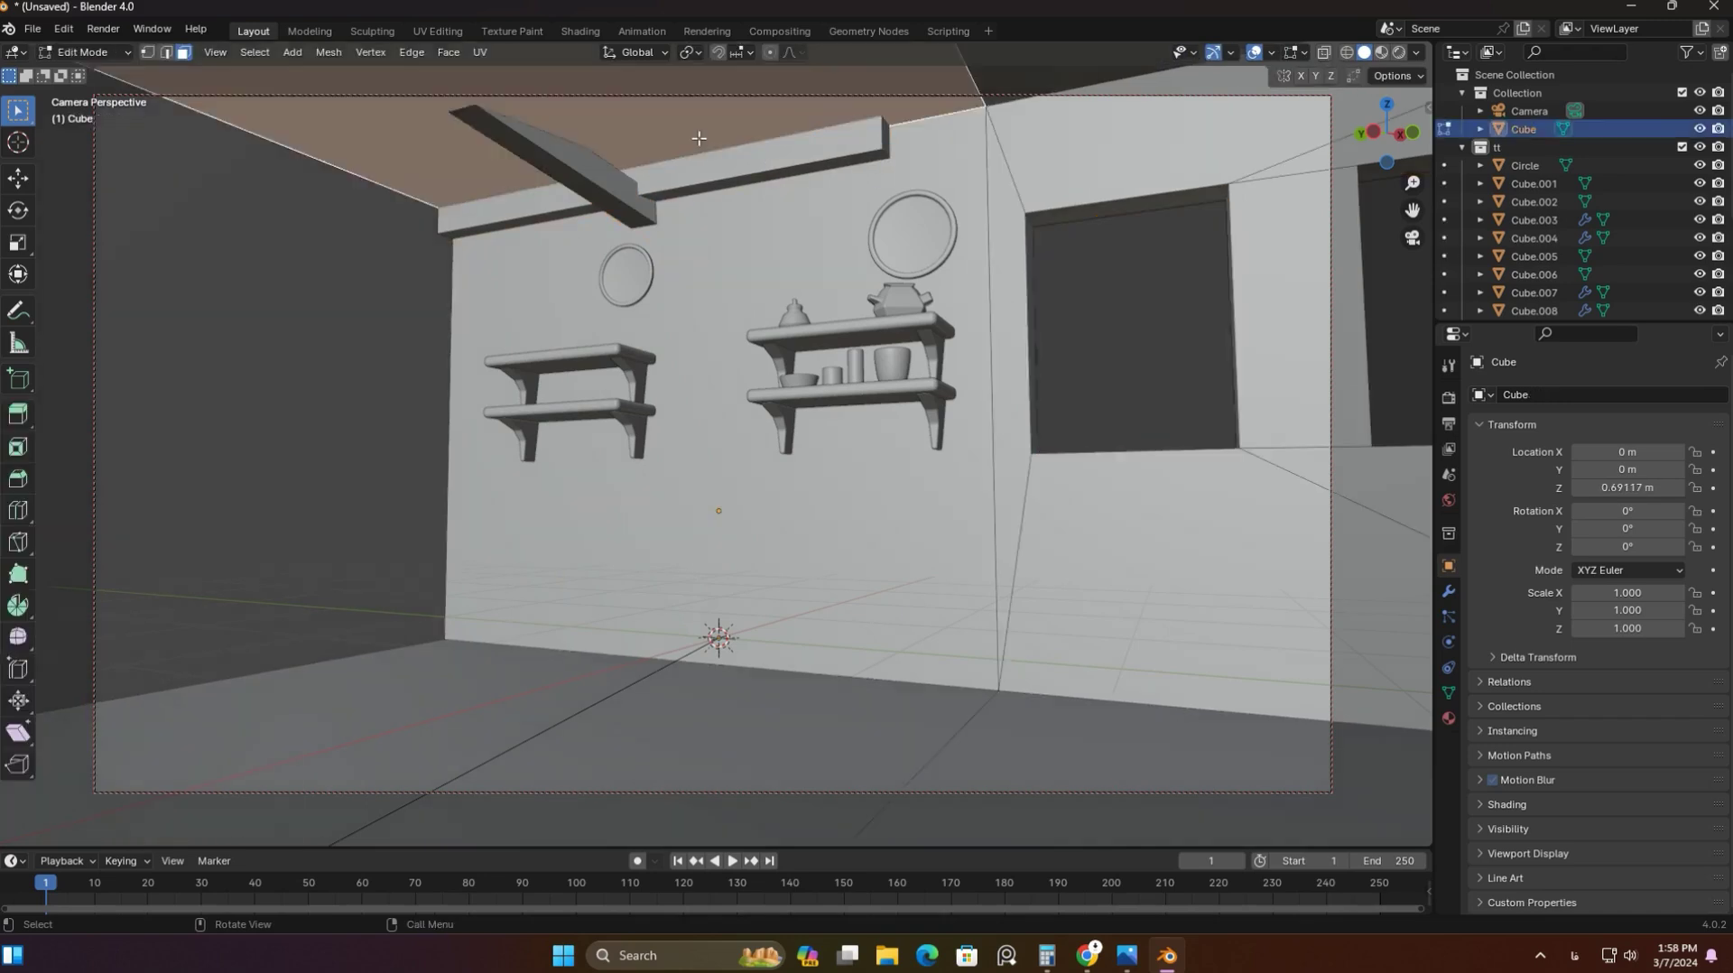
Confirm the beam's height and tilt, then place a duplicated beam across the ceiling
key("Escape")
key("Tab")
left_click(1096, 287)
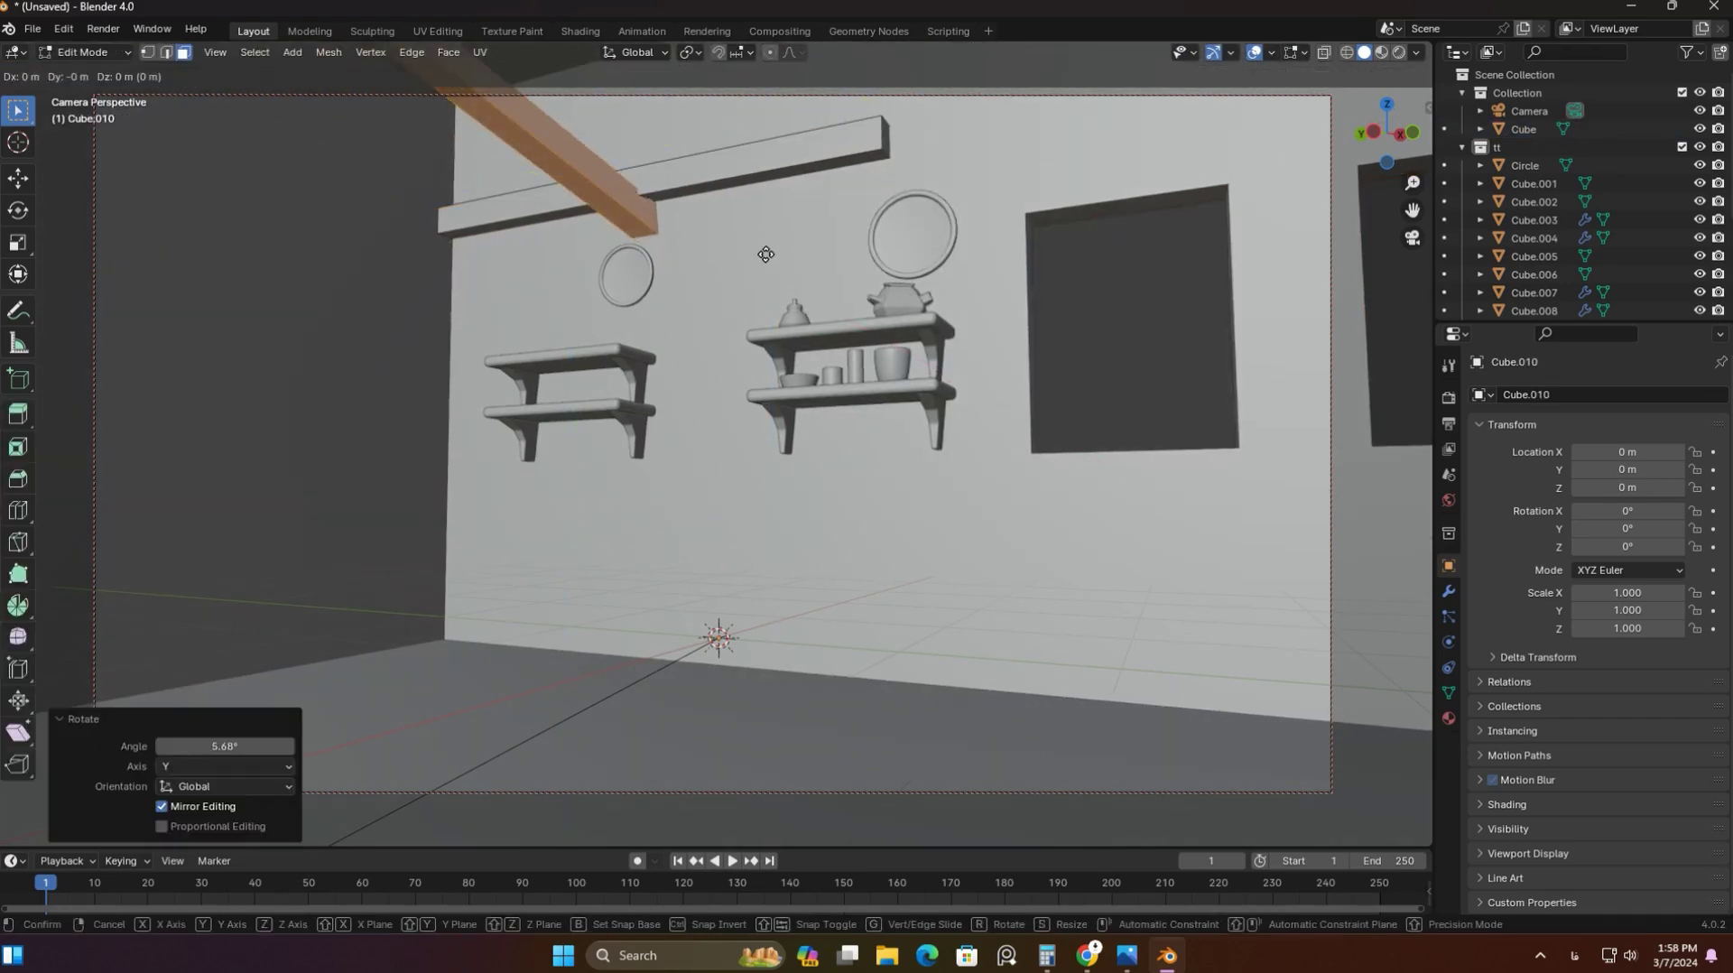
key("Escape")
key("p")
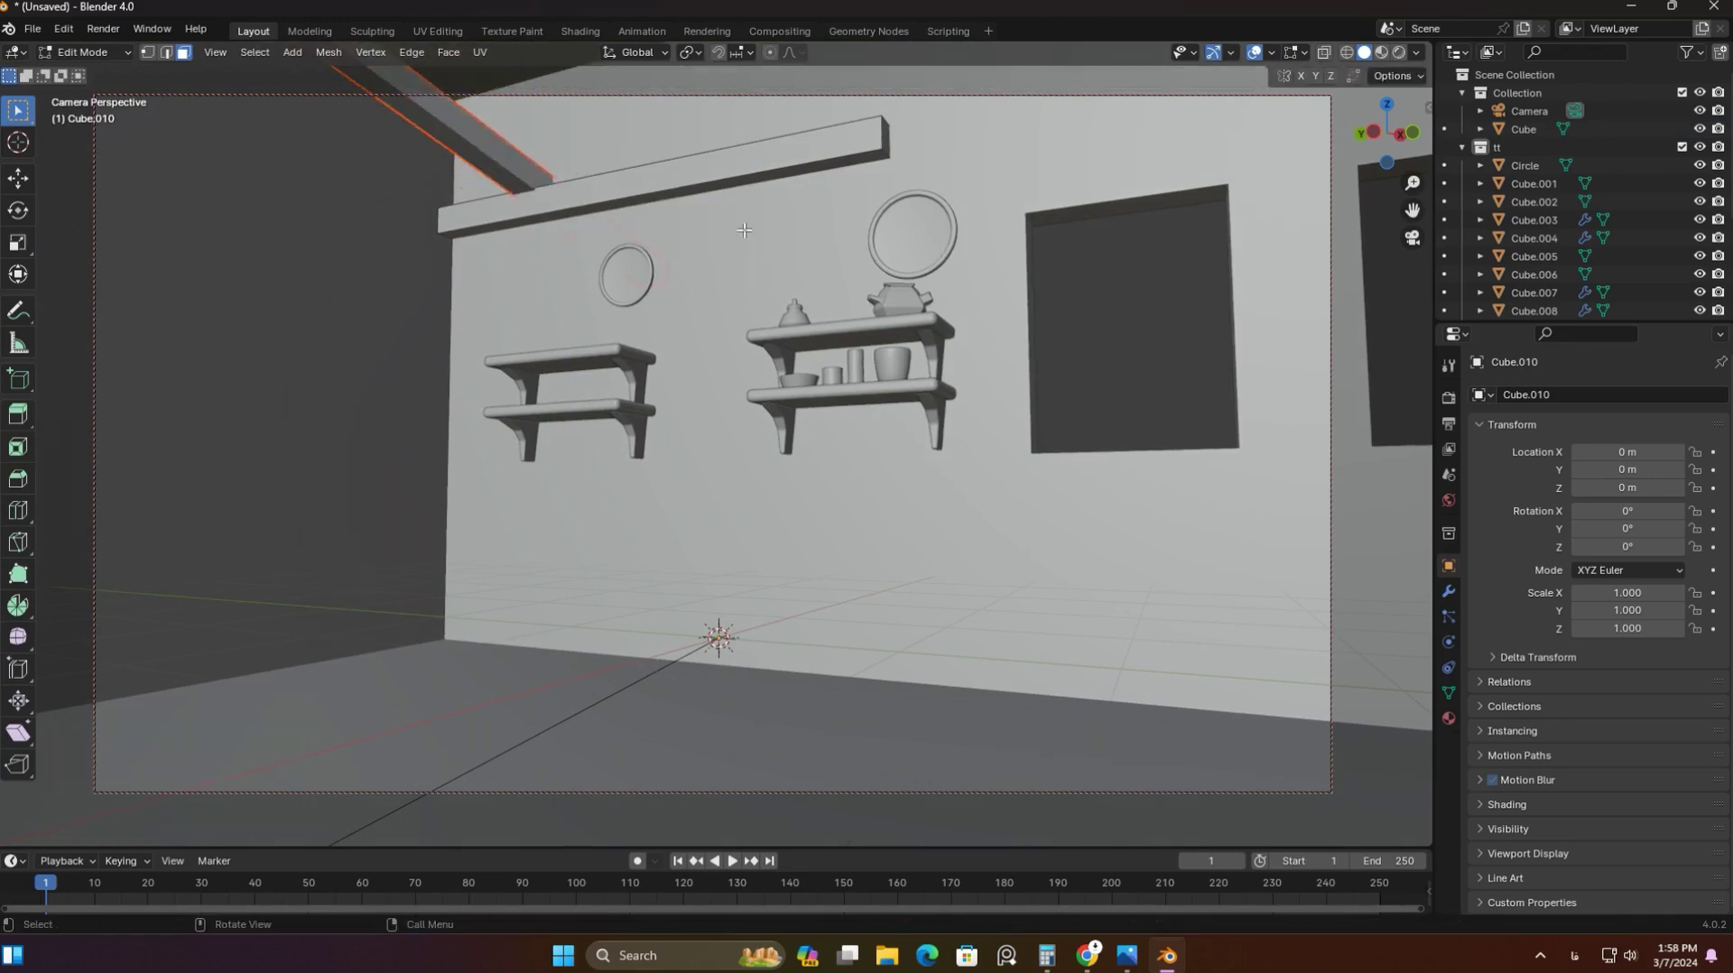
key("Escape")
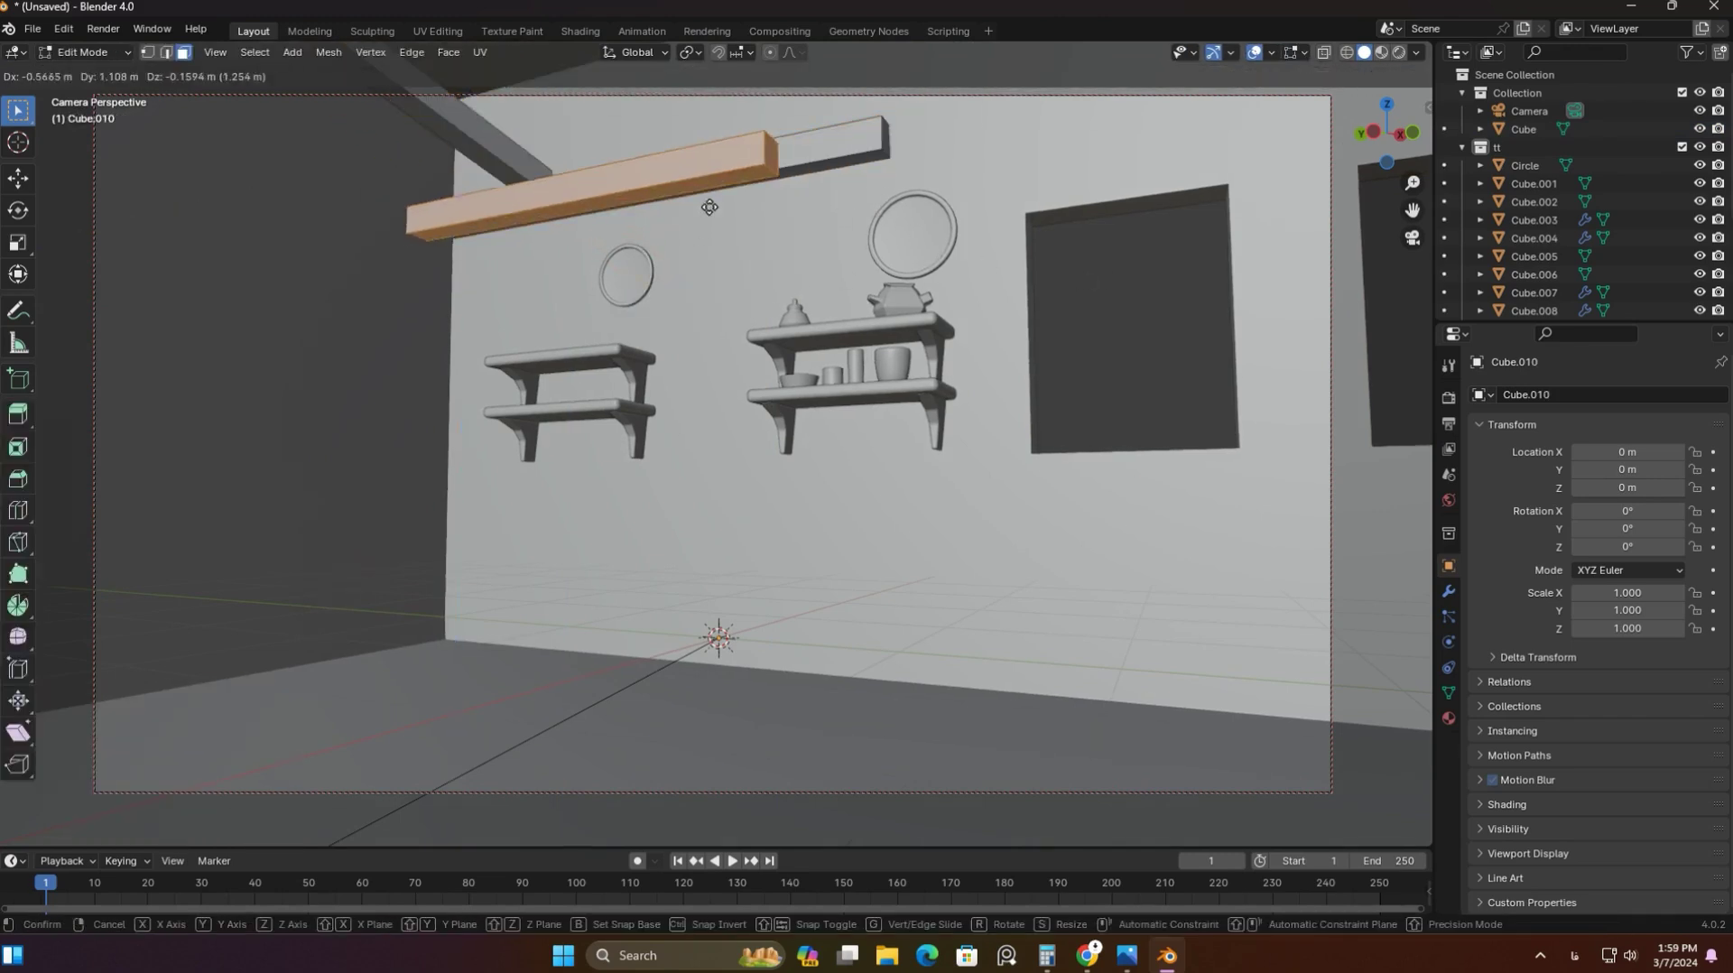
left_click(733, 203)
Rotate the copied beam 20° around Z and raise it up to the ceiling
key("ctrl+KP_3")
type("rz20")
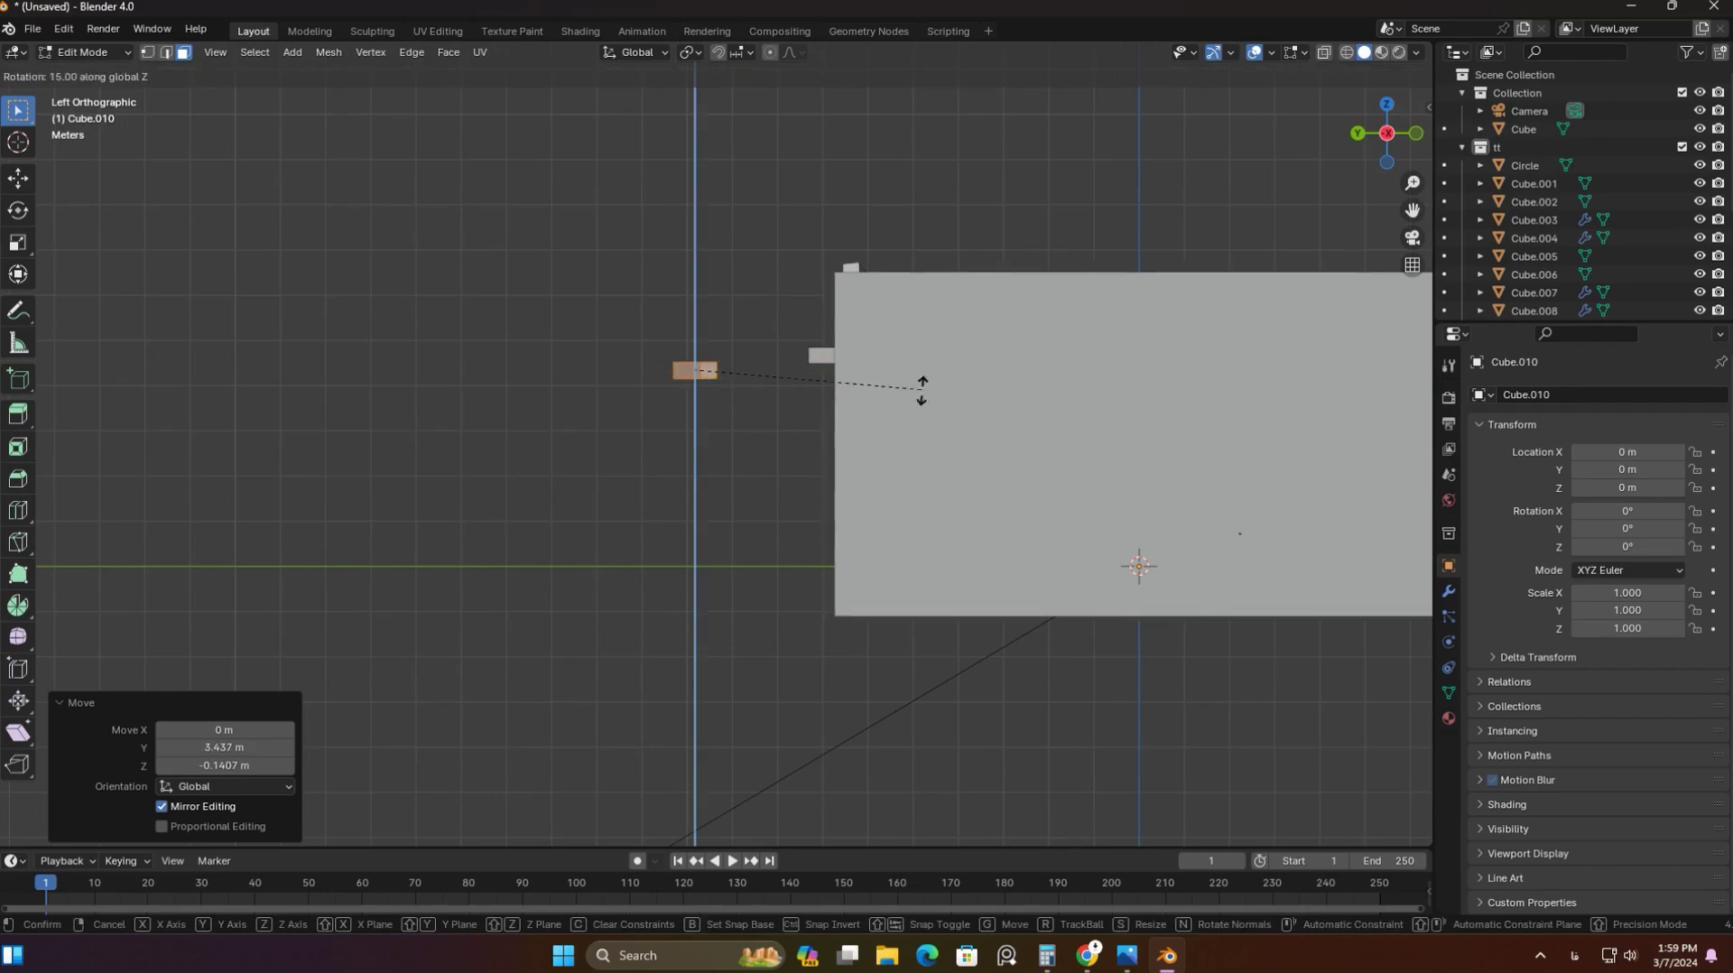
key("Escape")
key("KP_0")
key("g")
key("z")
left_click(653, 282)
key("g")
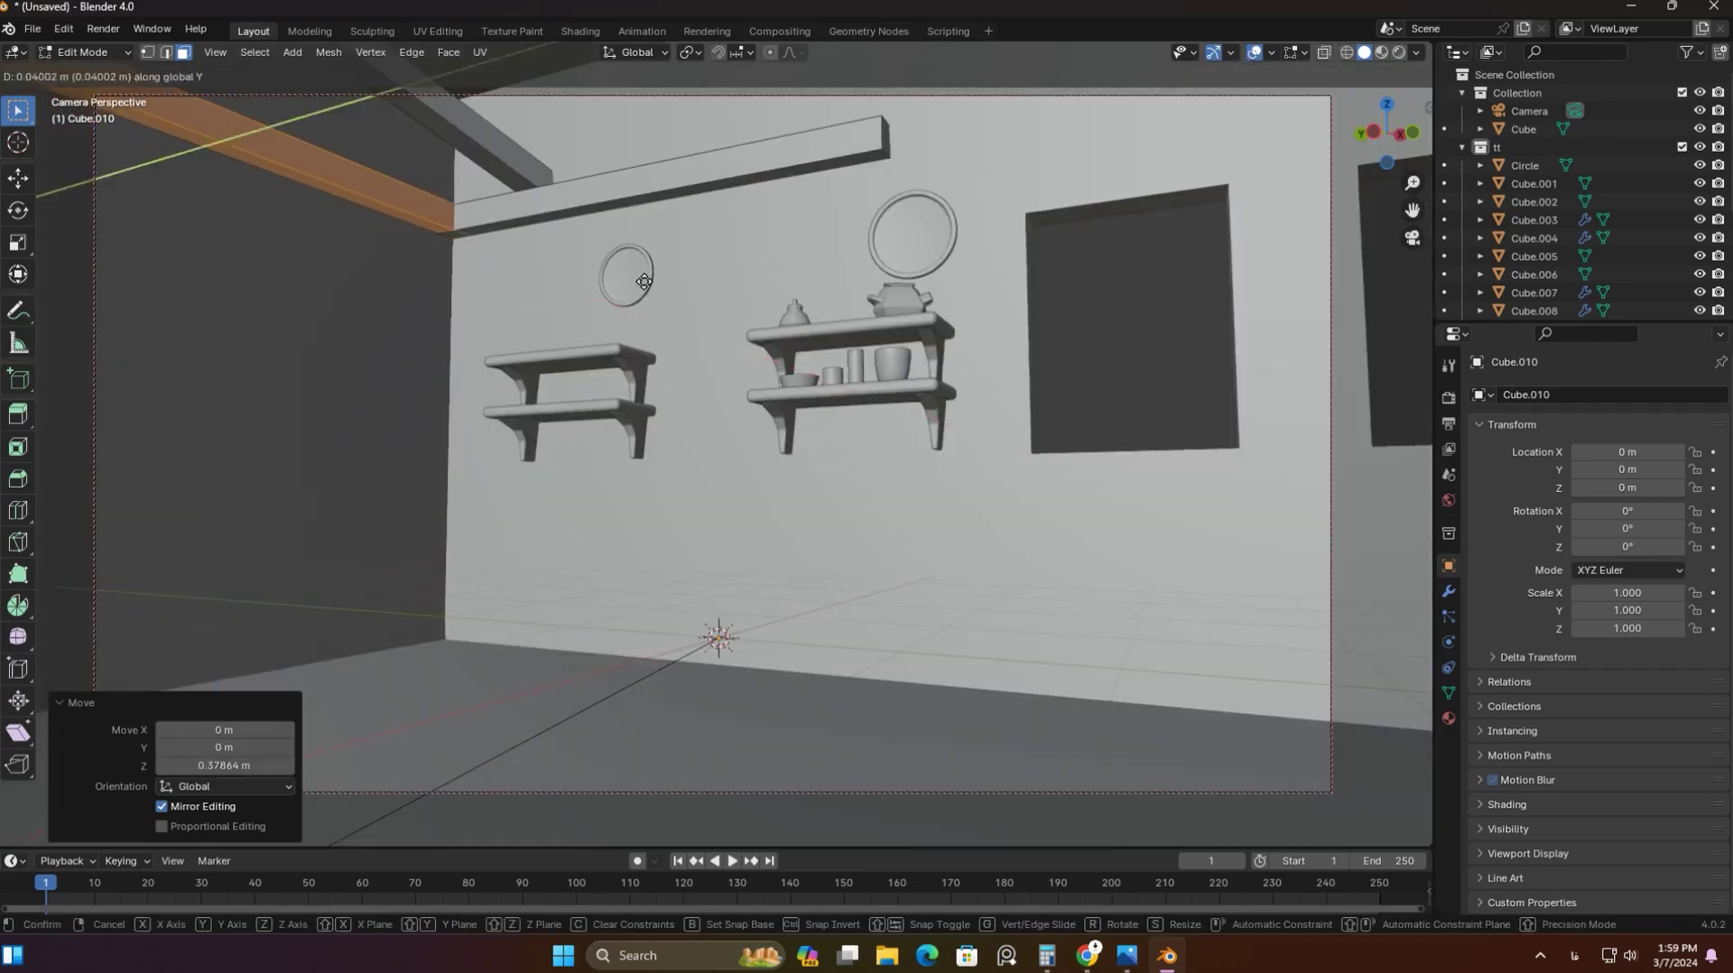
key("Escape")
key("Tab")
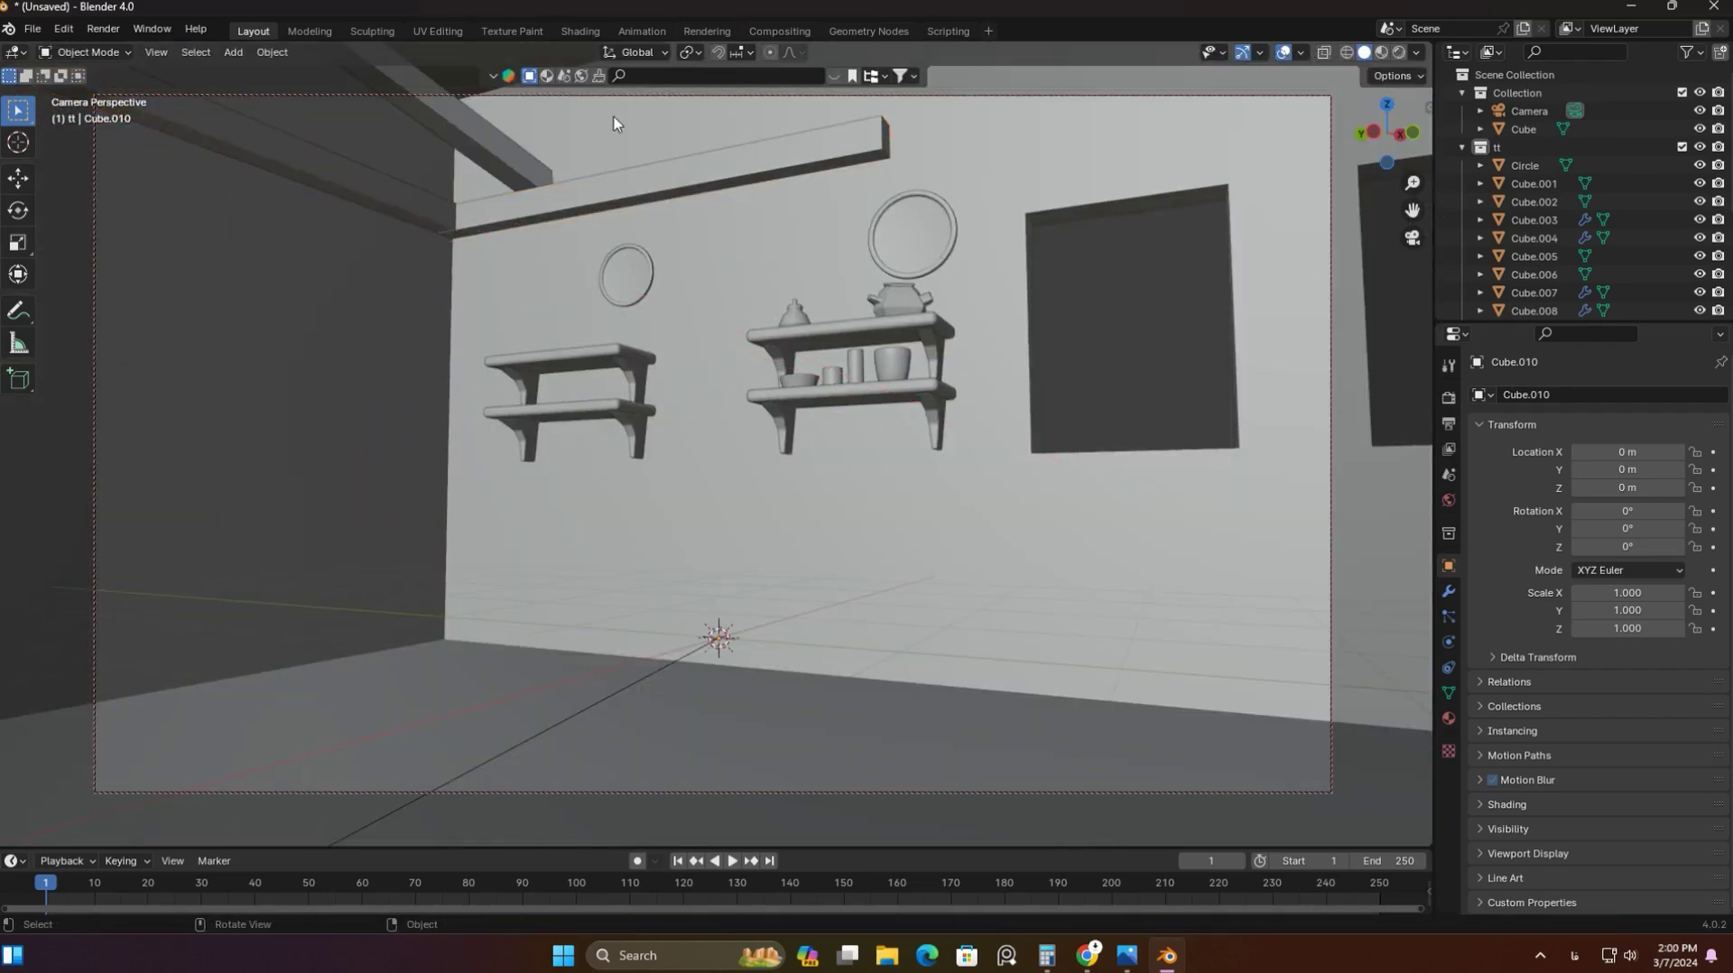
key("Tab")
Slide the beam copy along Y into place across the ceiling
key("g")
key("y")
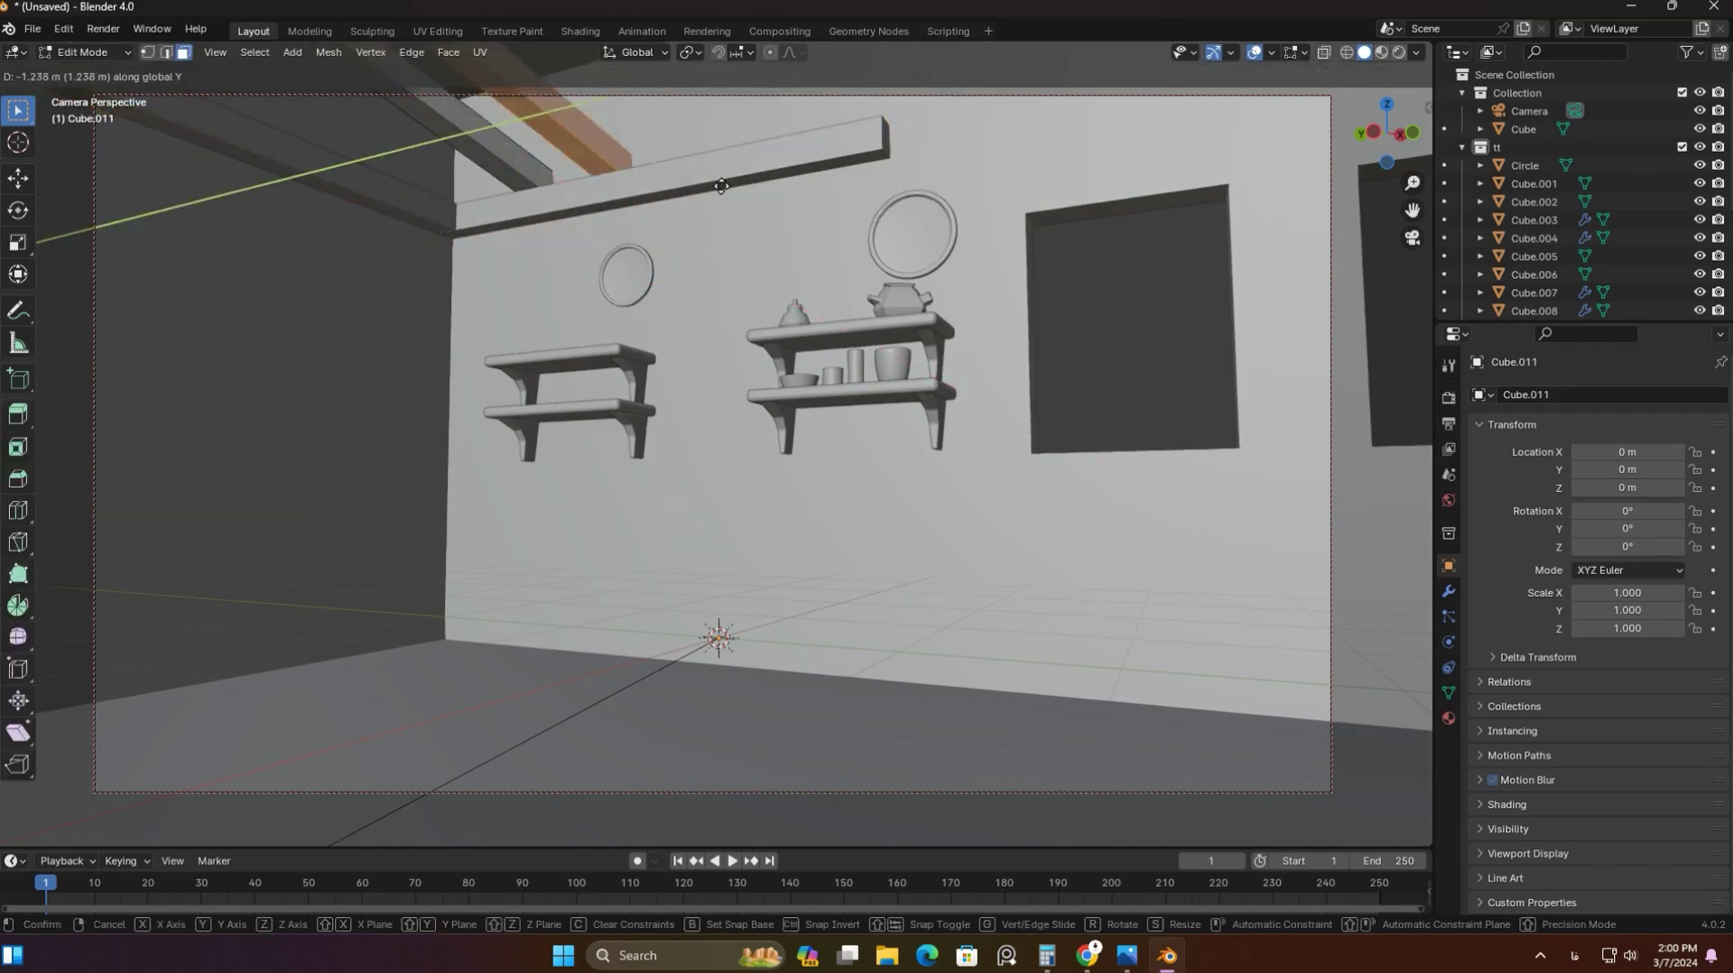
left_click(891, 202)
key("ctrl+Tab")
mouse_move(1226, 265)
middle_mouse_down()
mouse_move(1119, 375)
mouse_move(1158, 262)
middle_mouse_up()
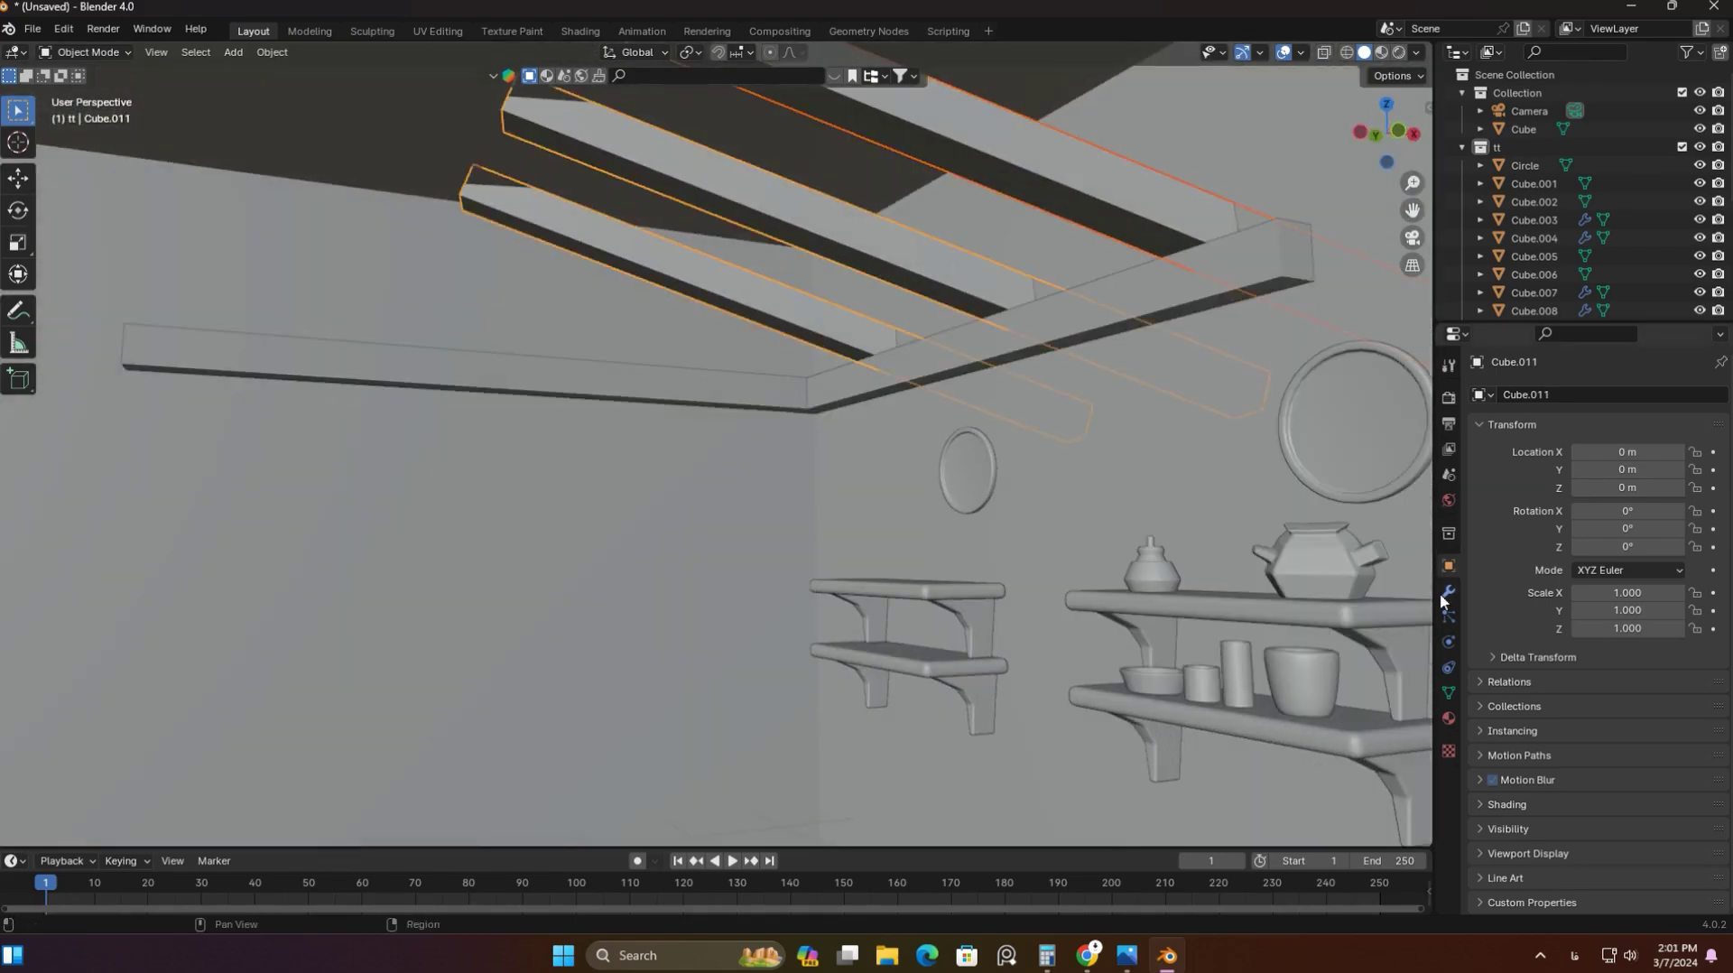
Add a Mirror modifier to the beam and shift it sideways into a rafter pair
left_click(1449, 591)
left_click(1606, 394)
left_click(1351, 594)
key("KP_1")
key("g")
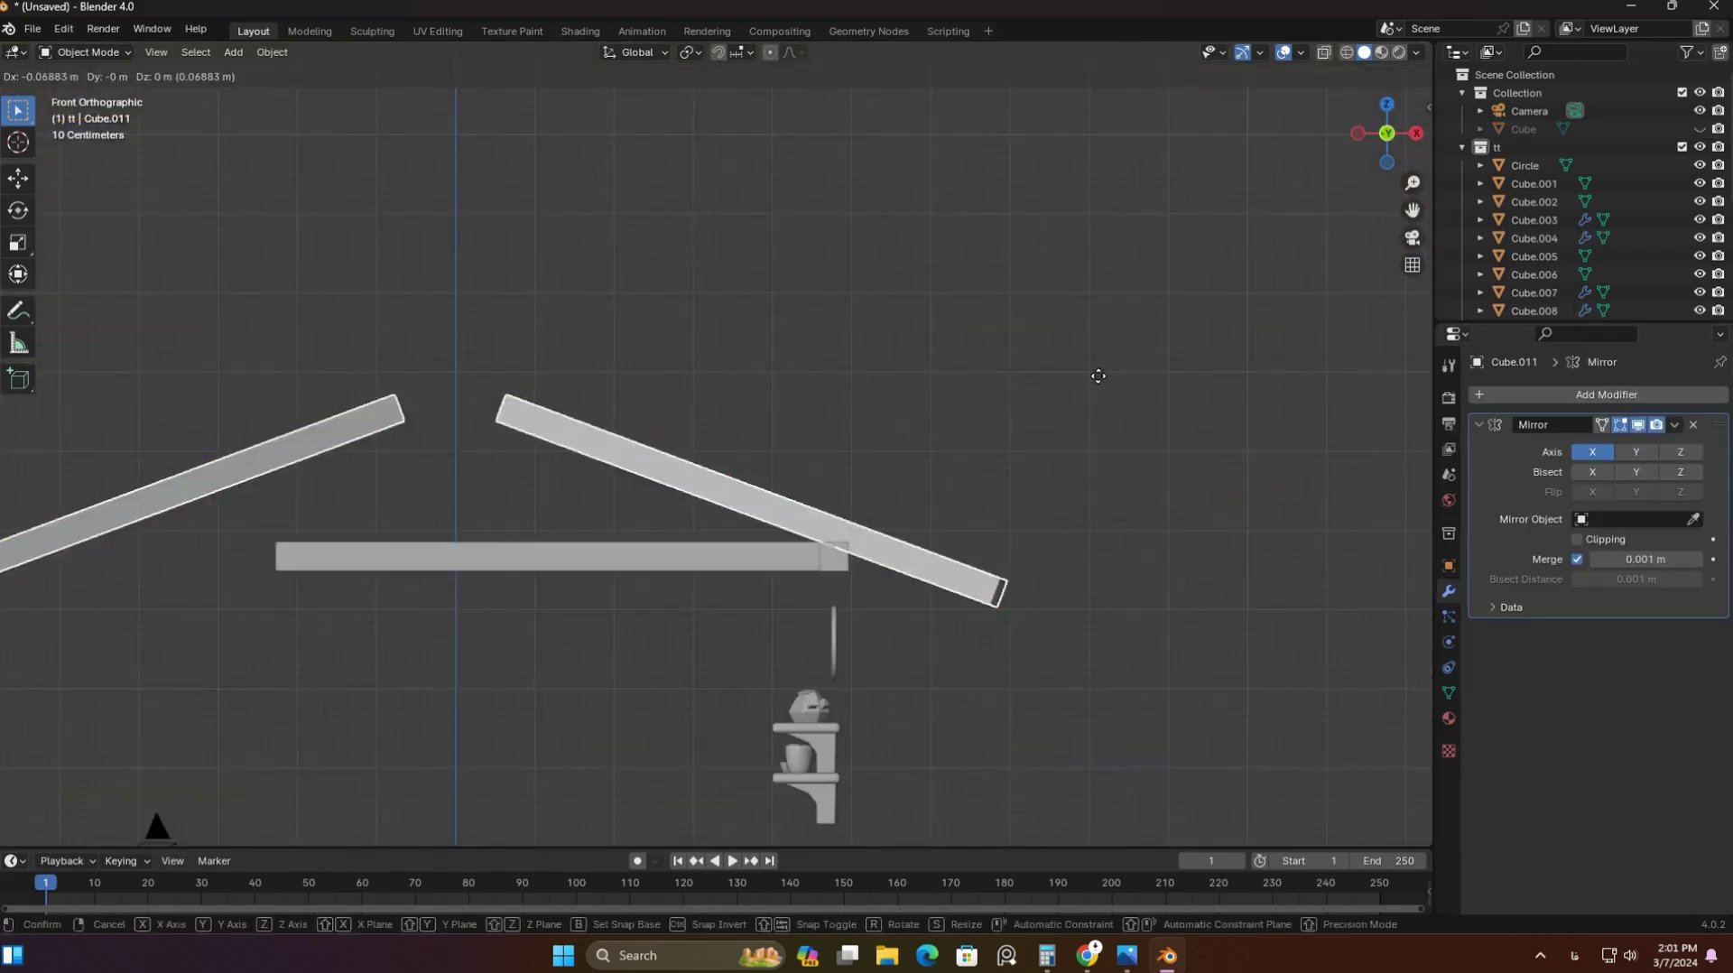
left_click(1065, 398)
key("Tab")
middle_click_drag(1036, 449, 302, 509)
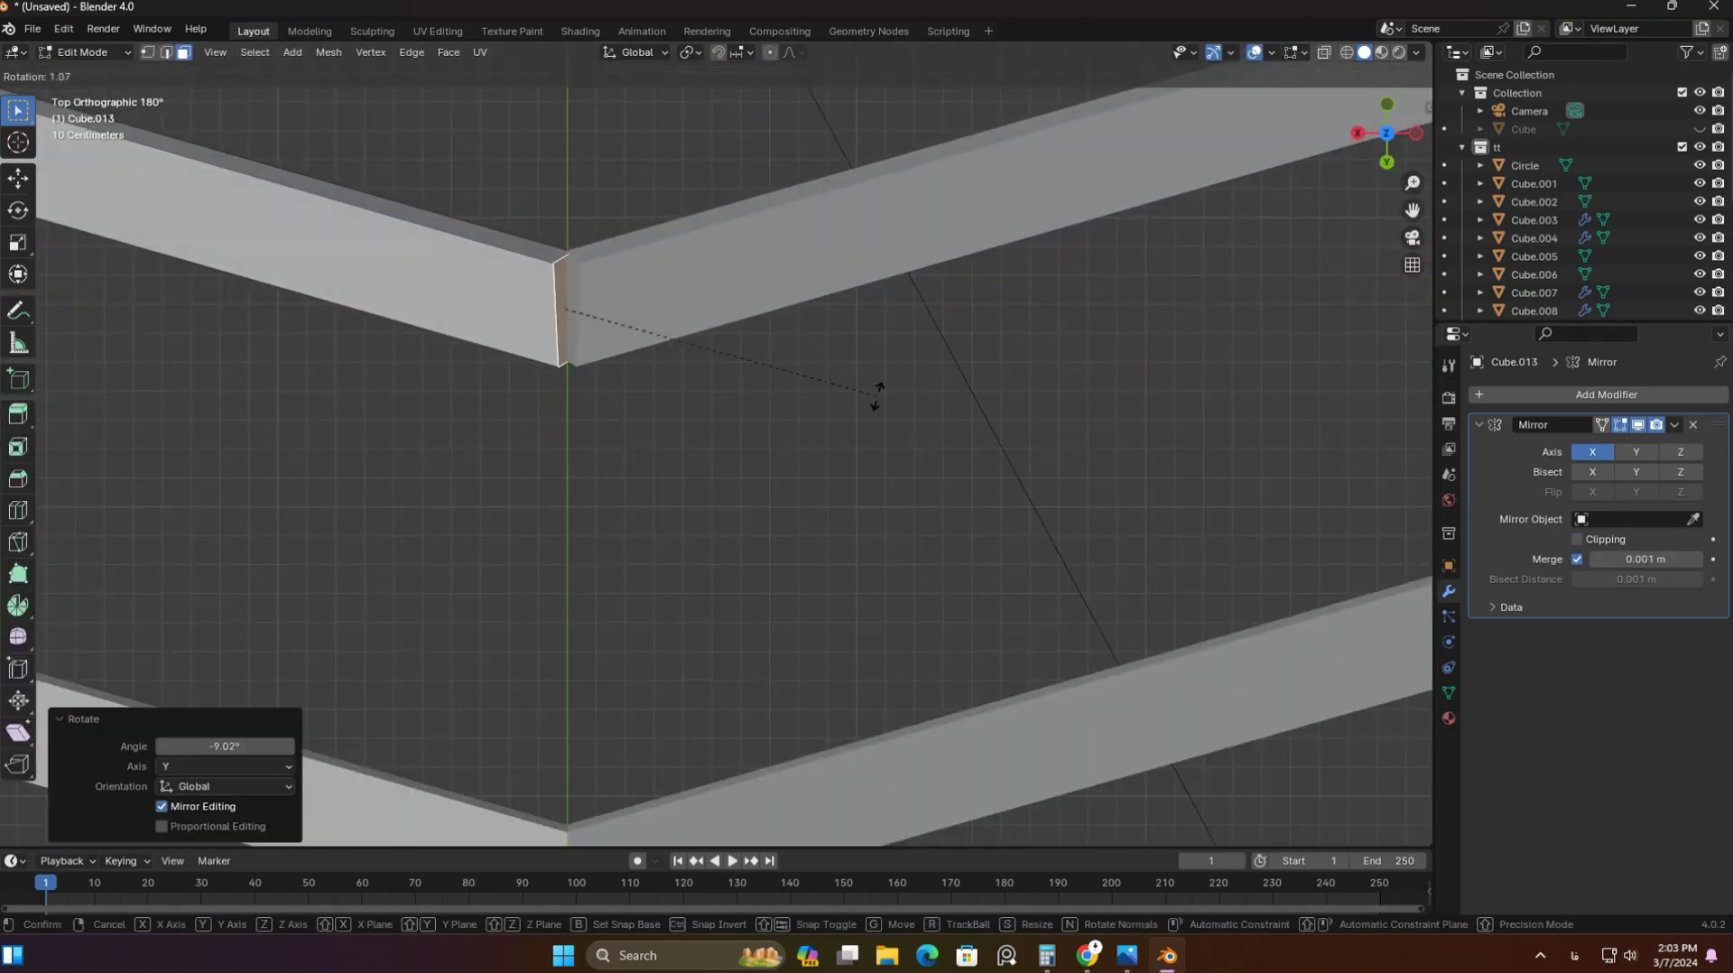
key("y")
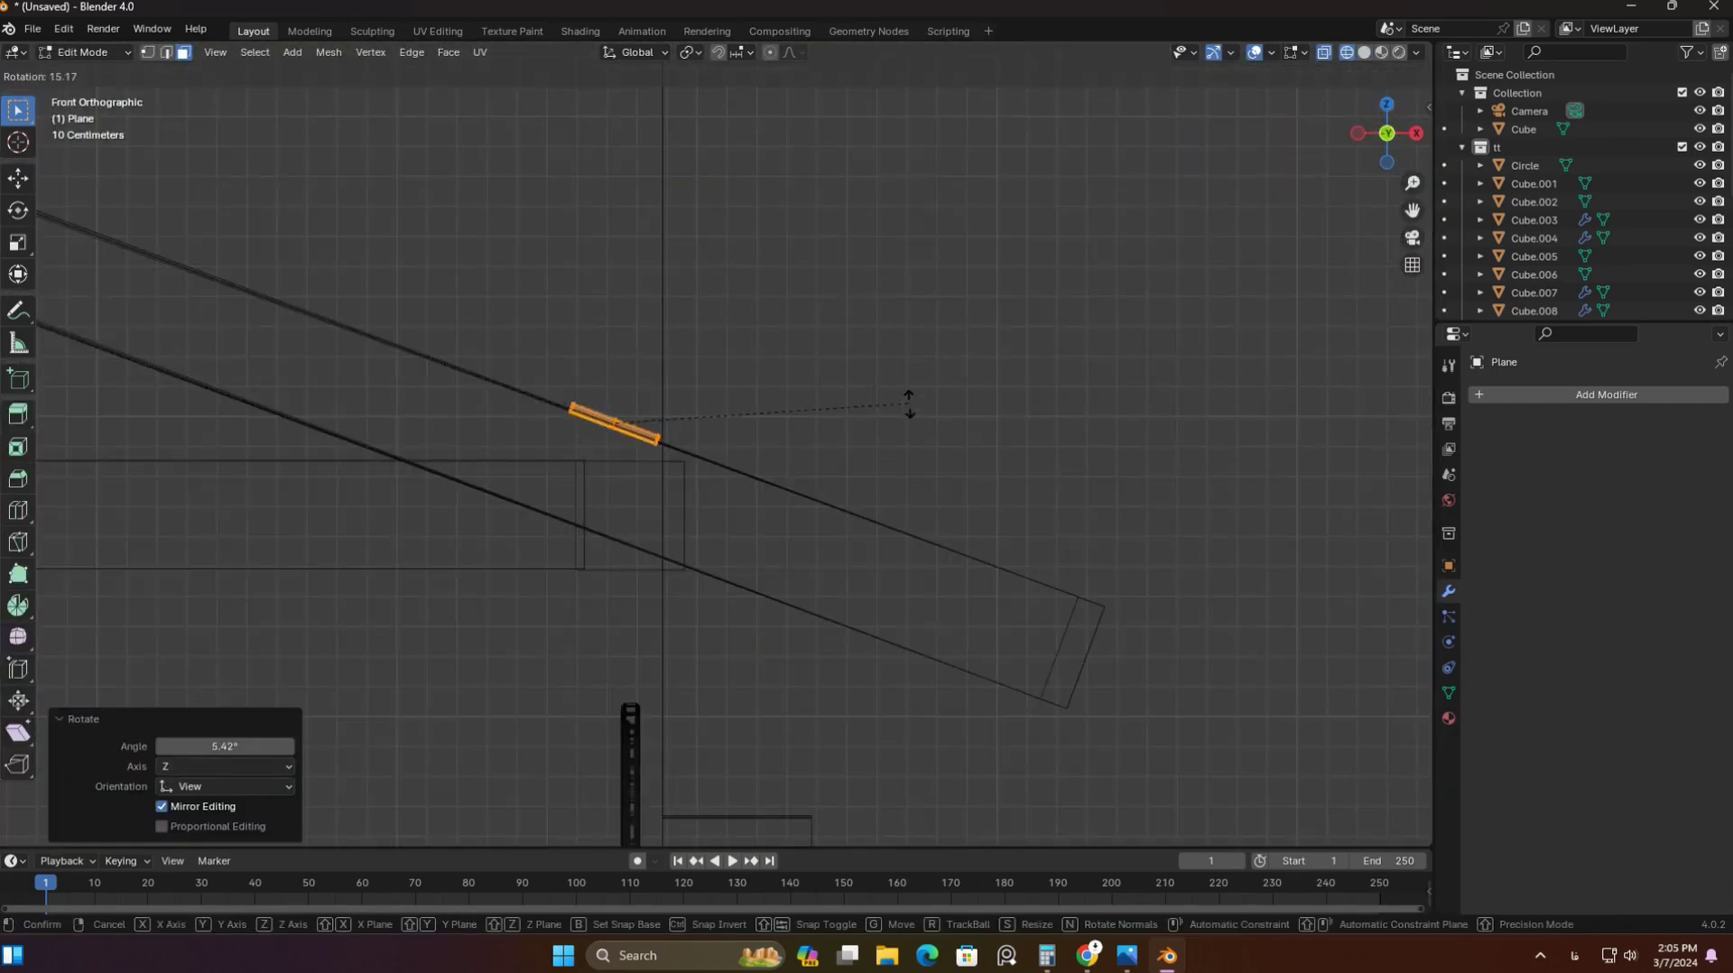
Set the stepped board array offsets to Z 0.900 and Y 0.100
middle_click_drag(909, 398, 1017, 357)
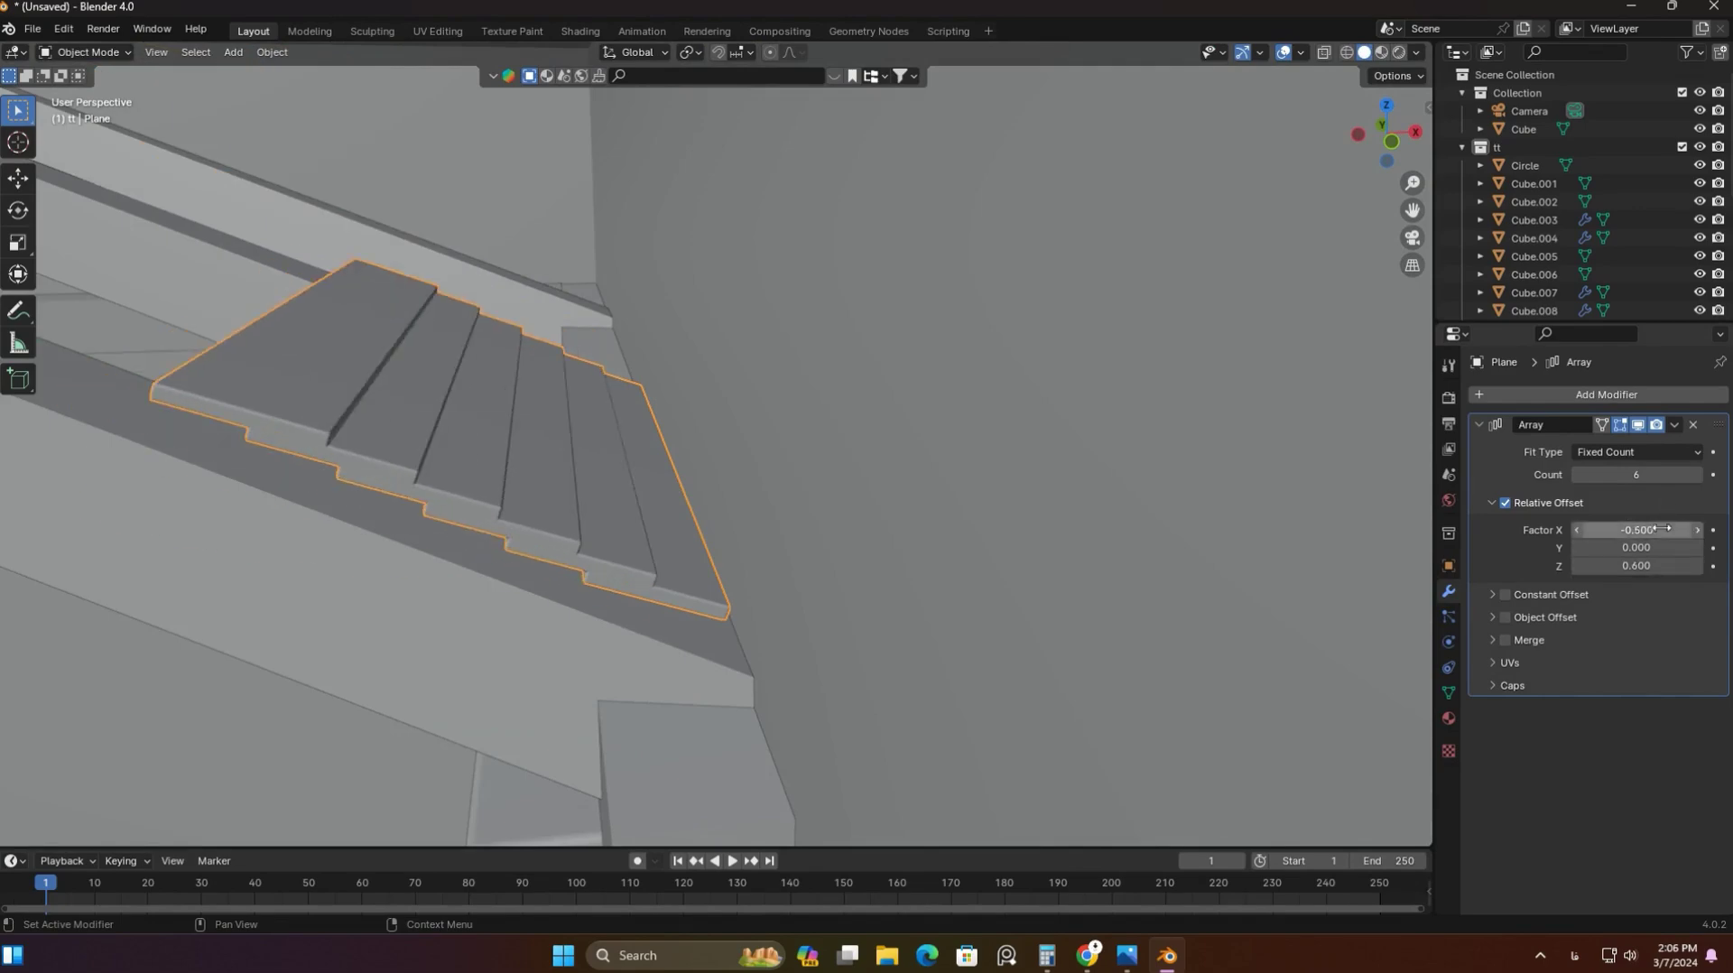
left_click_drag(1662, 528, 1639, 529)
left_click(1697, 565)
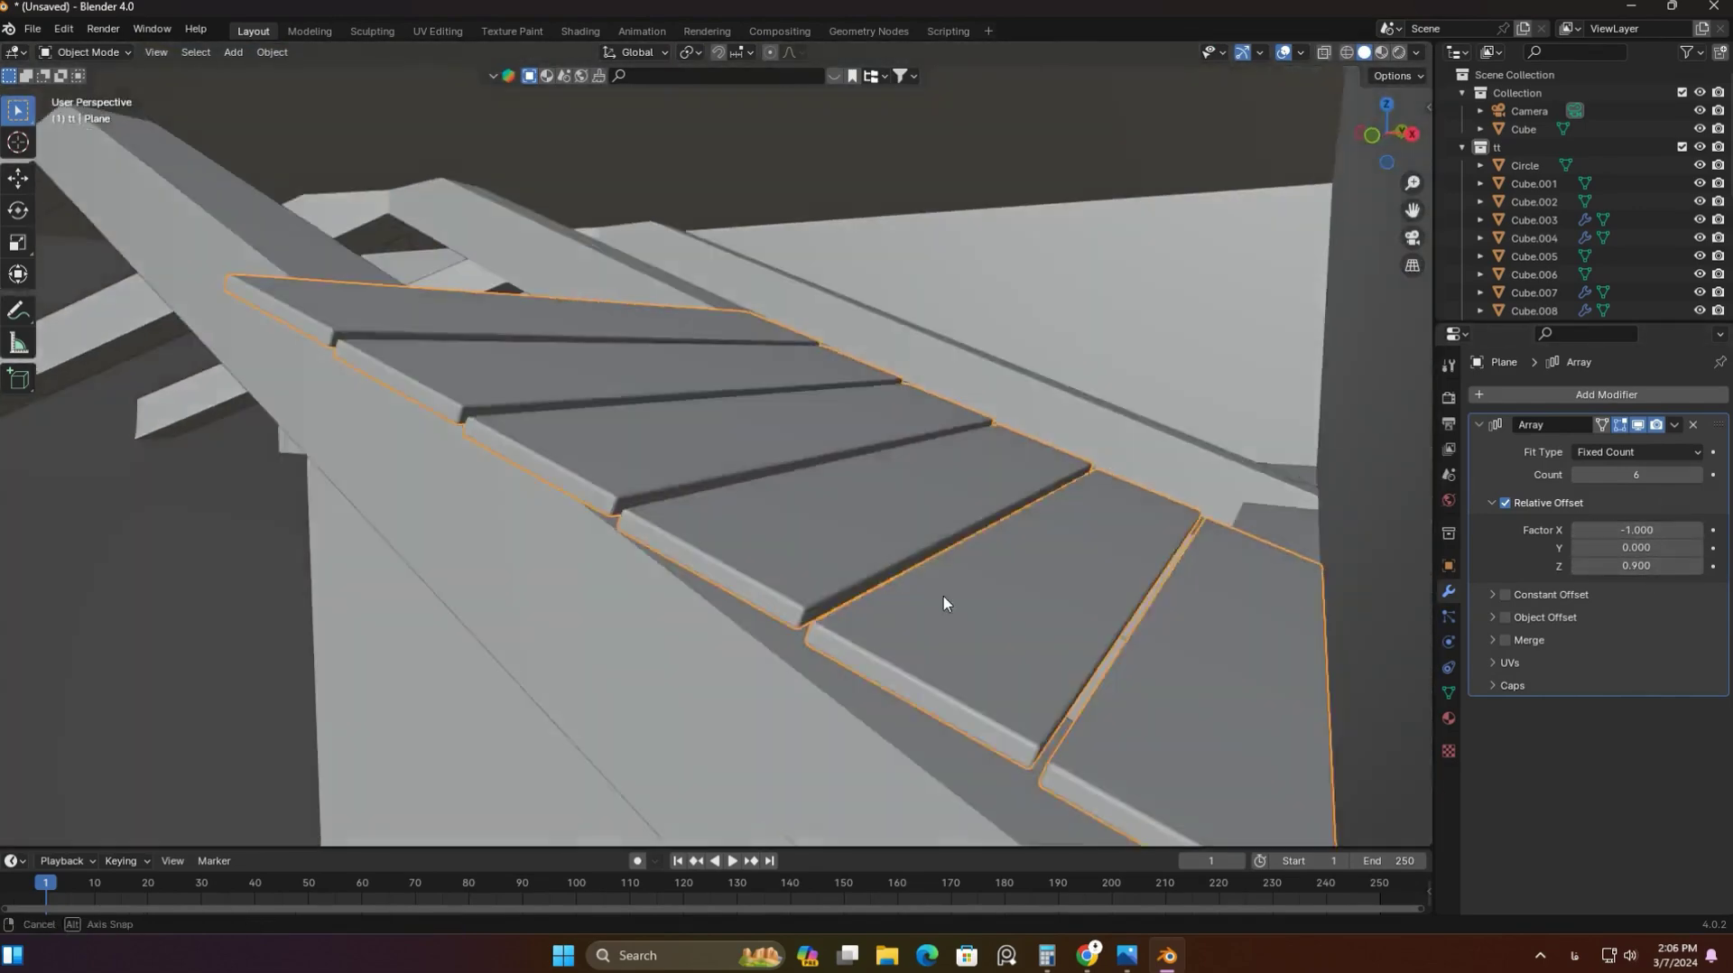
middle_click_drag(945, 596, 1212, 616)
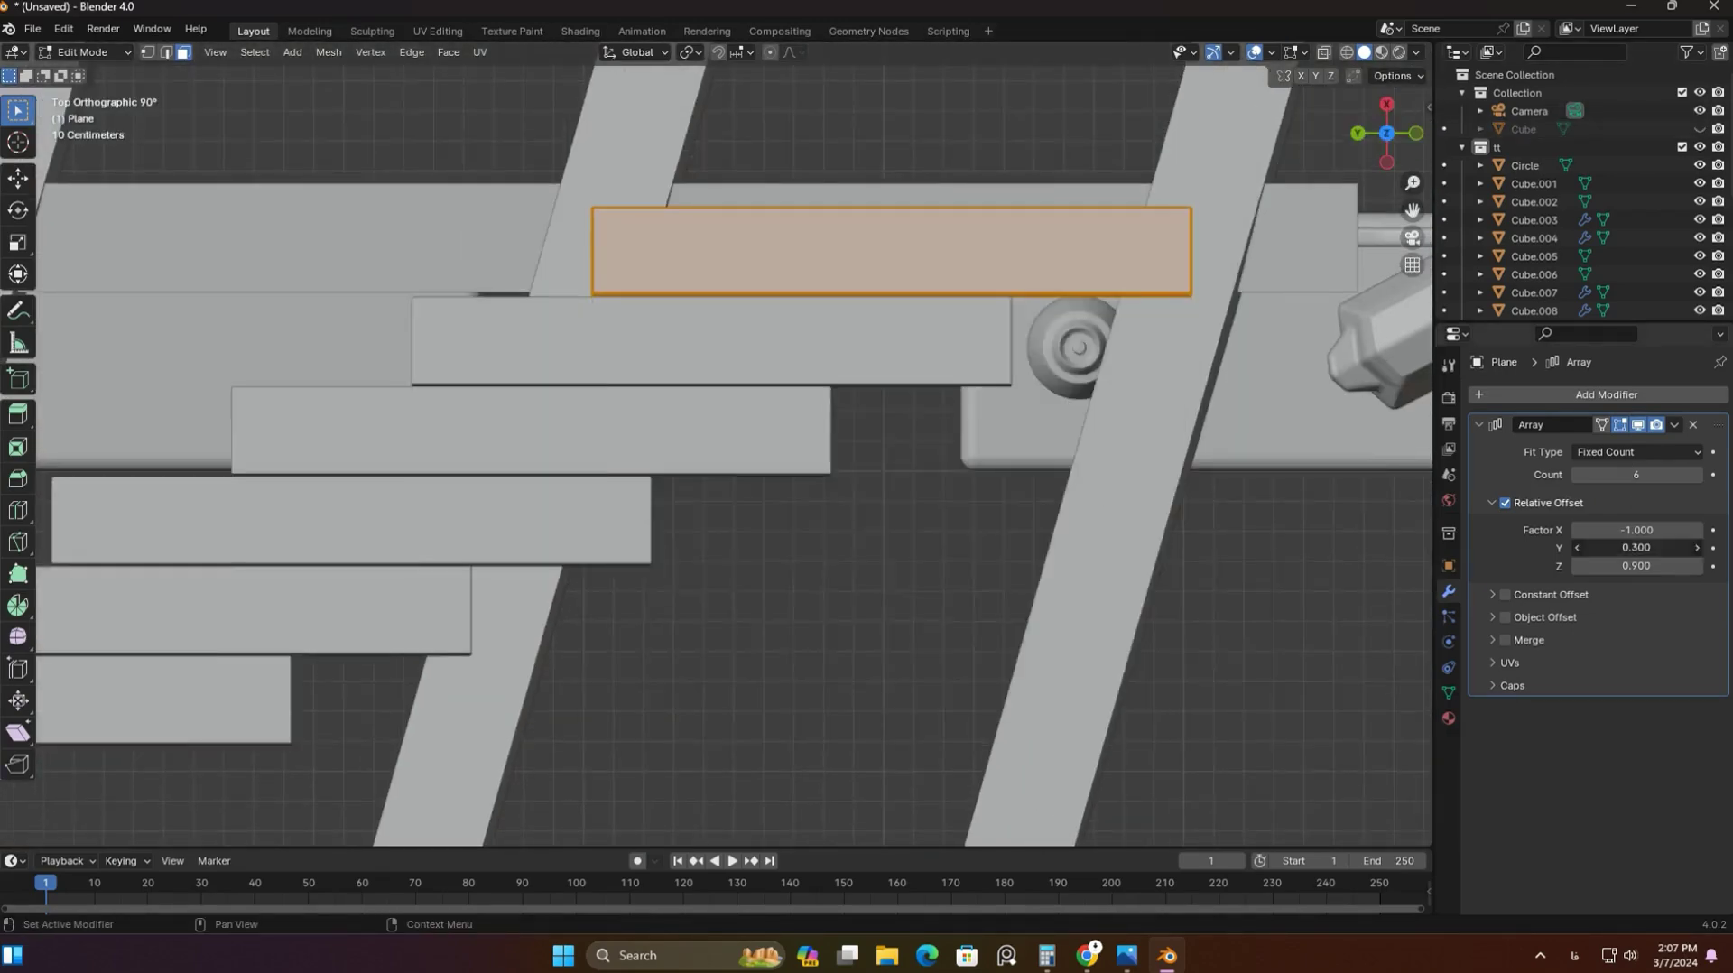
left_click_drag(1638, 547, 1616, 547)
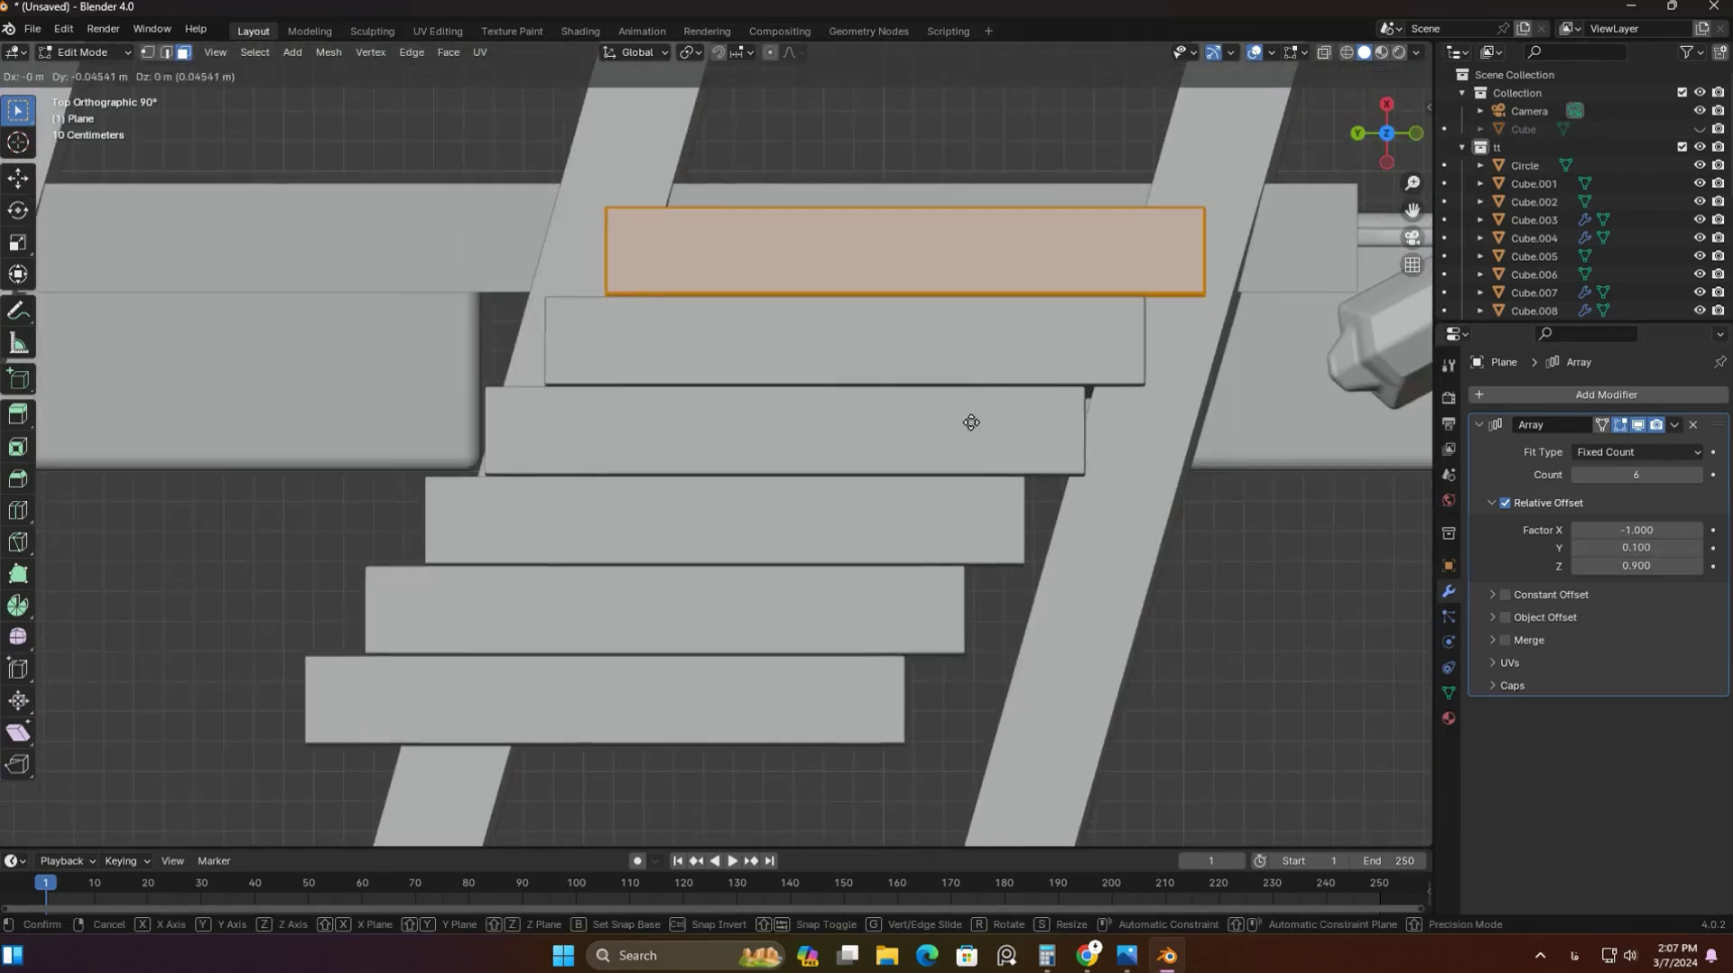
Resize and reposition the board face, then return to object mode
key("s")
left_click(848, 359)
key("g")
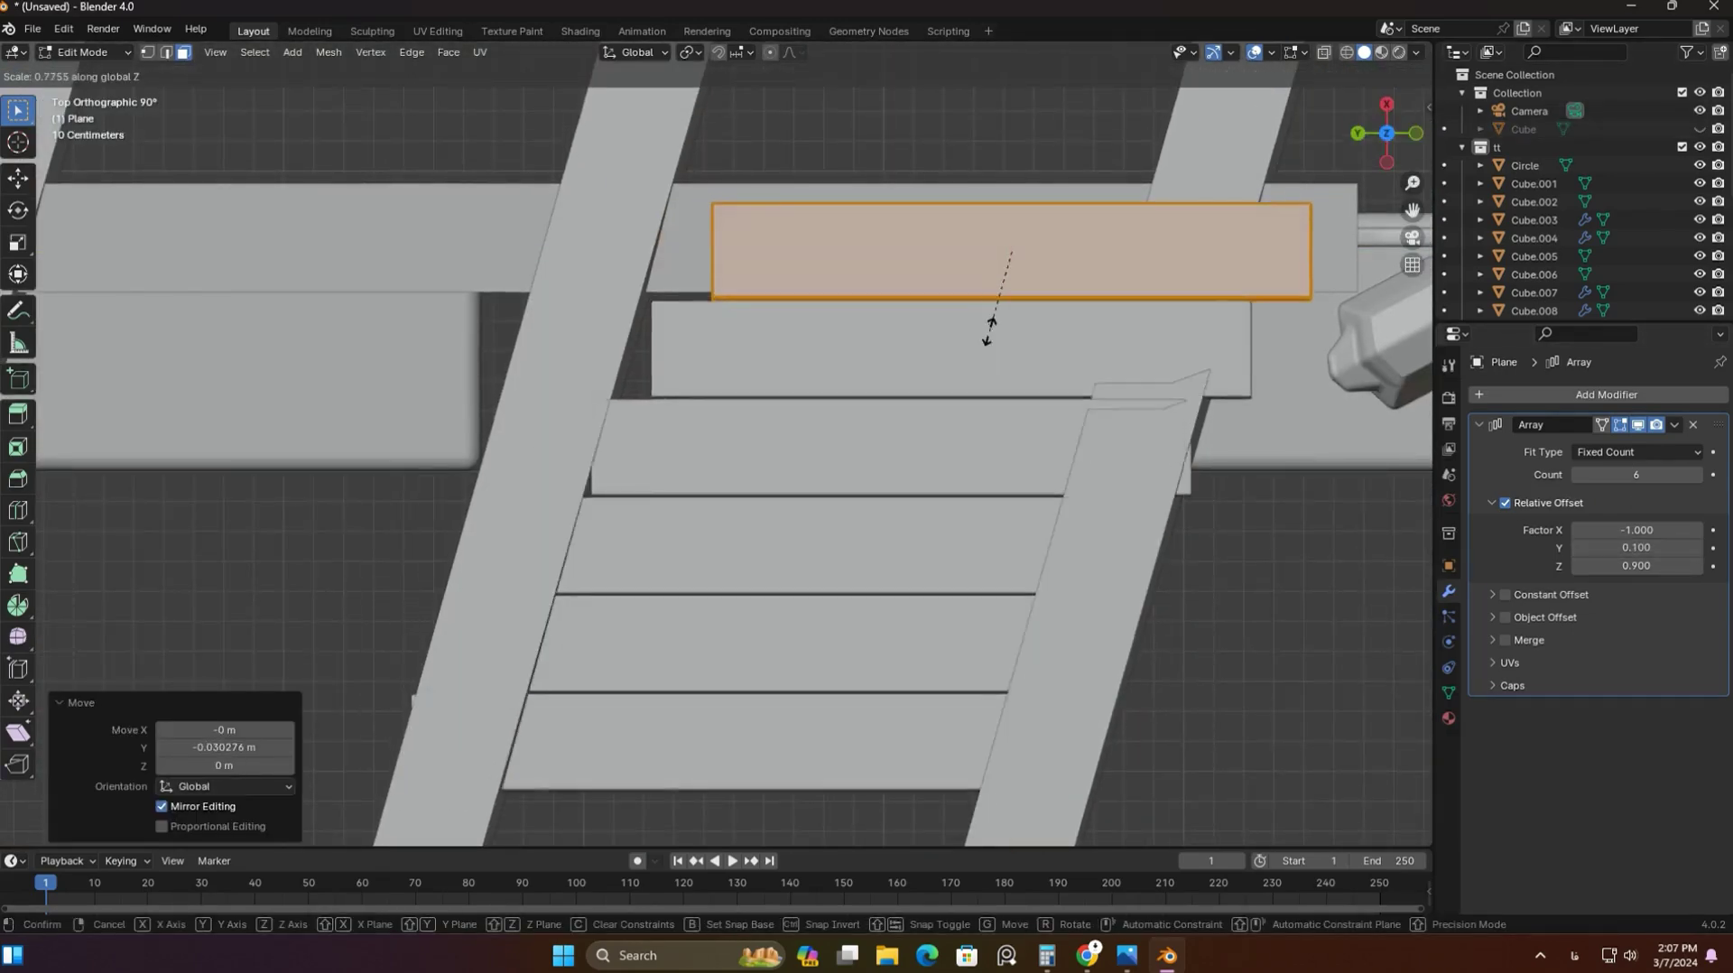
left_click(967, 332)
middle_click_drag(968, 332, 1026, 455)
key("grave")
left_click(897, 386)
key("Tab")
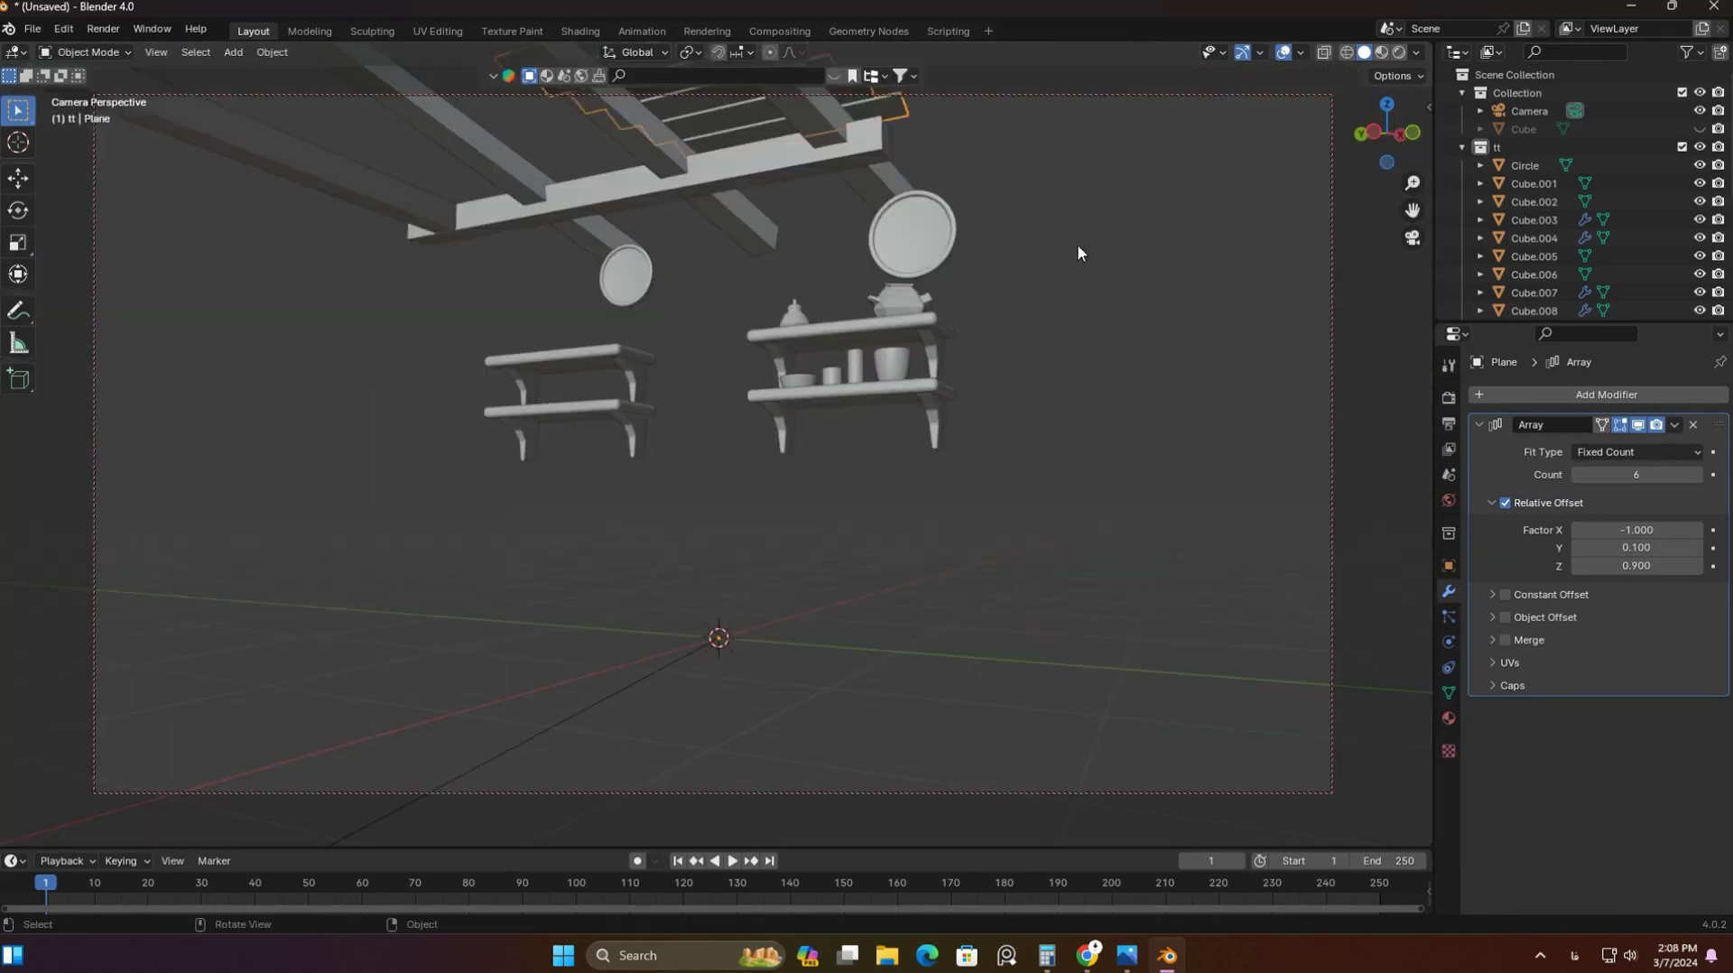
left_click(866, 281)
key("Tab")
mouse_move(979, 320)
middle_mouse_down()
mouse_move(678, 445)
mouse_move(994, 271)
mouse_move(806, 376)
mouse_move(123, 575)
middle_mouse_up()
Duplicate the ceiling boards and select the rows of roof planks
key("shift+d")
left_click(874, 381)
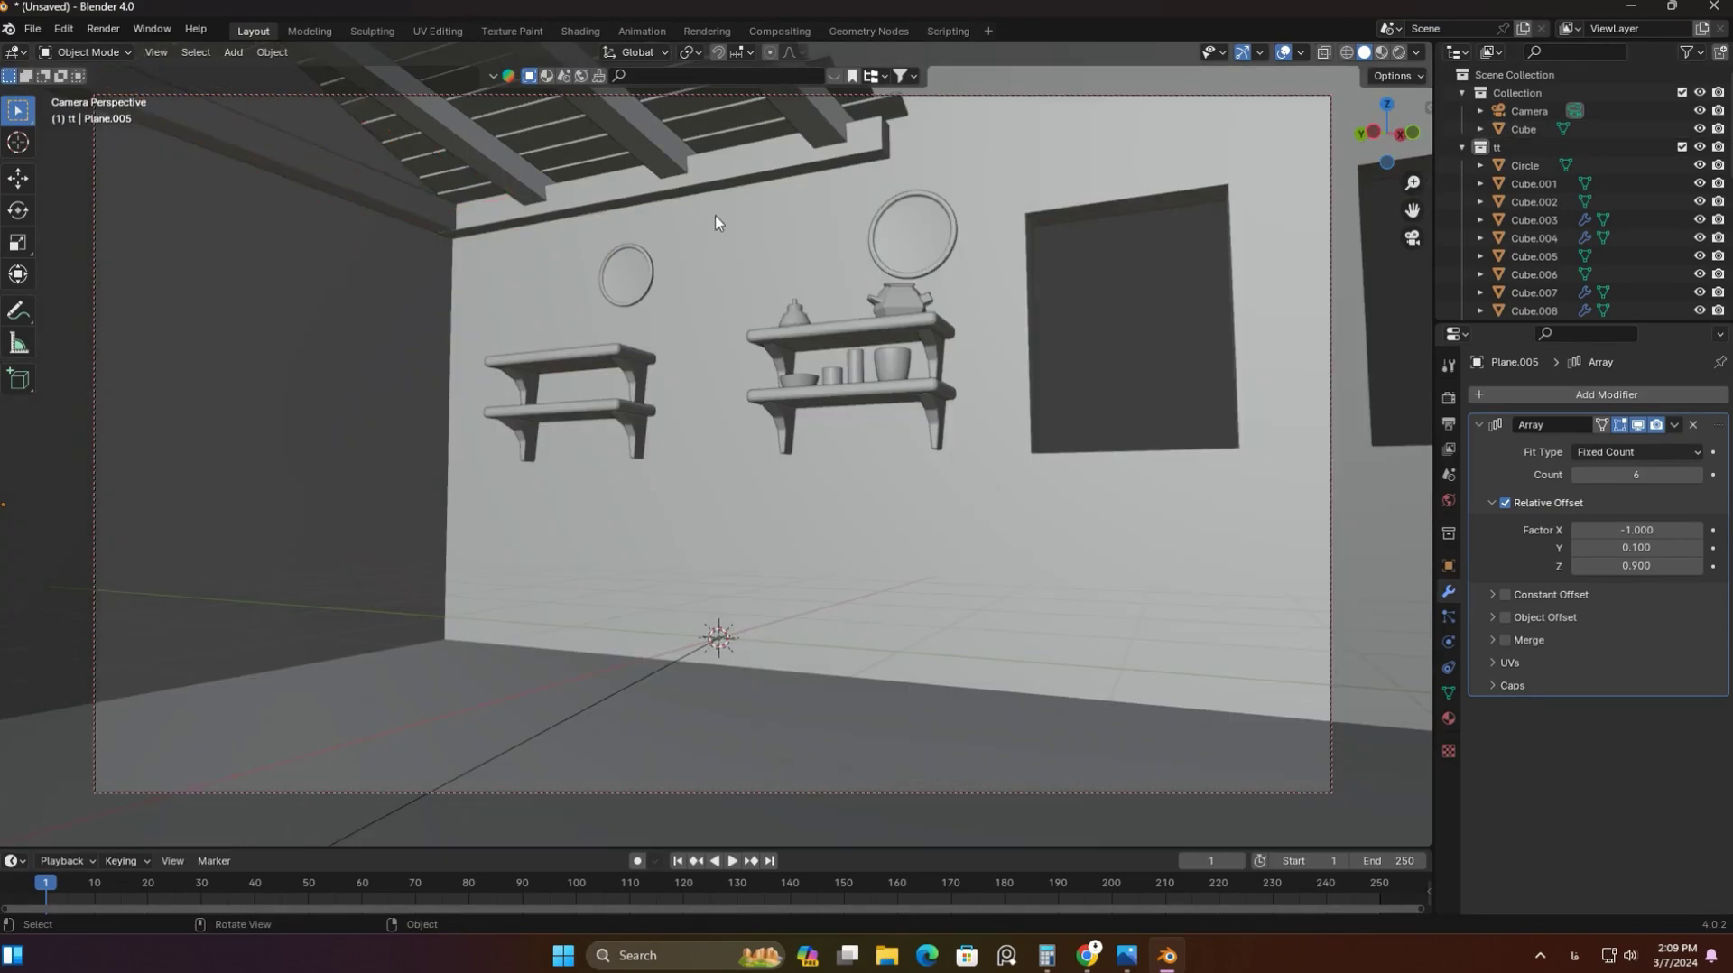
left_click(1126, 287)
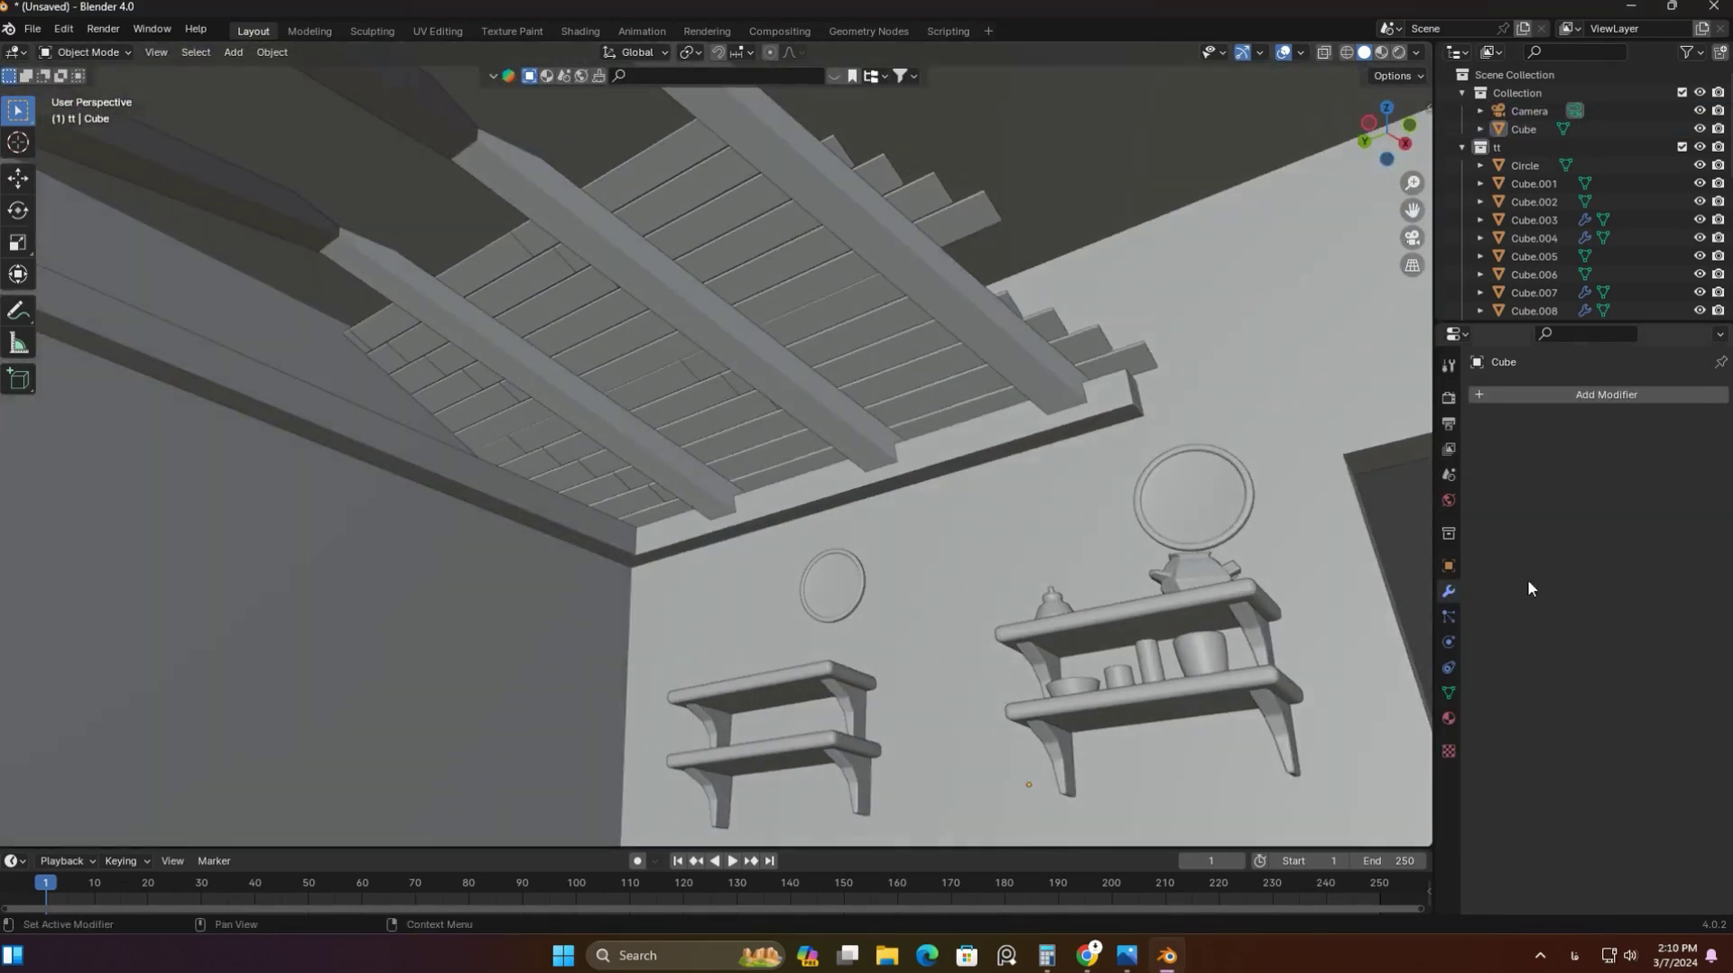
left_click(928, 352)
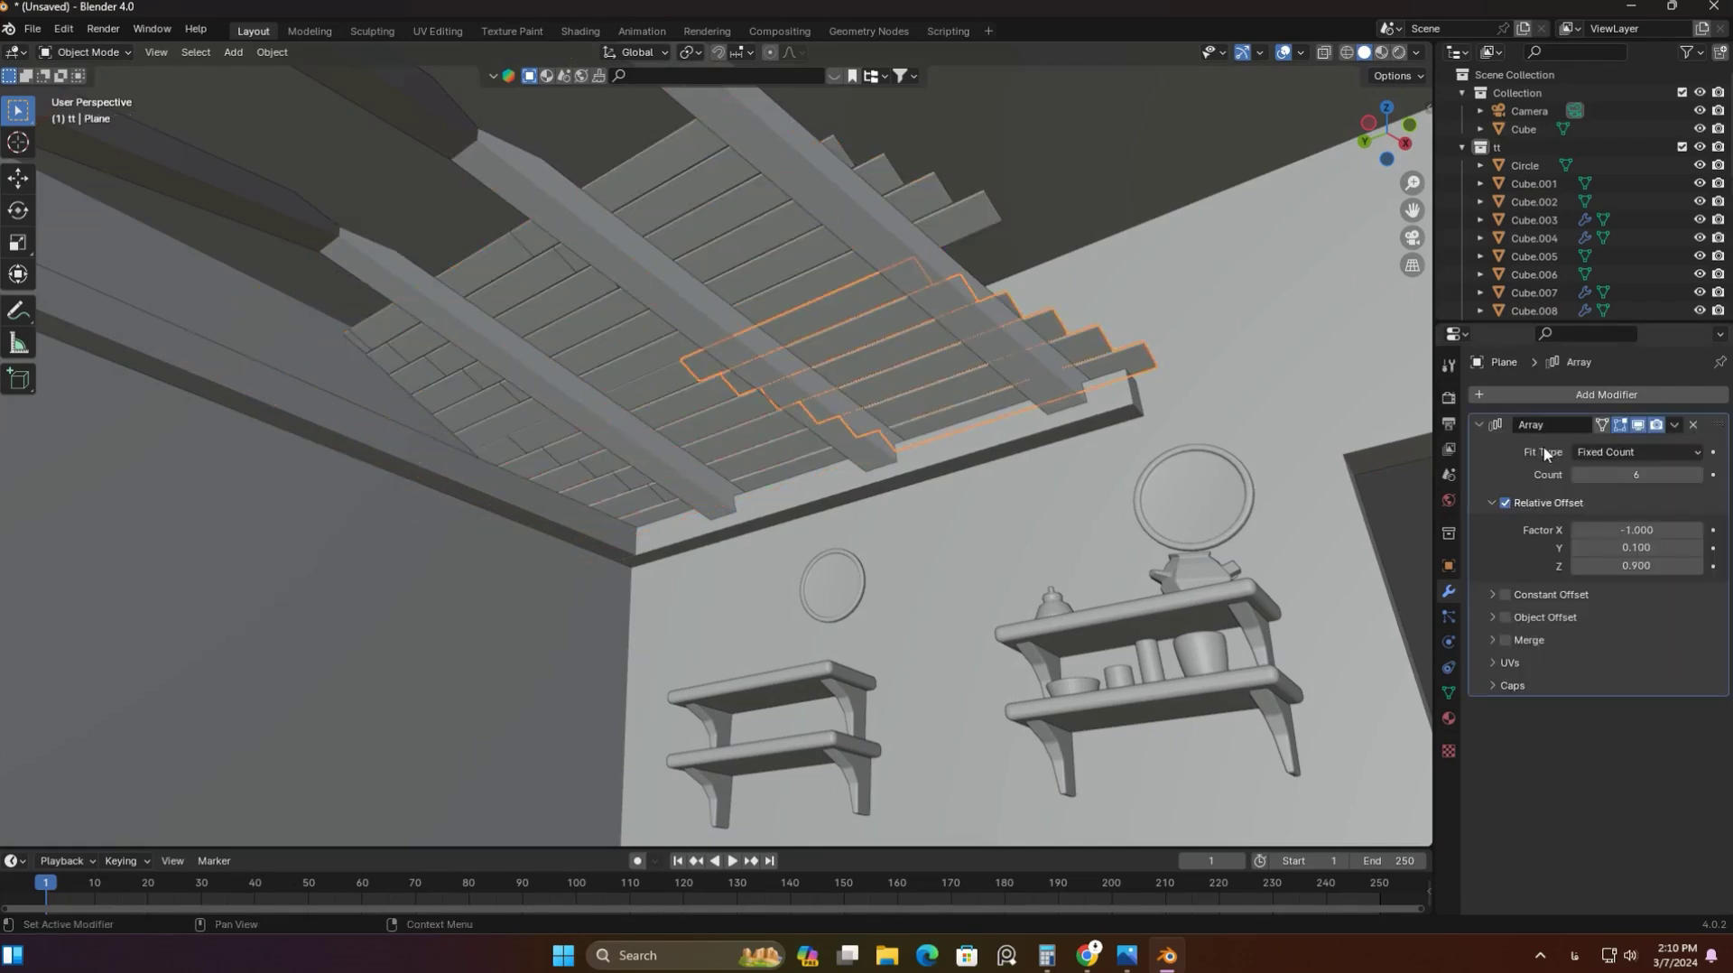
left_click(542, 325)
left_click(1674, 425)
left_click(540, 381, "shift")
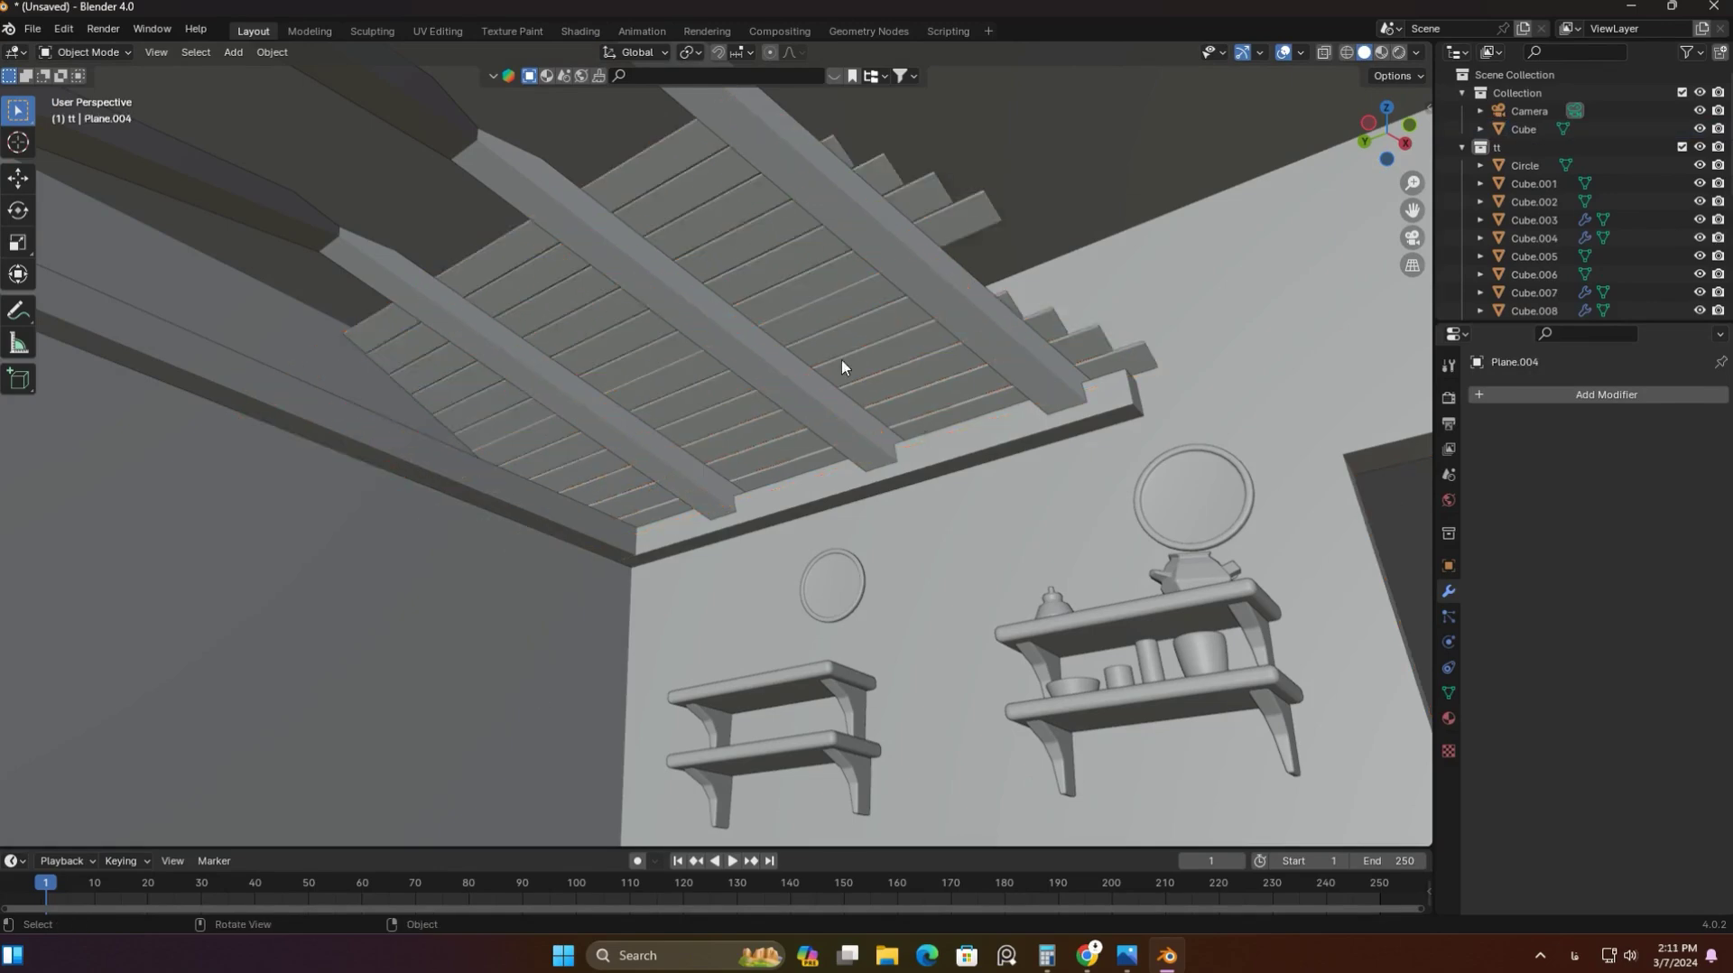
mouse_move(765, 508)
middle_mouse_down()
mouse_move(632, 403)
mouse_move(783, 405)
middle_mouse_up()
Add a Mirror modifier to the planks and move their origin to the 3D cursor
left_click(853, 488)
left_click(1607, 395)
left_click(1289, 525)
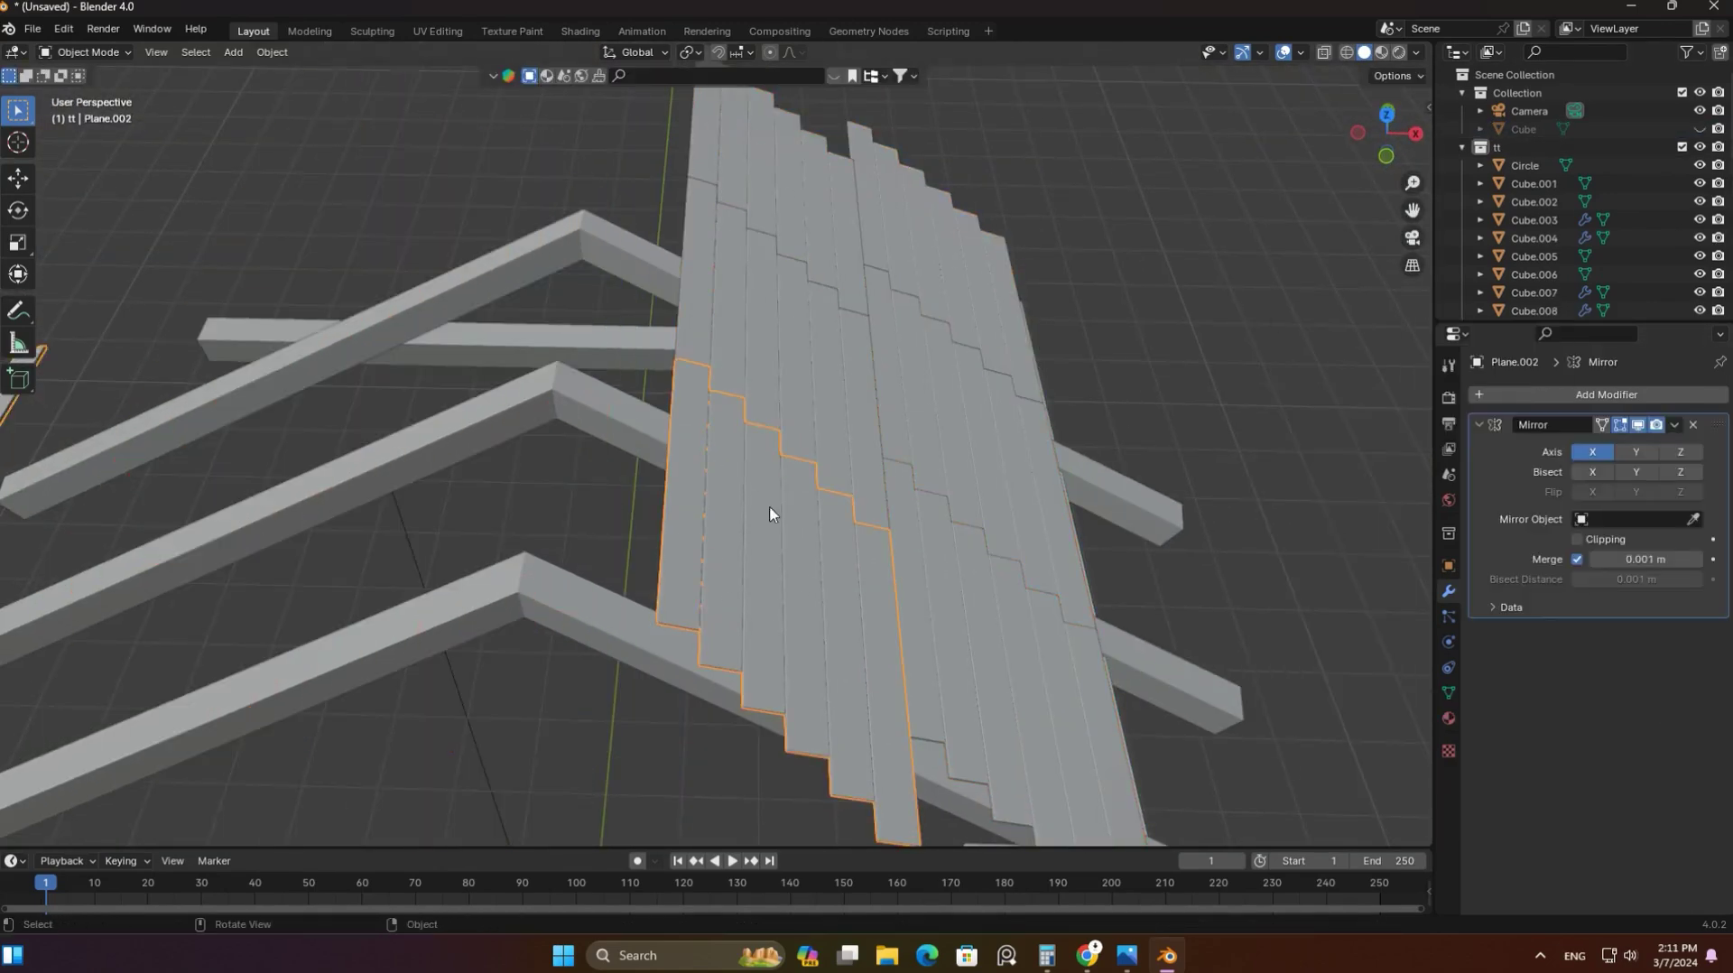
scroll(767, 511, "down", 5)
key("KP_1")
key("ctrl+alt+shift+c")
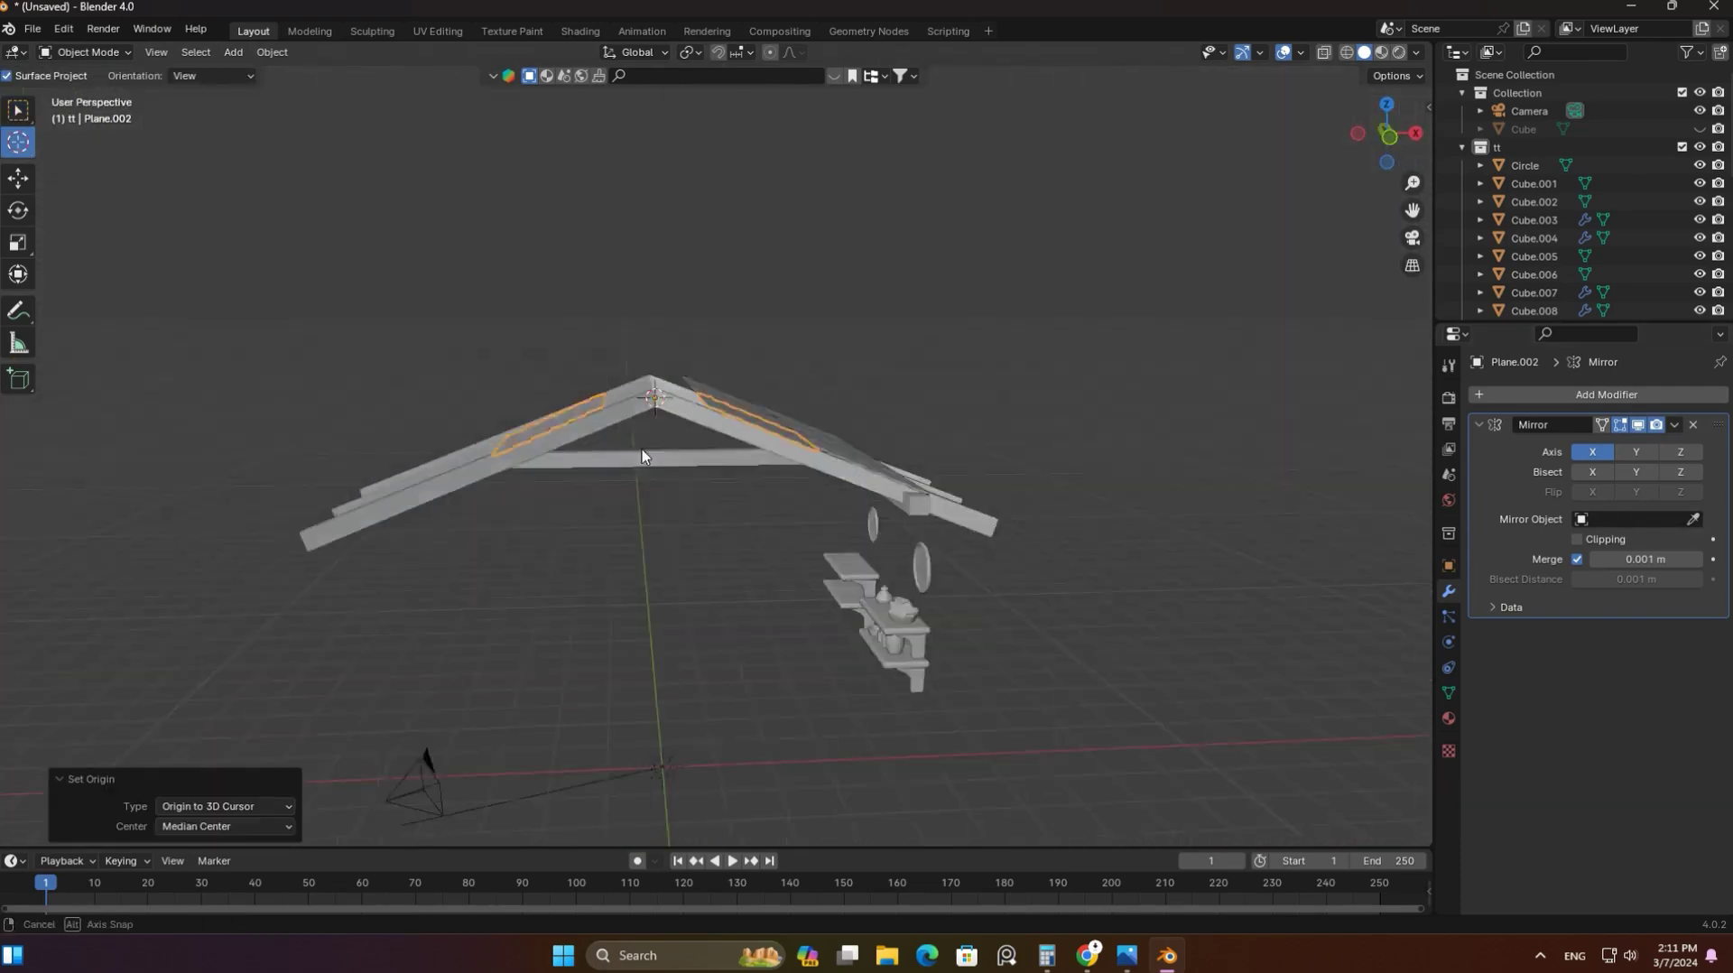
middle_click_drag(652, 390, 631, 451)
Select the other roof plank plane and give it a Mirror modifier
left_click(11, 110)
left_click(844, 506)
left_click(1606, 395)
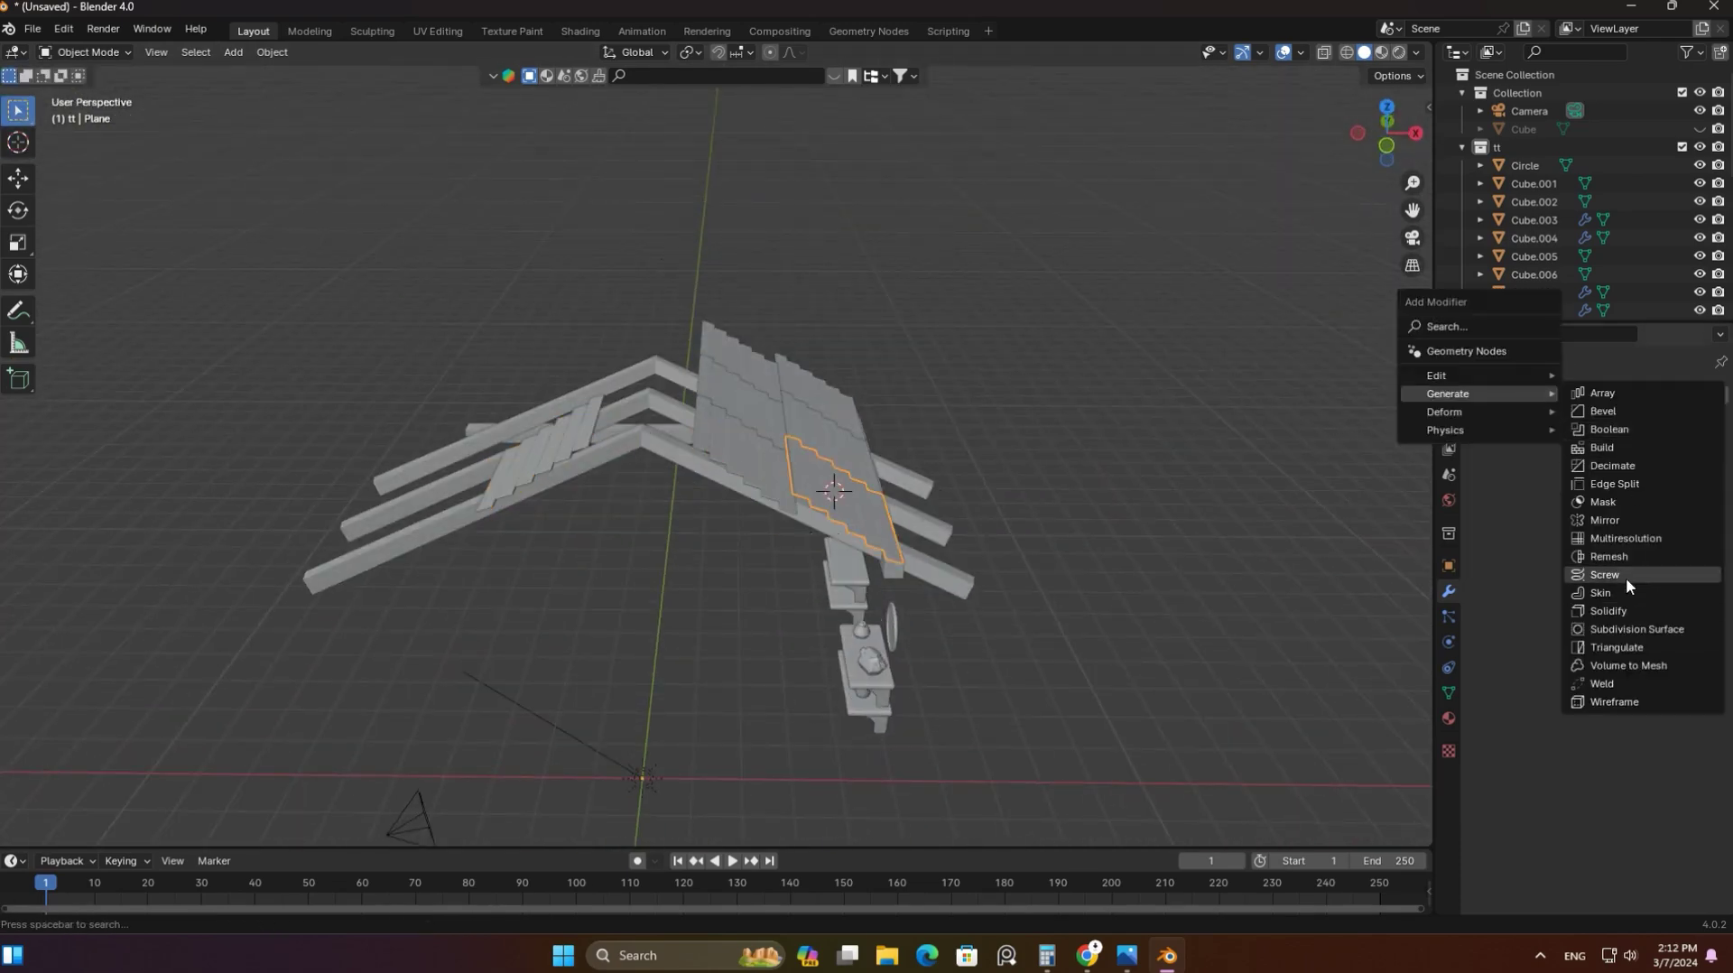
middle_click_drag(1264, 587, 1009, 576)
key("KP_1")
left_click(817, 442)
middle_click_drag(880, 415, 913, 321)
left_click(913, 322)
middle_click_drag(1161, 515, 1264, 542)
left_click(1606, 395)
left_click(1298, 526)
Set the plank's origin to the 3D cursor at the roof apex, then view the kitchen reference image
key("KP_1")
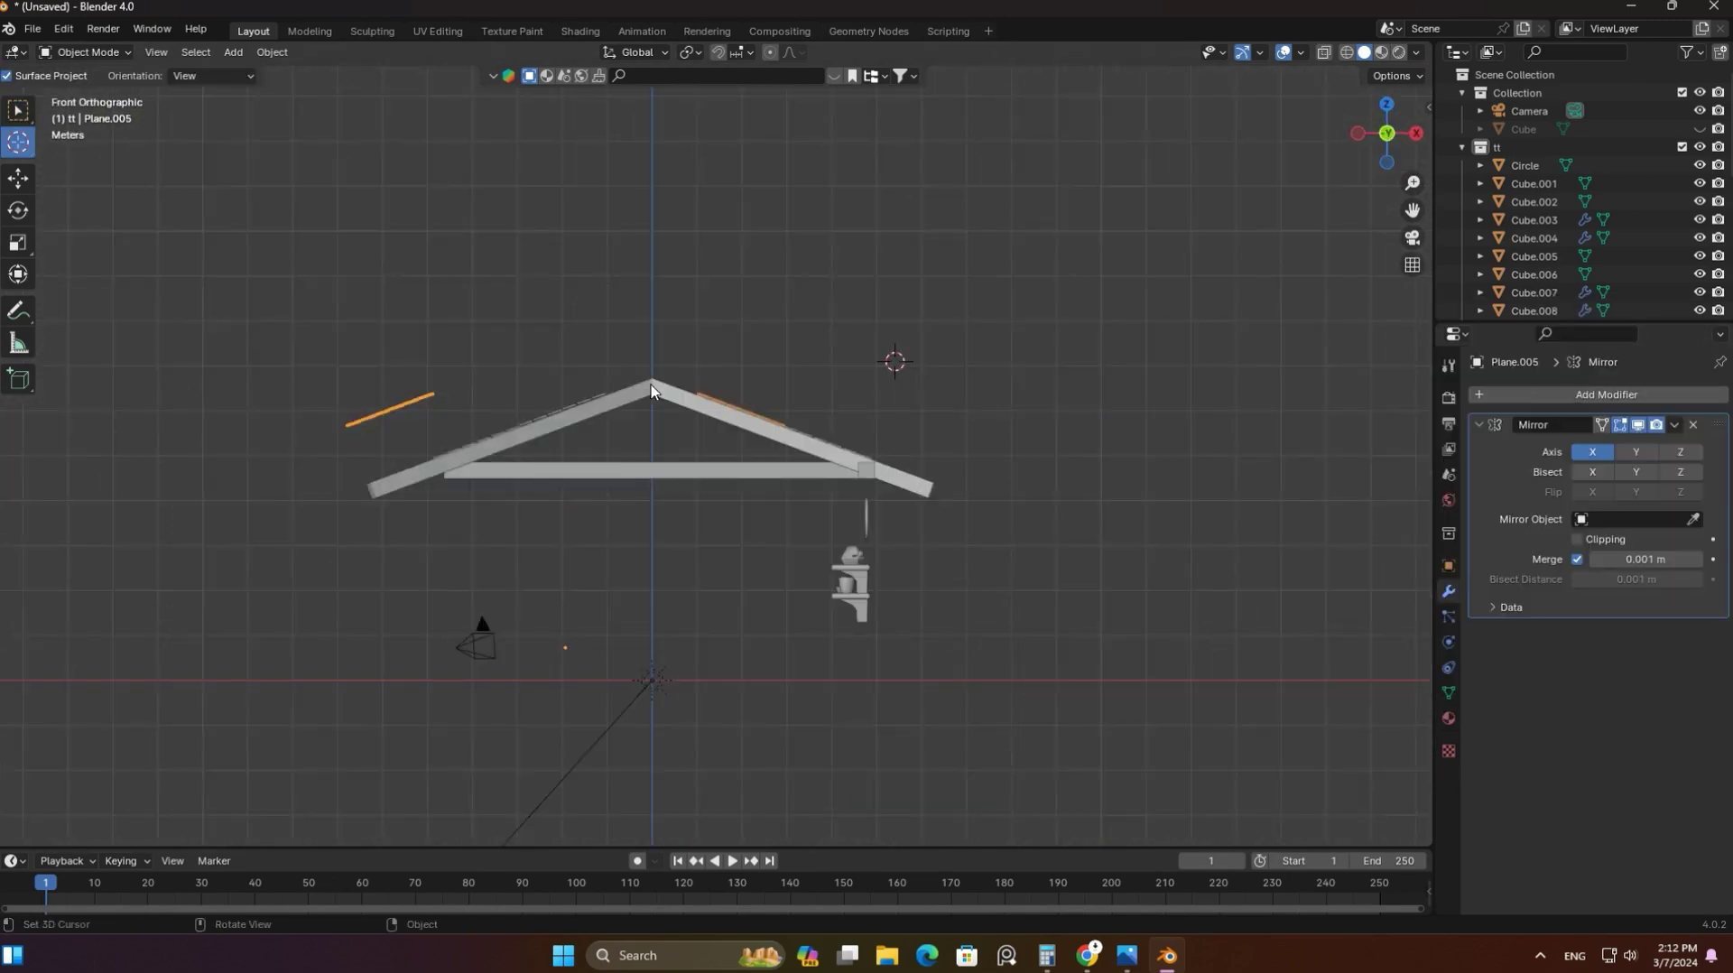
left_click(643, 387)
right_click(578, 271)
left_click(801, 403)
key("KP_1")
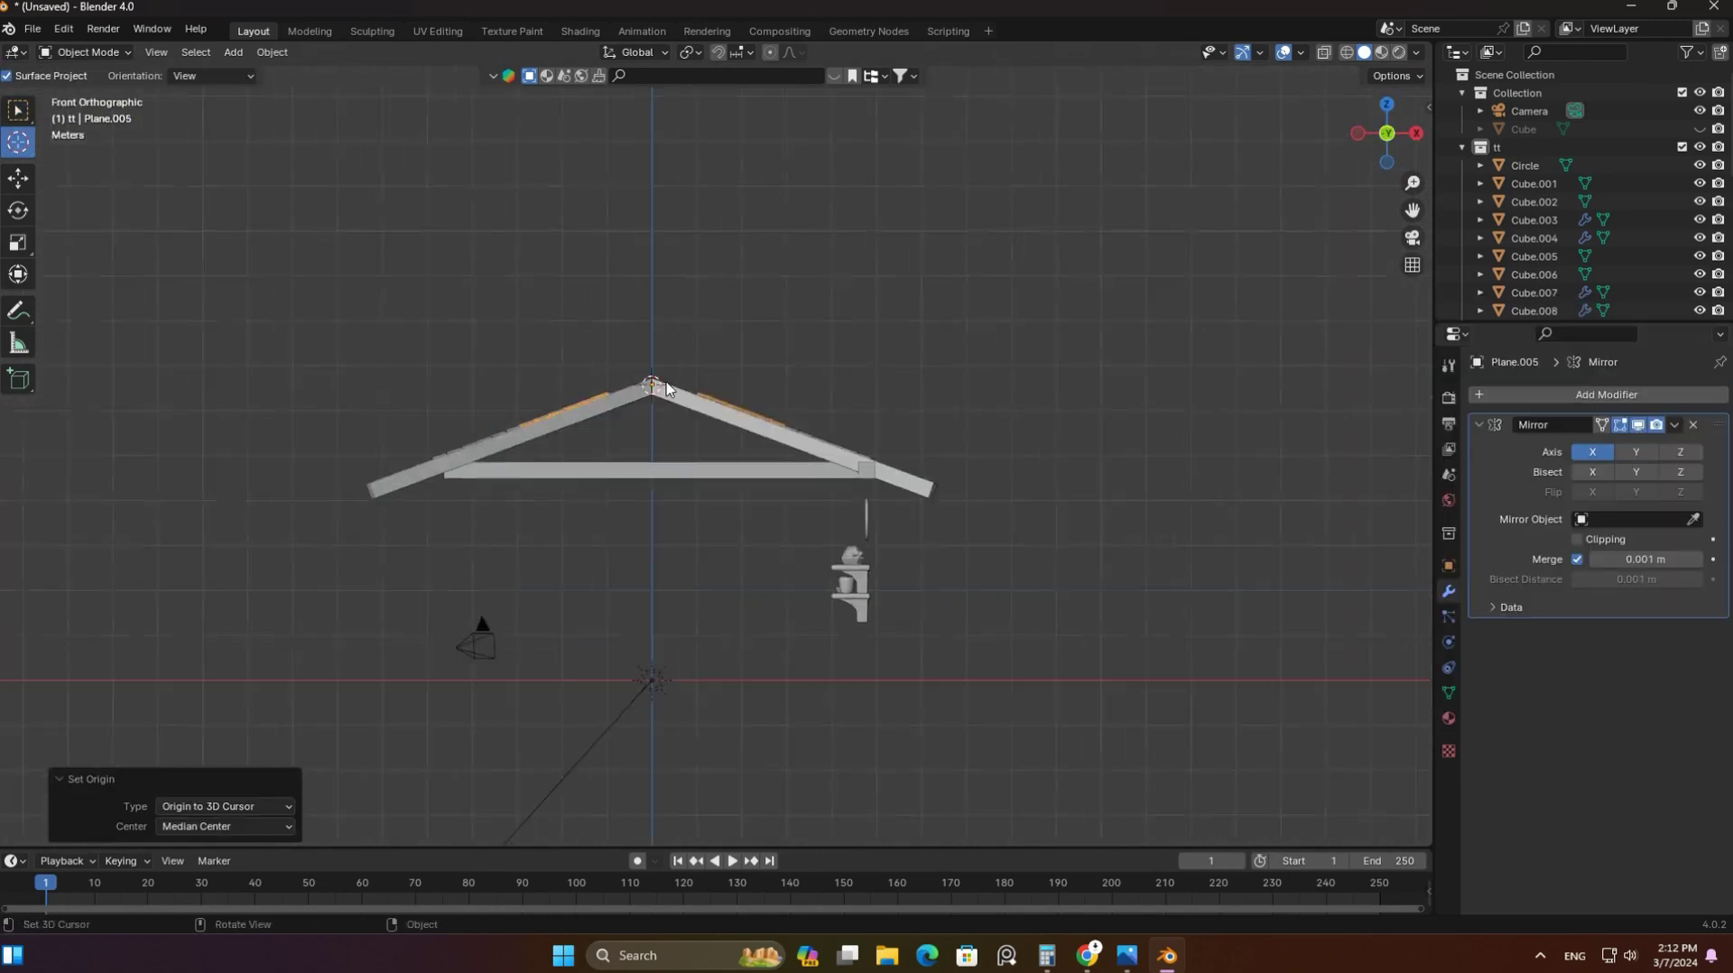
middle_click_drag(819, 398, 754, 371)
right_click(755, 371)
key("Escape")
key("KP_0")
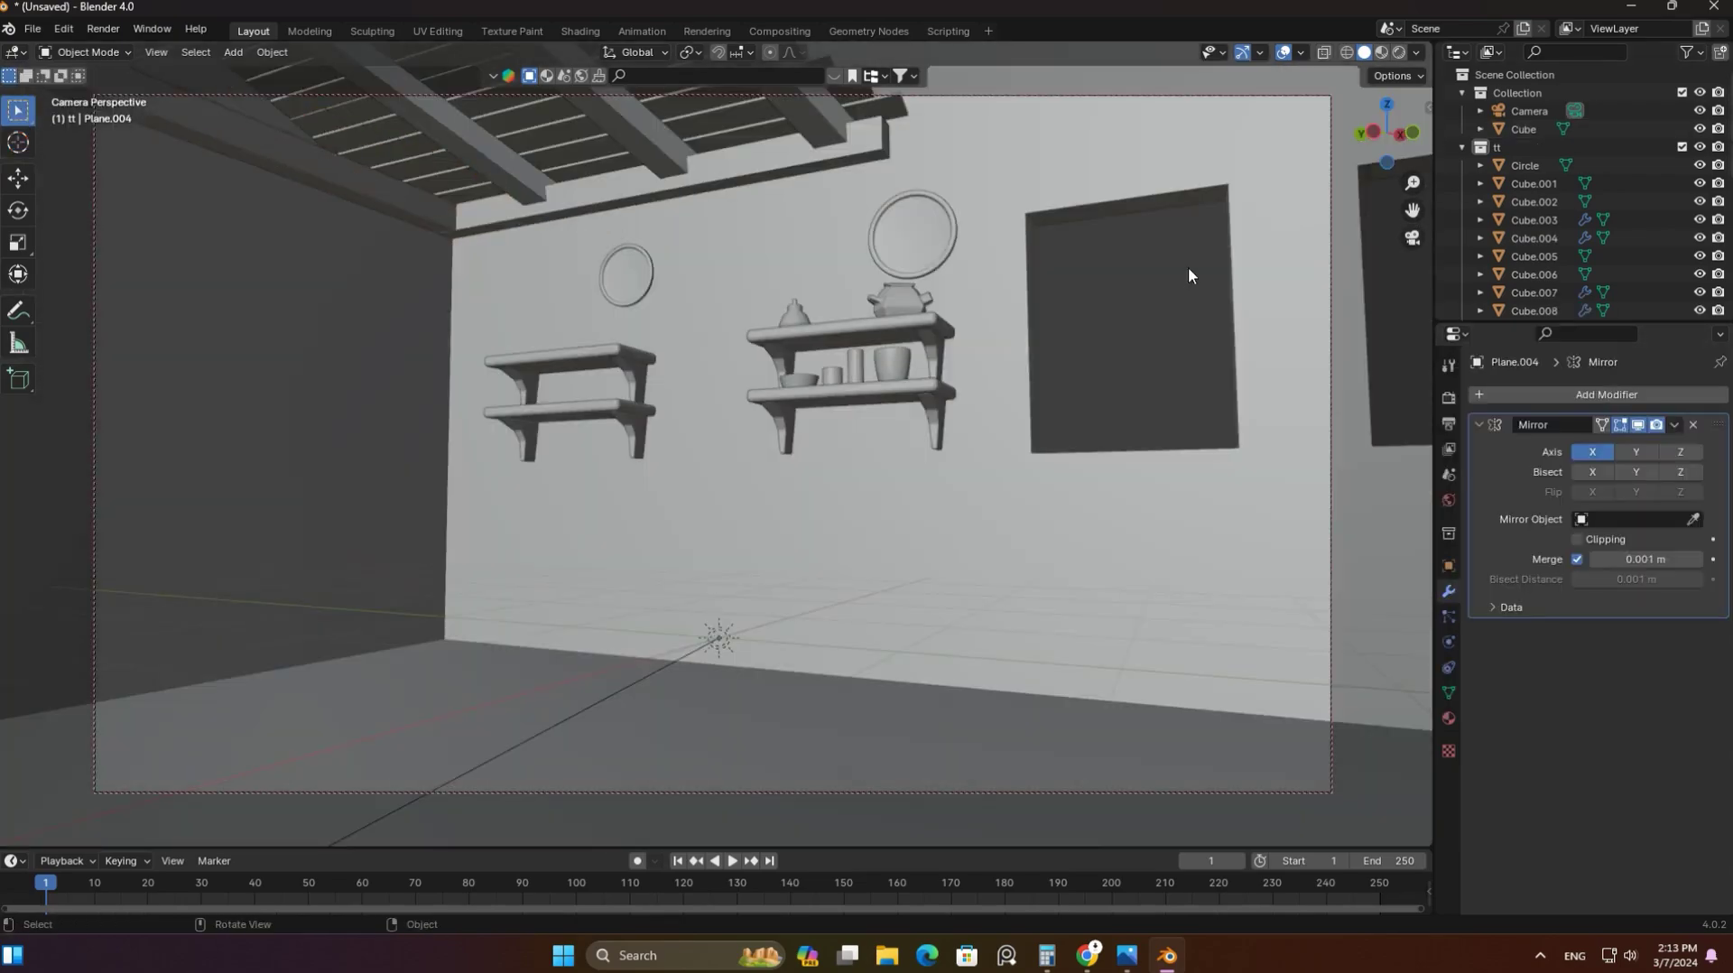
key("alt+Tab")
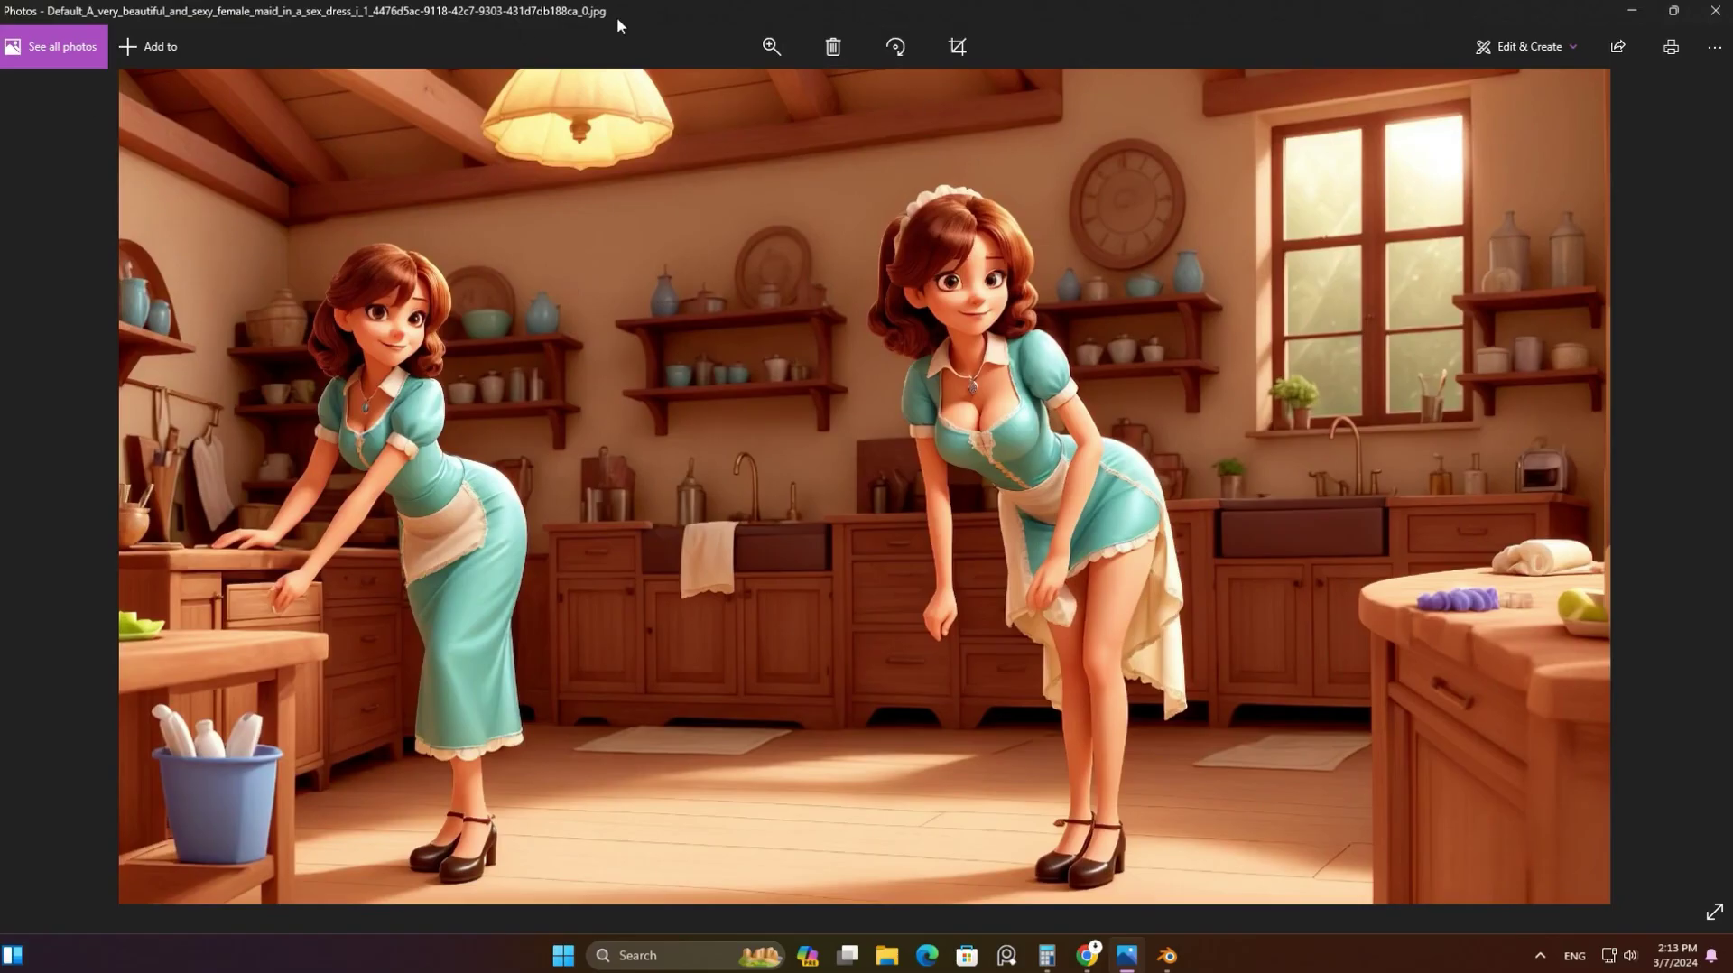
Go back from the kitchen reference image to Blender and orbit away from the camera
key("alt+Tab")
middle_click_drag(1237, 311, 1176, 162)
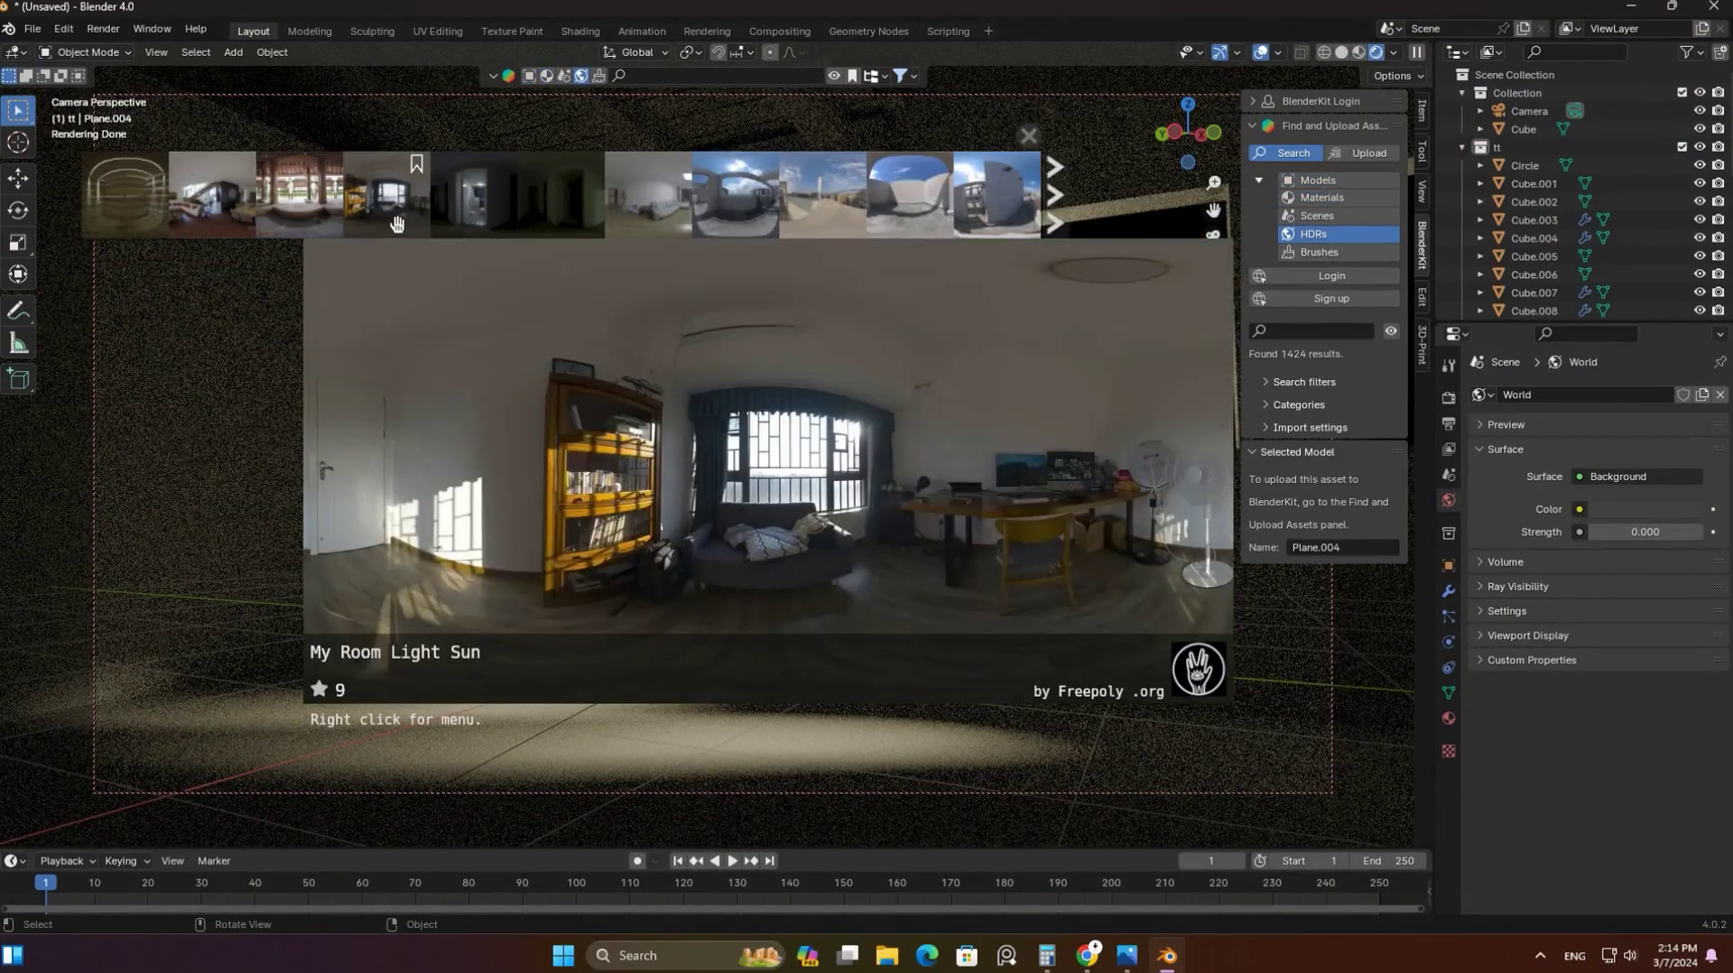
Download and apply the Hall and dining room HDRI from the BlenderKit browser
scroll(271, 194, "down", 3)
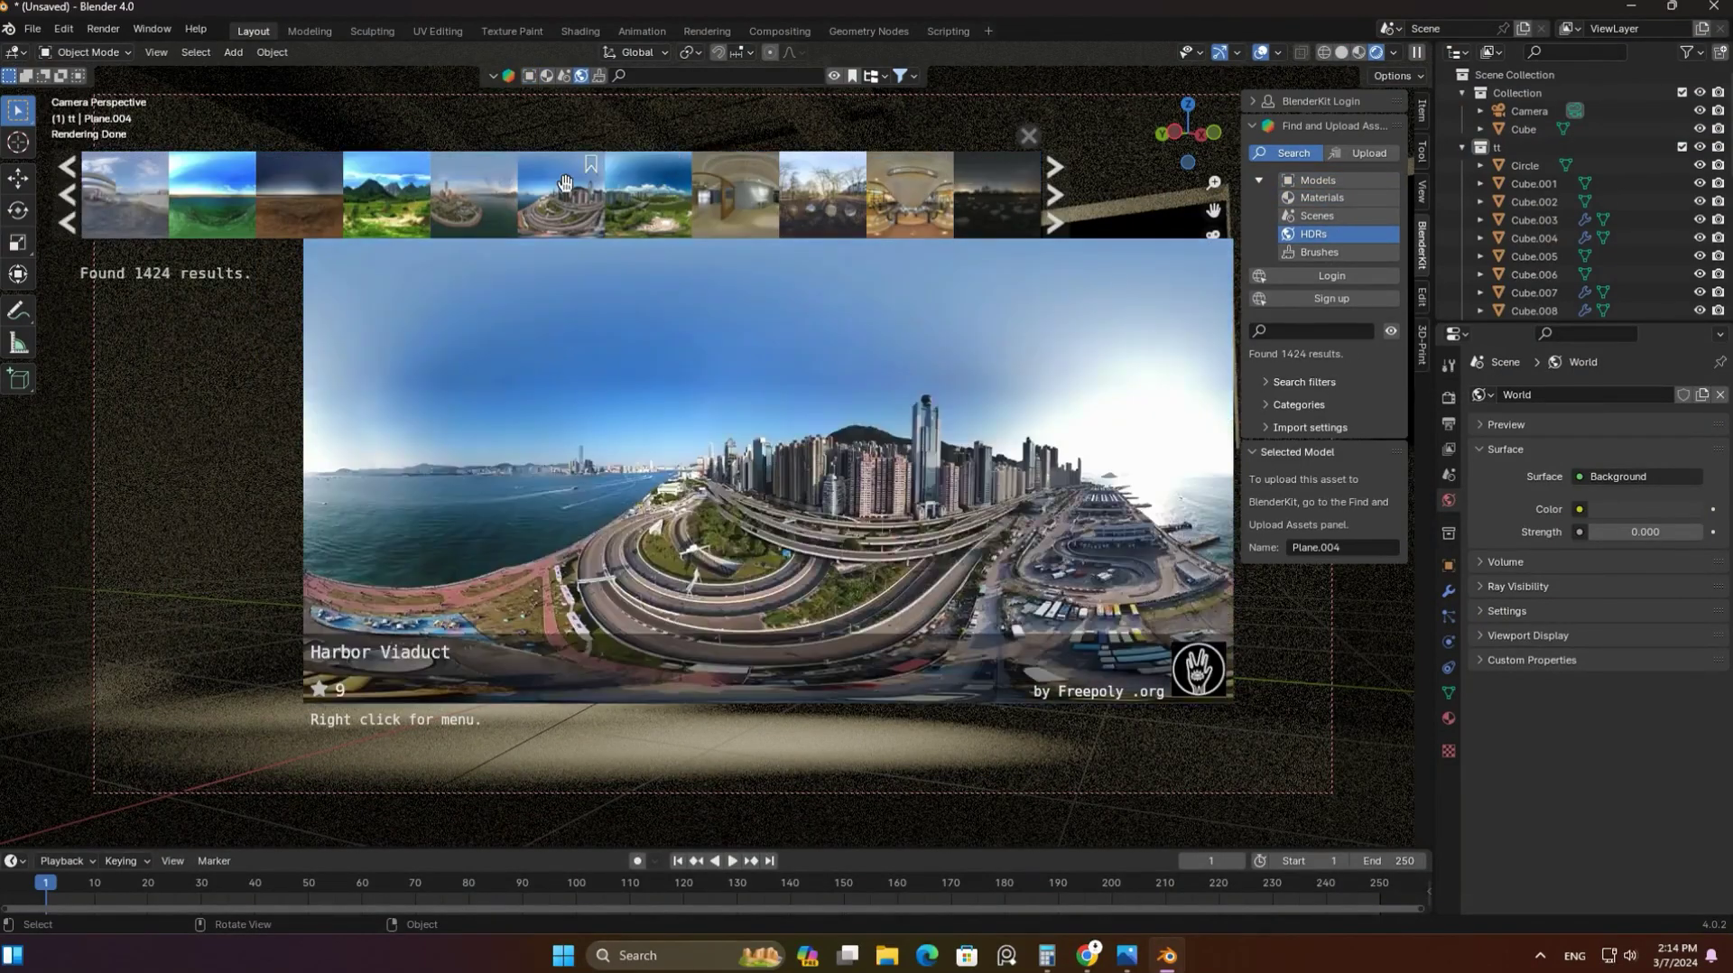
scroll(460, 209, "up", 3)
left_click(461, 209)
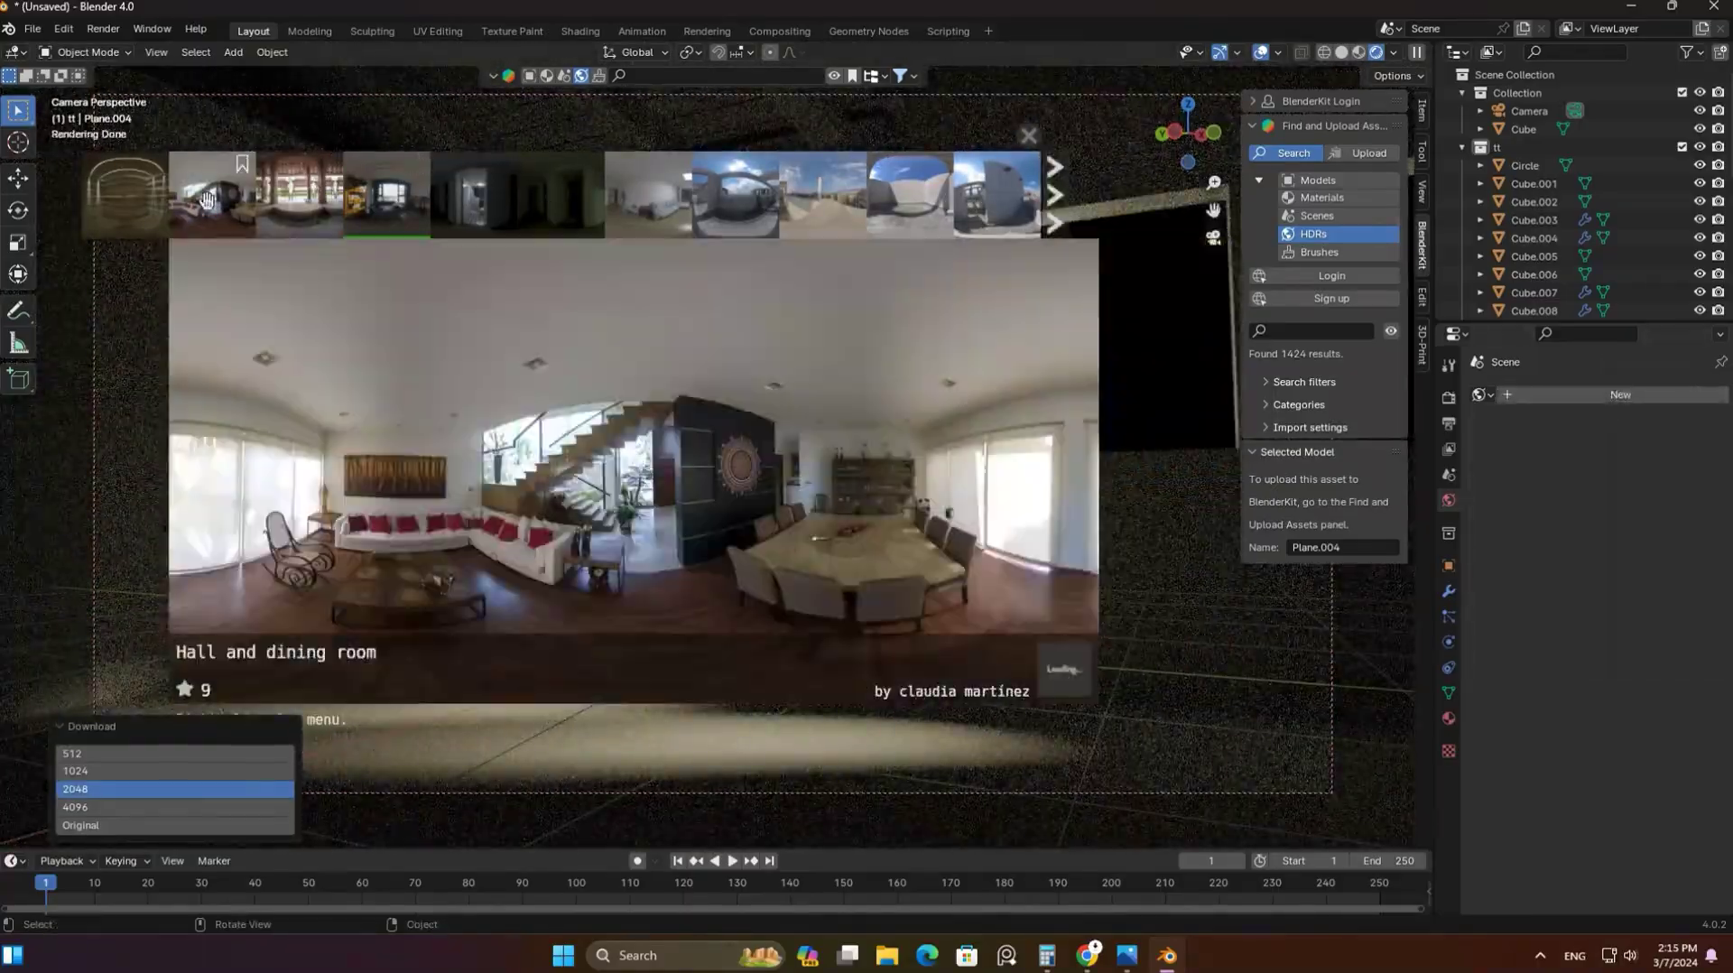
left_click(213, 194)
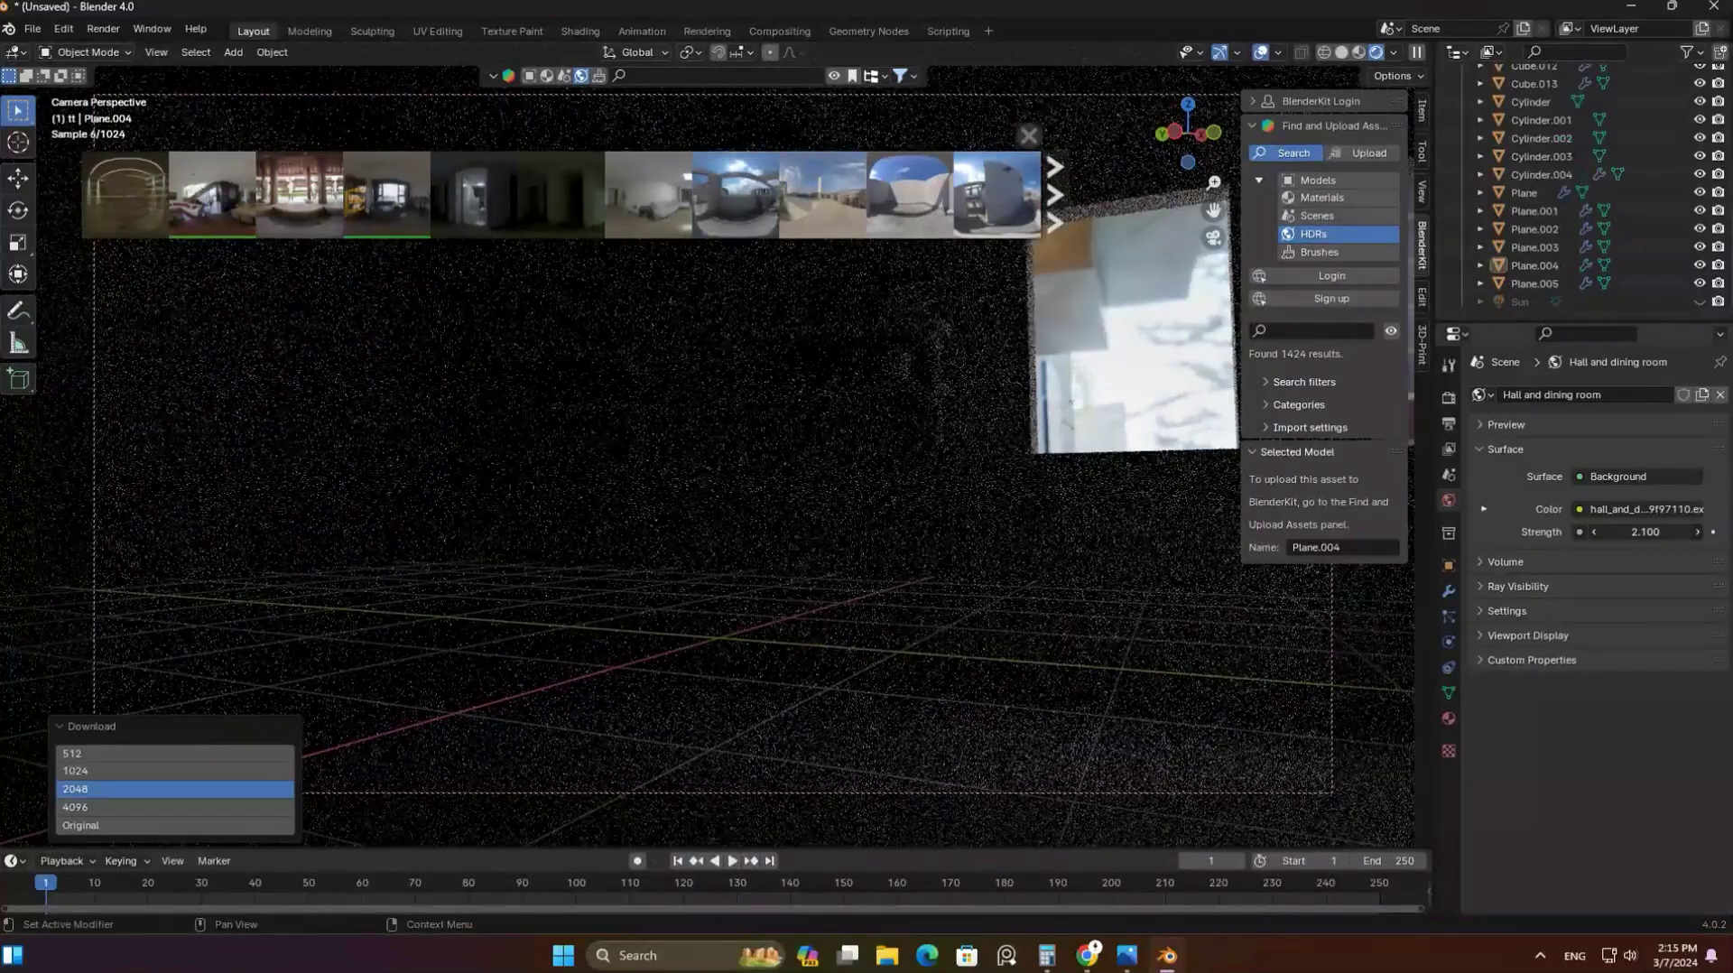
Rotate the HDRI around the vertical axis and raise the background strength to 9.800
left_click(1483, 587)
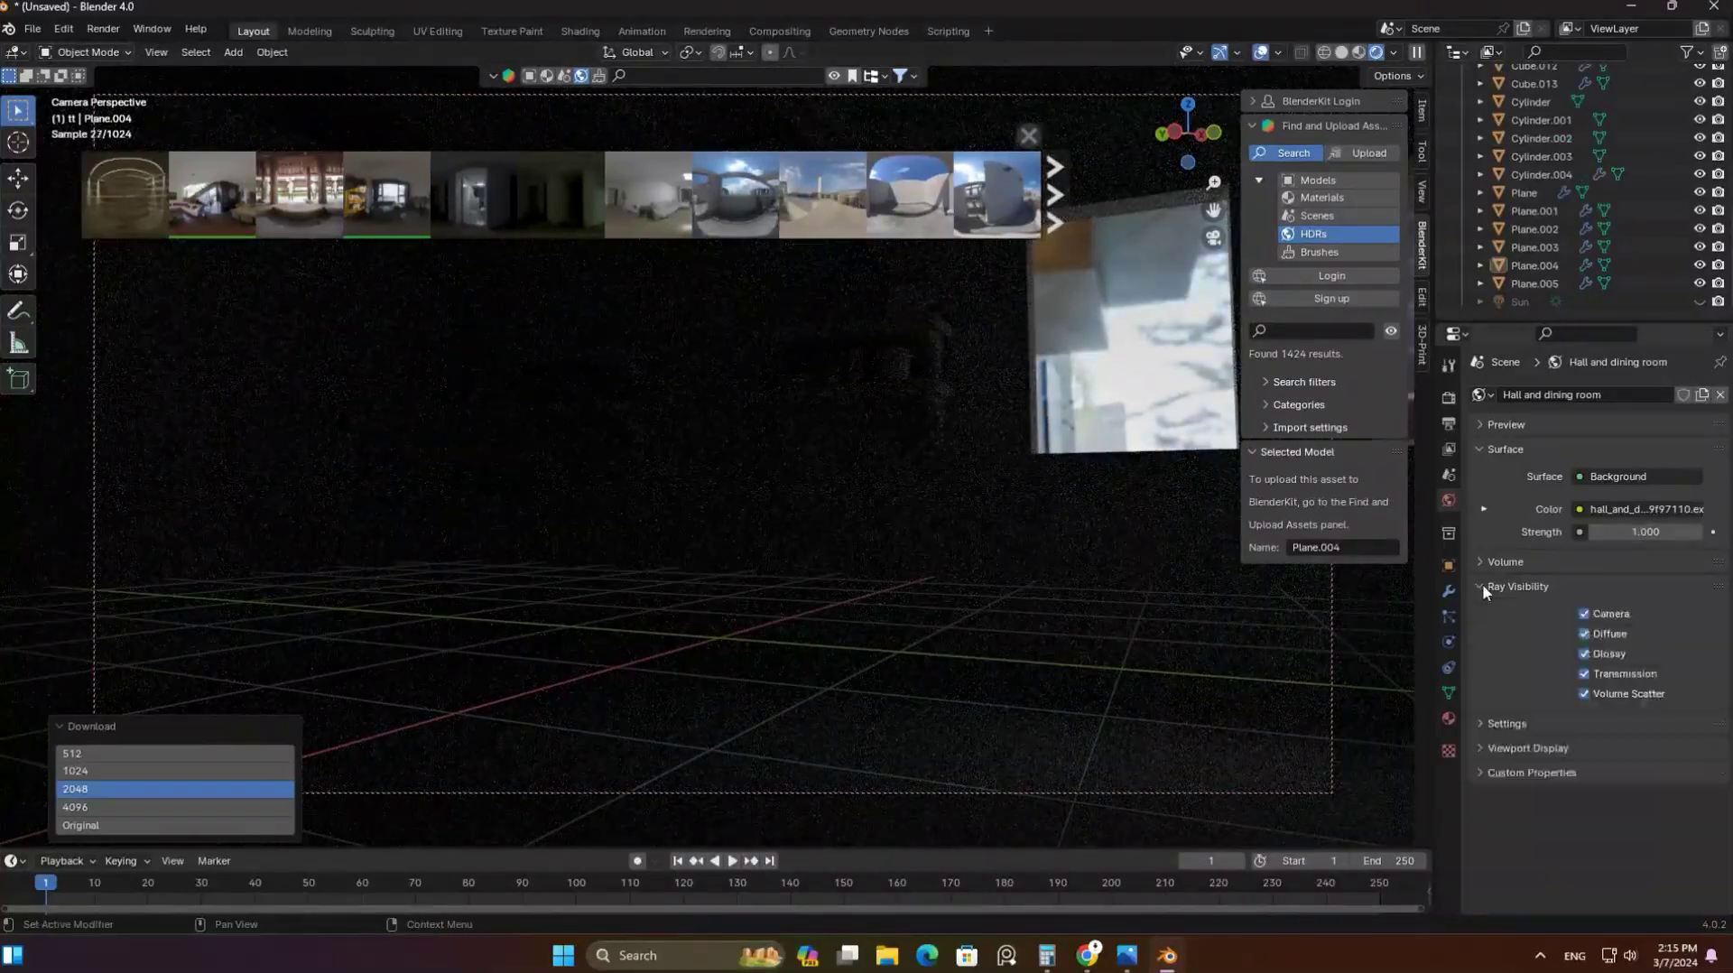
left_click(1483, 508)
scroll(1535, 542, "down", 3)
mouse_move(1652, 691)
left_mouse_down()
mouse_move(1697, 692)
mouse_move(1670, 674)
mouse_move(1607, 691)
left_mouse_up()
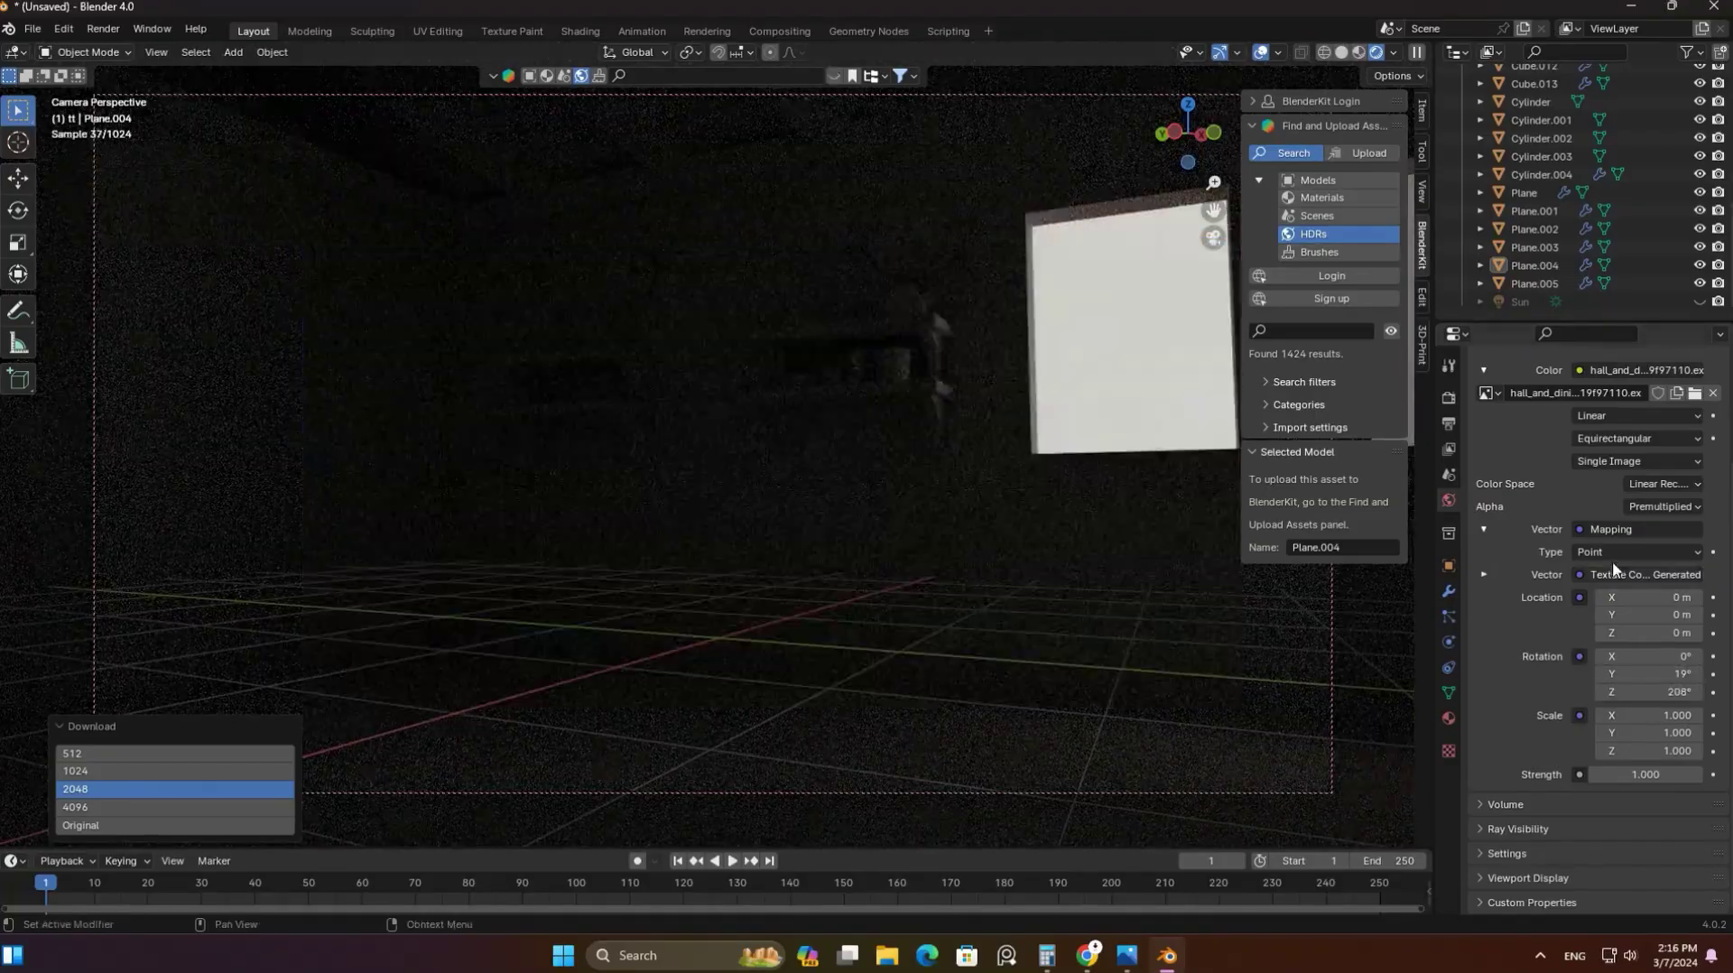
left_click(1483, 369)
left_click_drag(1645, 531, 1715, 532)
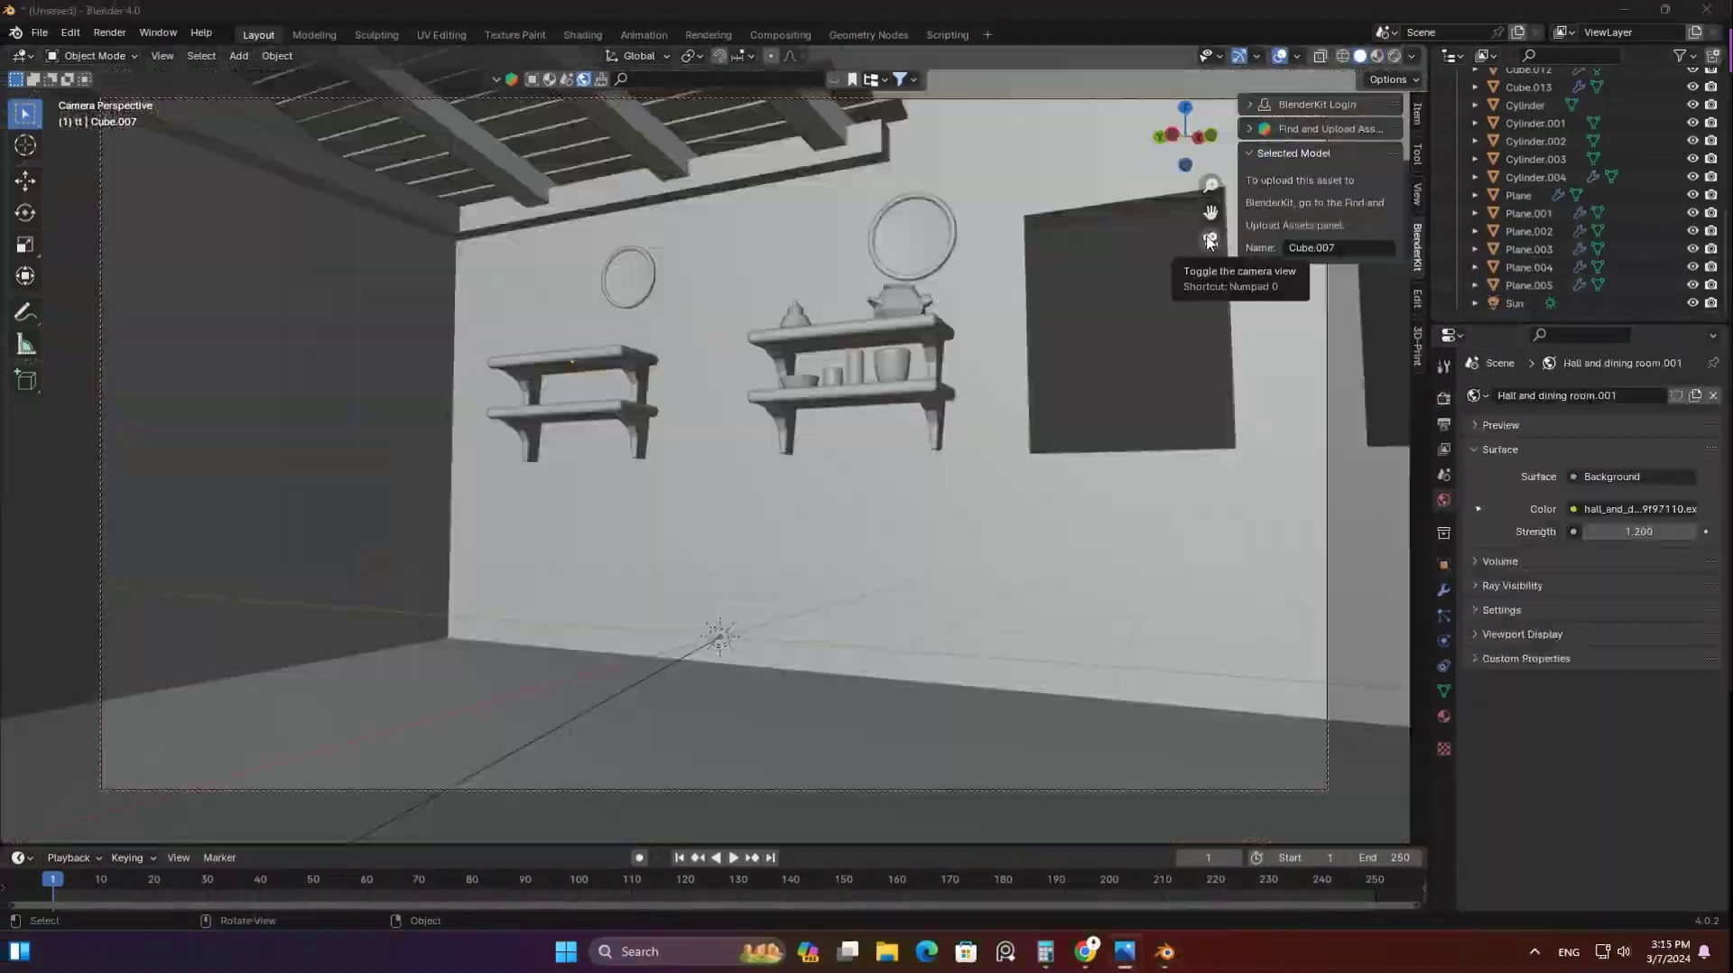
key("shift+a")
Add a cube, shrink it and move it onto the floor beneath the wall shelves
left_click(903, 470)
middle_click_drag(903, 469, 948, 372)
key("Tab")
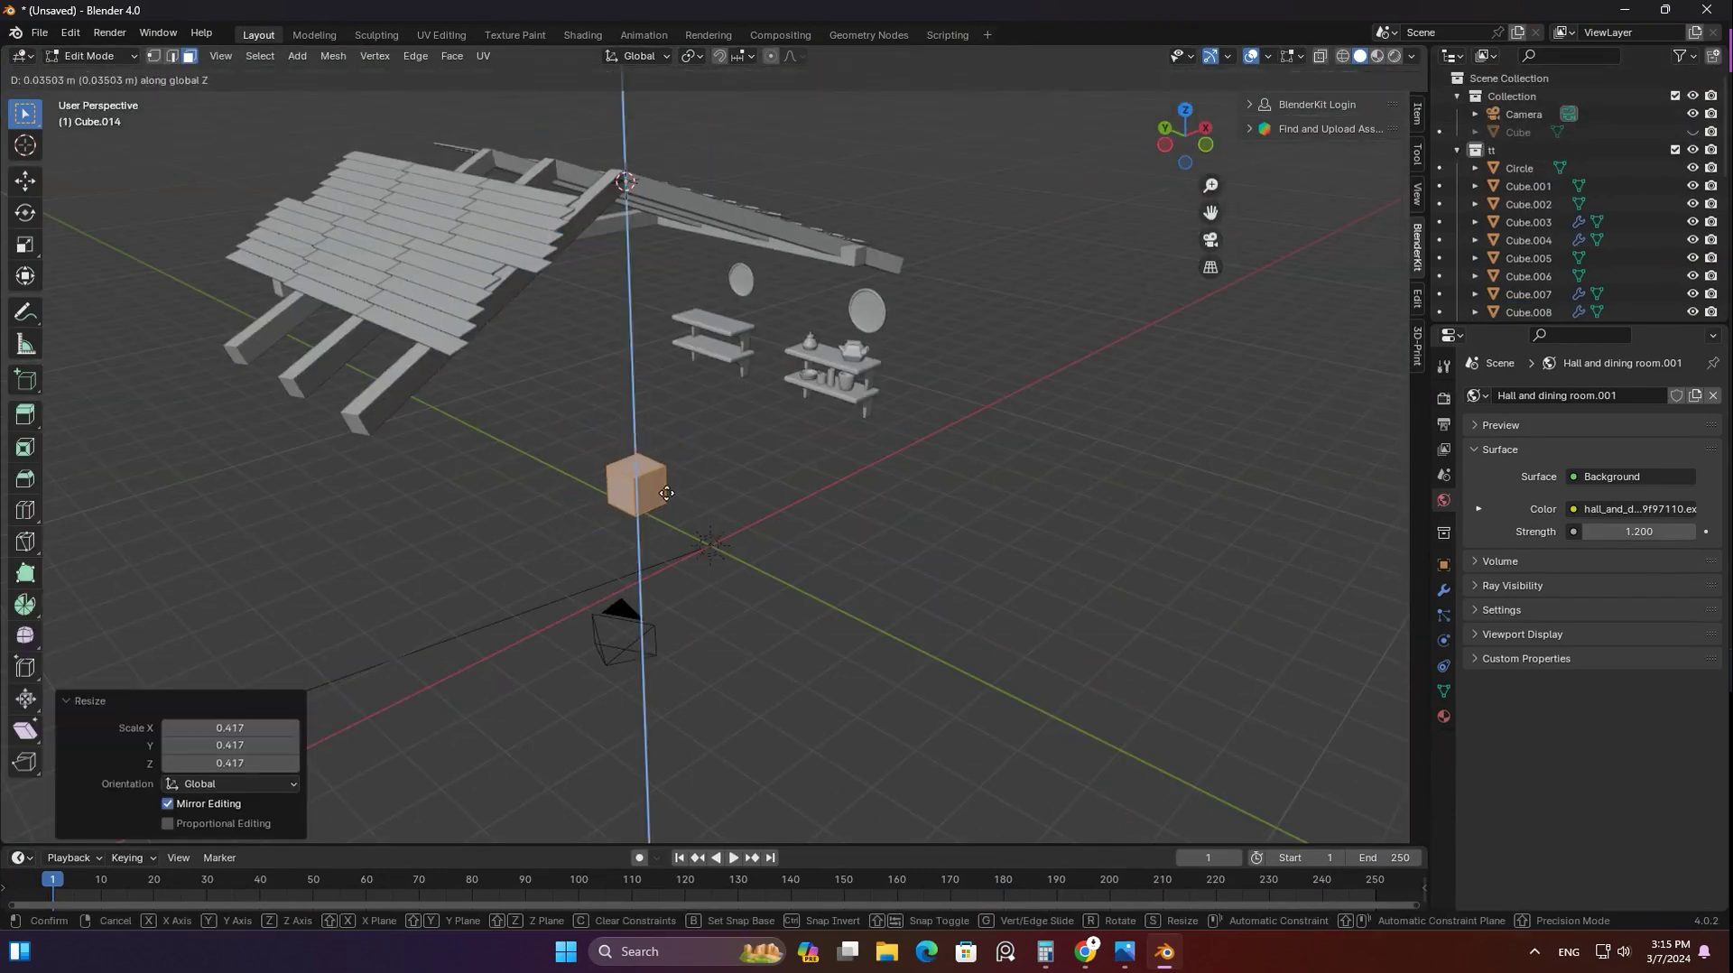
key("ctrl+KP_3")
scroll(810, 494, "up", 4)
left_click(991, 451)
key("shift+z")
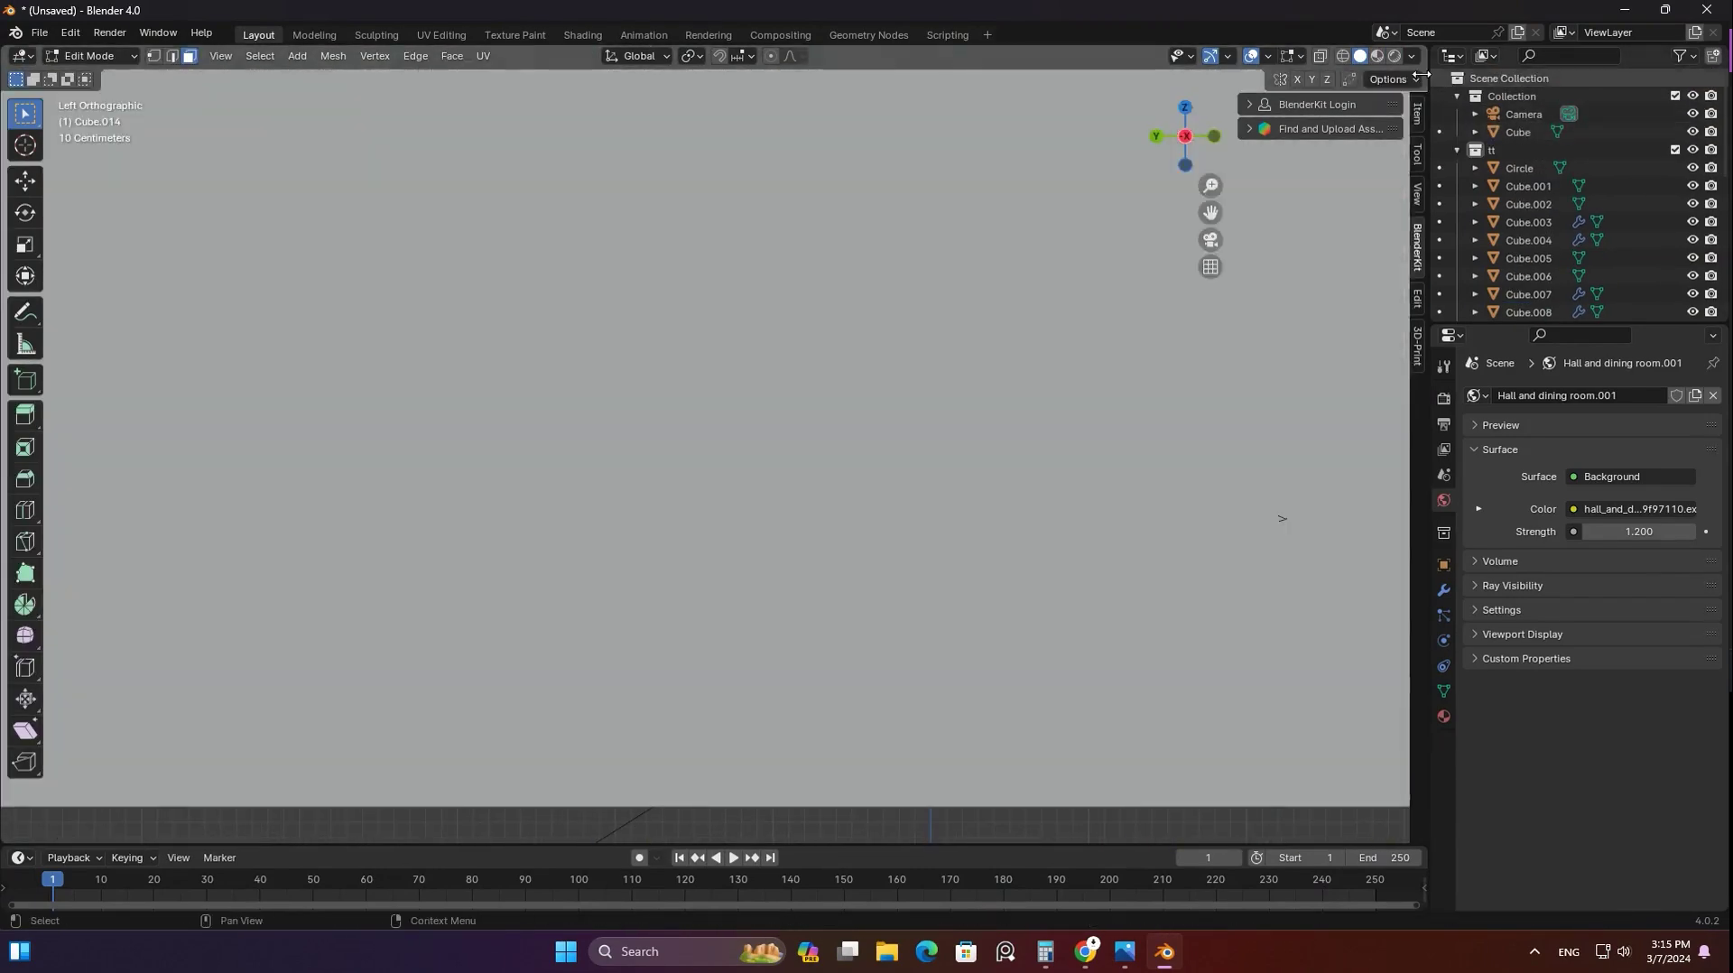
key("g")
left_click(977, 530)
key("KP_0")
key("shift+z")
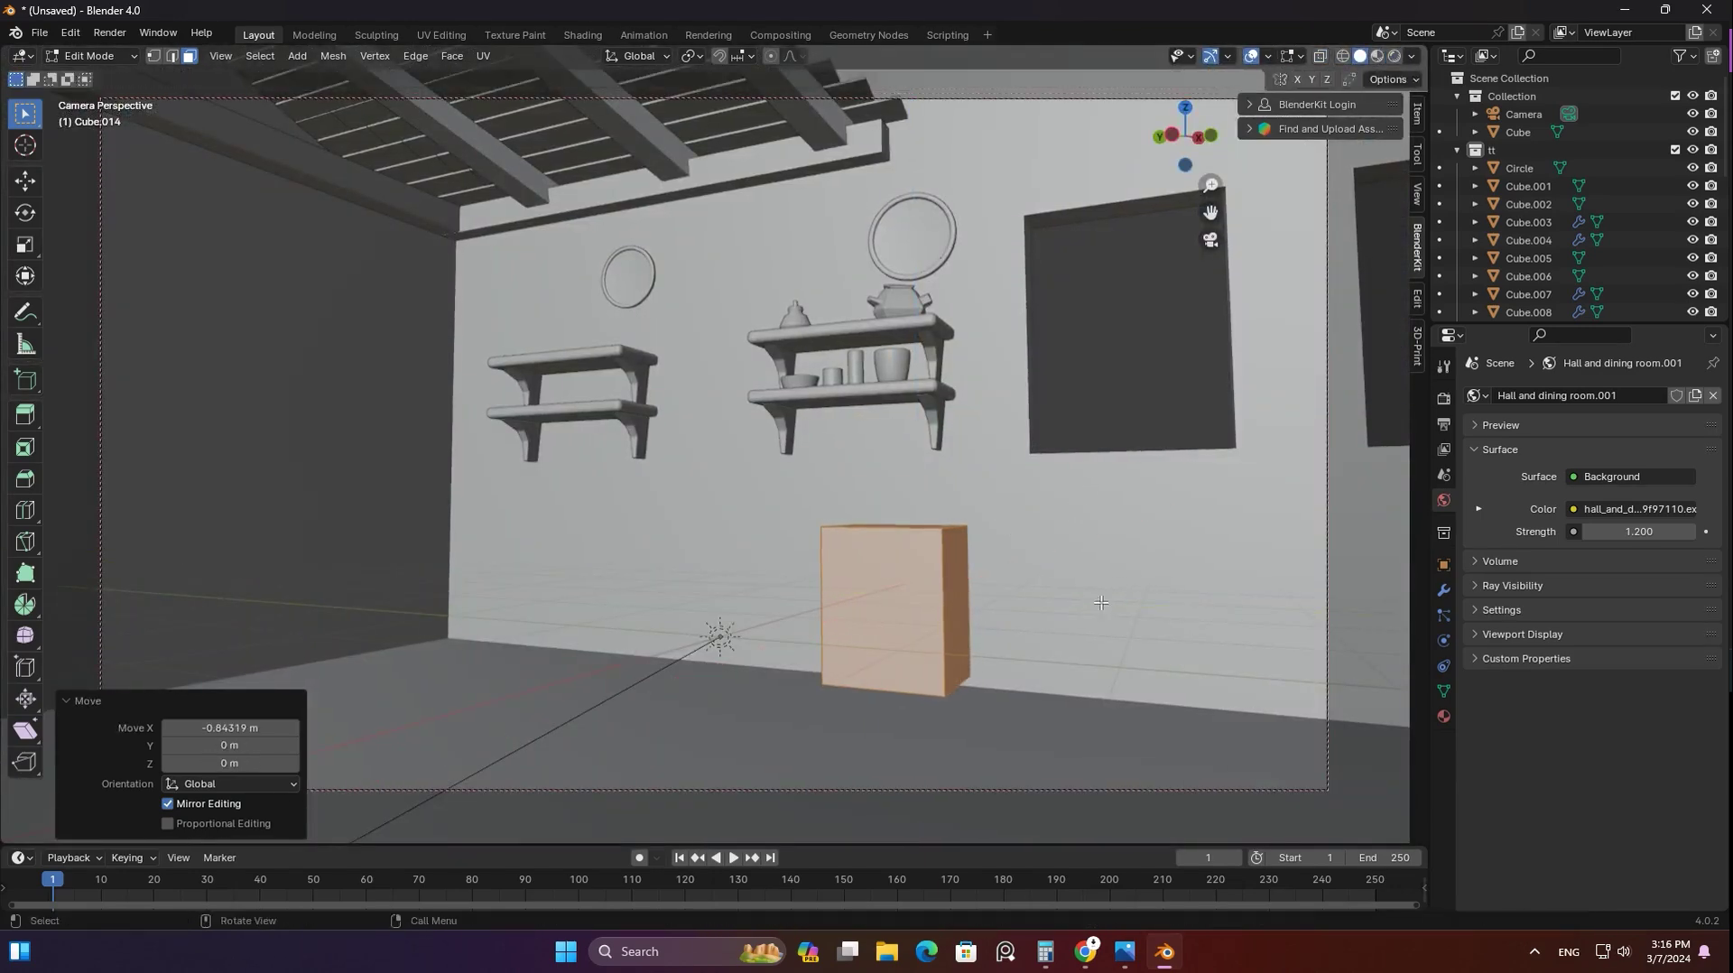
Extrude the cube's top face band 0.1 m outward along its normals
middle_click_drag(992, 568, 874, 426)
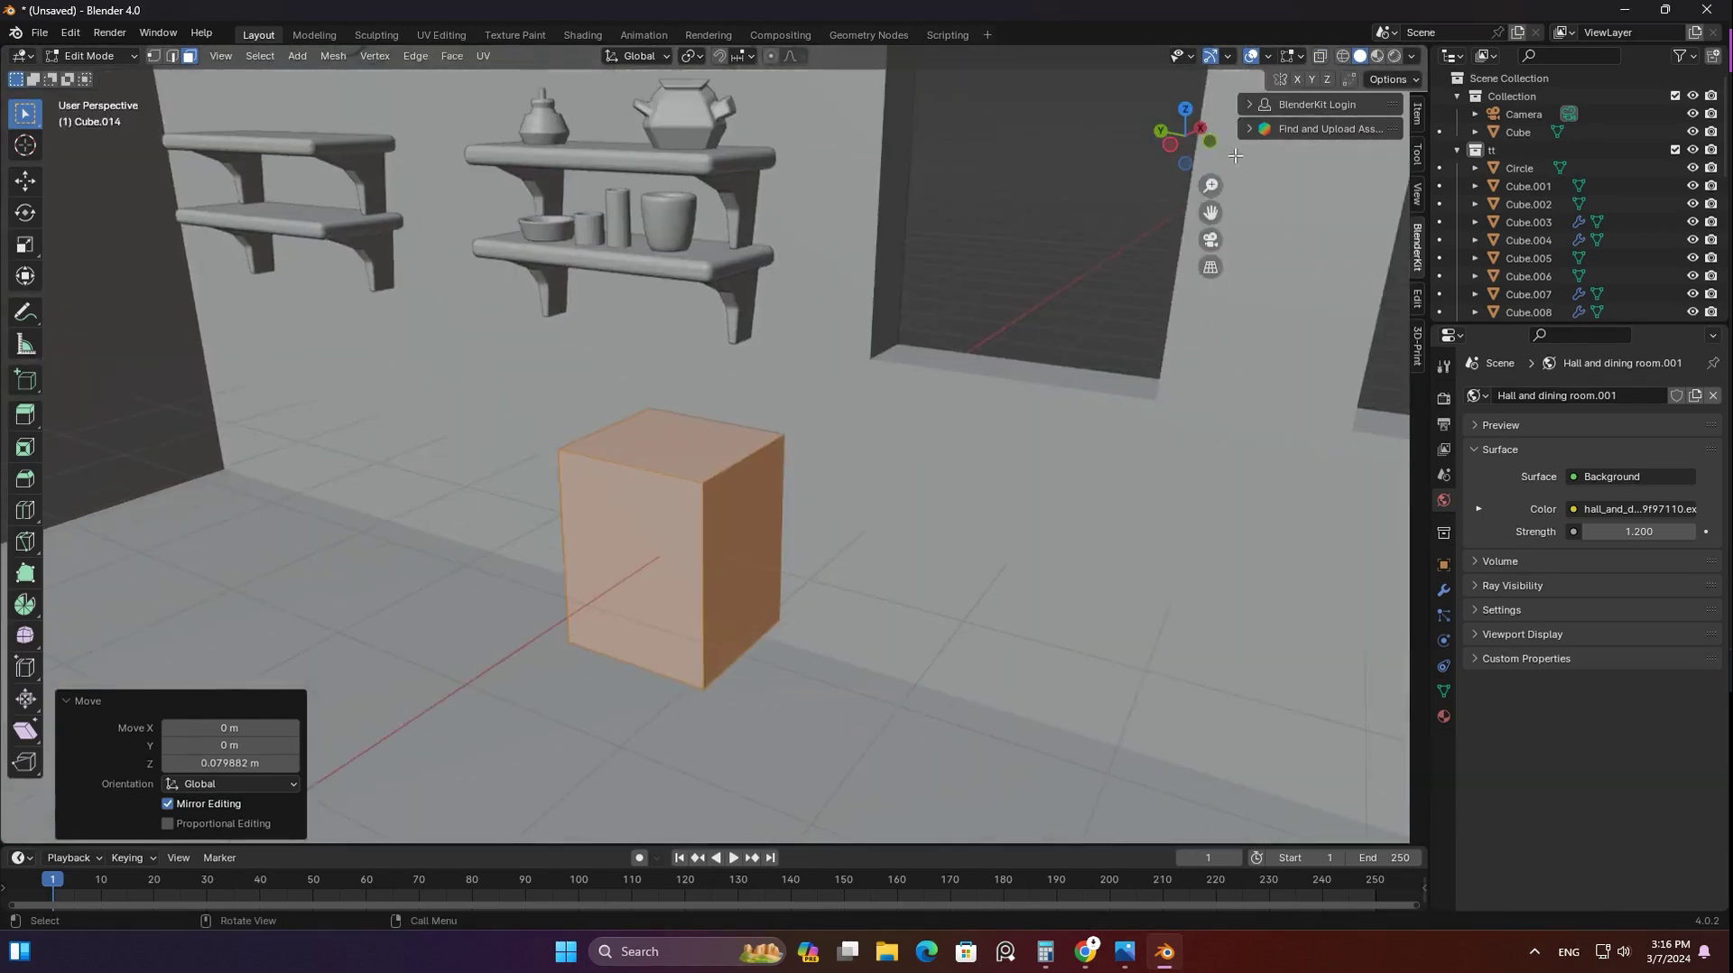
scroll(874, 426, "up", 2)
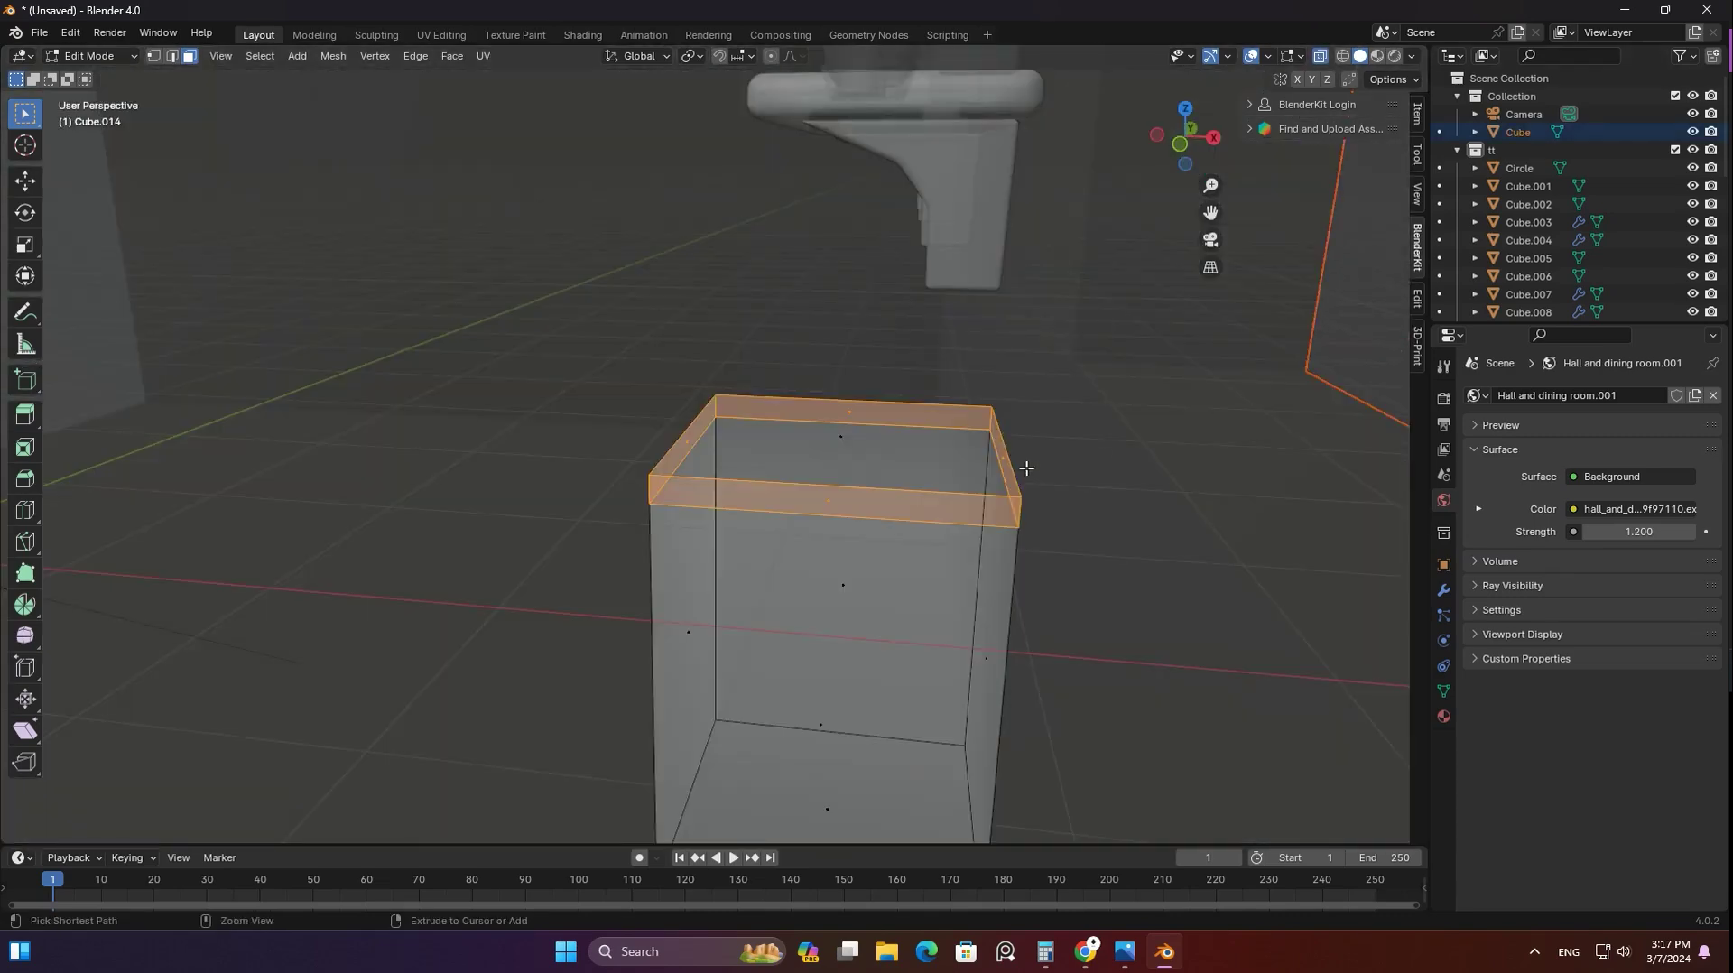
right_click(681, 514)
left_click(668, 610)
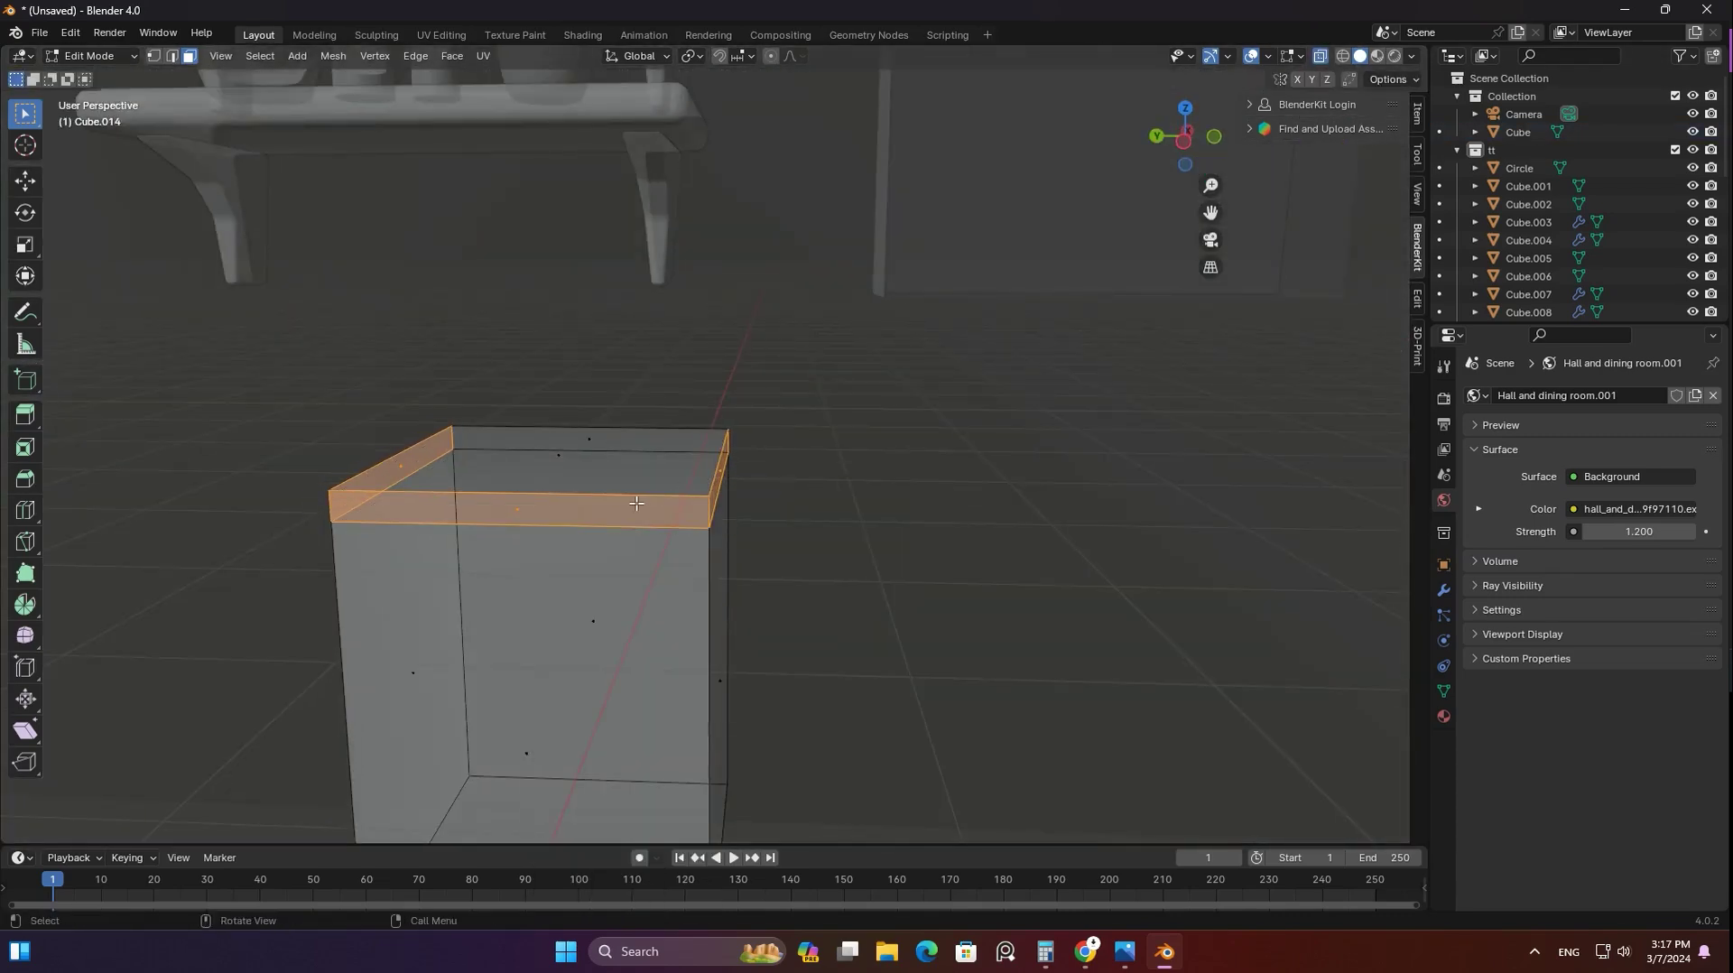
left_click(1342, 56)
key("Tab")
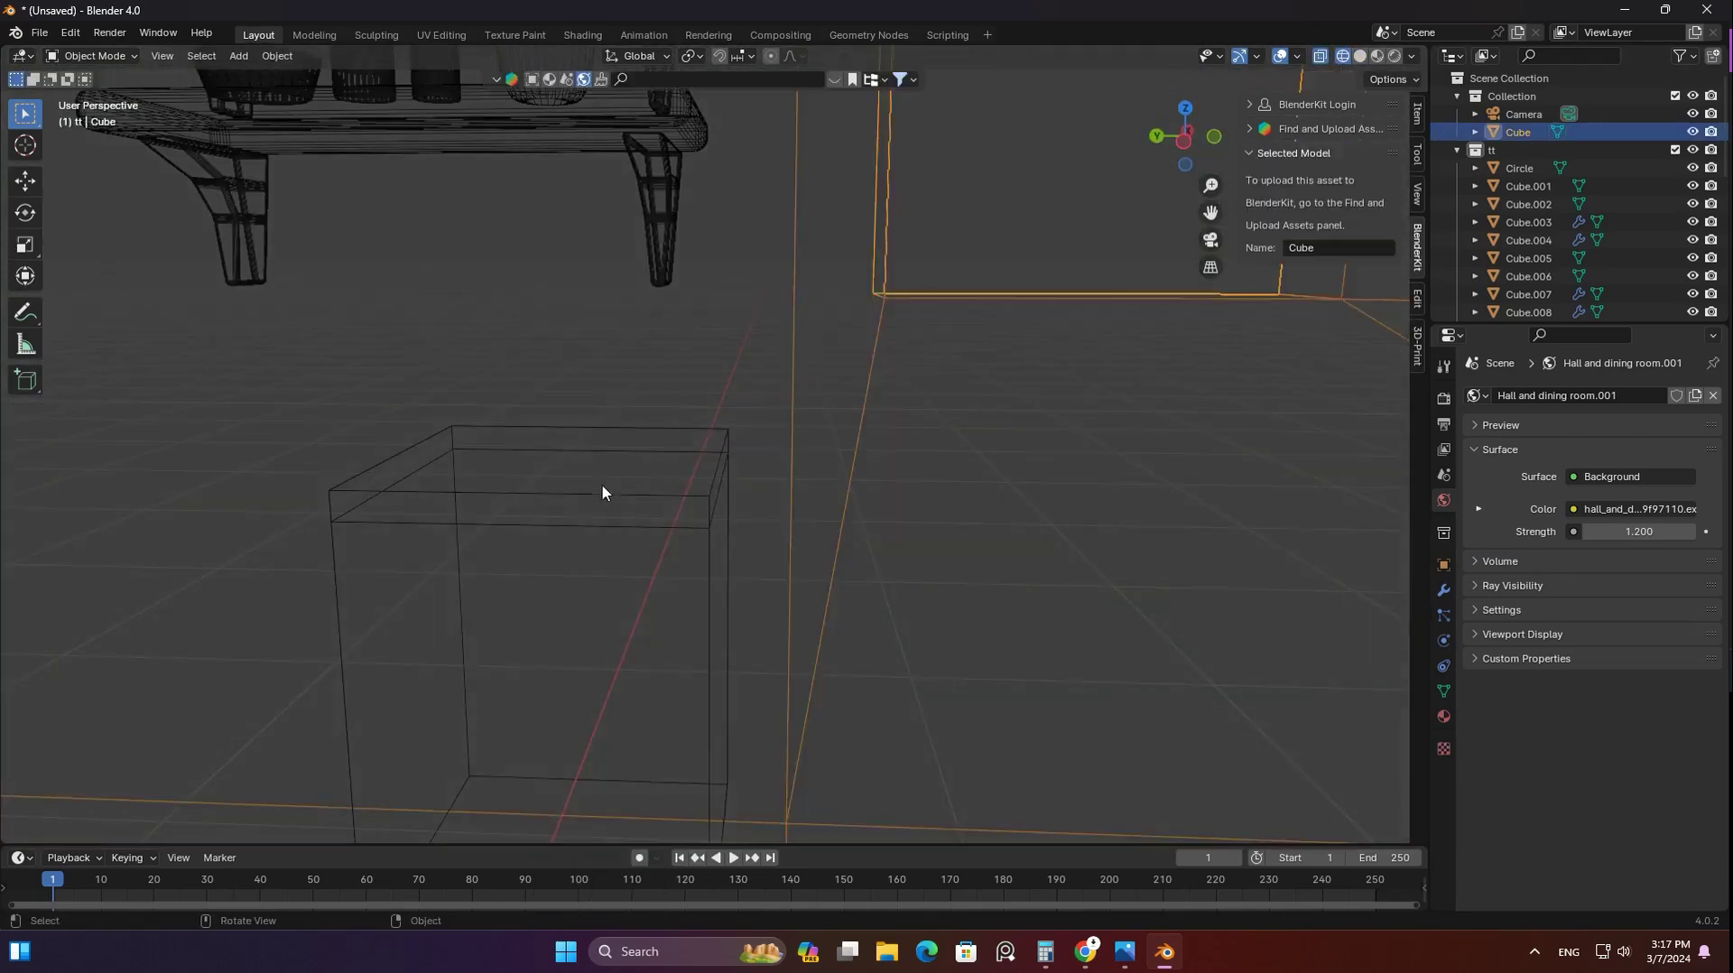
Widen the box by sliding its edges, then check it through the scene camera in solid display
left_click(473, 533)
right_click(658, 517)
left_click(639, 508)
key("KP_0")
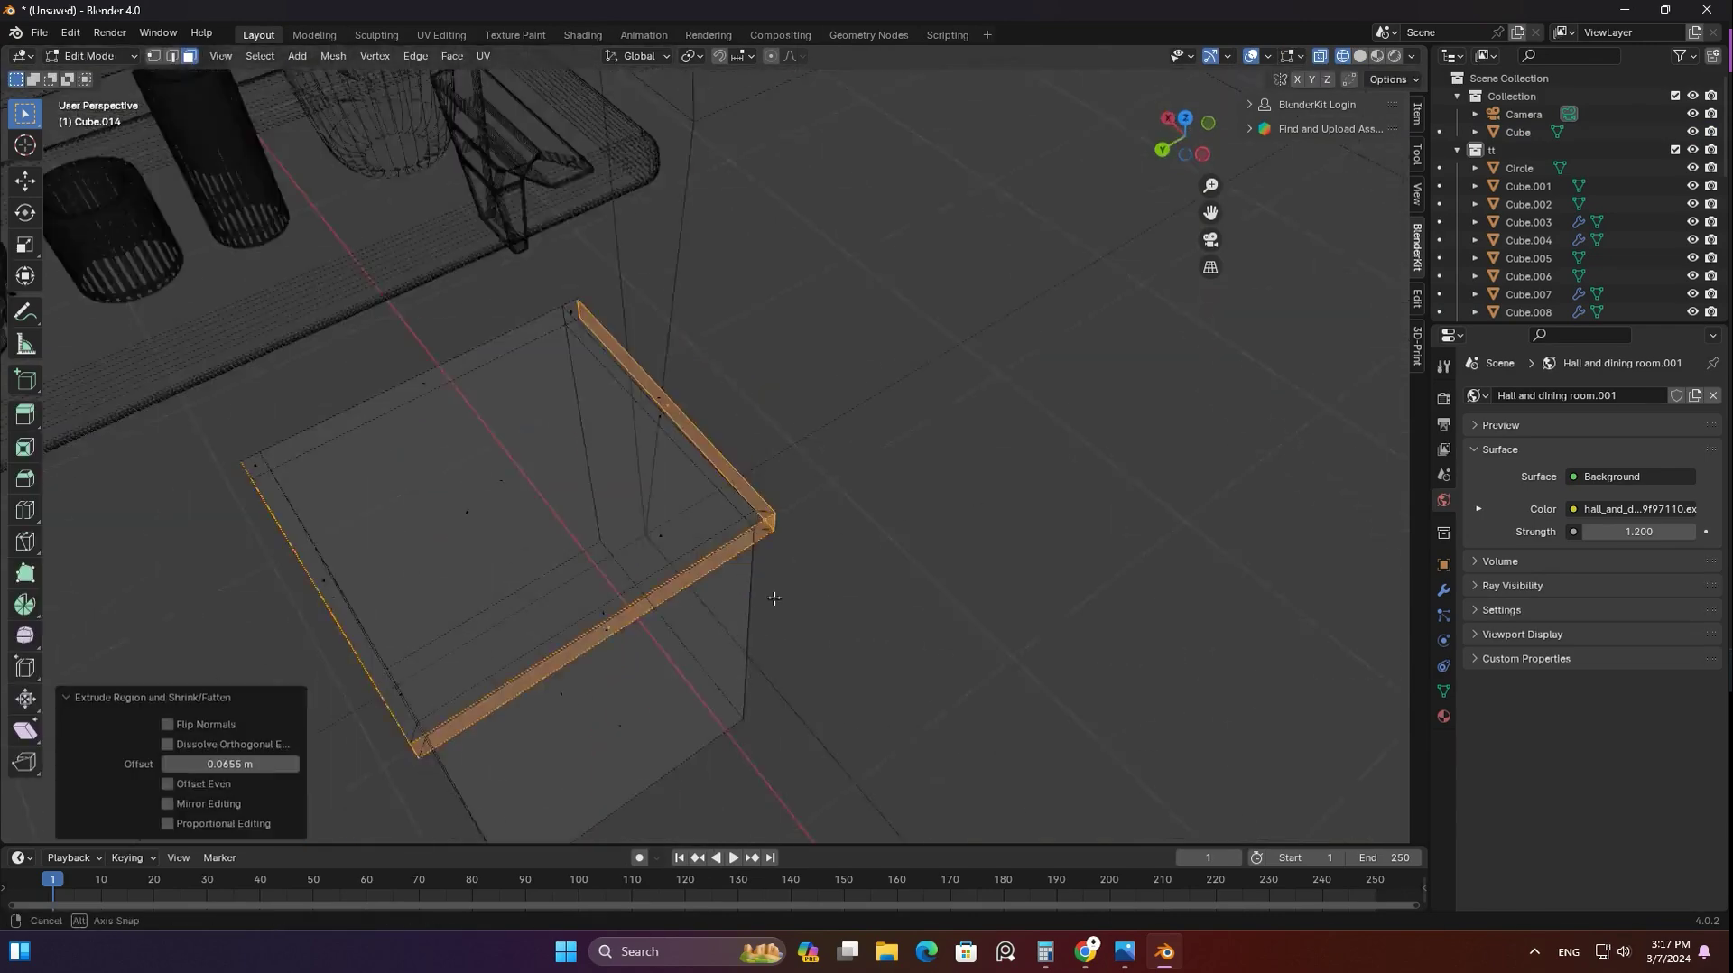
key("shift+z")
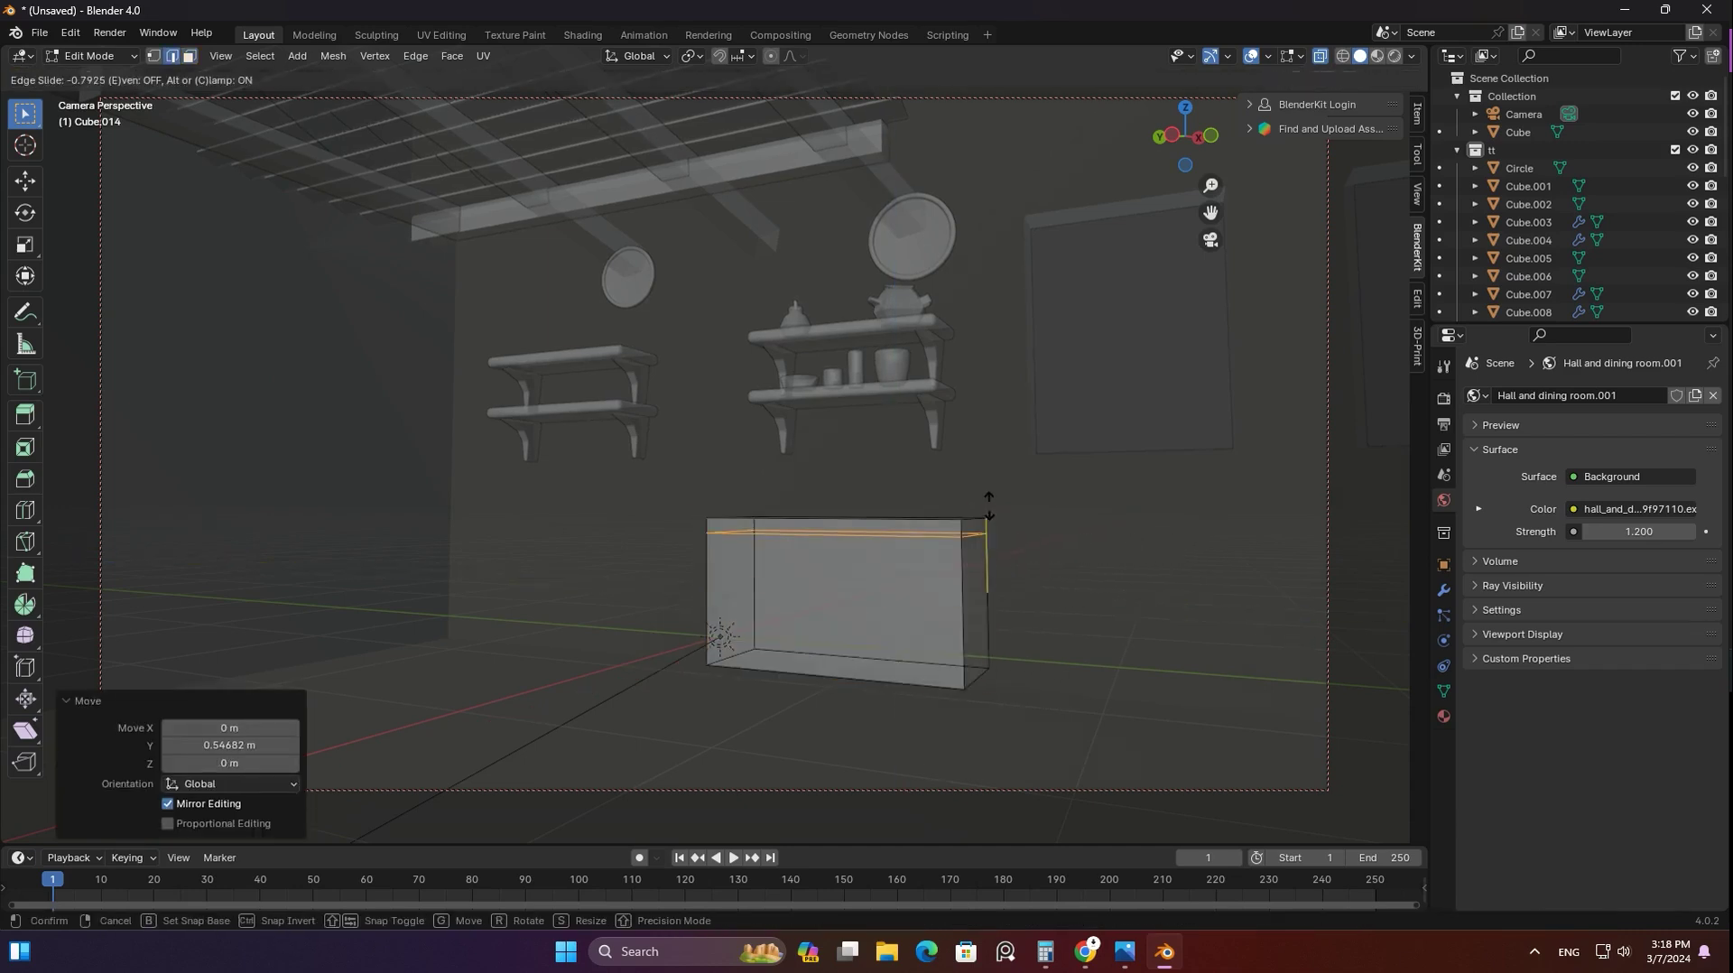
middle_click_drag(993, 502, 1173, 232)
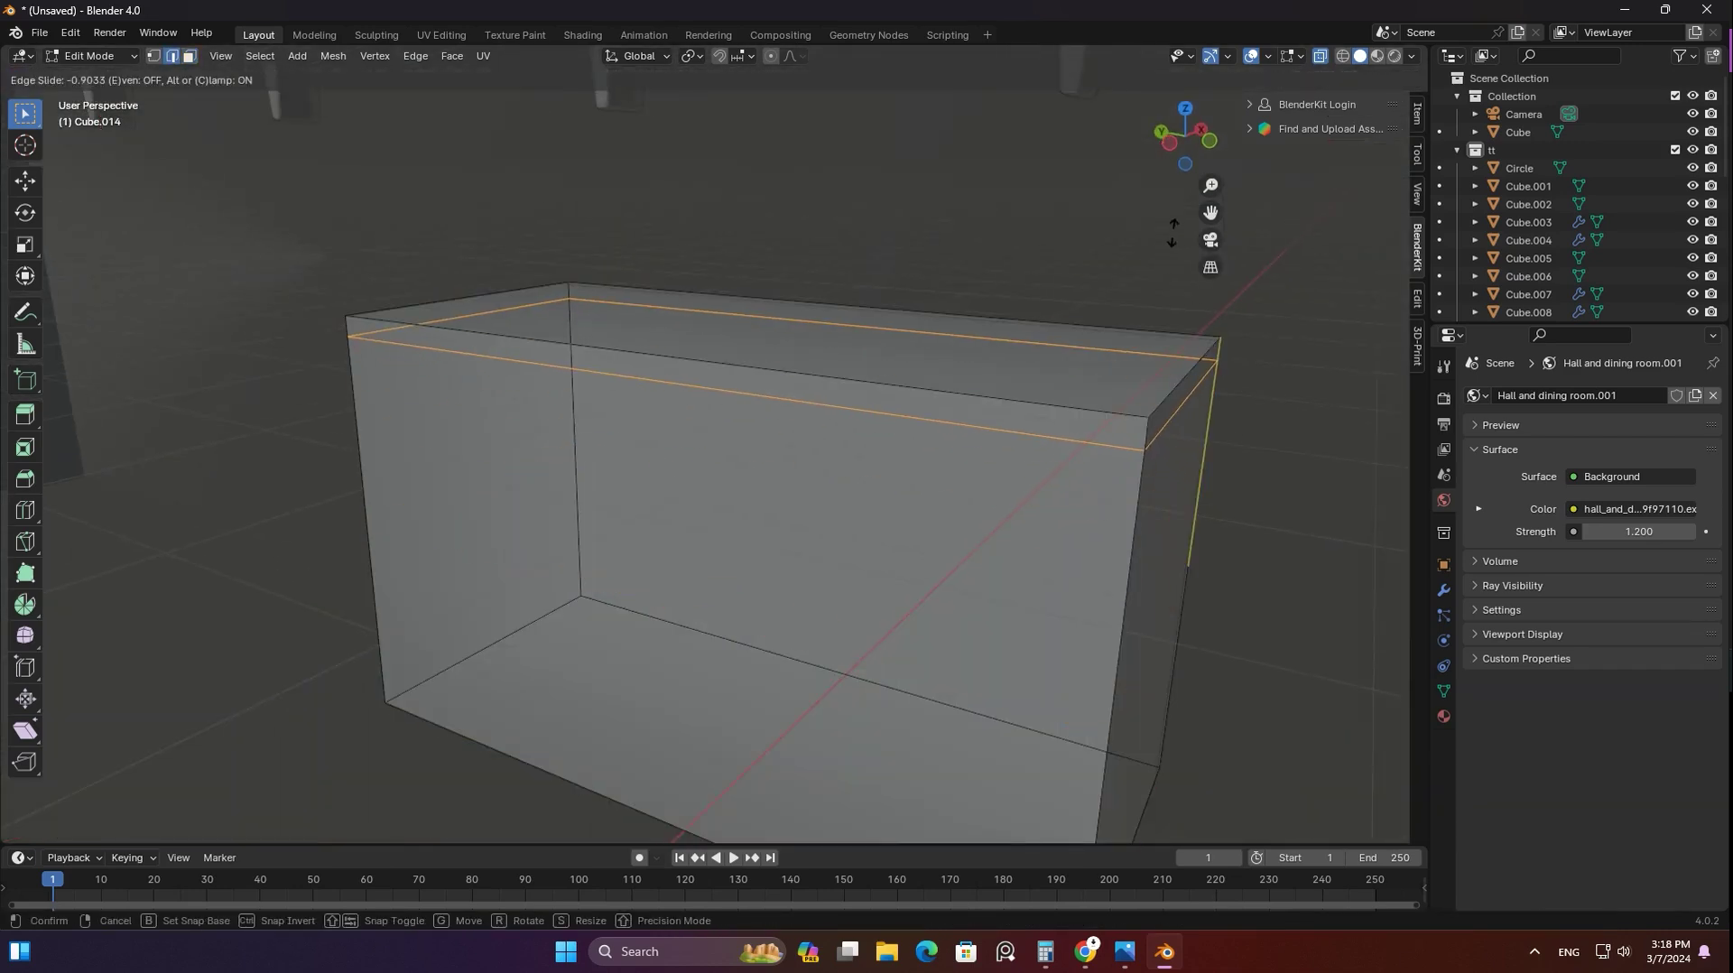
Extrude the top band along its normals to form an overhanging counter top
right_click(1028, 408)
key("Tab")
key("Tab")
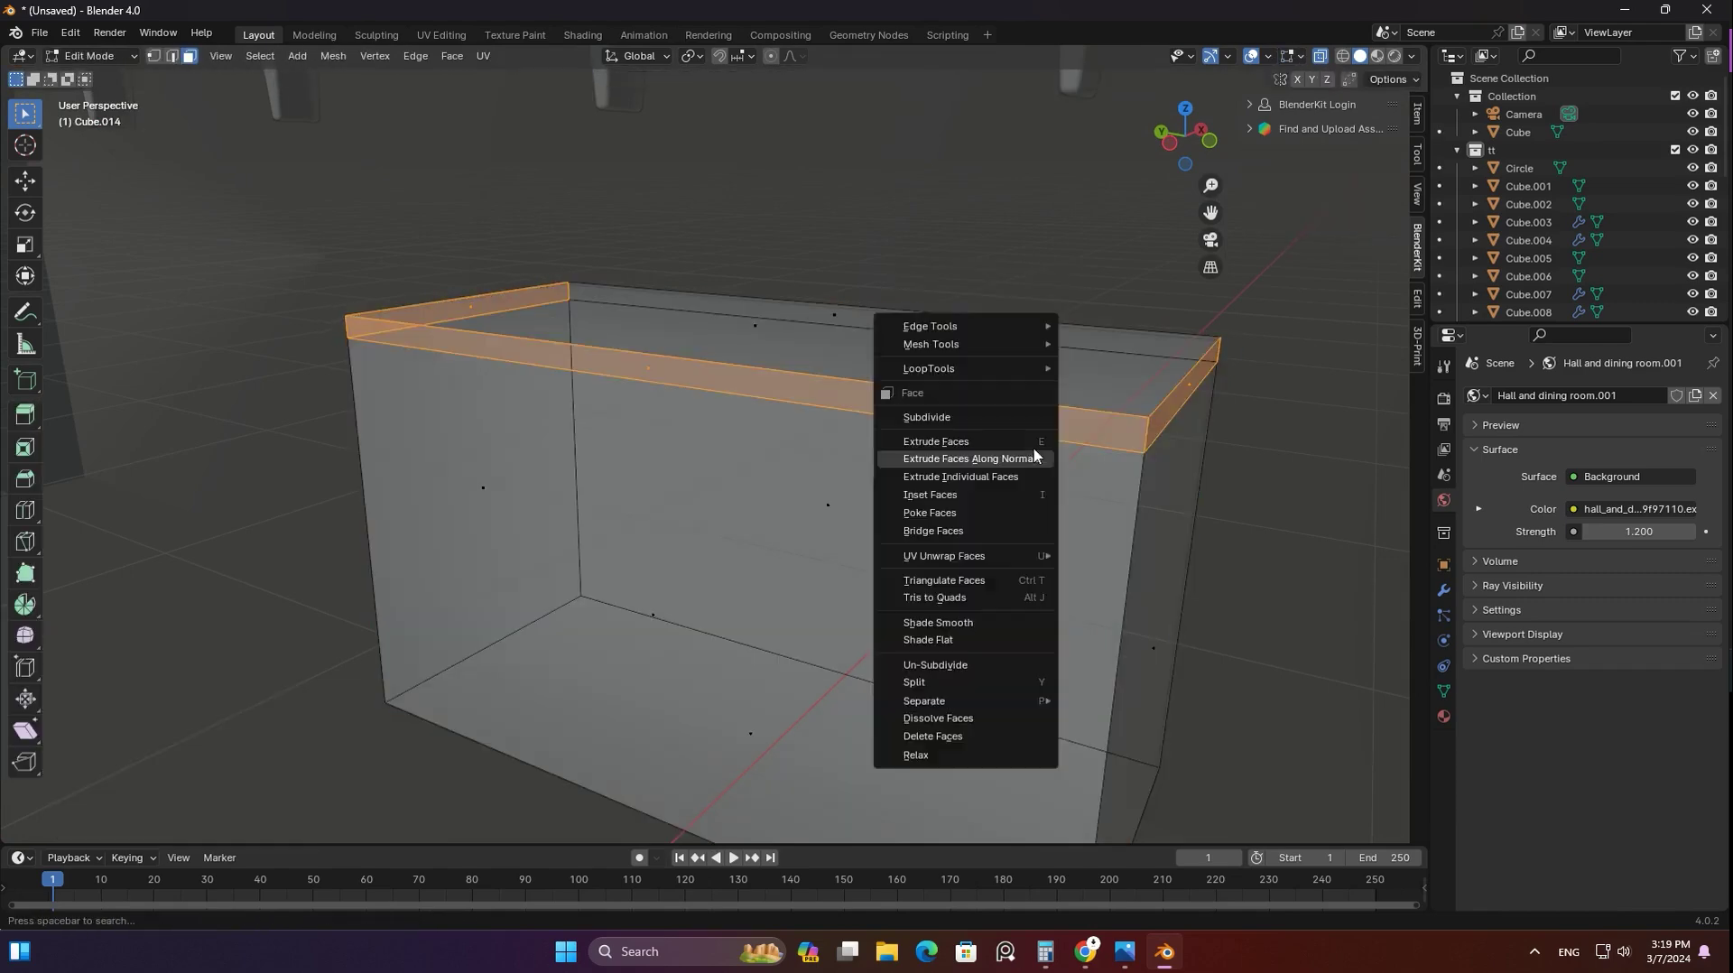
left_click(1038, 442)
mouse_move(1039, 442)
middle_mouse_down()
mouse_move(970, 512)
mouse_move(1326, 65)
middle_mouse_up()
scroll(1326, 65, "down", 3)
Add three vertical loop cuts across the box and dissolve the unneeded edges
key("ctrl+r")
left_click(821, 406)
right_click(820, 407)
middle_click_drag(821, 406, 795, 338)
right_click(690, 506)
left_click(647, 587)
middle_click_drag(646, 586, 704, 356)
right_click(365, 606)
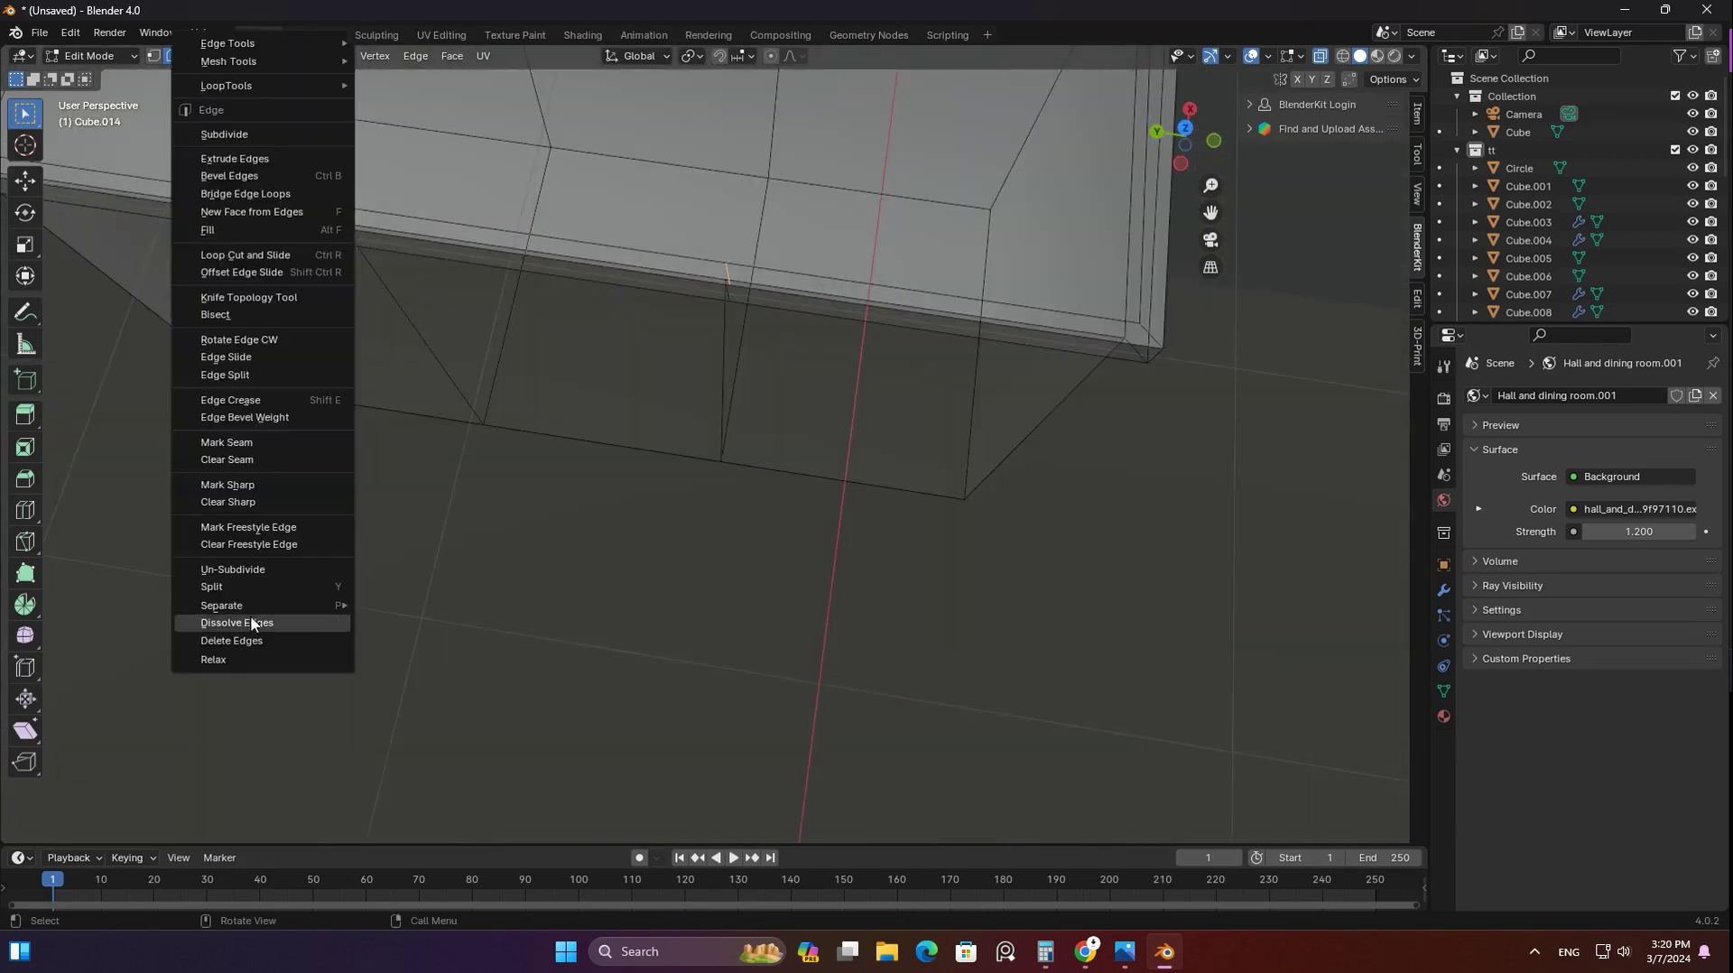
middle_click_drag(365, 606, 638, 396)
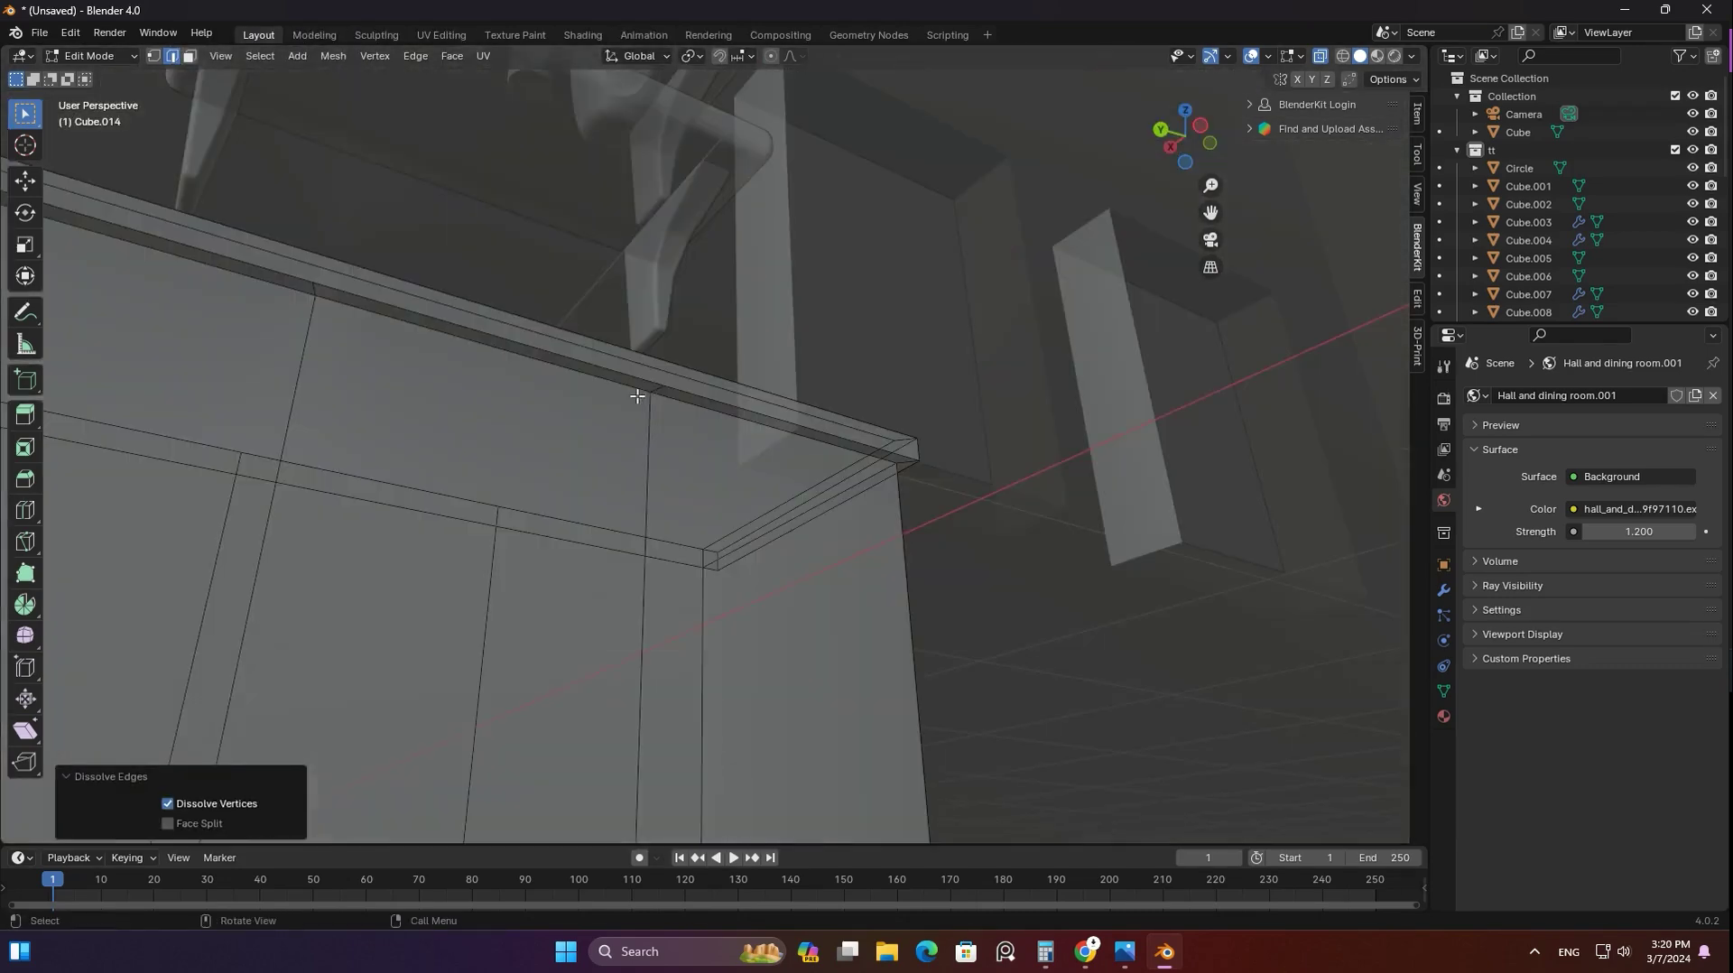
key("Tab")
In face mode, add a horizontal edge loop and slide it up near the top
middle_click_drag(309, 278, 608, 467)
key("Tab")
key("3")
mouse_move(858, 463)
middle_mouse_down()
mouse_move(910, 669)
mouse_move(711, 390)
middle_mouse_up()
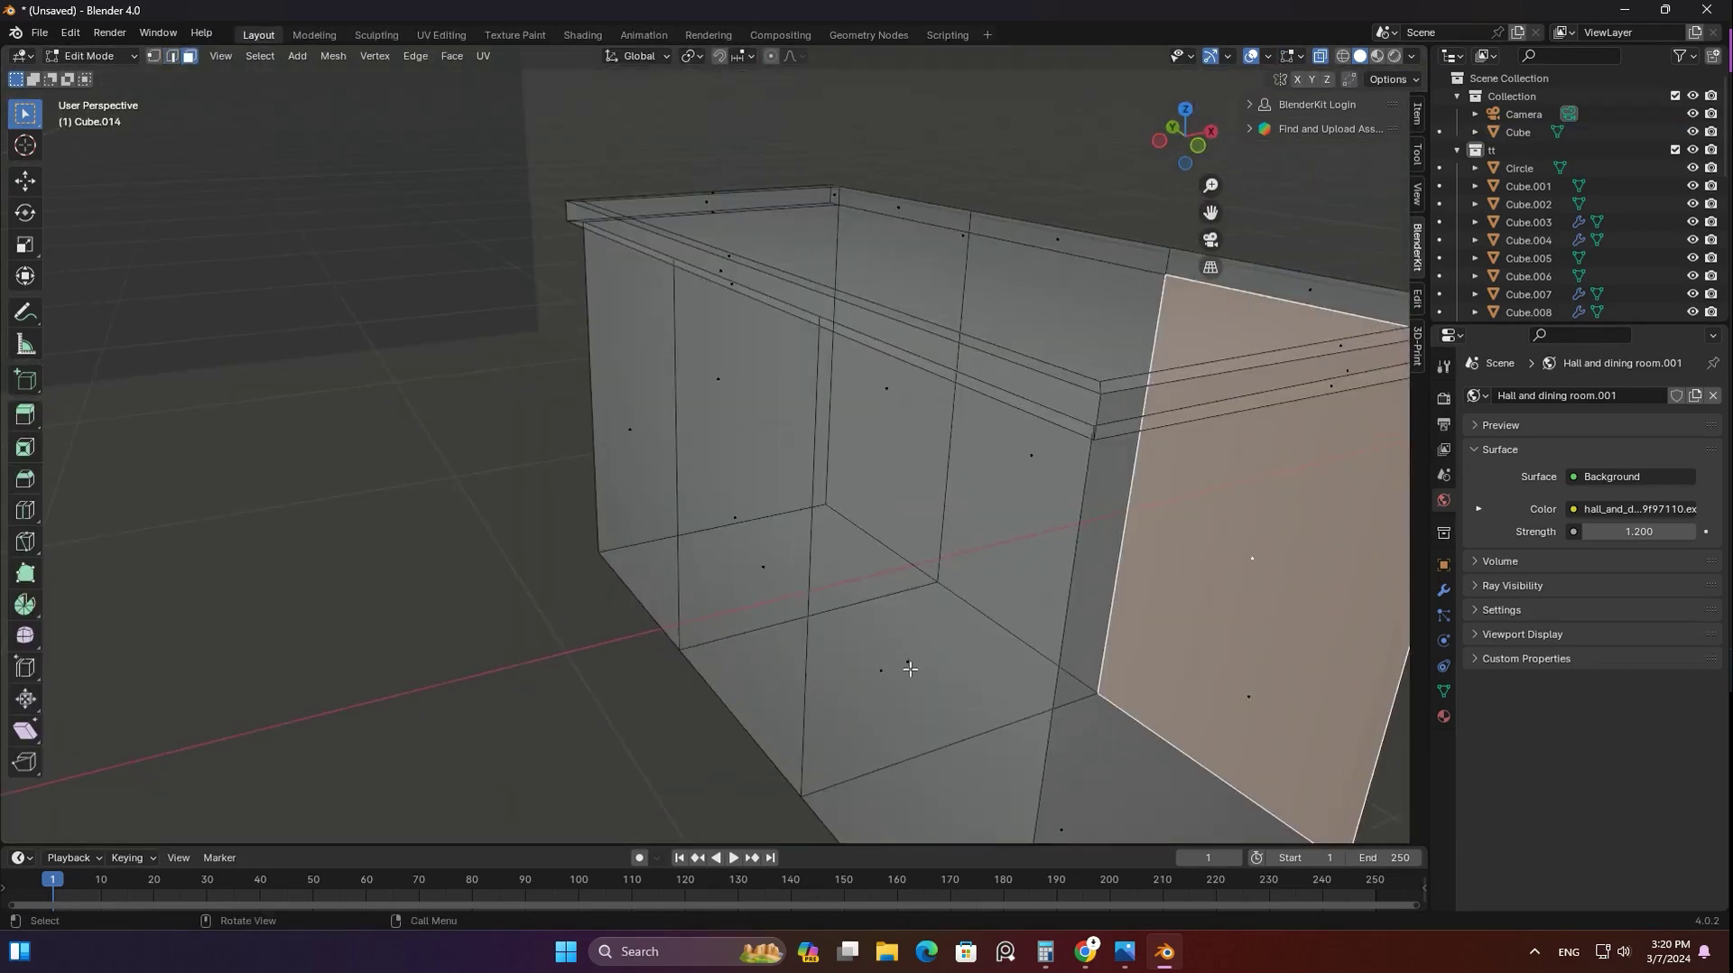
key("ctrl+r")
left_click(711, 389)
key("ctrl+z")
key("ctrl+r")
left_click(711, 389)
left_click(725, 219)
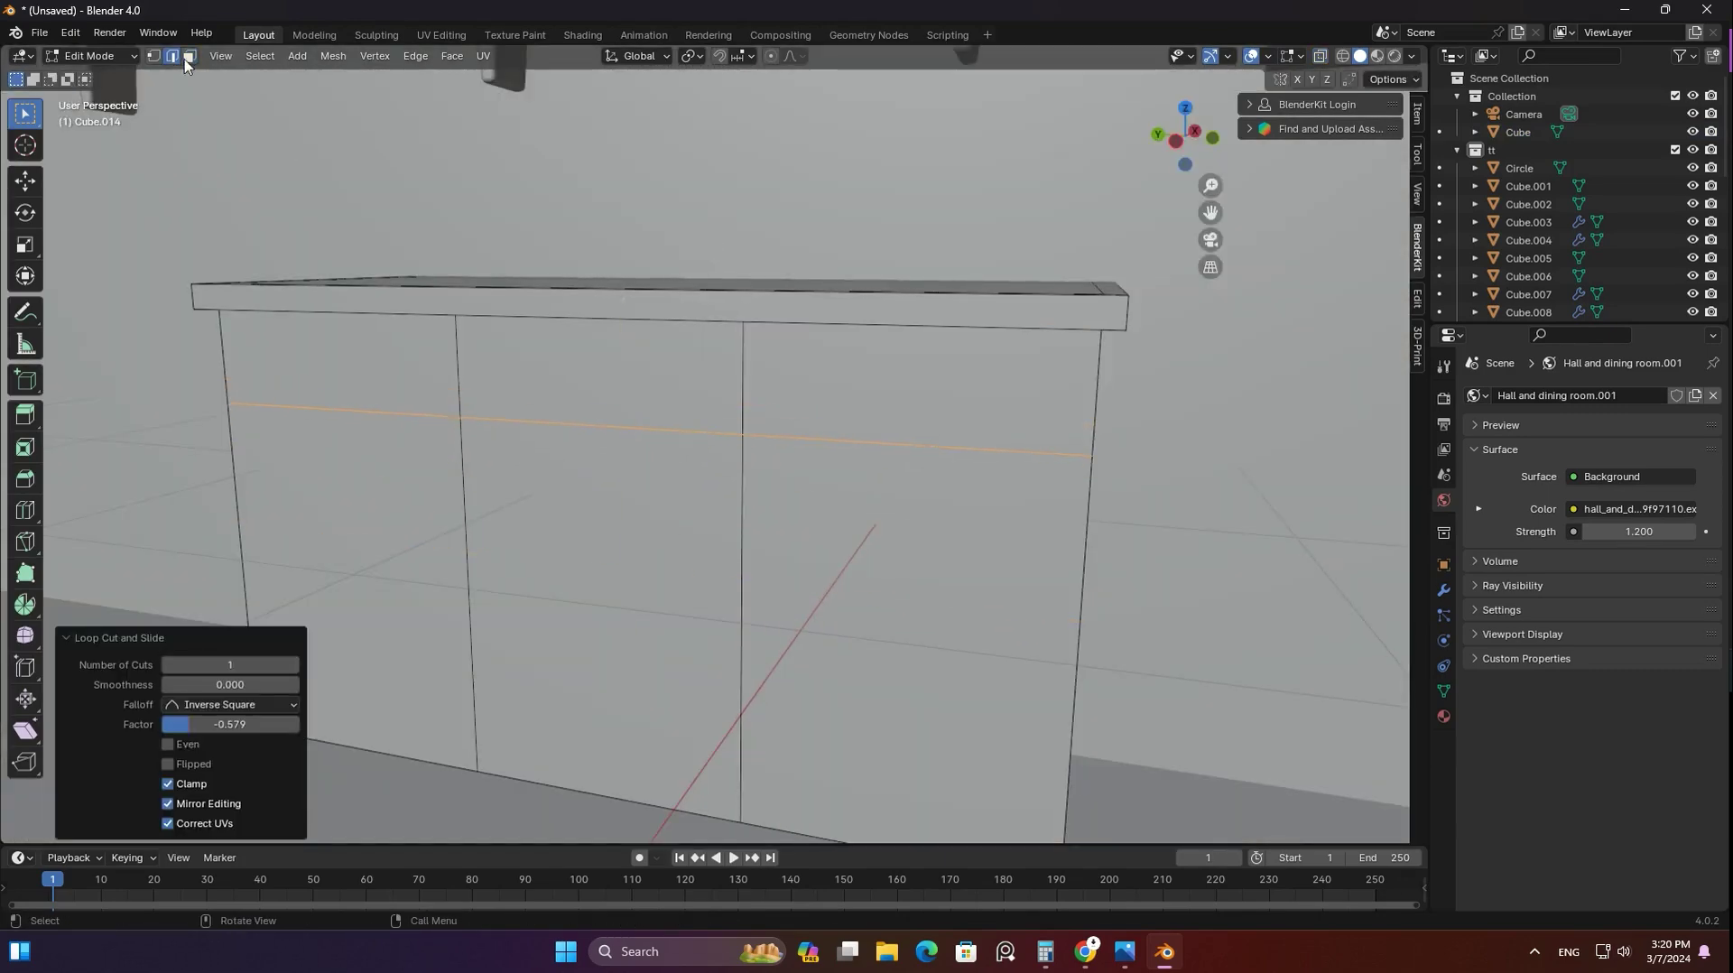
Select the three top front panel faces and inset them
left_click(912, 389)
left_click(596, 370, "shift")
left_click(339, 361, "shift")
right_click(726, 509)
left_click(725, 515)
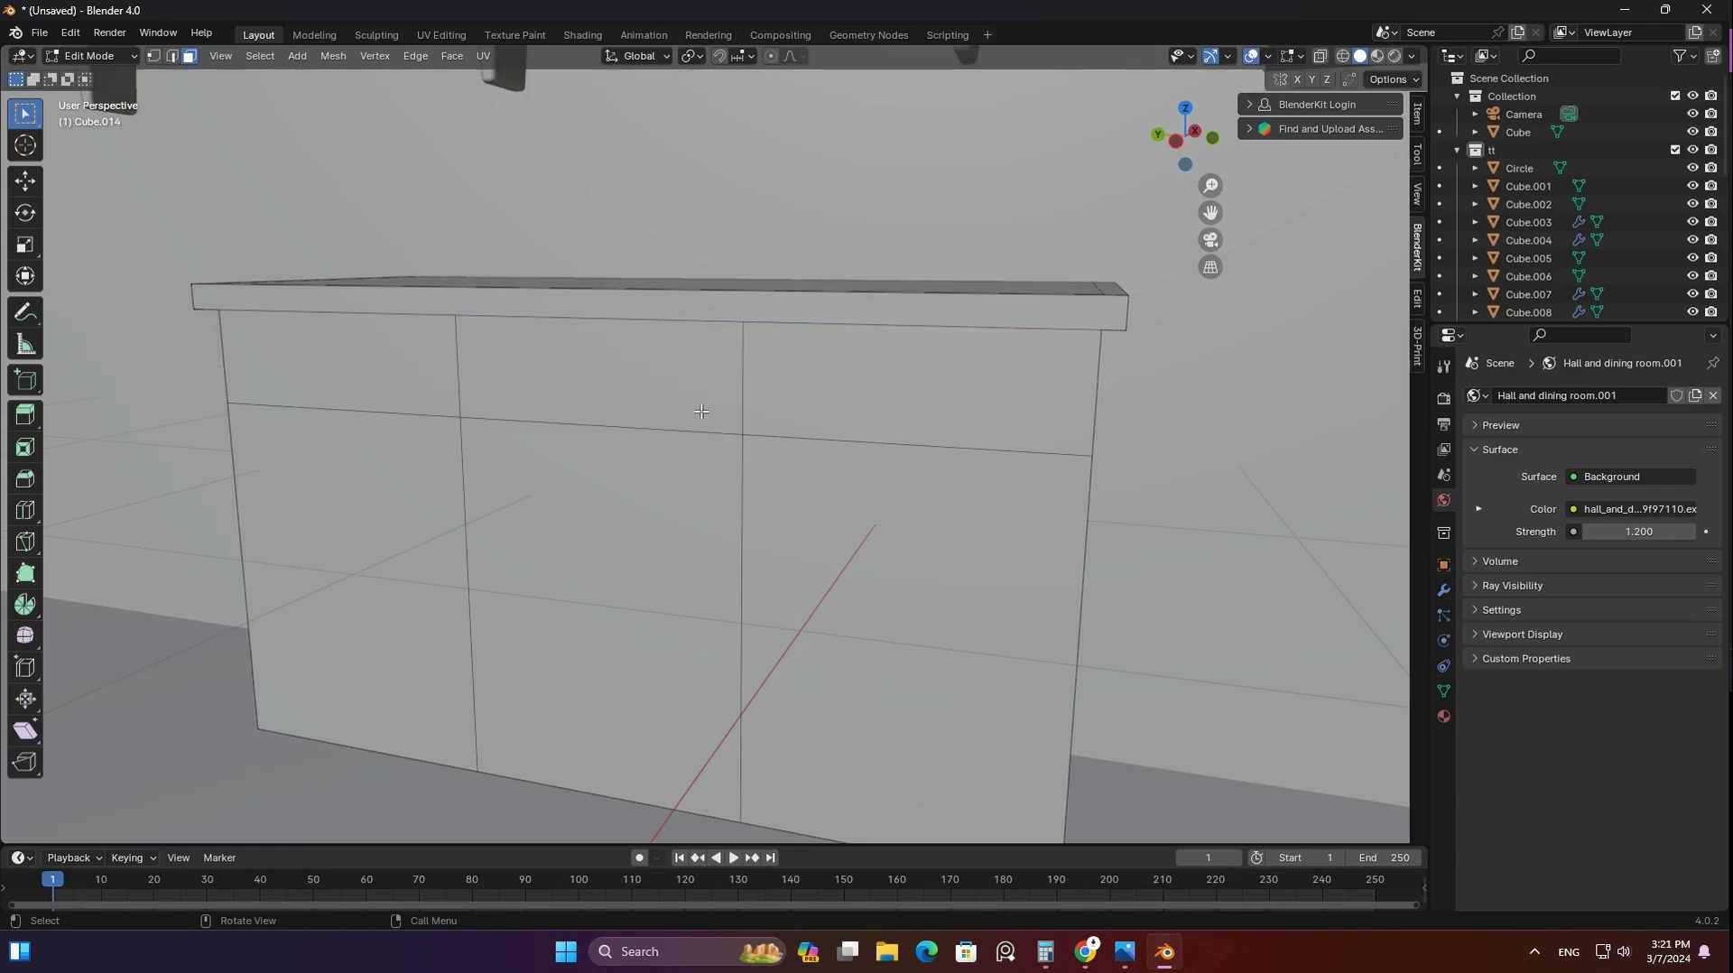
Undo the group inset and inset the right, left and middle top panels individually
key("ctrl+z")
key("Escape")
left_click(790, 381)
key("s")
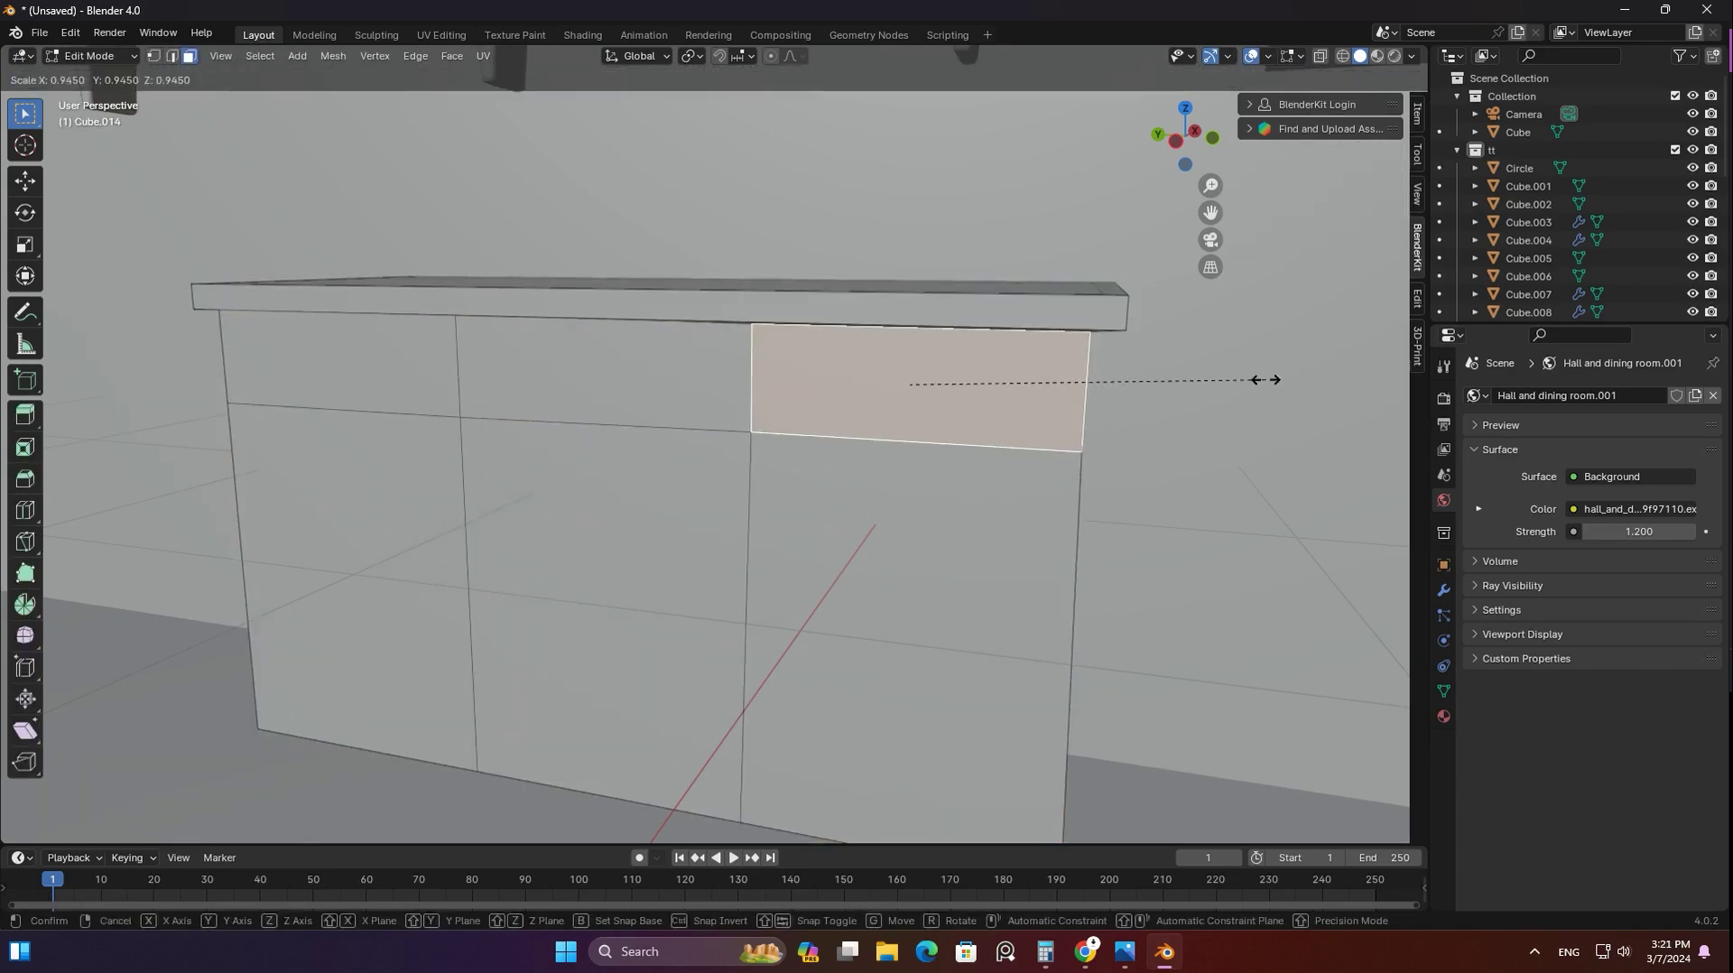
left_click(1223, 372)
left_click(339, 361)
key("i")
left_click(406, 424)
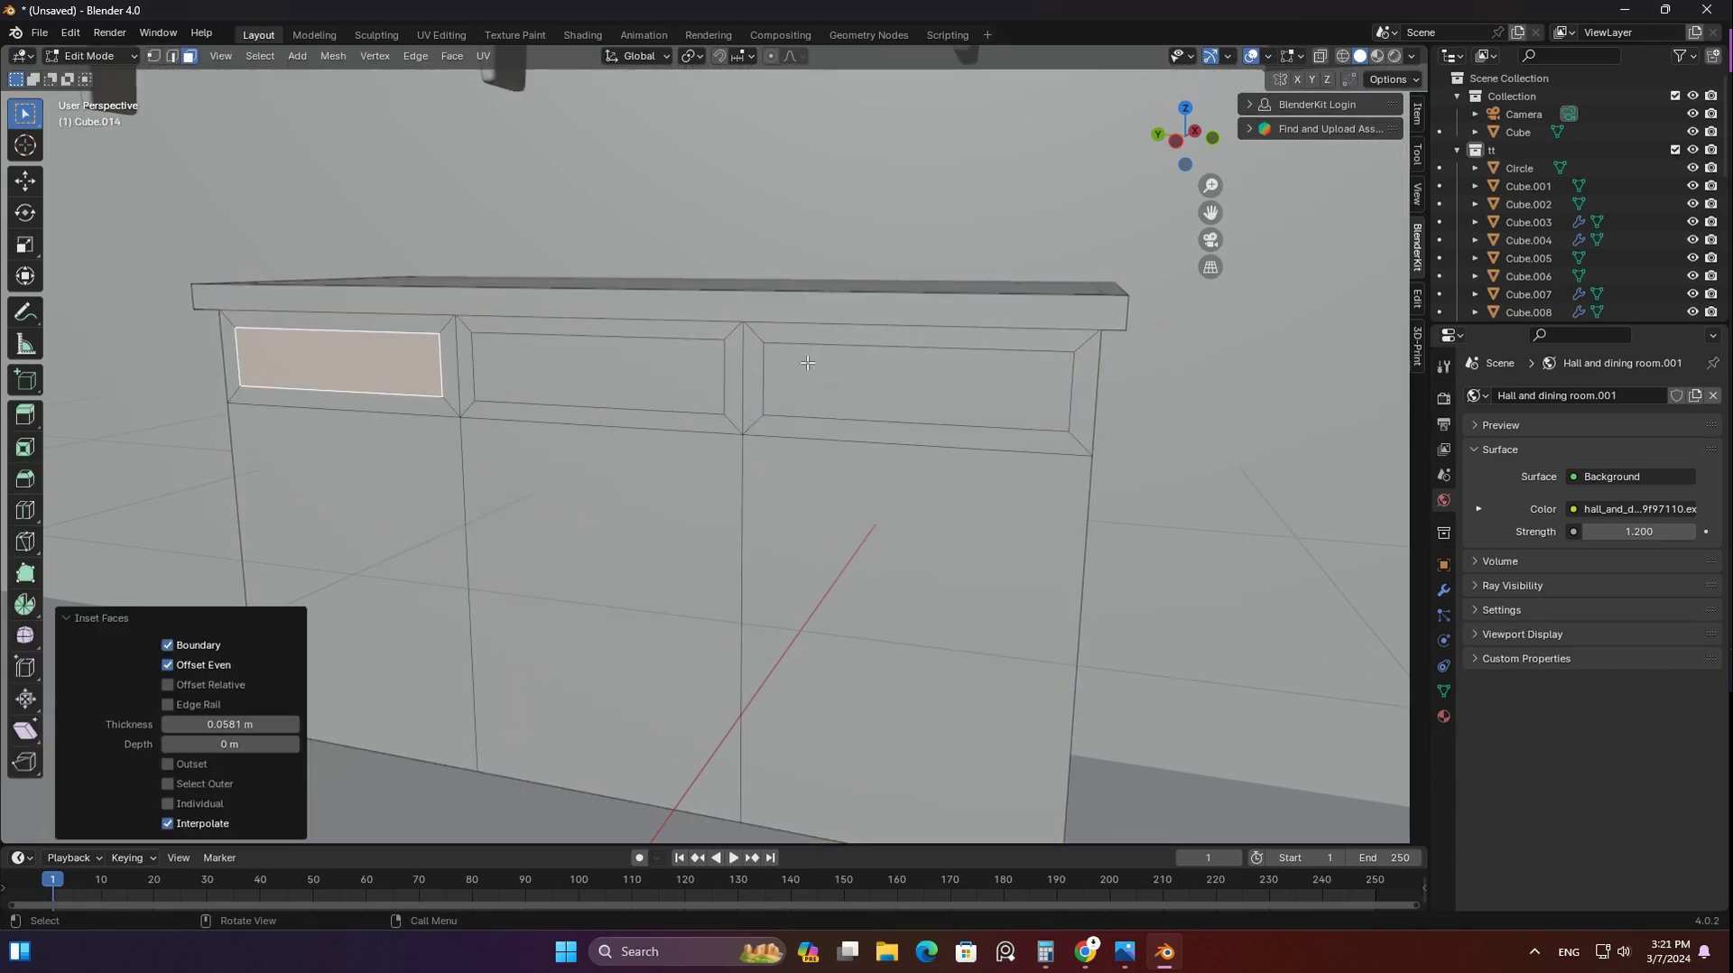
left_click(596, 370)
key("shift+r")
key("ctrl+z")
key("ctrl+z")
key("ctrl+z")
Set the inset thickness and repeat it on the middle, left and right top-row faces
left_click(230, 724)
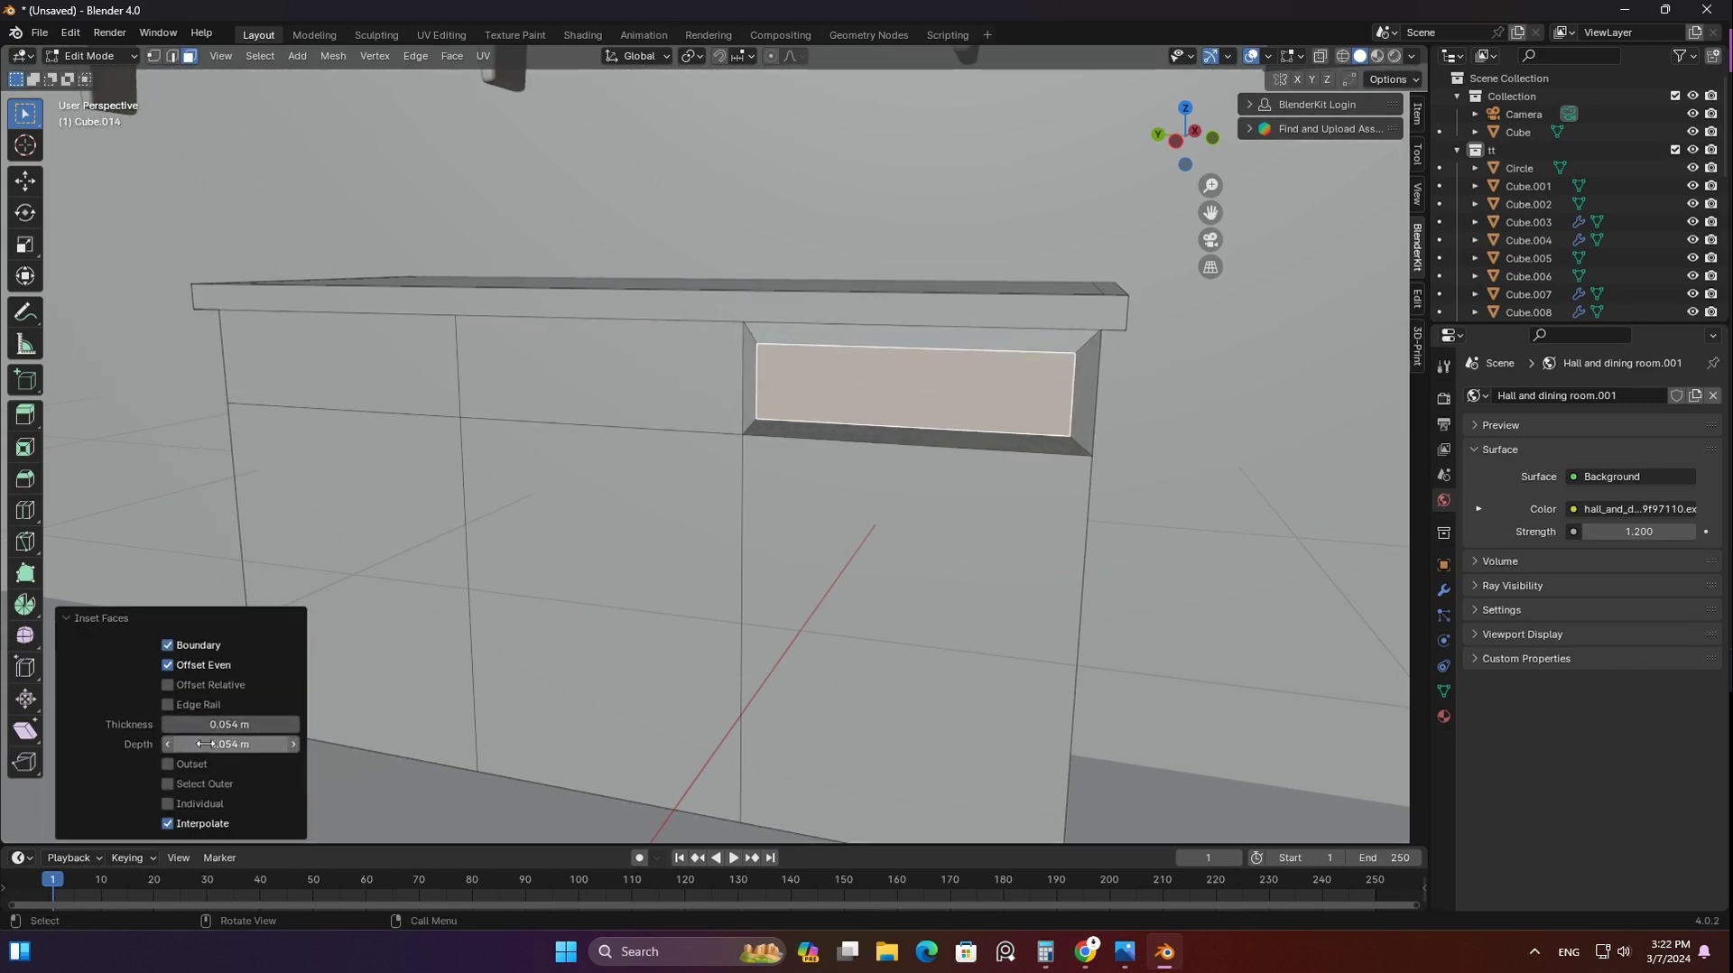
left_click(633, 405)
key("shift+r")
left_click(339, 361)
key("shift+r")
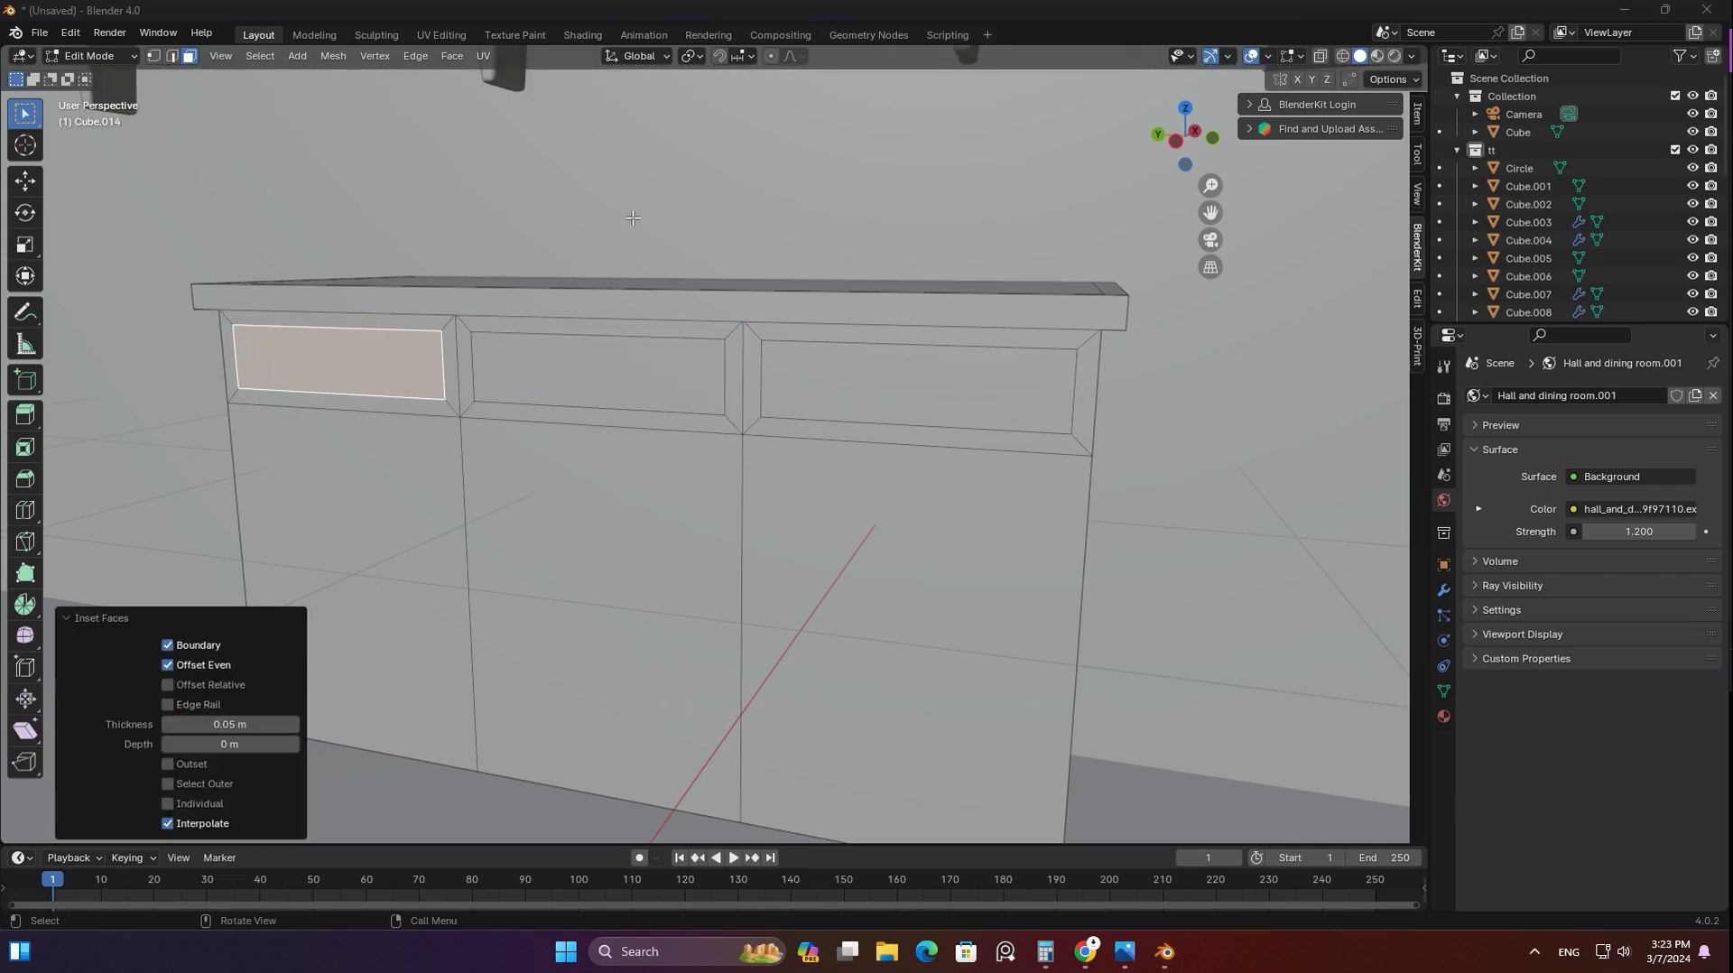
left_click(1076, 368)
left_click(1049, 377)
key("s")
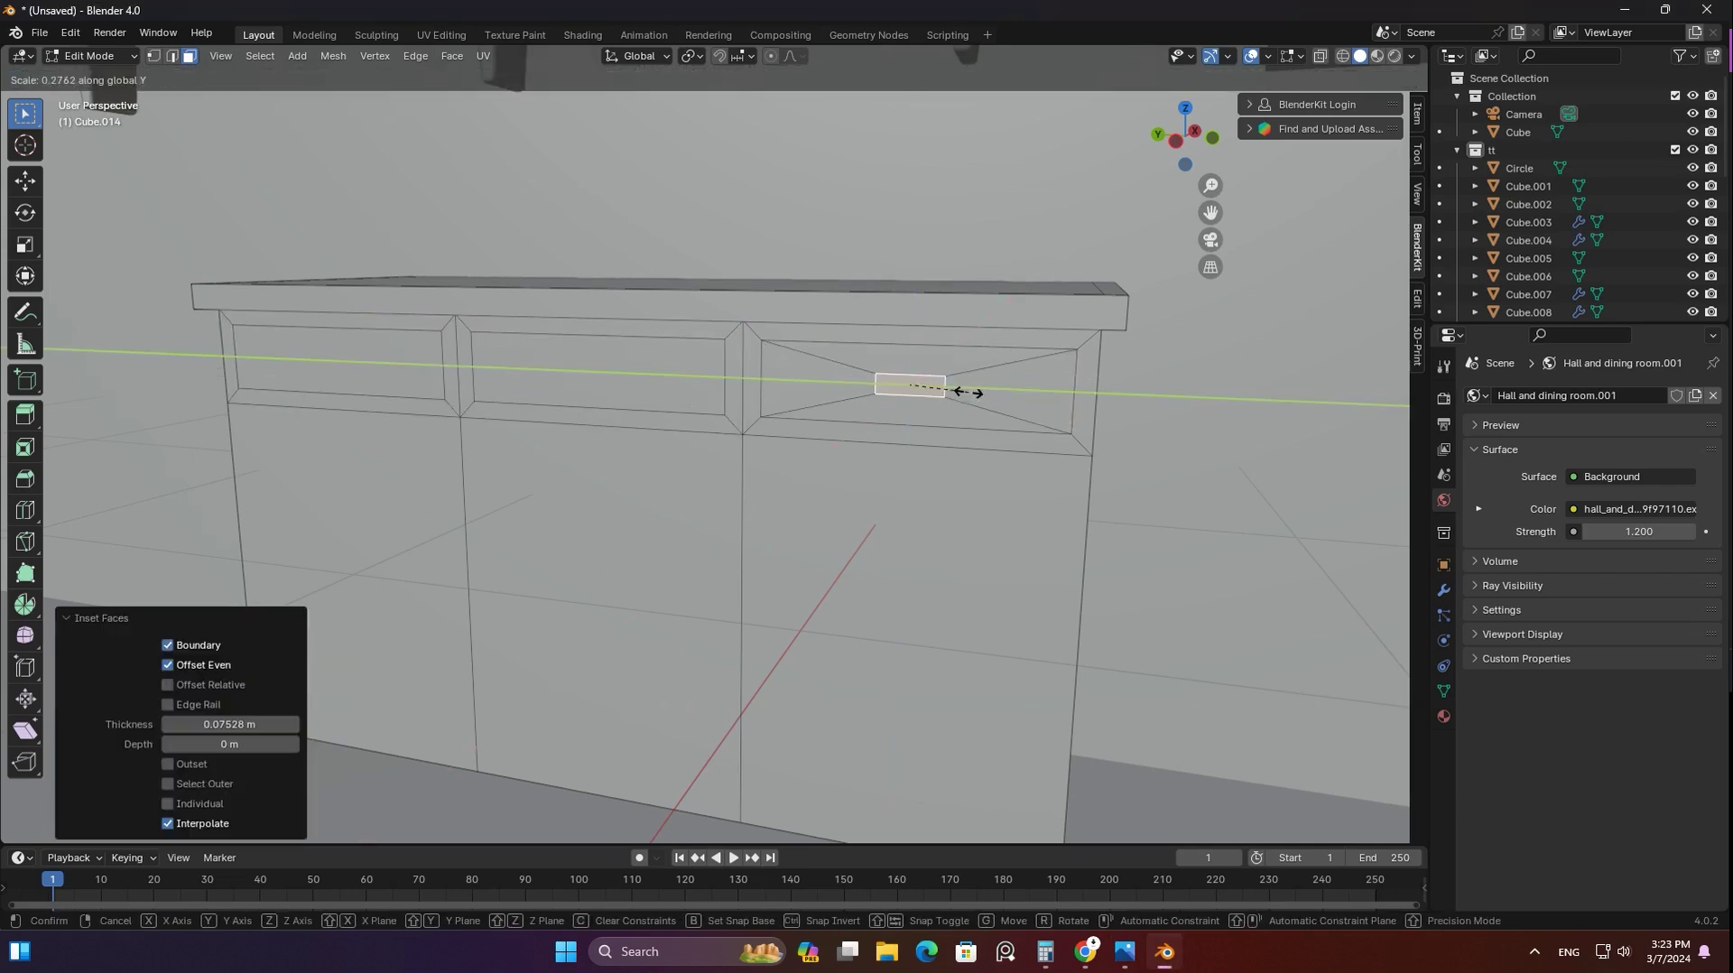
key("Escape")
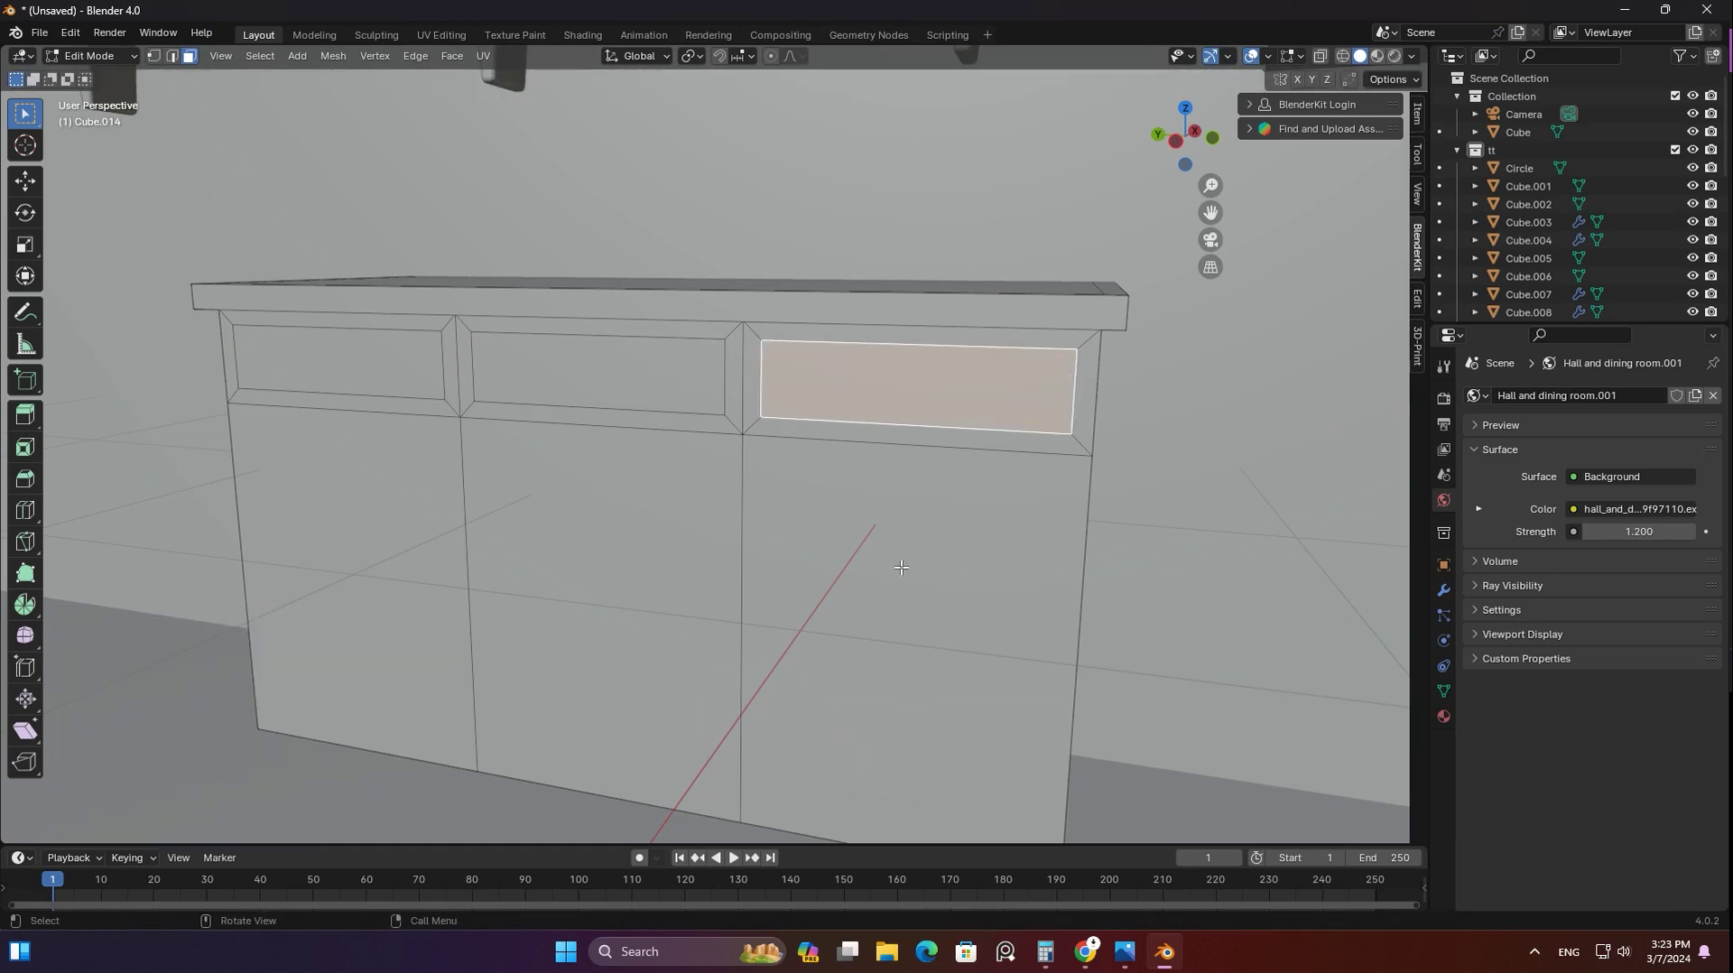
Add two horizontal loop cuts for four rows and inset the right-column panels by 0.05 m
middle_click_drag(798, 627, 909, 413)
left_click(1075, 485)
right_click(721, 489)
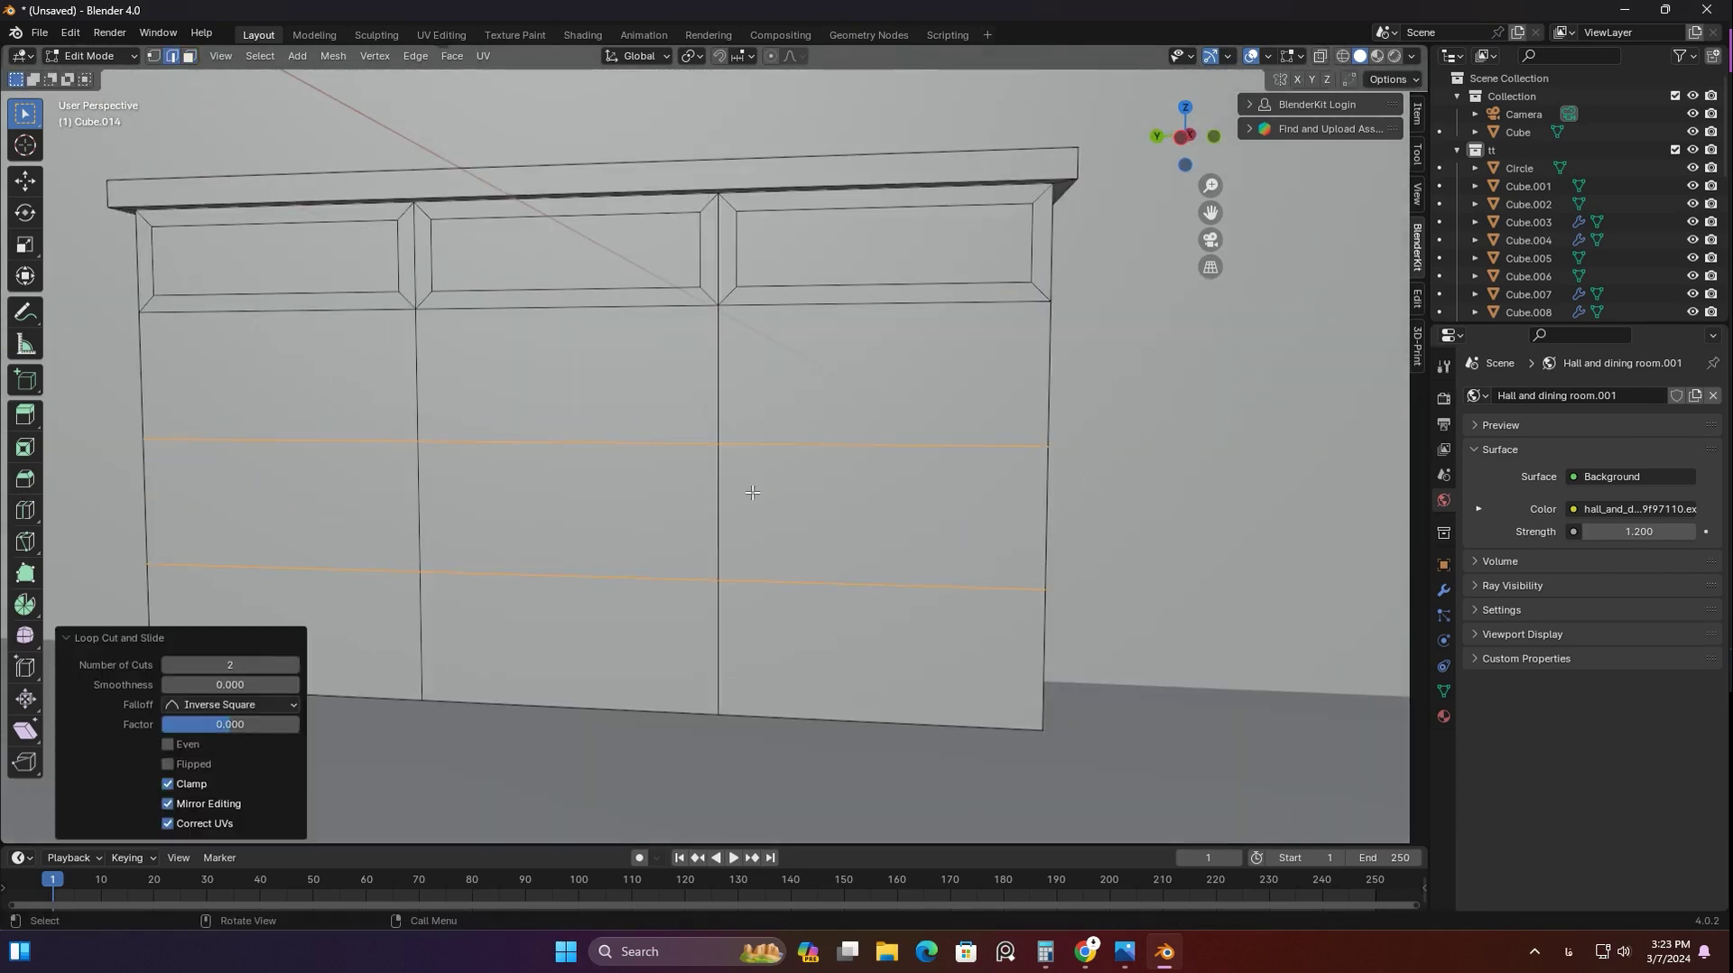
left_click(1058, 412)
left_click(903, 510)
key("i")
left_click(1038, 492)
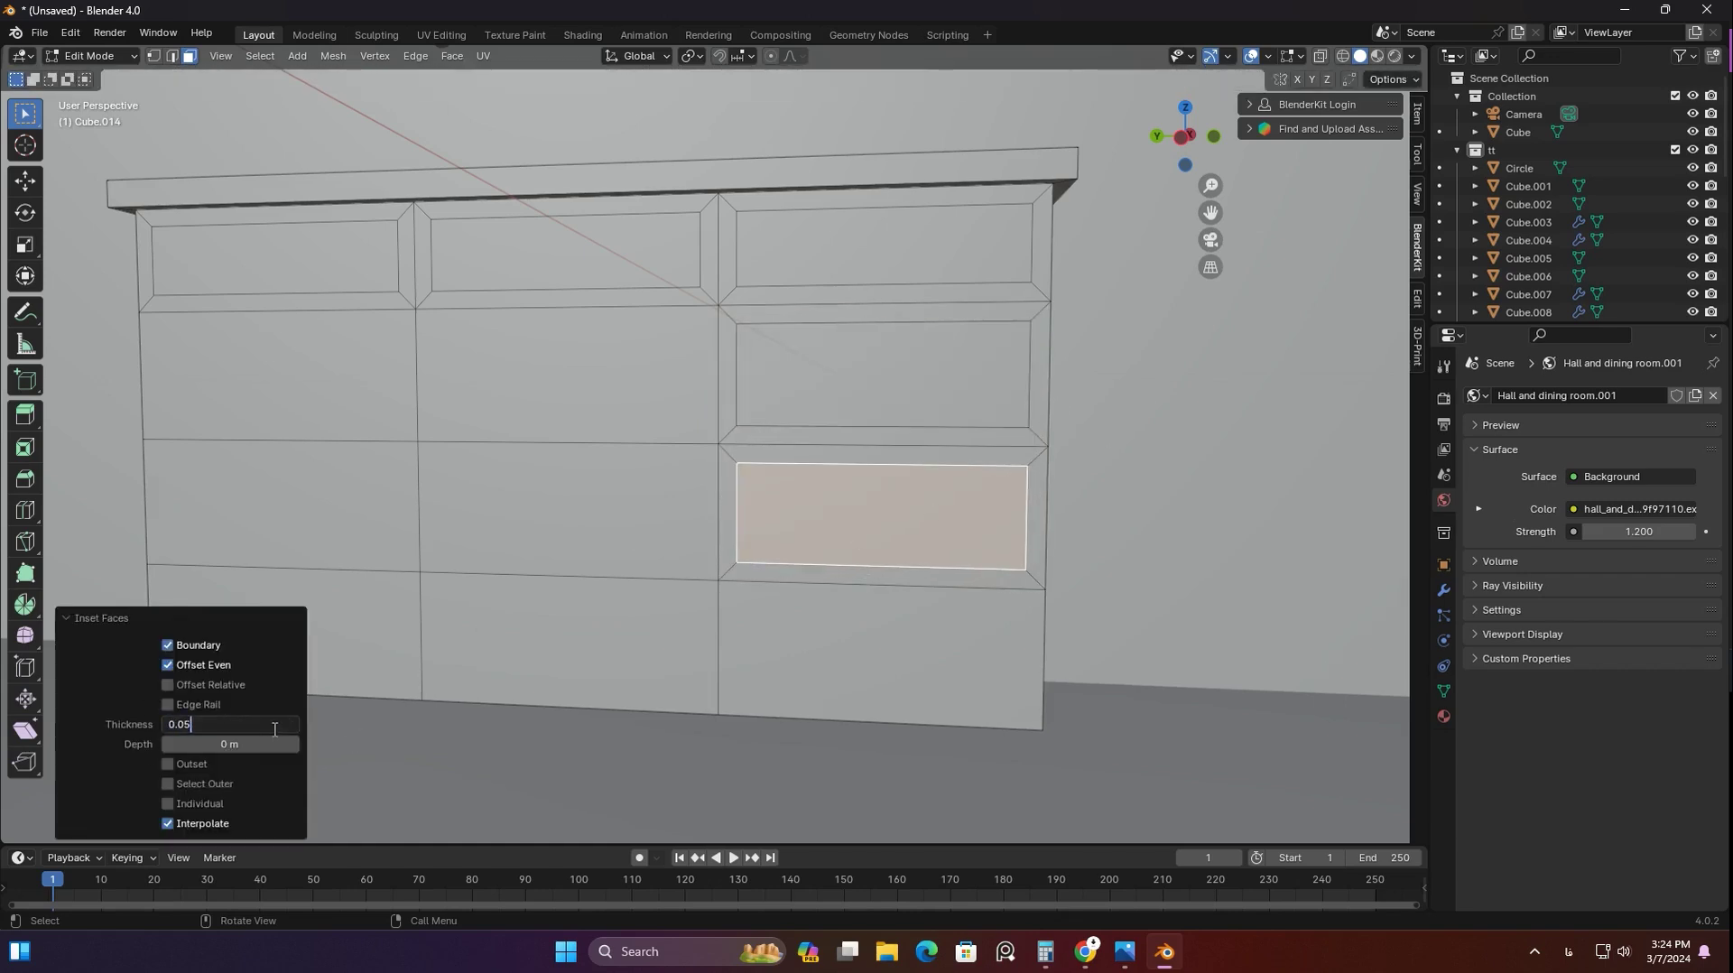
key("i")
left_click(1035, 627)
Inset the middle-column panels in rows 2, 3 and the bottom row
left_click(623, 371)
key("i")
left_click(618, 388)
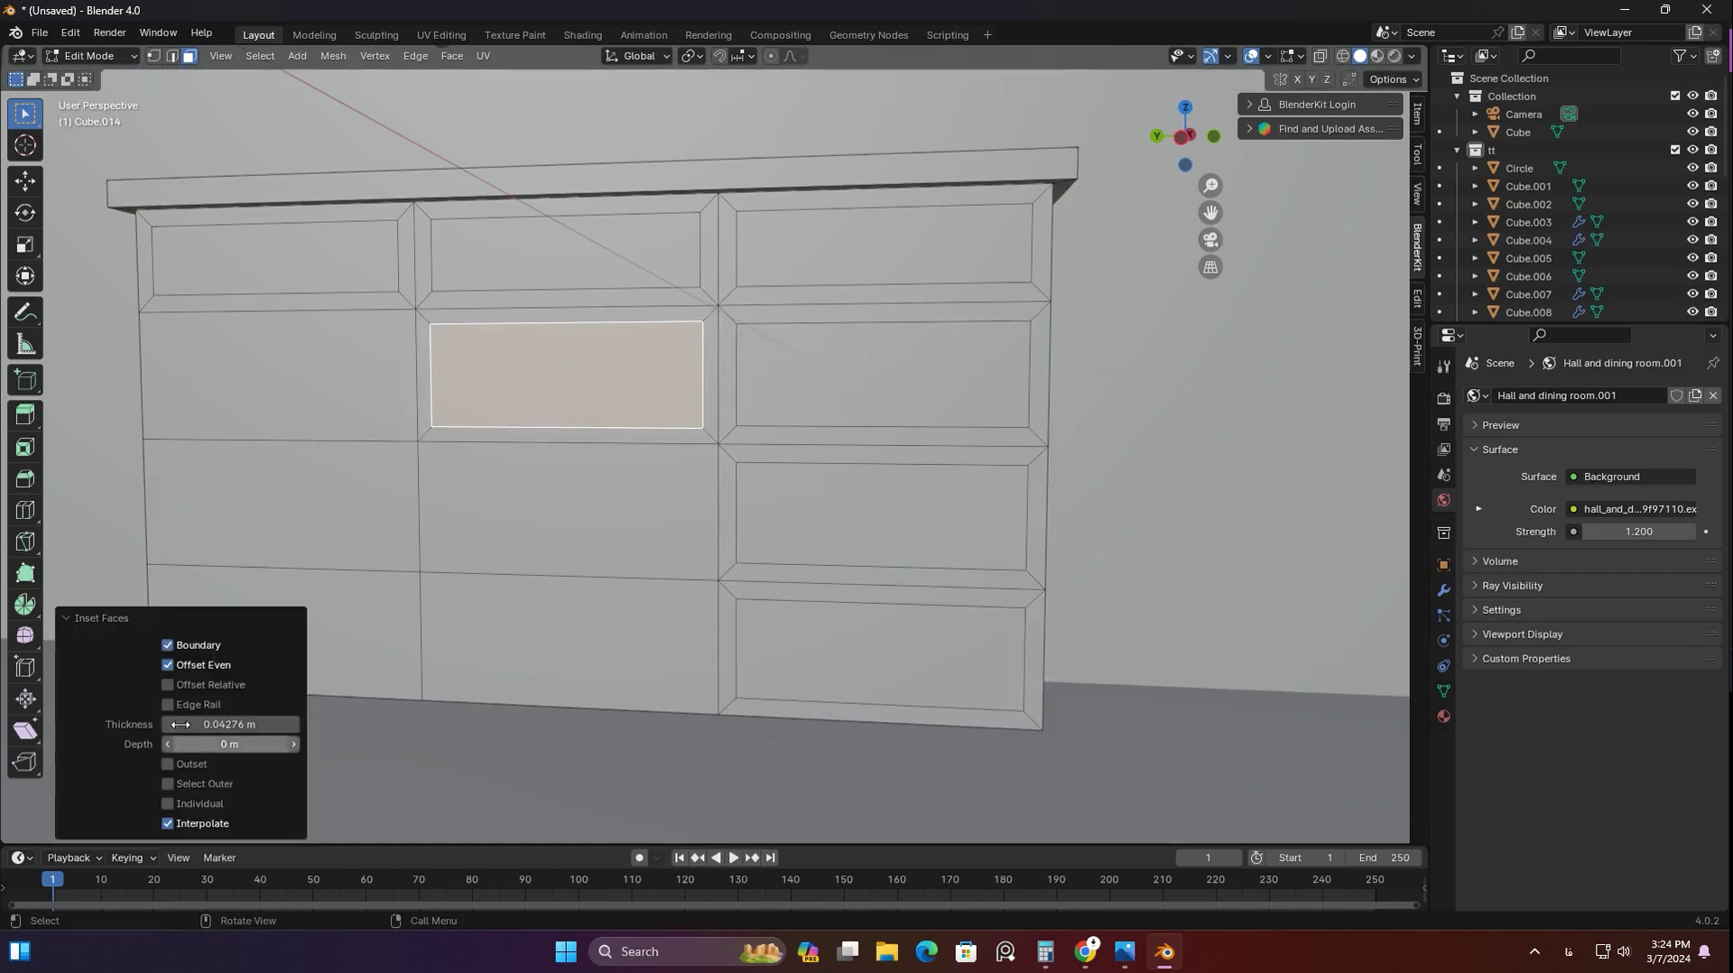
left_click(572, 520)
key("i")
left_click(614, 540)
left_click(569, 645)
key("i")
left_click(560, 632)
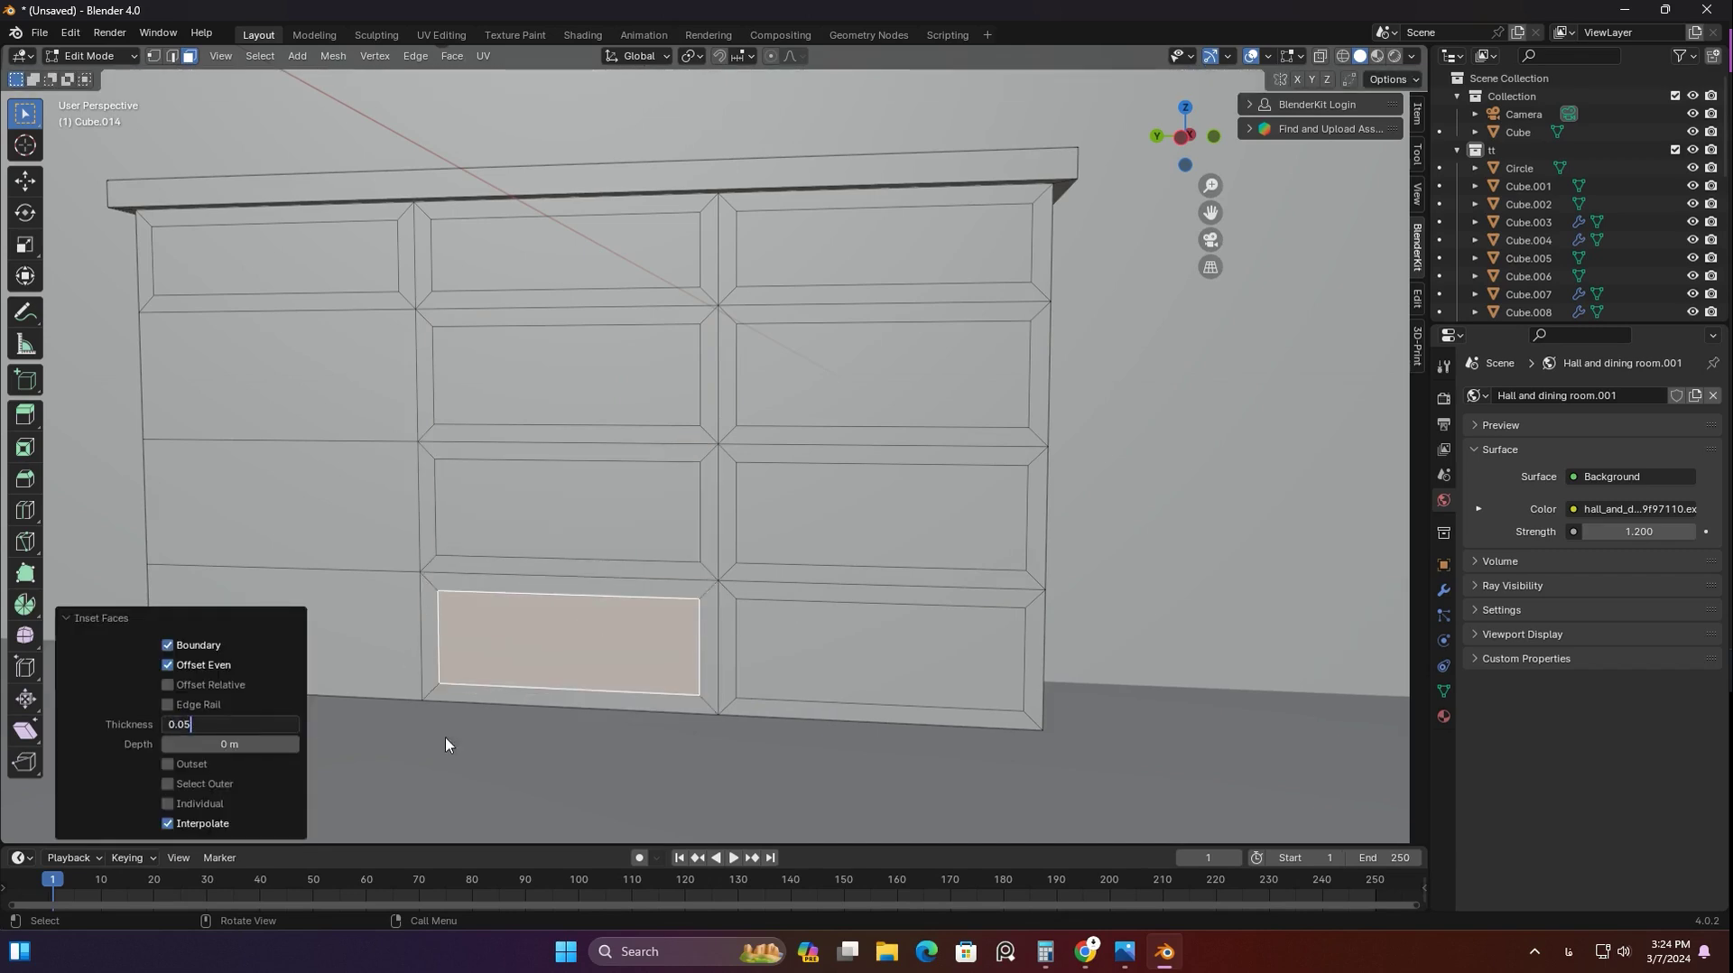
Inset the left-column panels in rows 2, 3 and the bottom row, then leave Edit Mode
left_click(405, 399)
left_click(503, 392)
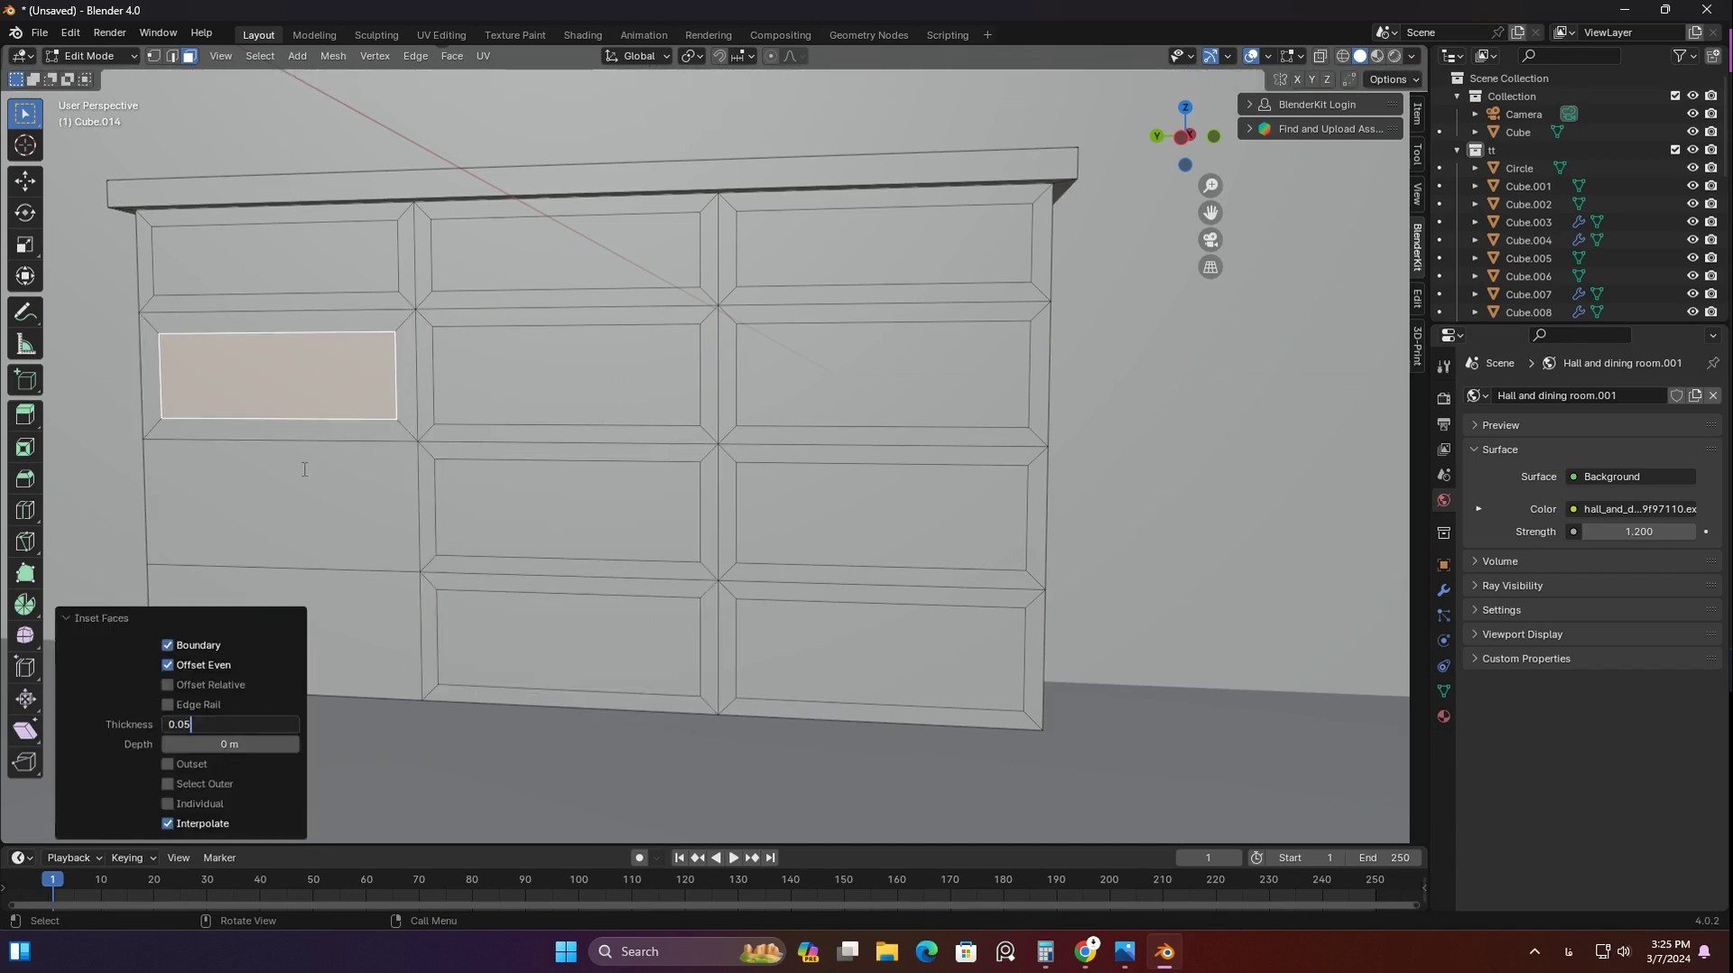
left_click(379, 506)
key("i")
left_click(453, 497)
left_click(388, 595)
key("i")
left_click(458, 599)
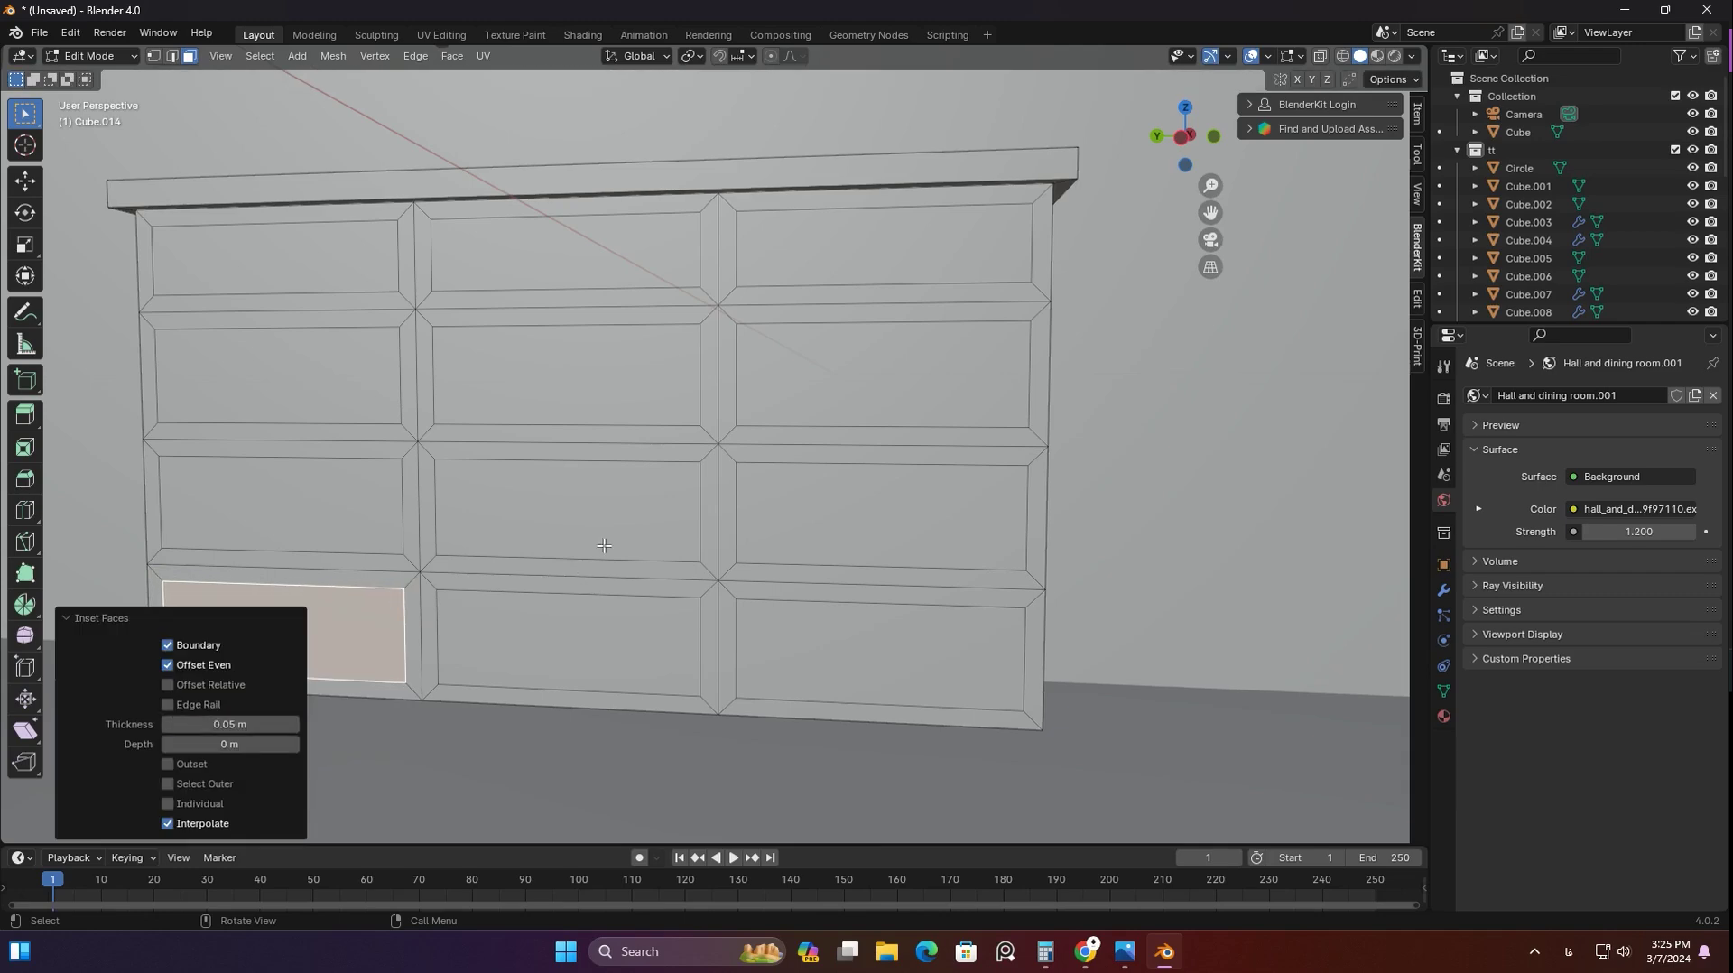
left_click(604, 545)
middle_click_drag(811, 536, 700, 479)
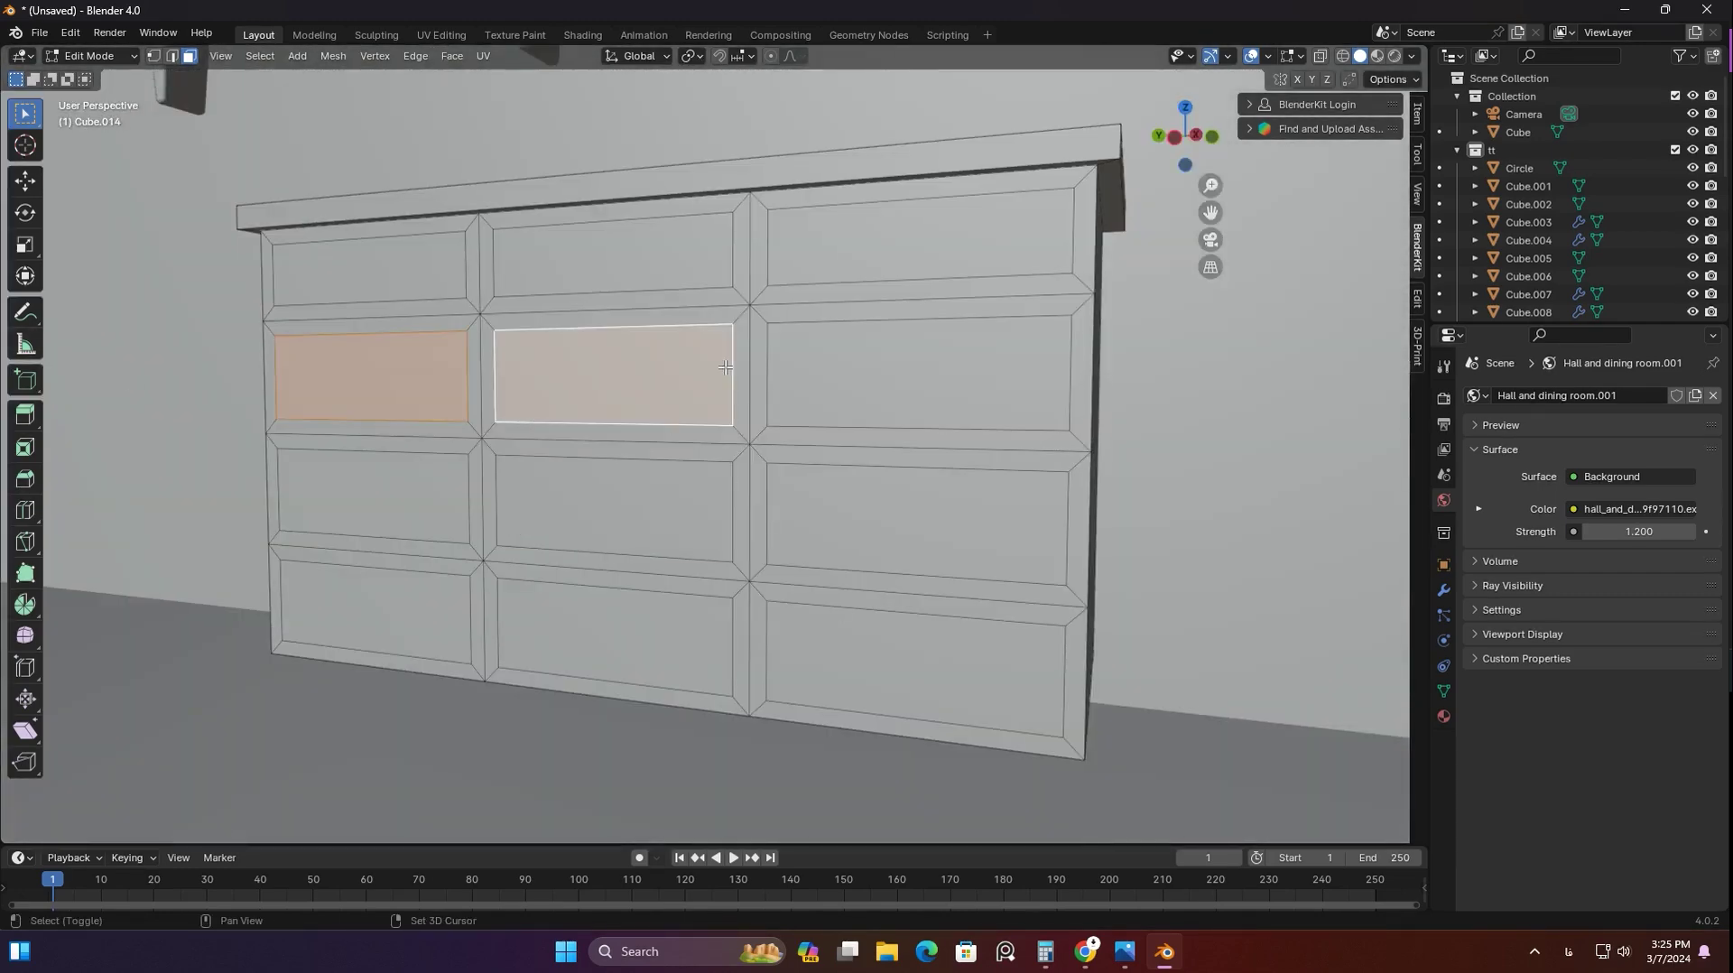
left_click(405, 599)
key("i")
key("Tab")
Inset the selected panel faces and extrude them inward to recess them
mouse_move(786, 464)
middle_mouse_down()
mouse_move(1208, 443)
mouse_move(874, 437)
mouse_move(940, 406)
mouse_move(885, 434)
mouse_move(1210, 437)
mouse_move(1210, 495)
middle_mouse_up()
key("Tab")
key("i")
left_click(950, 432)
key("e")
left_click(885, 433)
key("i")
left_click(1211, 452)
Inset and recess the next panel faces the same way
key("e")
left_click(1211, 494)
key("i")
left_click(987, 502)
mouse_move(986, 502)
middle_mouse_down()
mouse_move(1083, 375)
mouse_move(1241, 327)
mouse_move(774, 375)
mouse_move(948, 388)
middle_mouse_up()
key("e")
left_click(1083, 374)
Inset and recess a top-row panel face, then scale it to fit
scroll(948, 388, "up", 3)
left_click(948, 388)
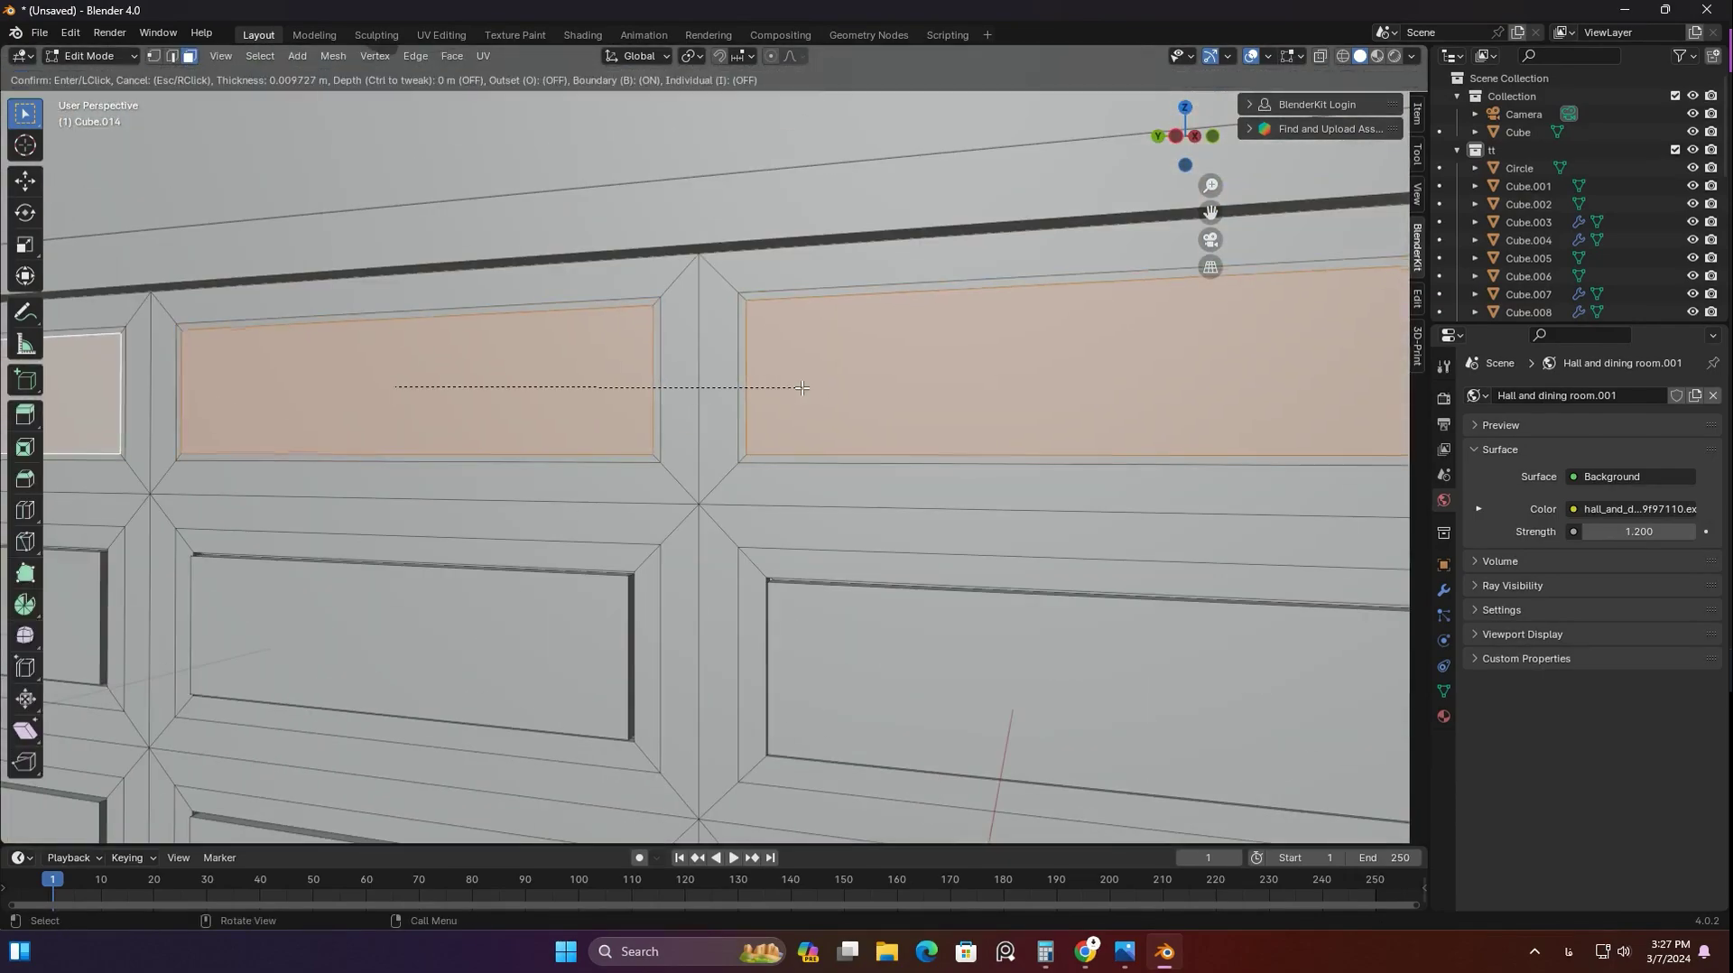
left_click(803, 387)
middle_click_drag(803, 387, 740, 397)
key("e")
left_click(1038, 352)
mouse_move(1039, 352)
middle_mouse_down()
mouse_move(921, 364)
mouse_move(943, 416)
mouse_move(1129, 433)
middle_mouse_up()
key("s")
left_click(1099, 337)
Shift the left extension's end face along the cabinet and dissolve its horizontal edge loops
key("Tab")
scroll(1038, 352, "down", 5)
mouse_move(1038, 352)
middle_mouse_down()
mouse_move(584, 529)
mouse_move(610, 597)
mouse_move(873, 611)
middle_mouse_up()
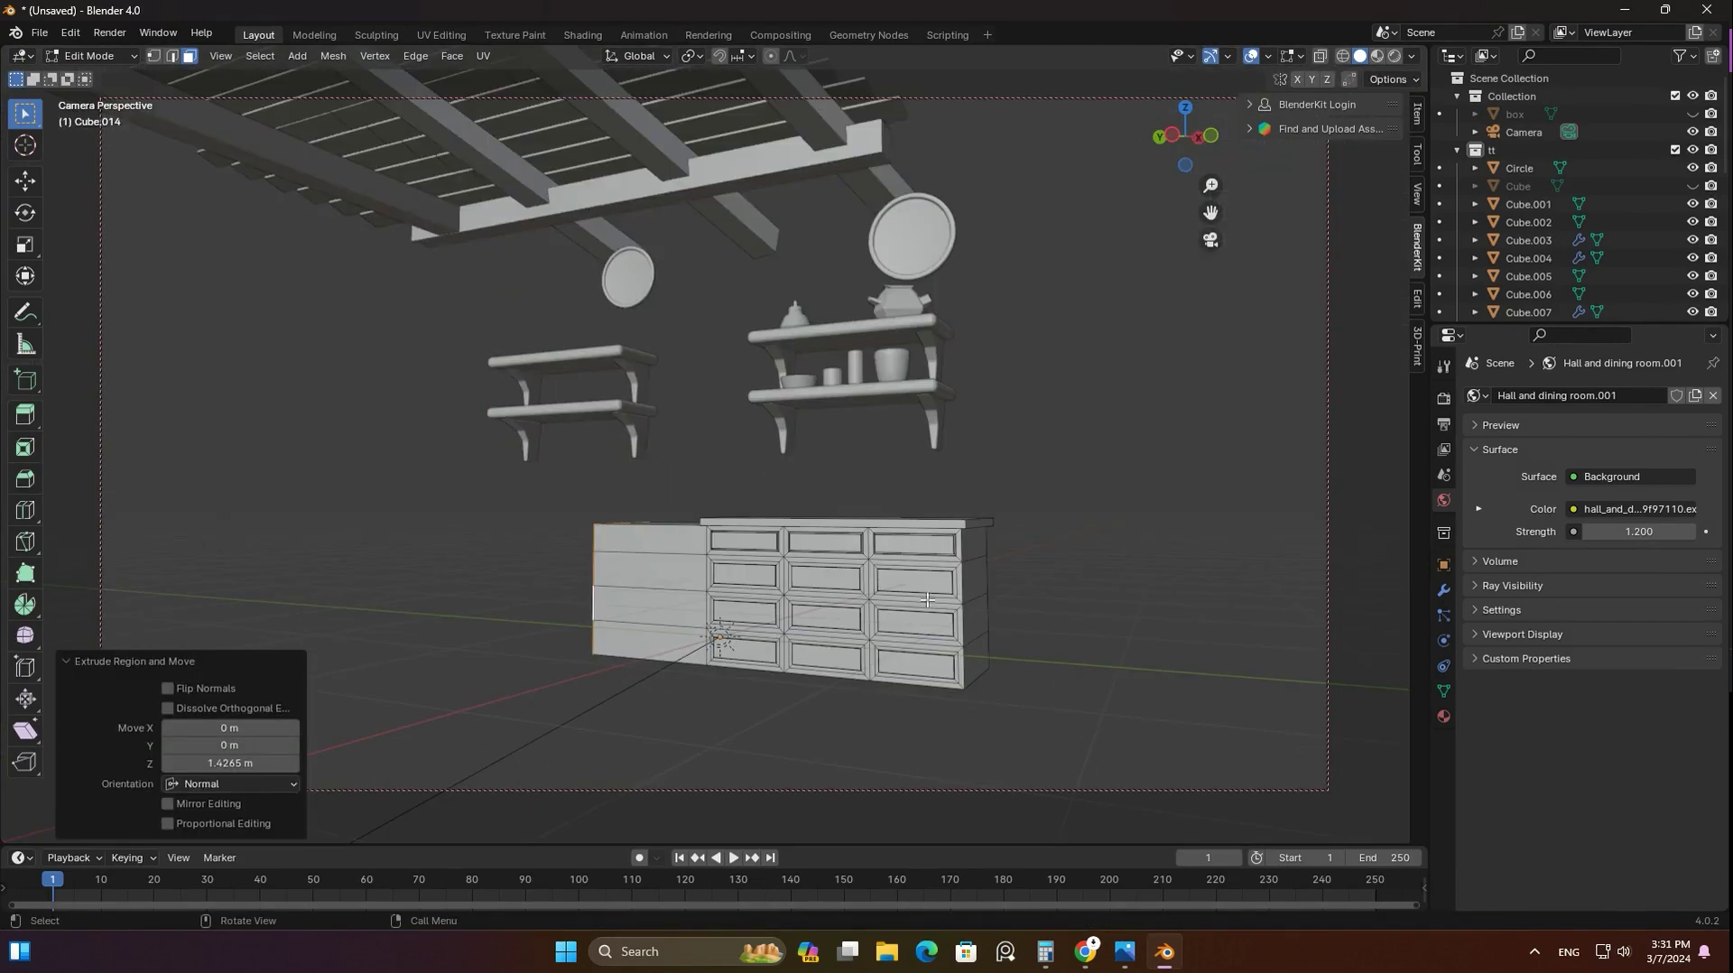
middle_click_drag(1216, 251, 804, 707)
middle_click_drag(871, 388, 897, 379)
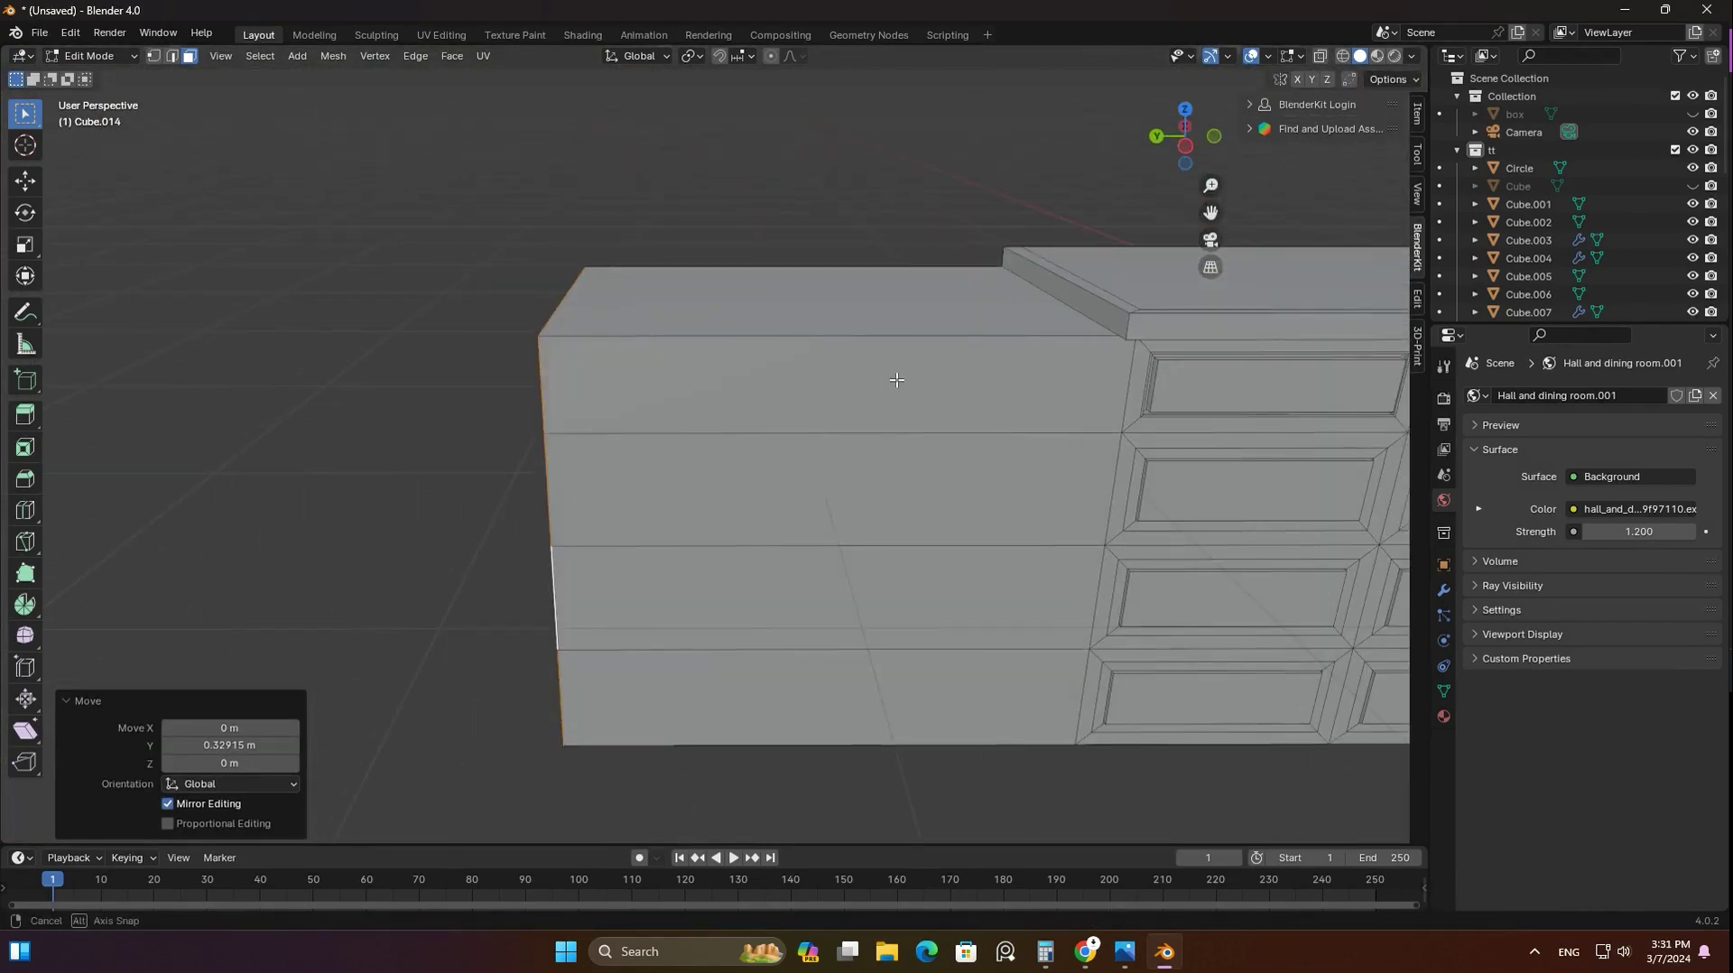
key("2")
left_click(896, 445, "alt")
key("ctrl+x")
middle_click_drag(844, 630, 956, 506)
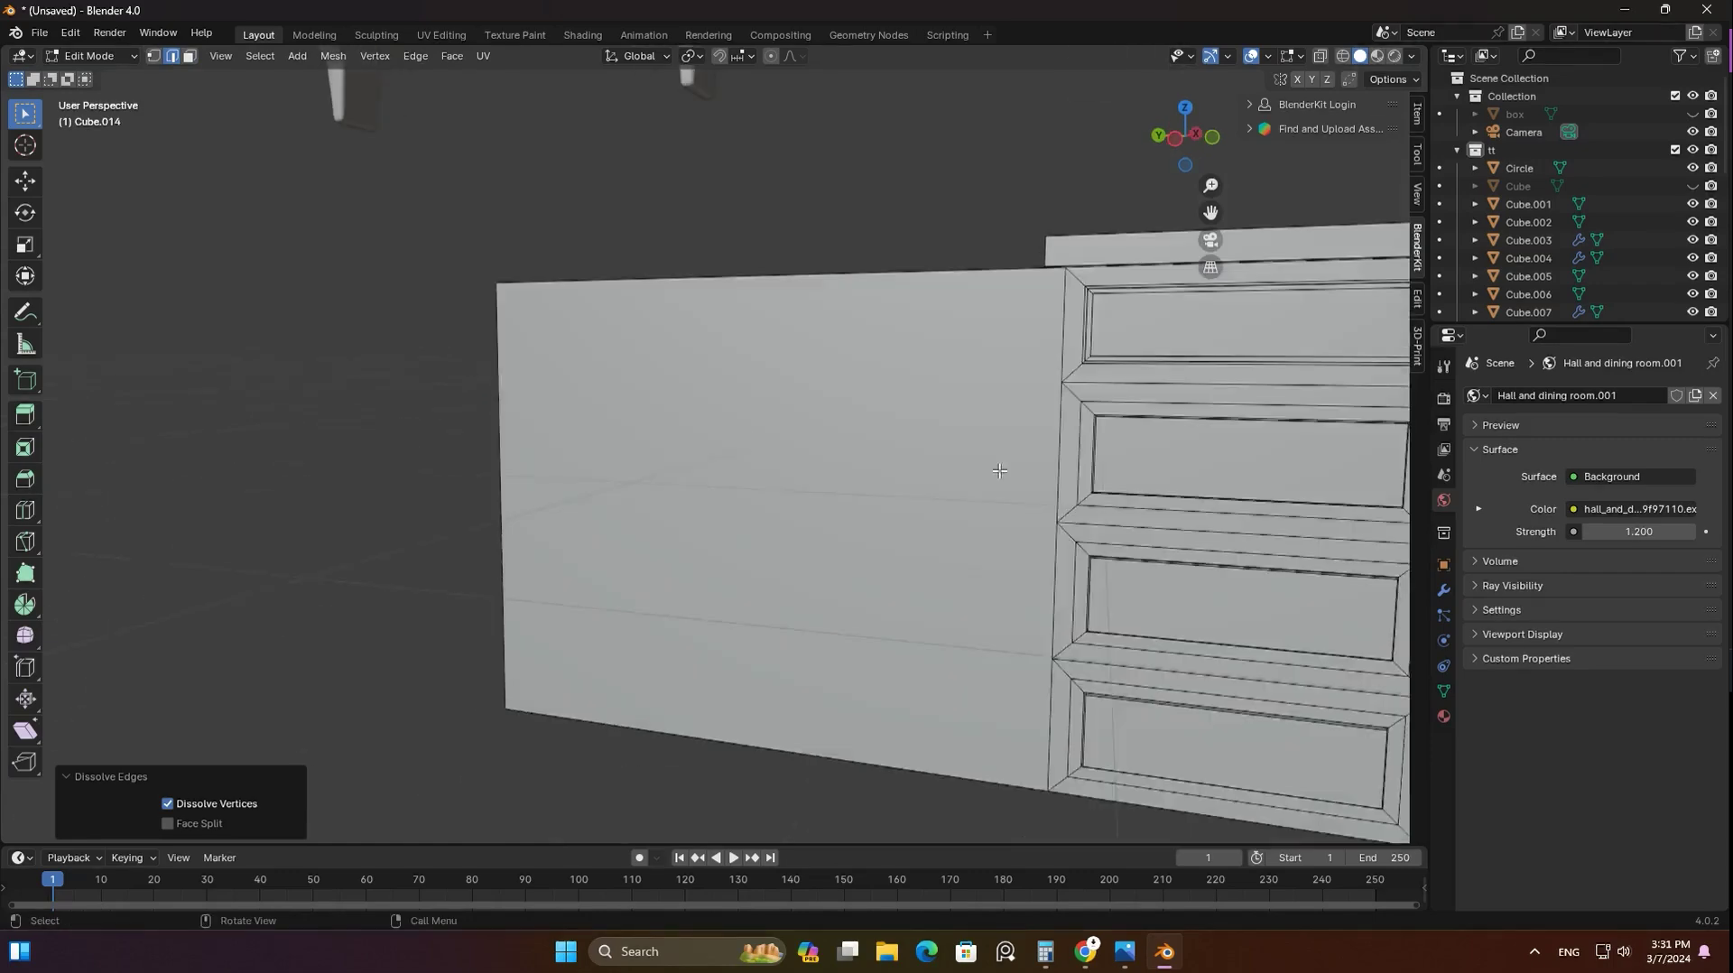
Slide a vertical edge along the cabinet extension and knife-cut new edges into it
left_click(916, 407, "alt")
key("g")
key("g")
left_click(1056, 263)
key("ctrl+KP_3")
scroll(1360, 492, "up", 5)
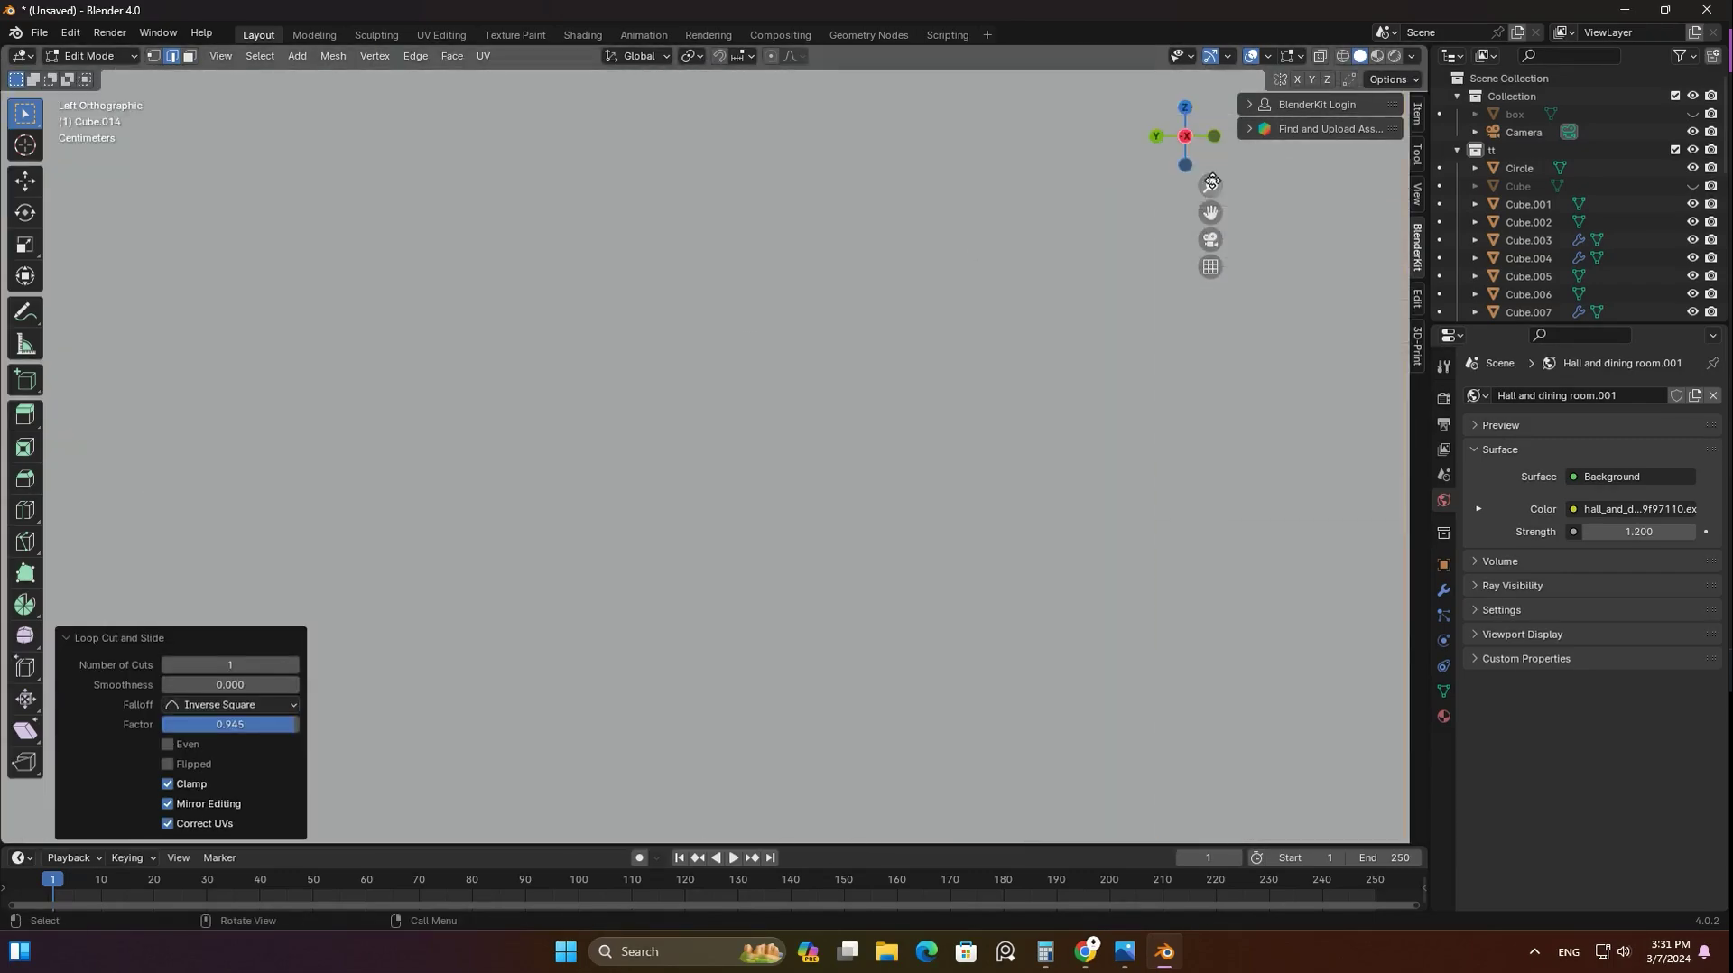
scroll(1156, 202, "down", 5)
middle_click_drag(1157, 202, 734, 363)
key("ctrl+KP_3")
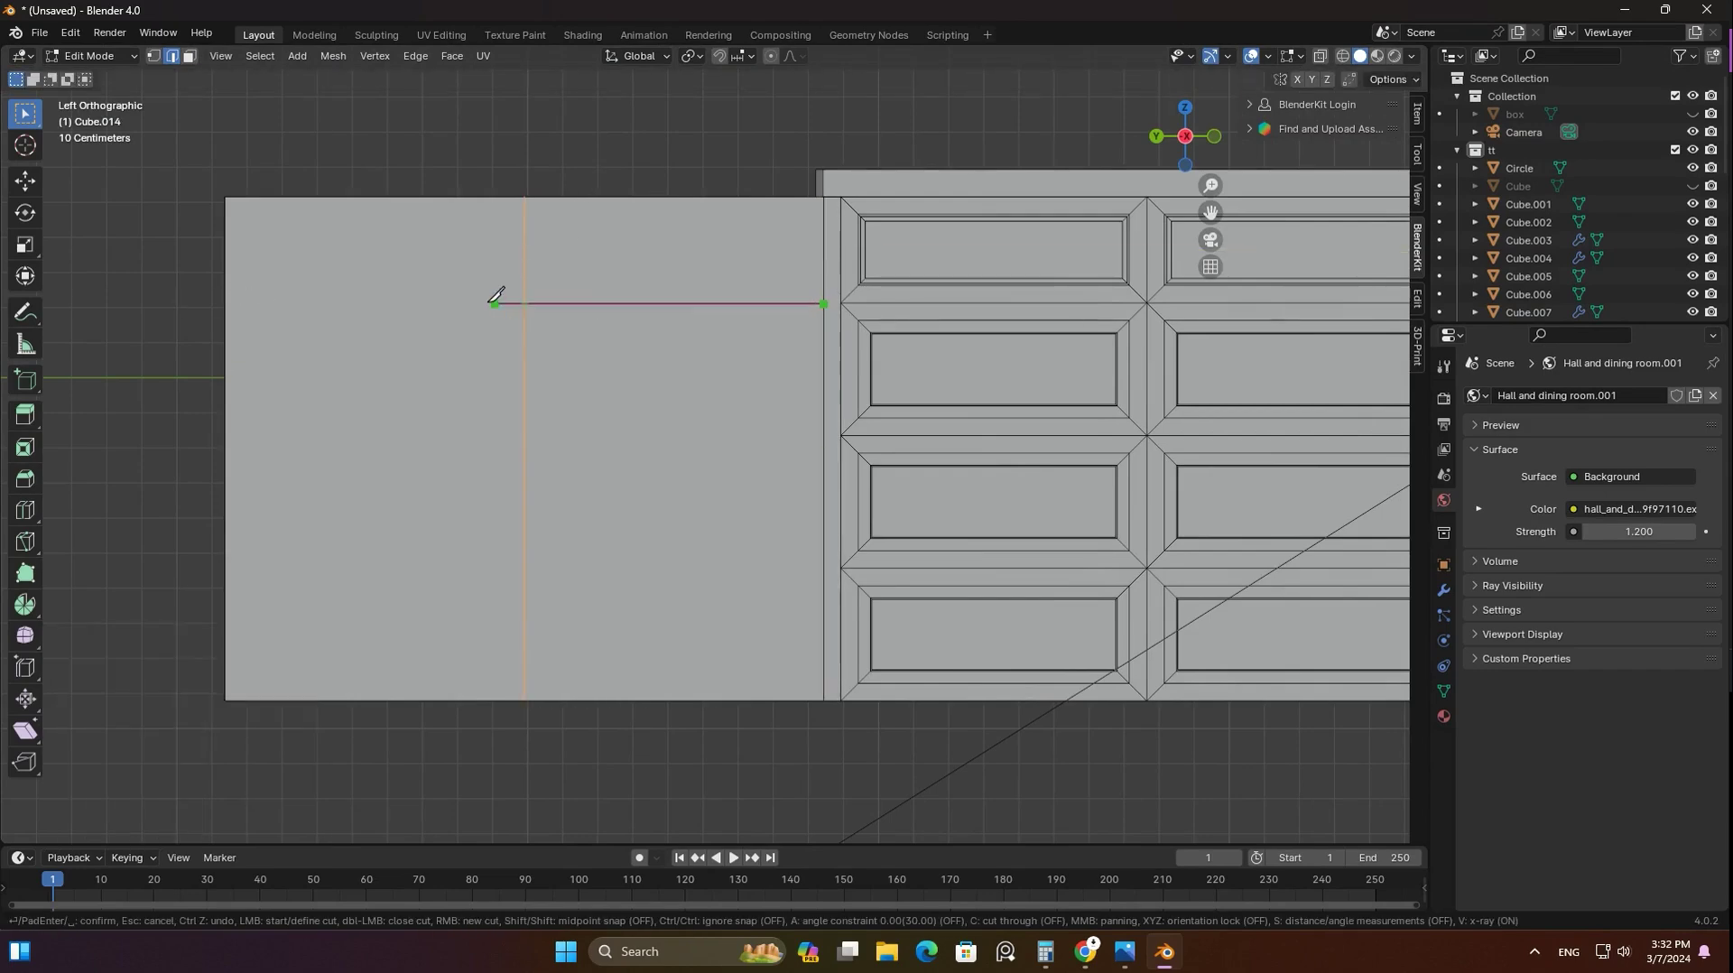
middle_click_drag(505, 393, 241, 97)
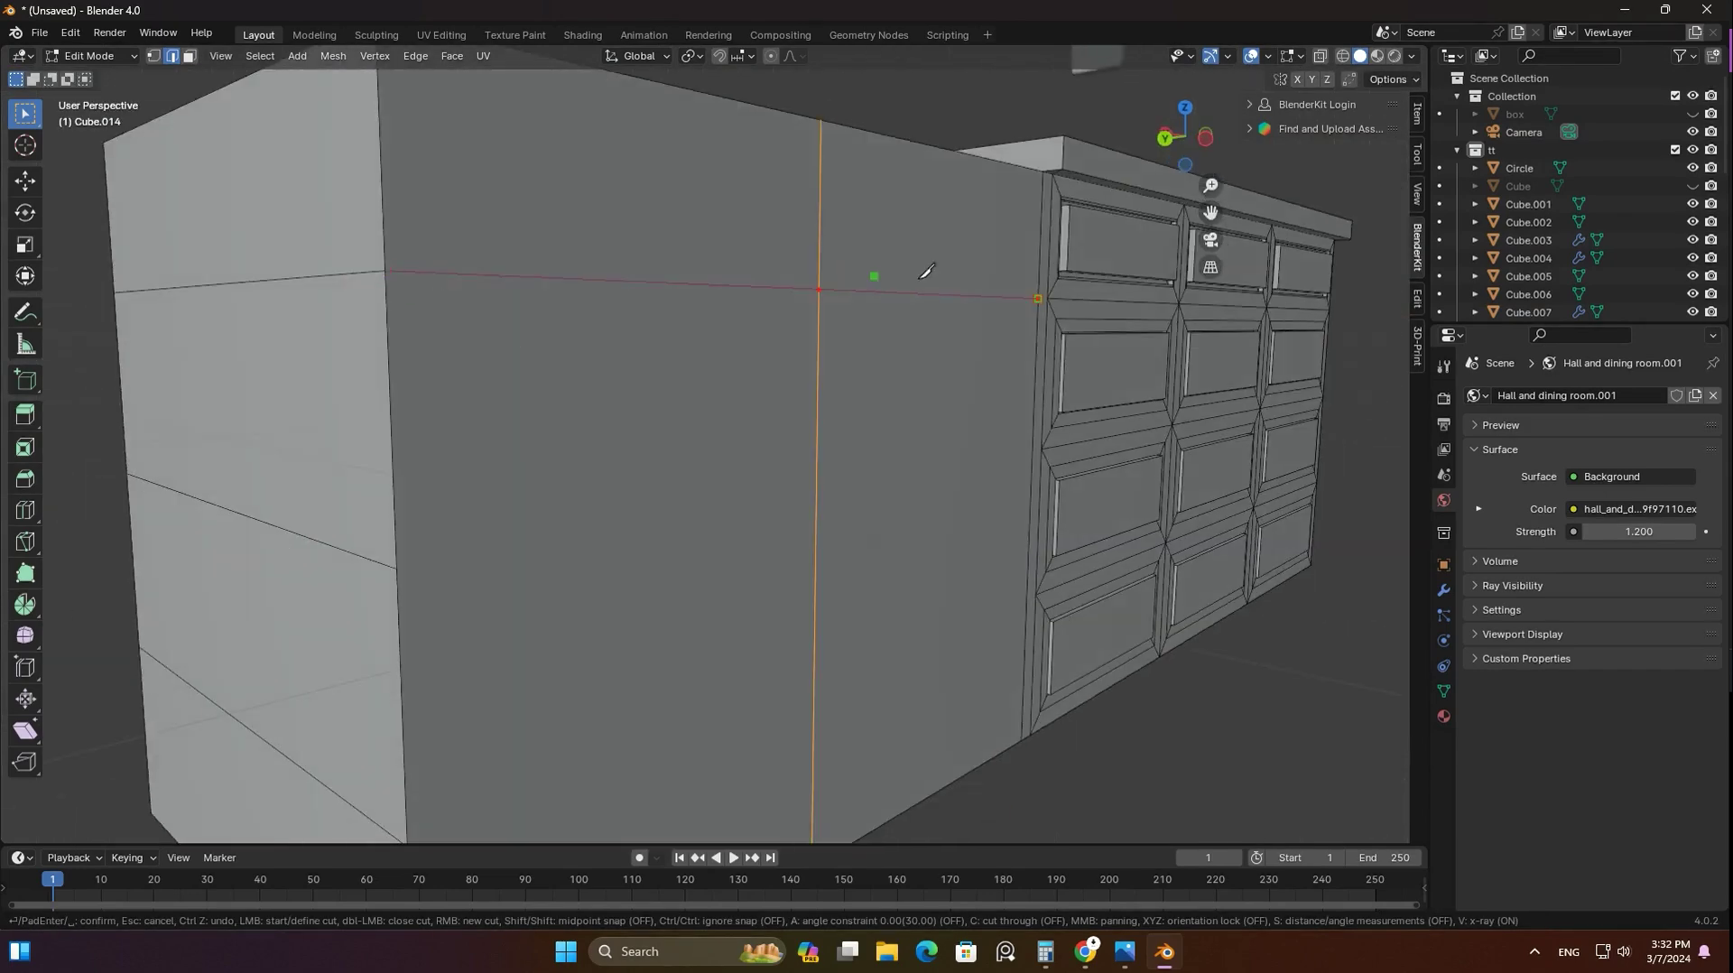
scroll(404, 225, "down", 4)
scroll(578, 380, "up", 4)
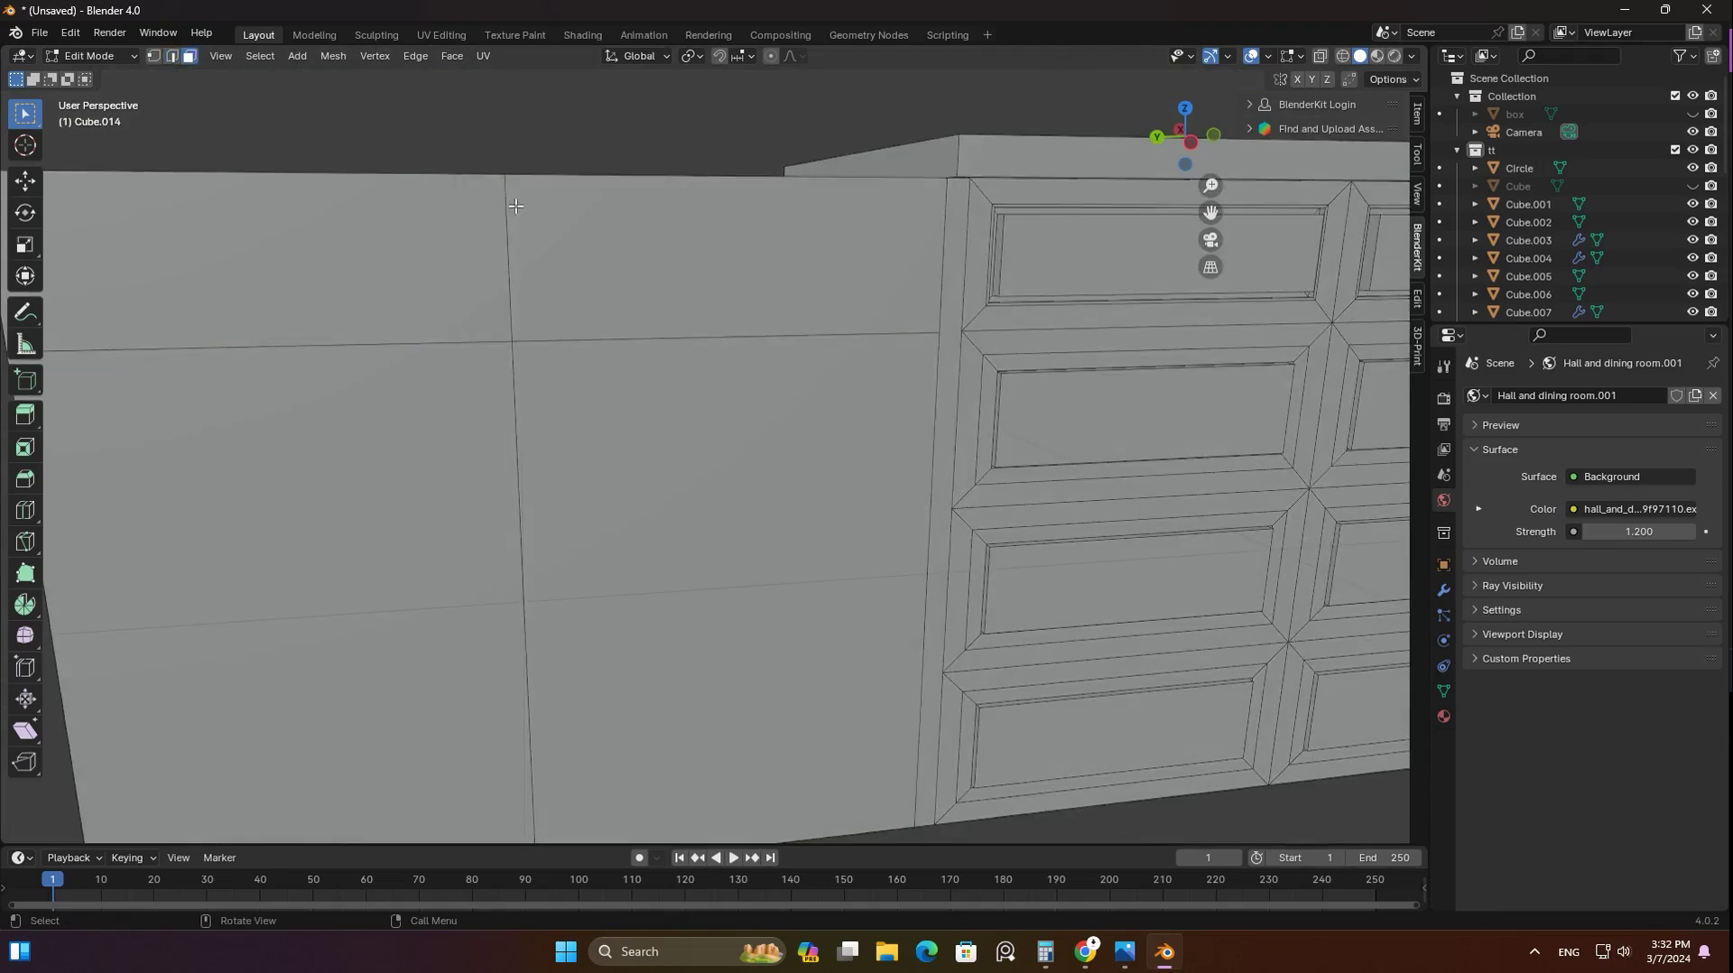
key("3")
Inset the upper and lower faces of the extension with a 0.05 thickness
left_click(625, 287)
type("i0.05")
middle_click_drag(578, 379, 145, 379, "shift")
left_click(688, 359)
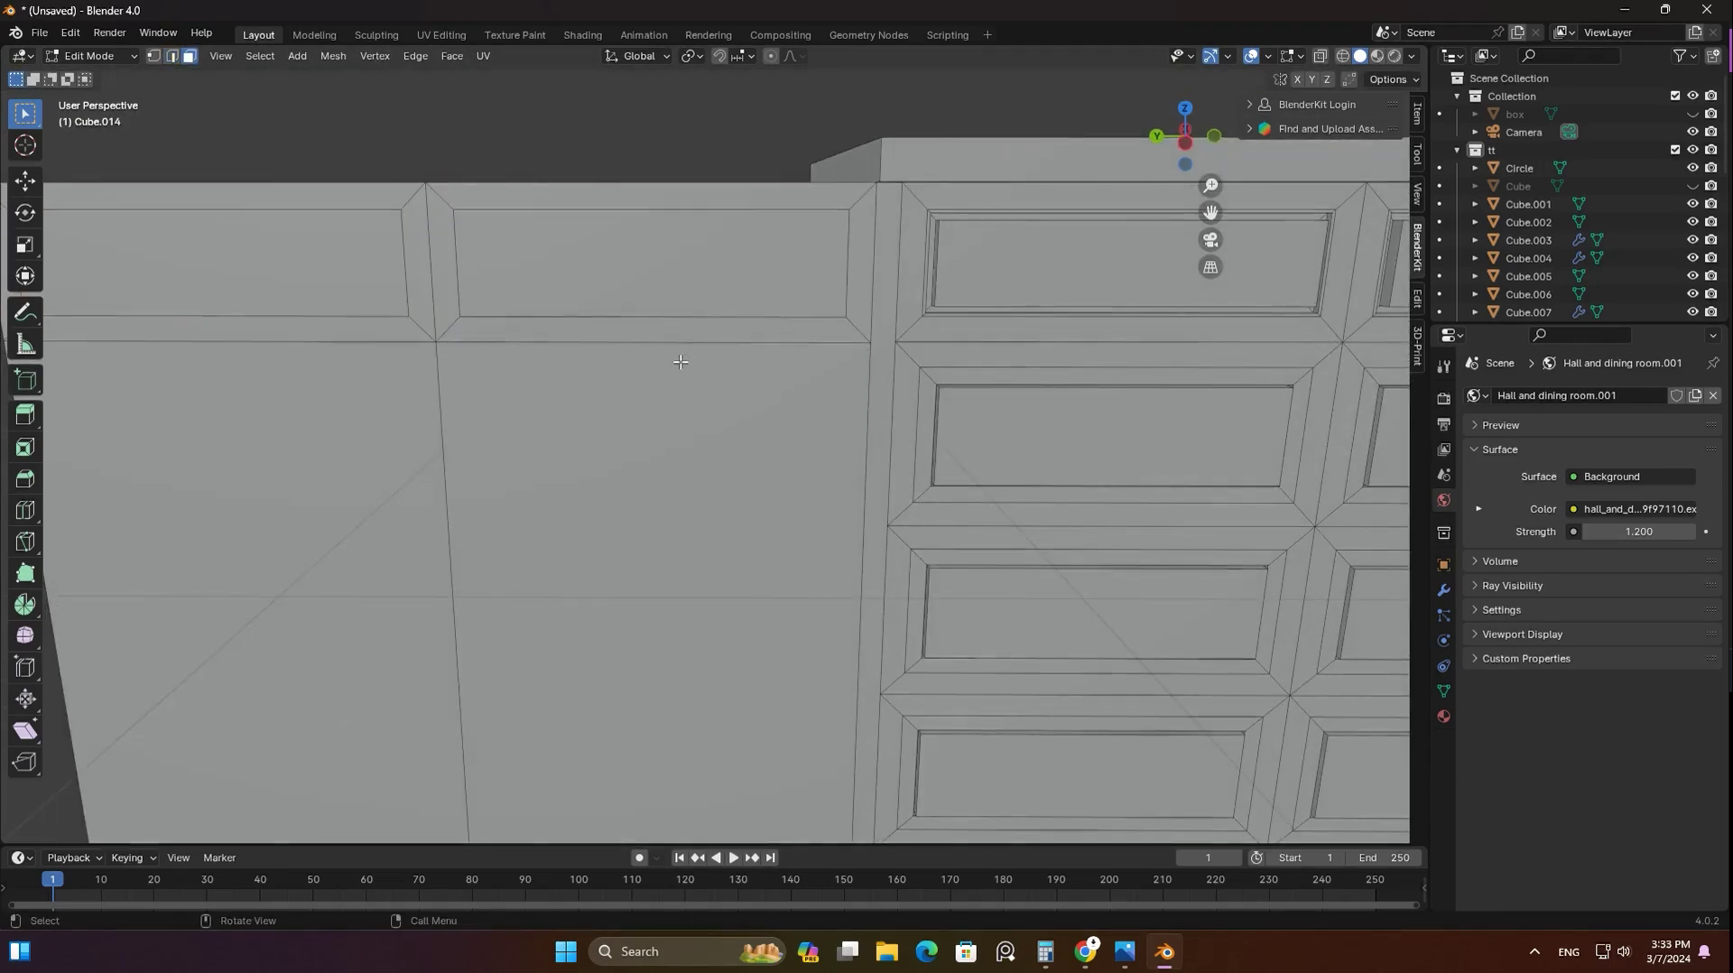
scroll(688, 359, "up", 3)
key("i")
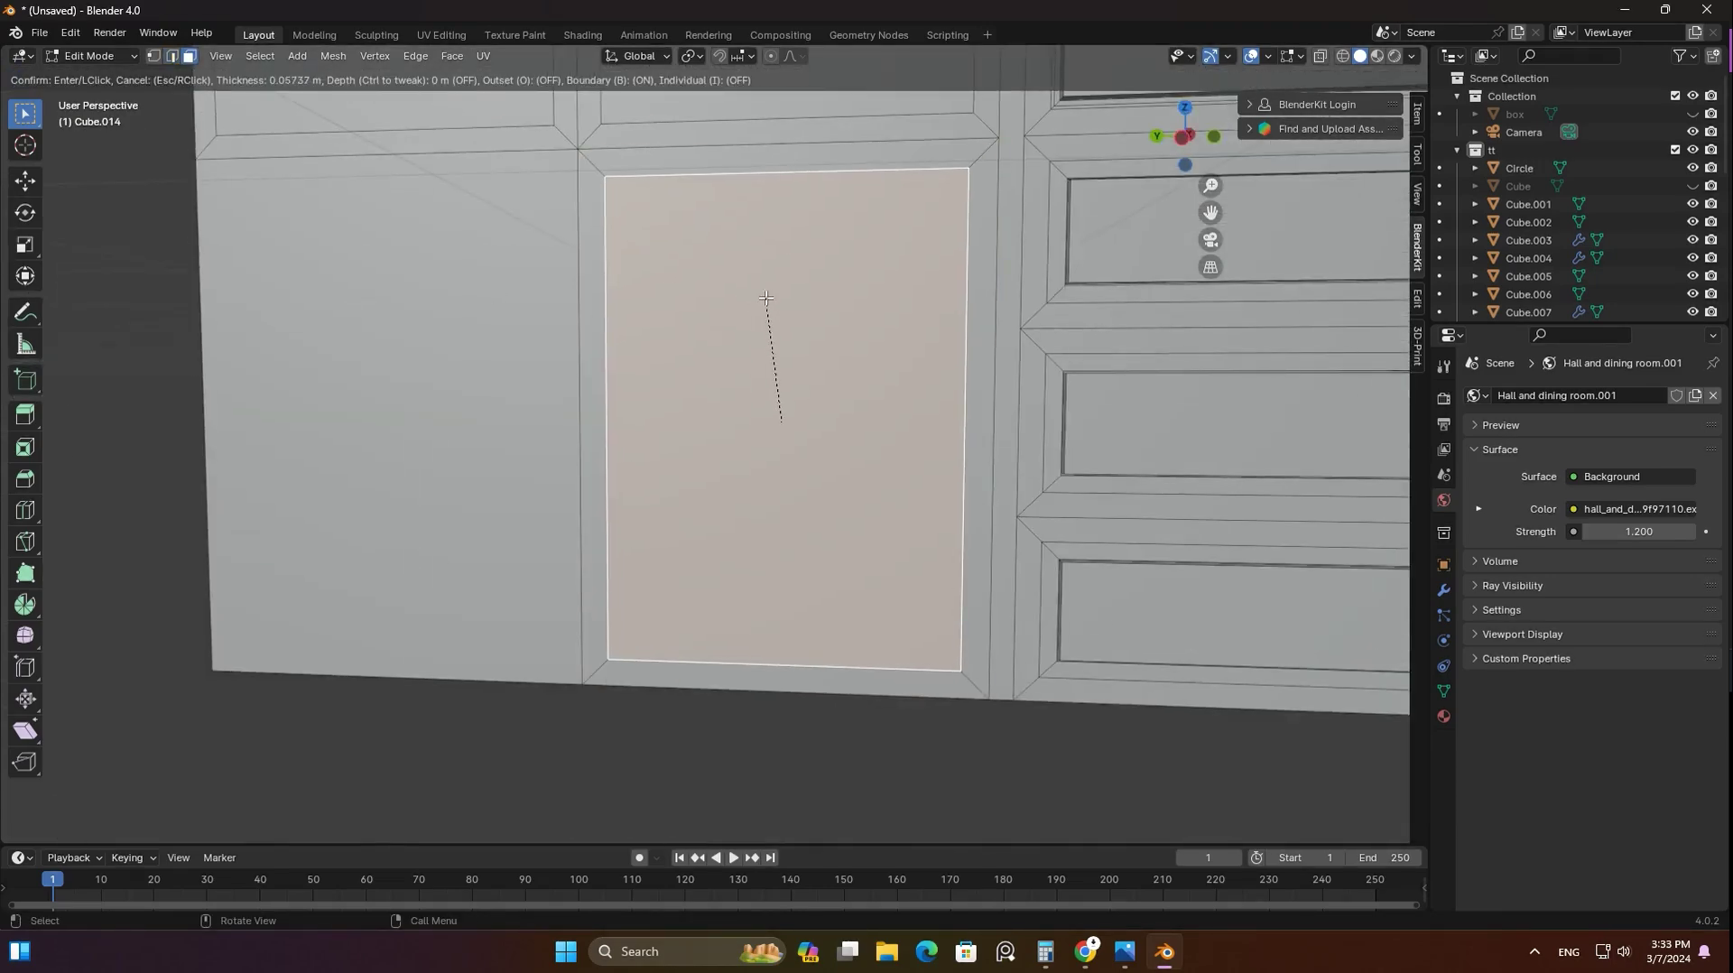
left_click(767, 298)
Inset the left and middle door faces of the counter
left_click(564, 291)
key("shift+r")
middle_click_drag(456, 570, 658, 386, "shift")
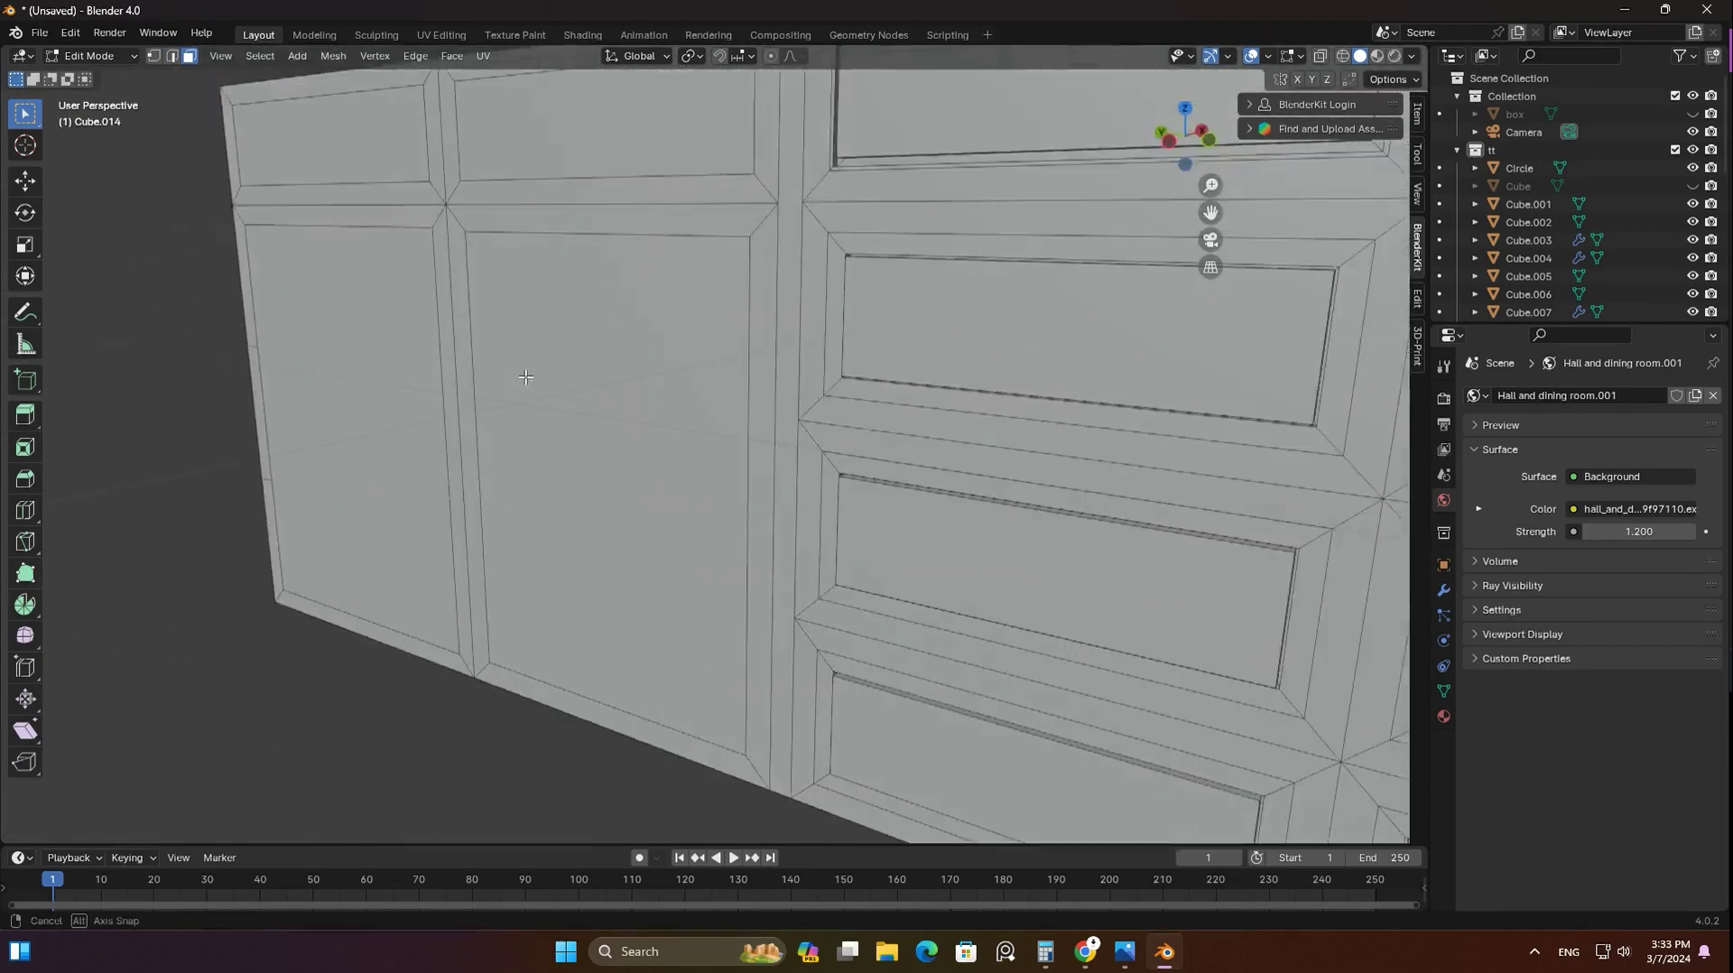
left_click(658, 387)
key("i")
left_click(214, 727)
key("ctrl+z")
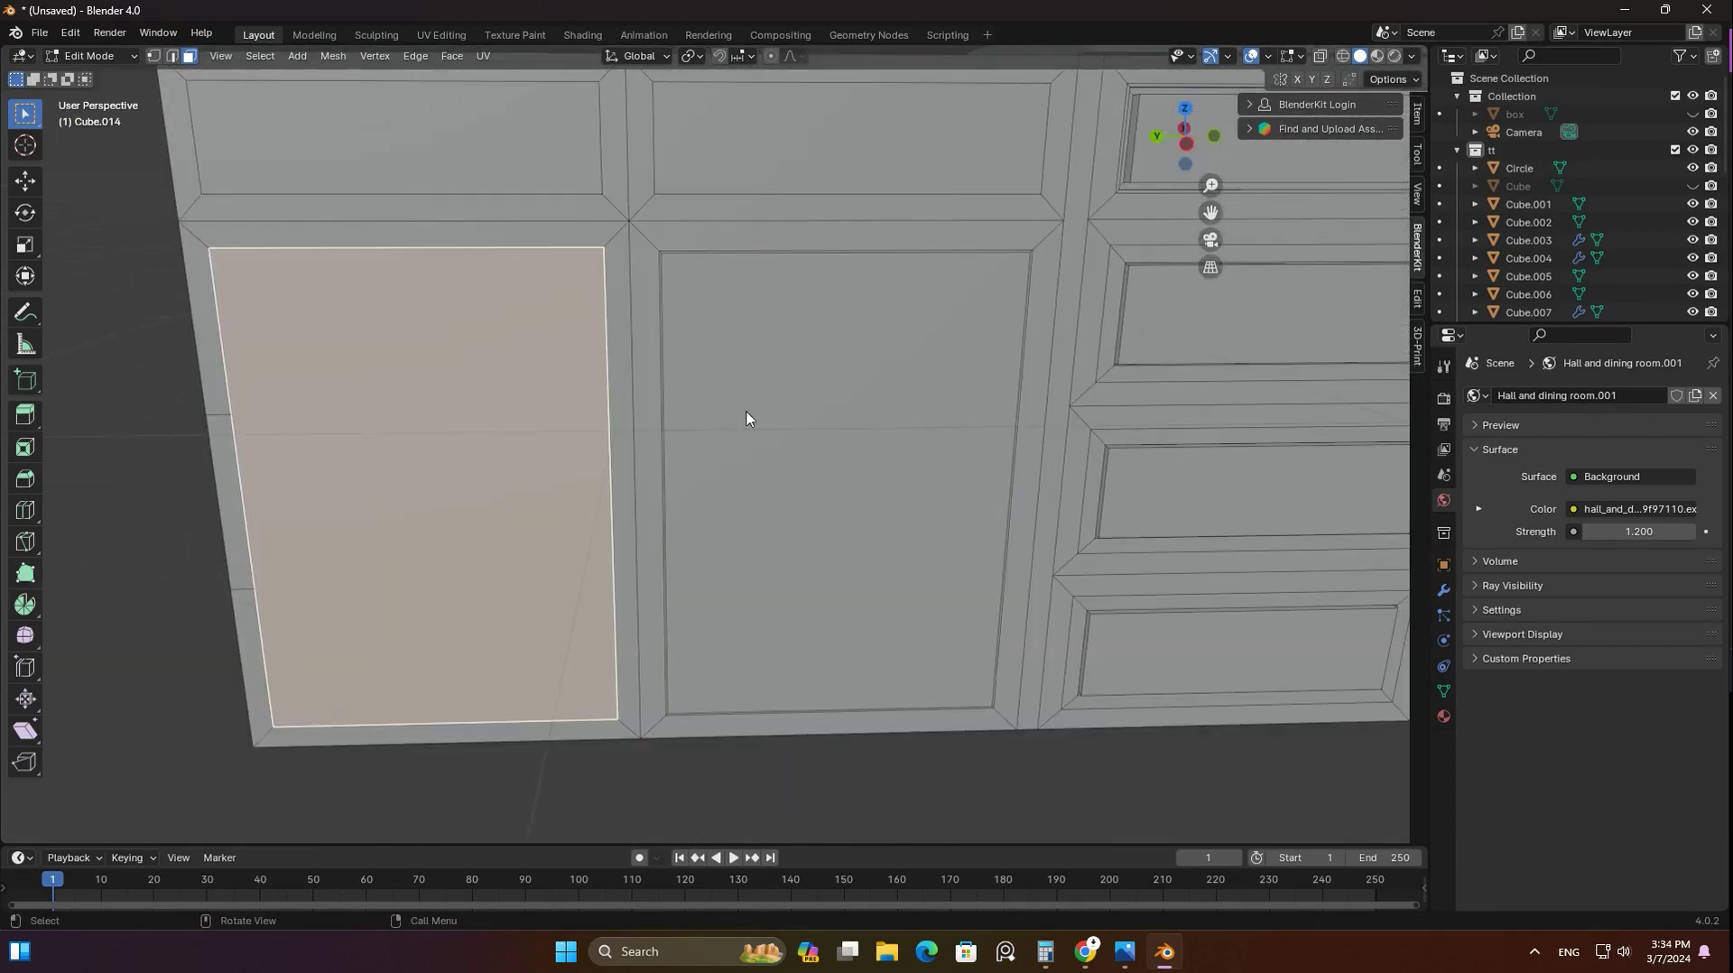
left_click(813, 446, "shift")
mouse_move(813, 445)
middle_mouse_down()
mouse_move(696, 430)
mouse_move(788, 340)
middle_mouse_up()
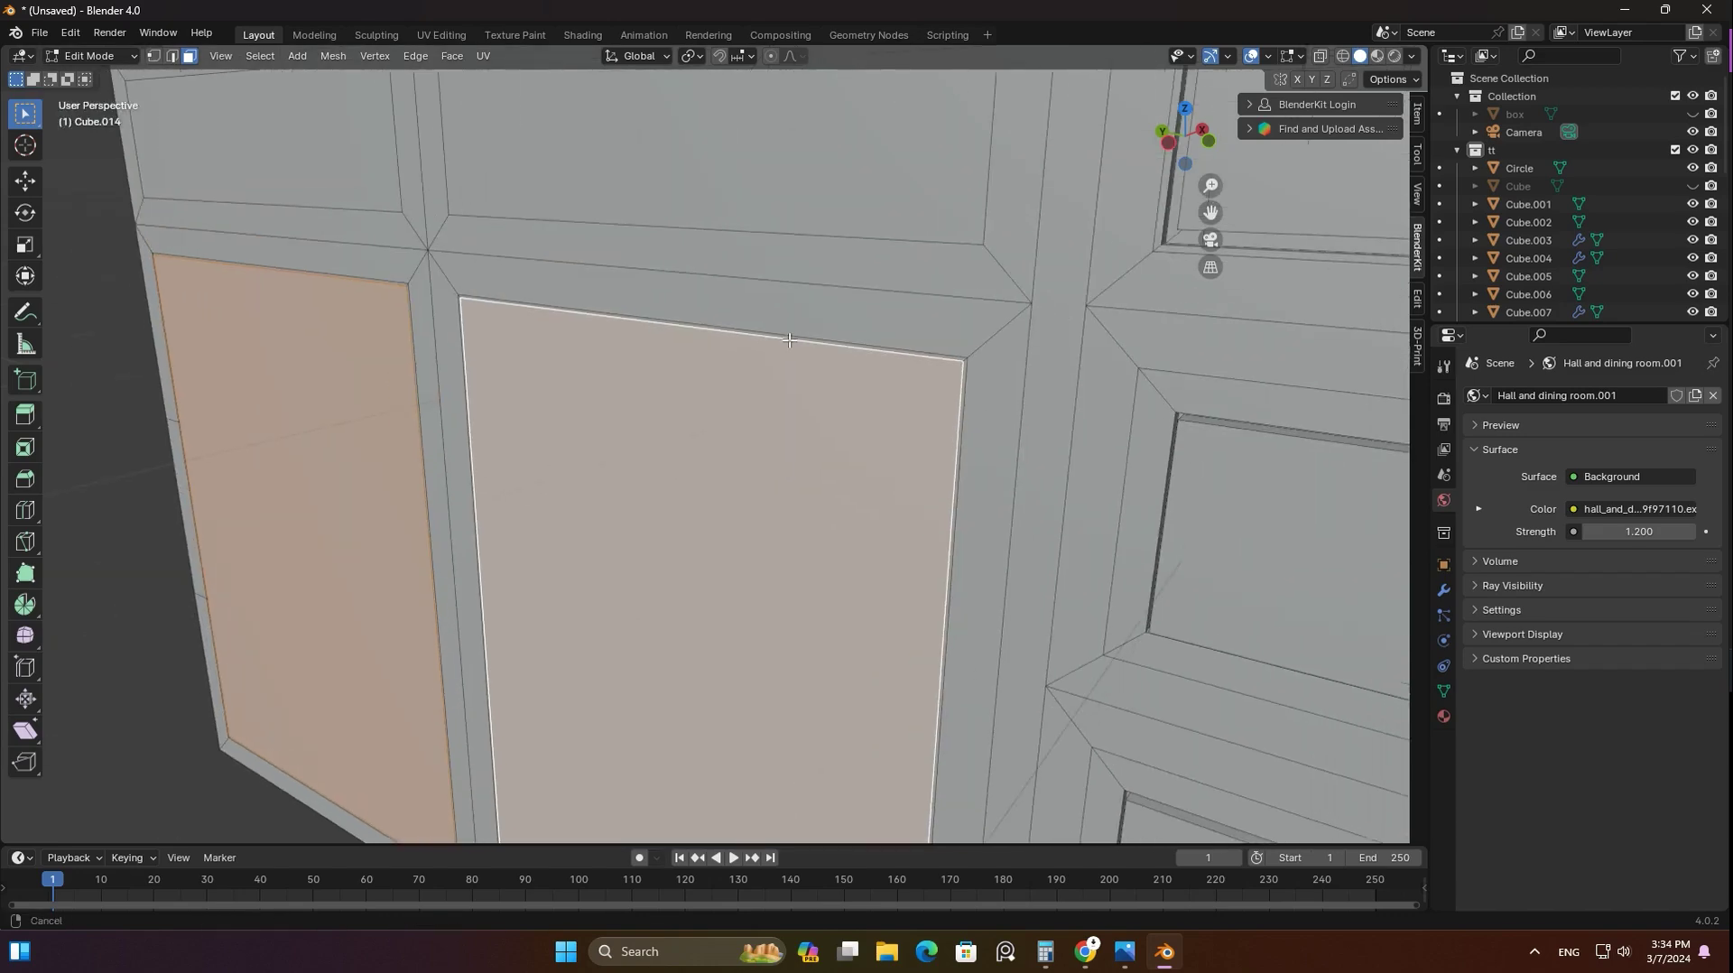
left_click_drag(1216, 188, 593, 465)
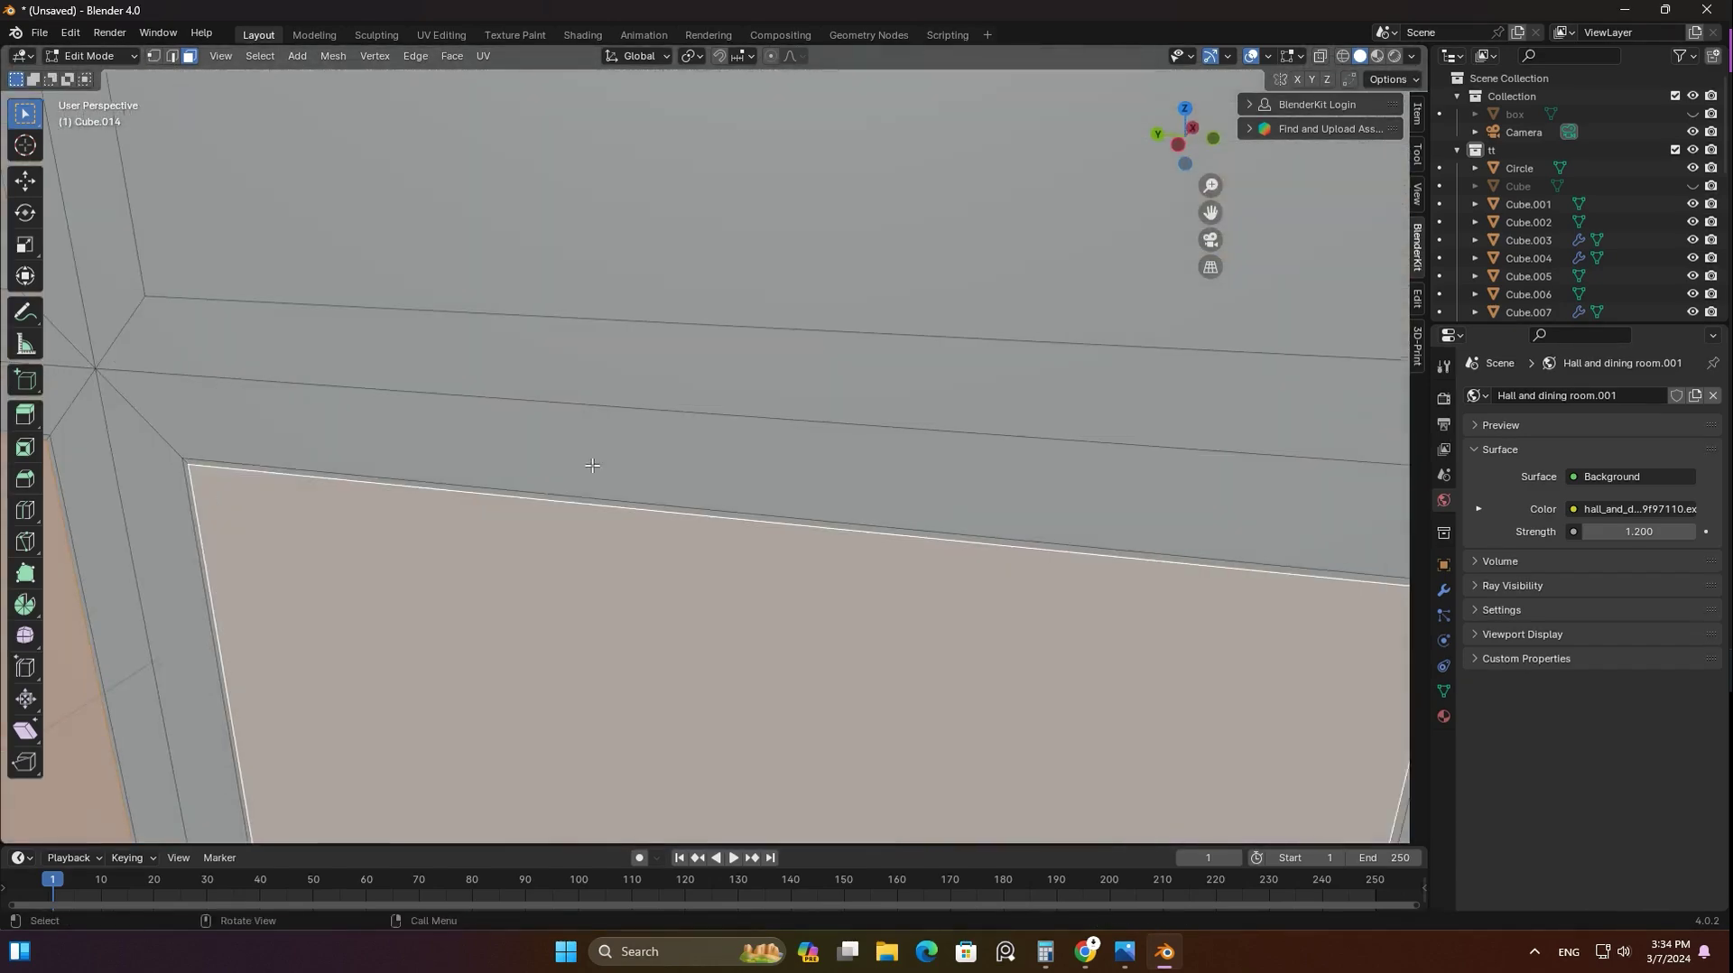
right_click(578, 481)
left_click(704, 455)
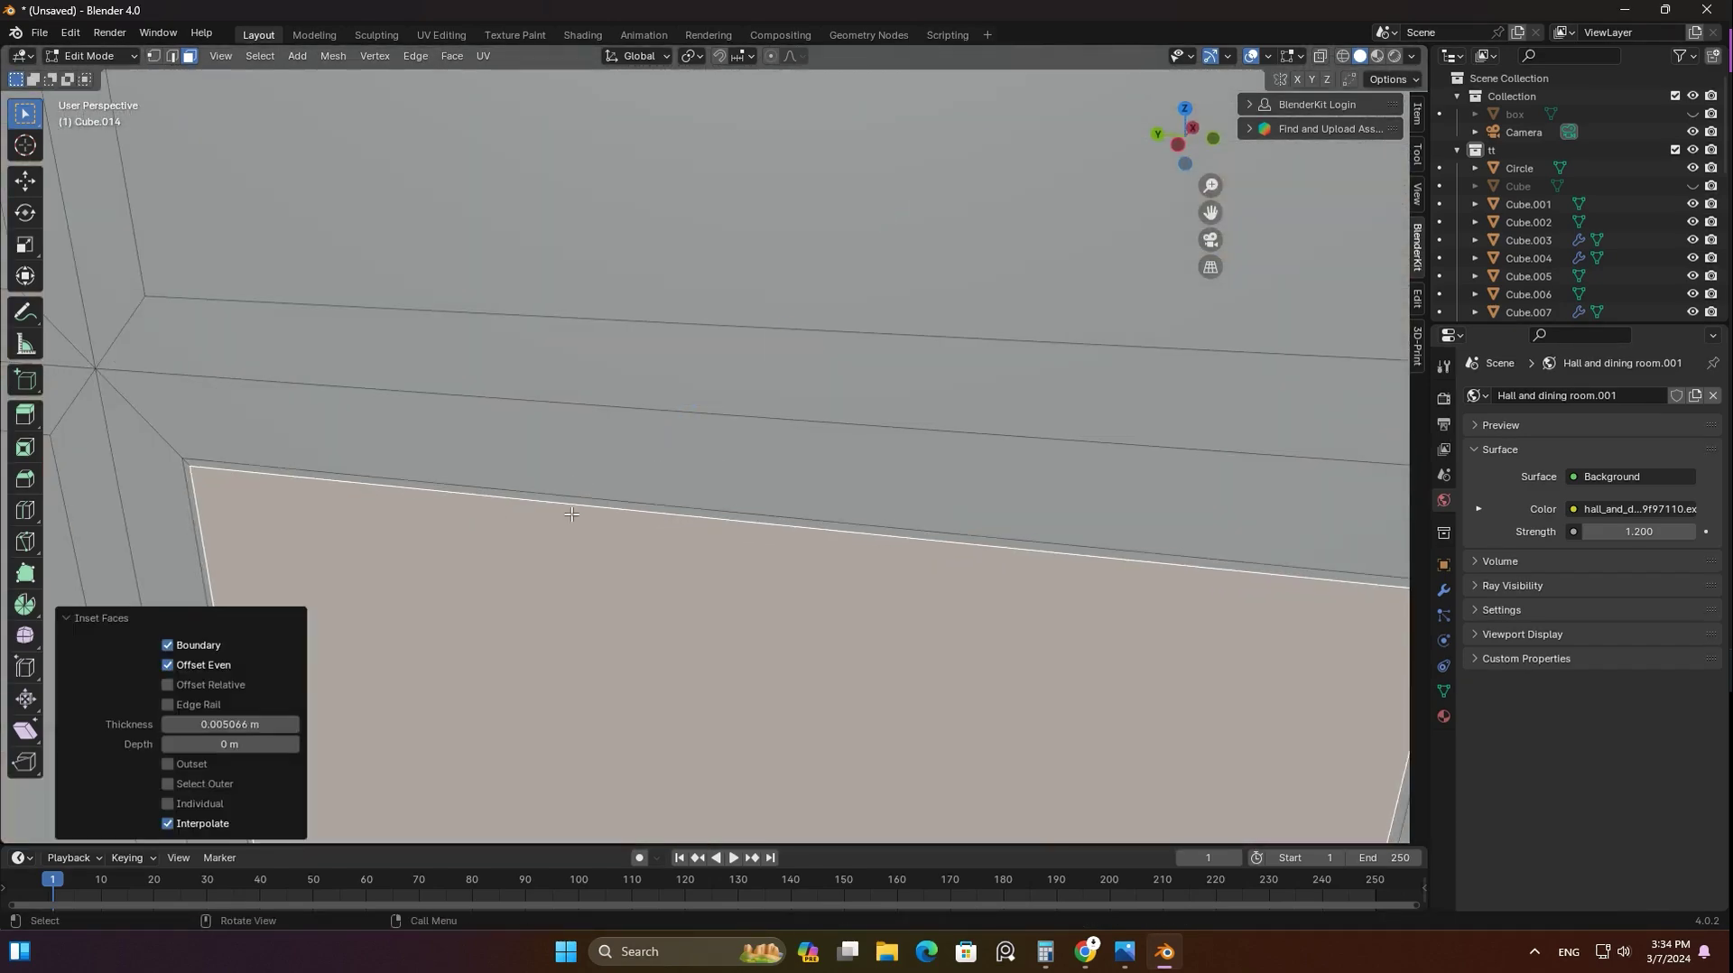
Extrude the inset door face slightly inward to recess the panel
middle_click_drag(548, 455, 776, 473, "shift")
key("Escape")
left_click(777, 473)
middle_click_drag(757, 536, 632, 533)
key("e")
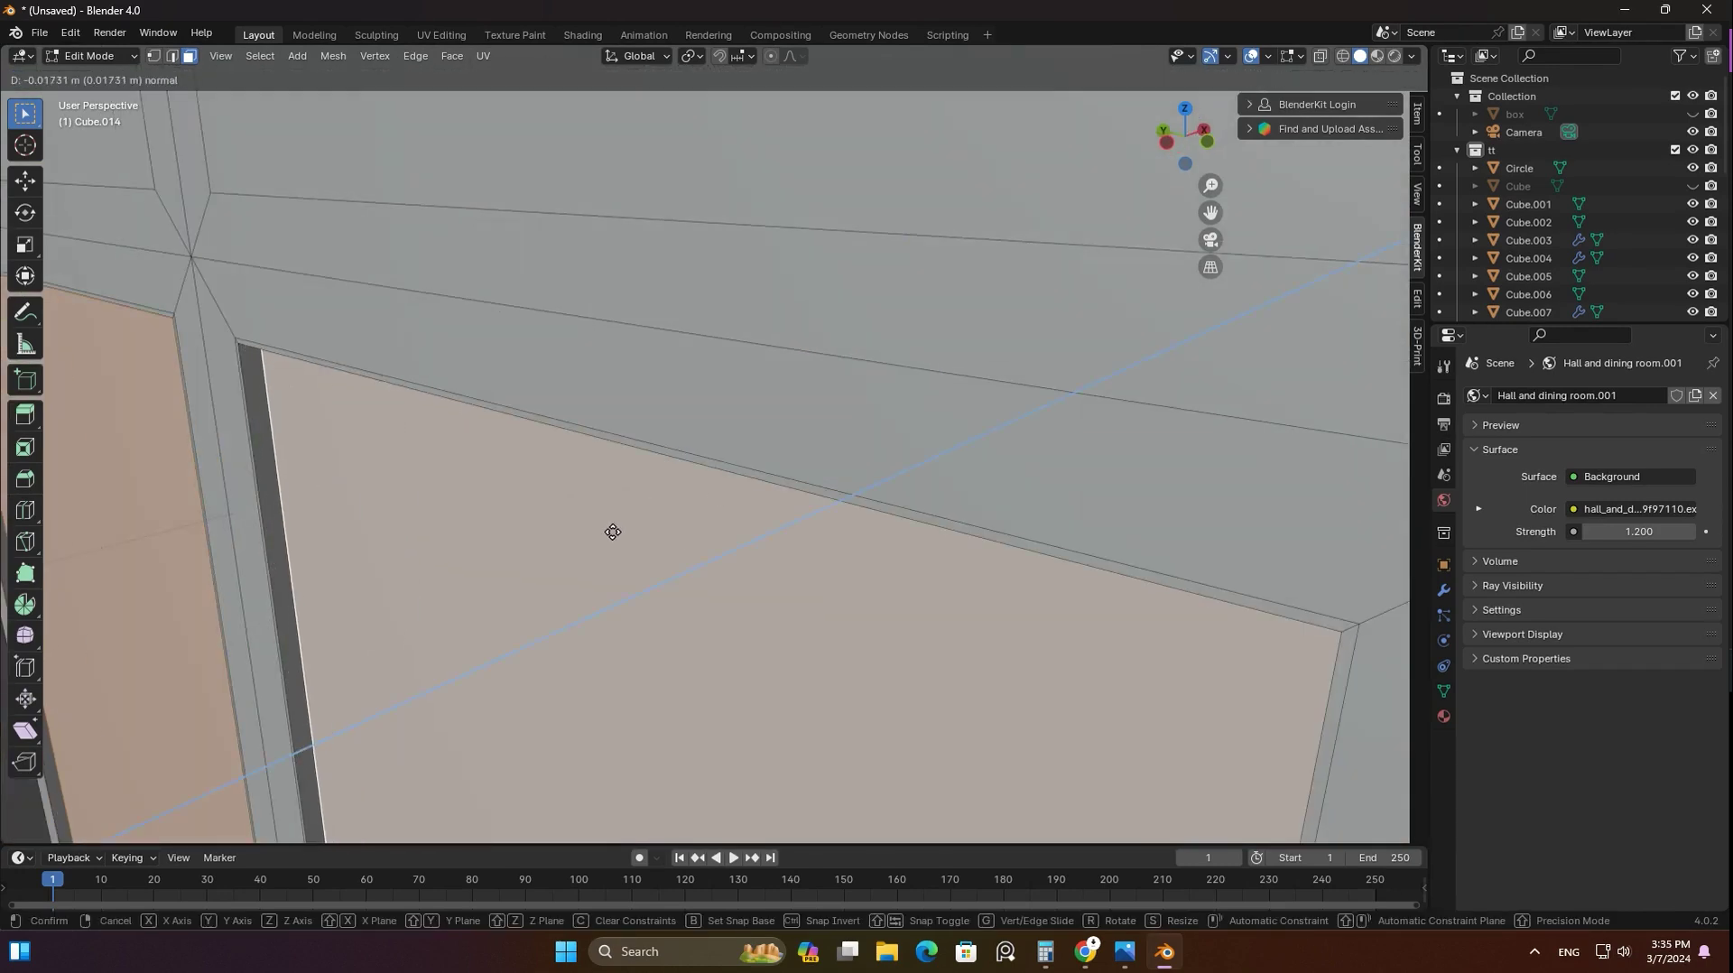
left_click(605, 535)
scroll(605, 535, "down", 3)
scroll(719, 295, "down", 5)
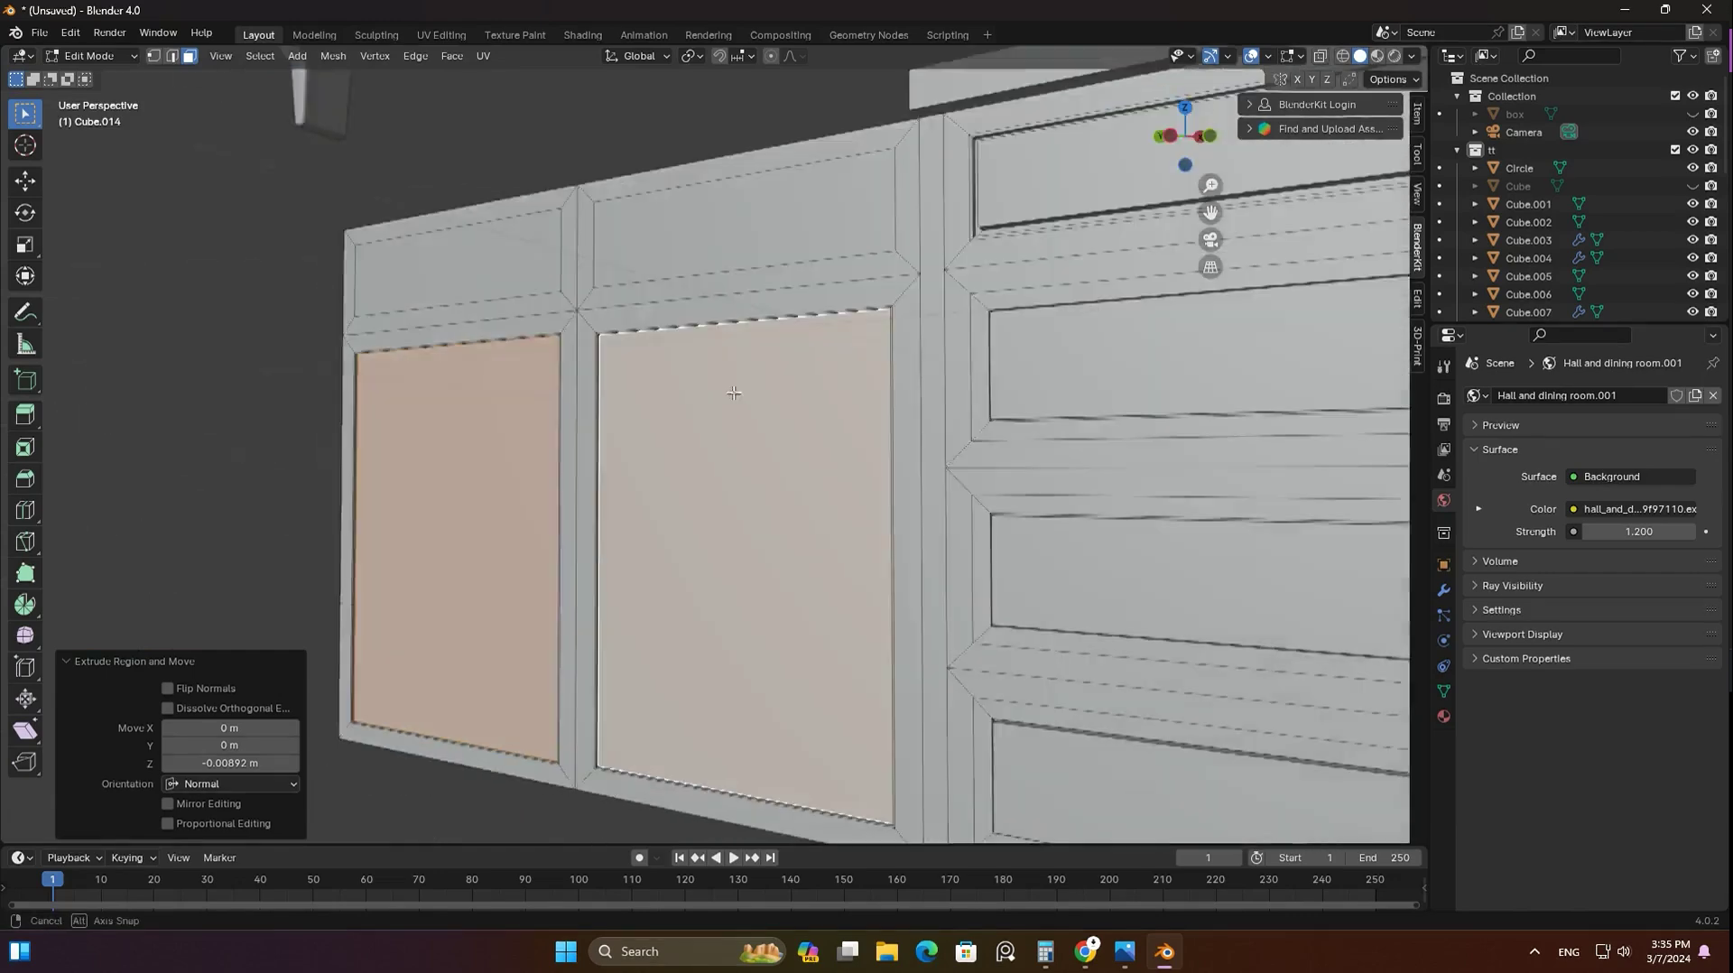
Inset the top faces of the extension and sink them down into the cabinet
key("Tab")
mouse_move(811, 228)
middle_mouse_down()
mouse_move(719, 263)
mouse_move(766, 355)
mouse_move(831, 413)
mouse_move(820, 323)
middle_mouse_up()
key("Tab")
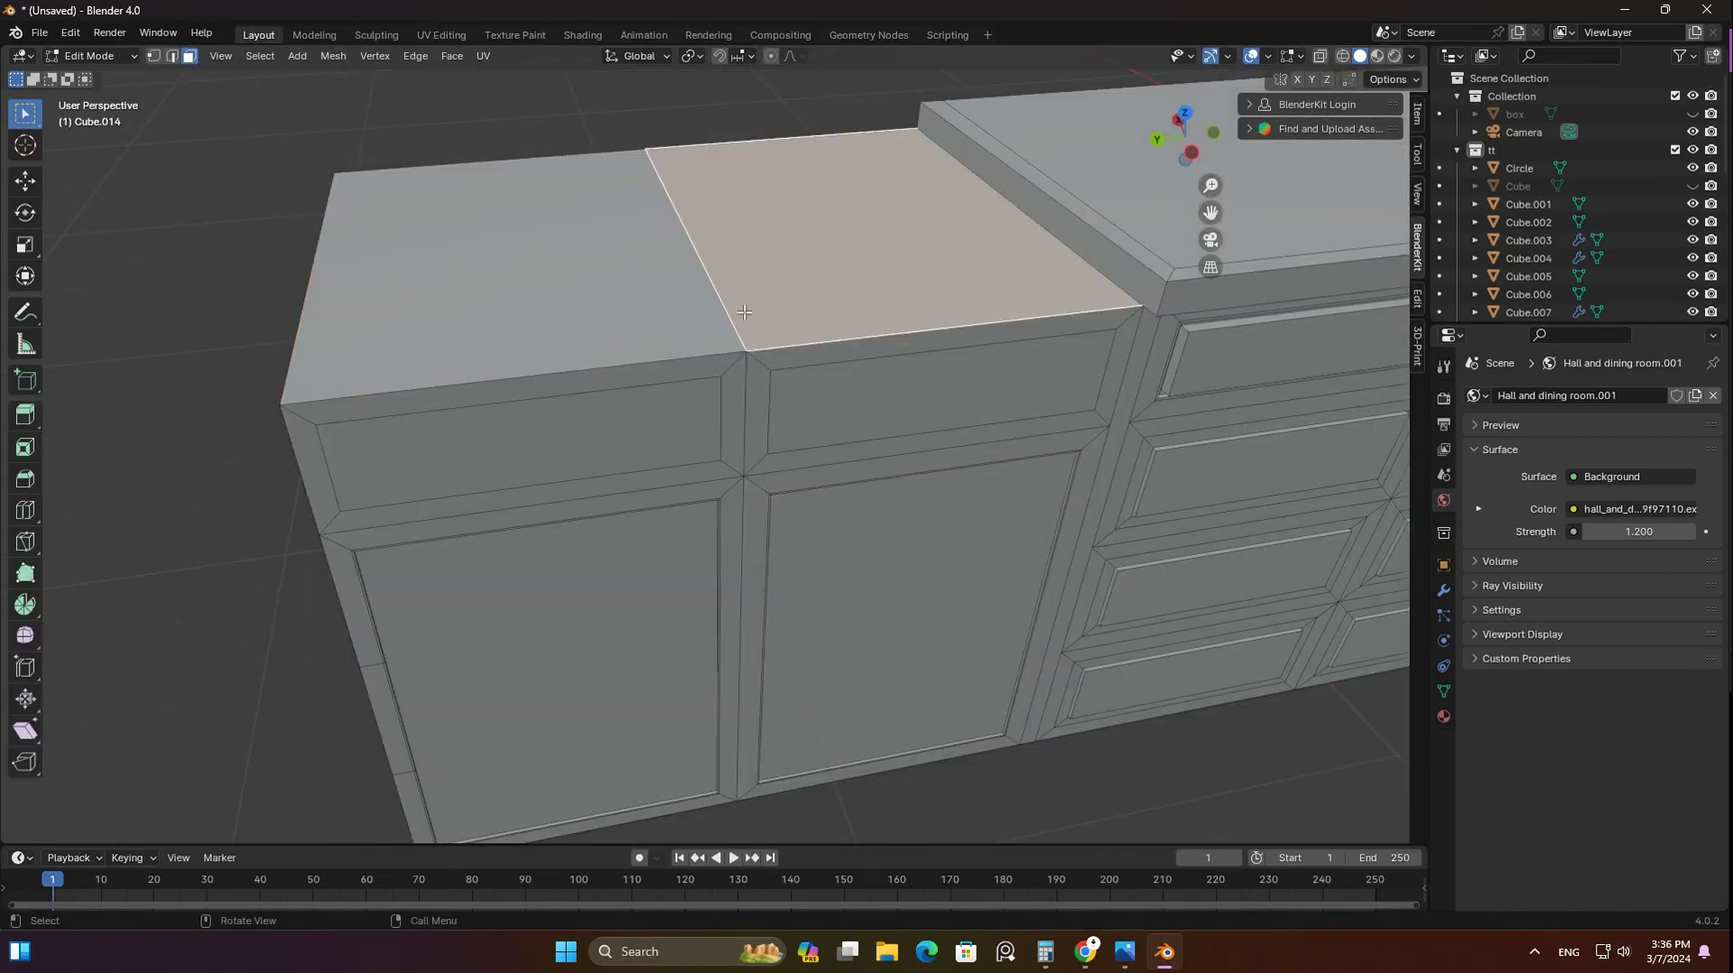
key("i")
left_click(849, 332)
key("e")
left_click(853, 394)
Inset the side panel face and extrude it inward as a sunken drawer panel
middle_click_drag(853, 394, 1292, 223)
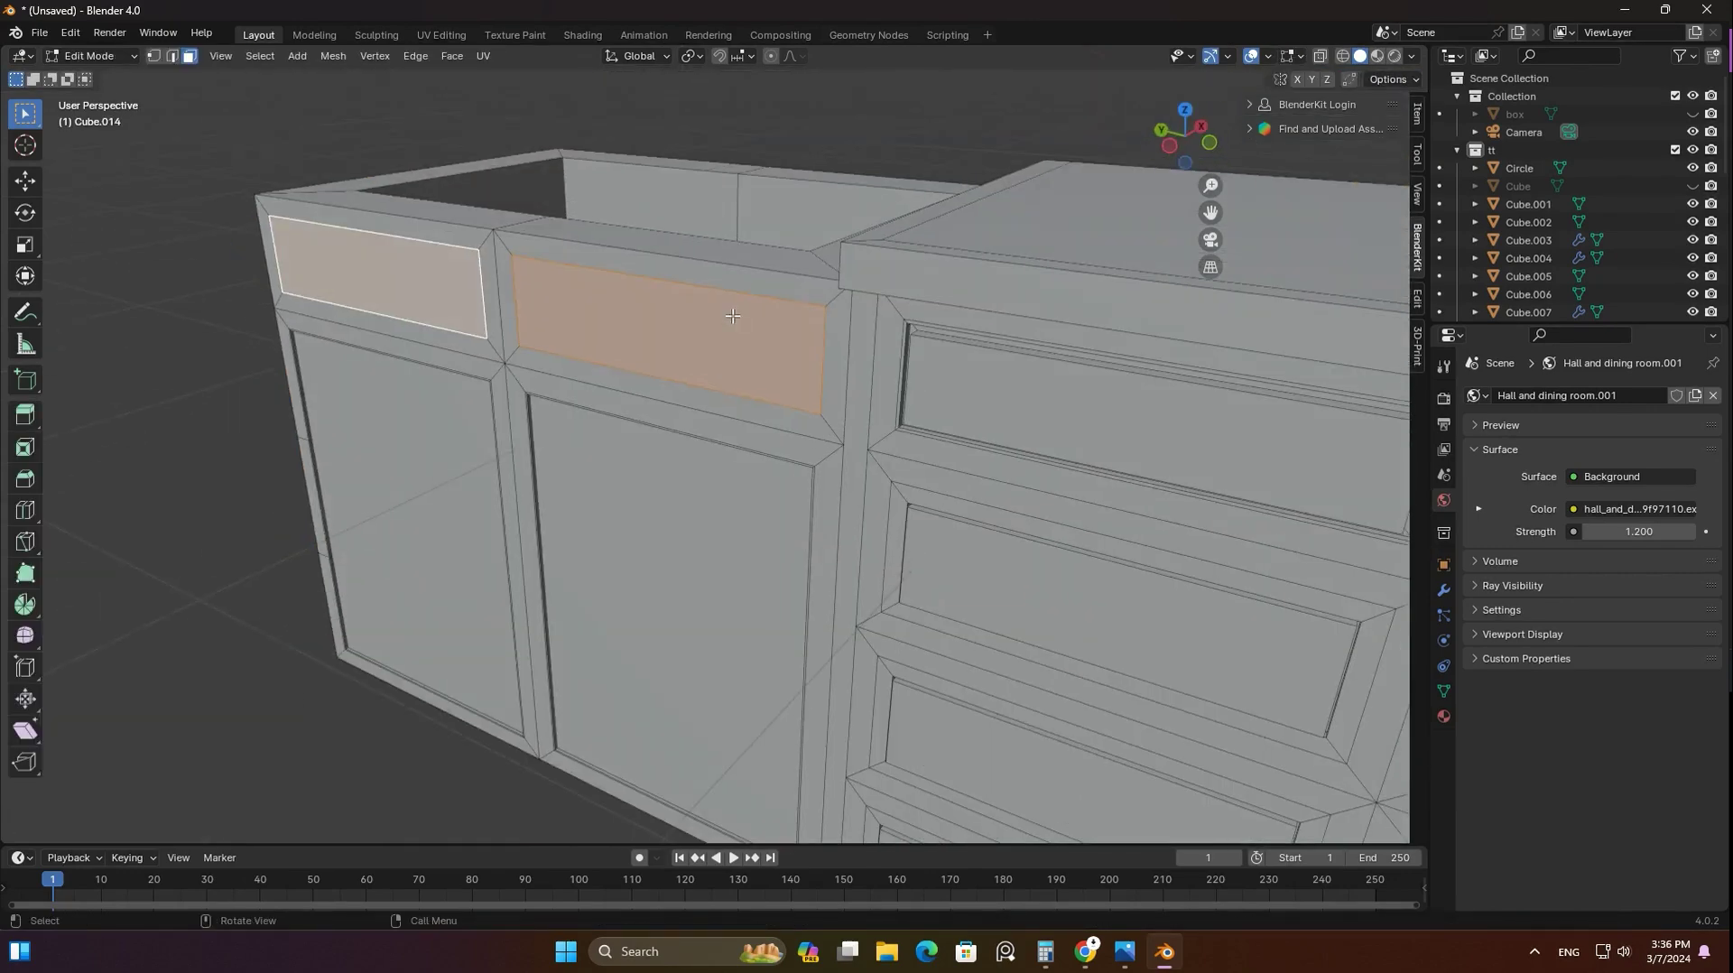
key("ctrl+KP_3")
scroll(1293, 224, "up", 3)
scroll(1293, 224, "up", 3)
key("i")
double_click(230, 724)
type("0.0")
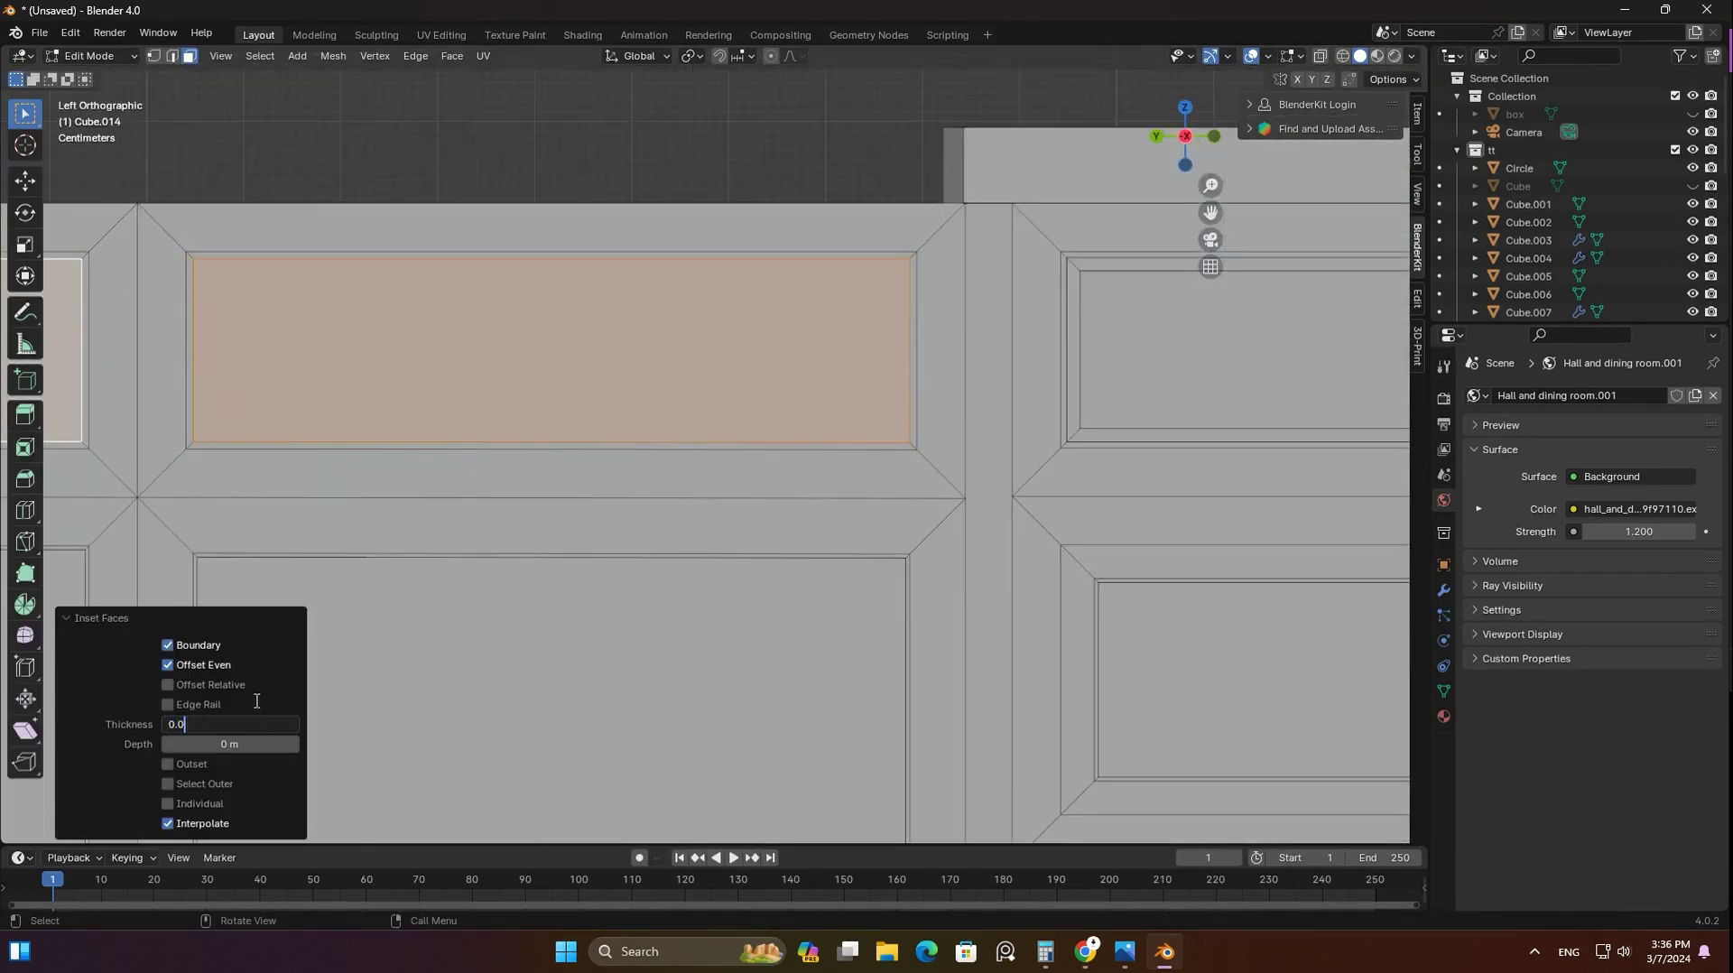
mouse_move(888, 322)
middle_mouse_down()
mouse_move(1003, 447)
mouse_move(928, 432)
middle_mouse_up()
key("e")
left_click(998, 442)
left_click(1017, 417)
Exit Edit Mode and preview the room through the camera in rendered shading
key("ctrl+KP_1")
scroll(840, 356, "up", 3)
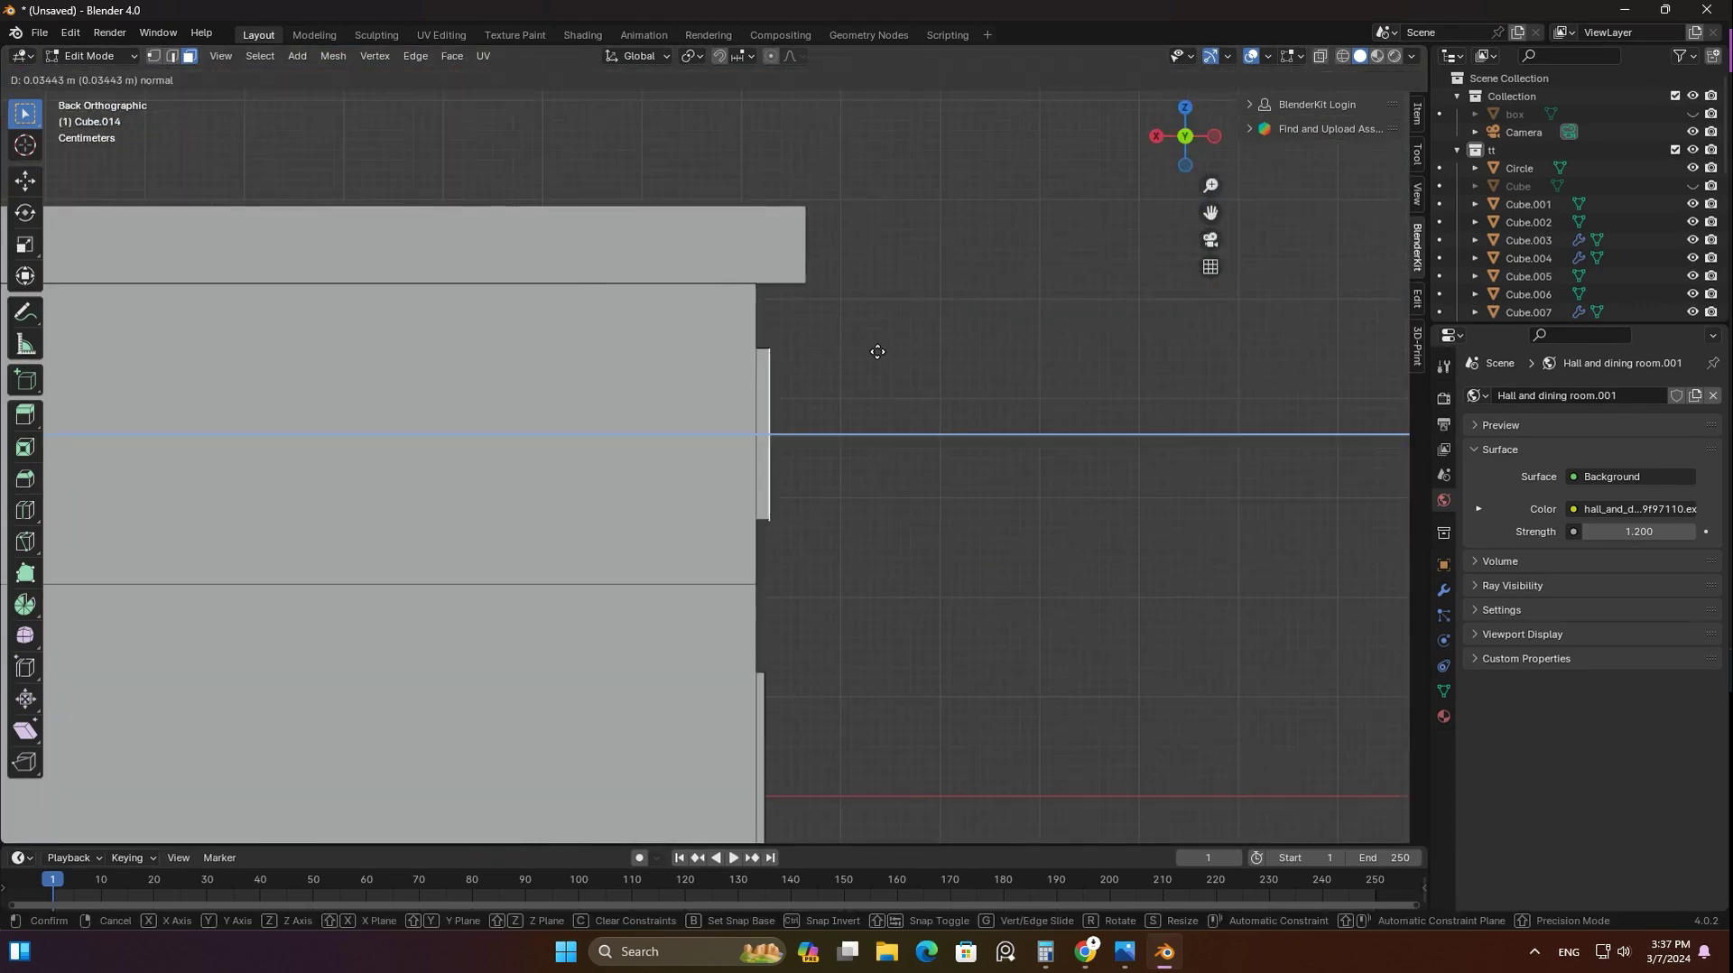
left_click(877, 351)
key("Tab")
key("KP_0")
left_click(1371, 56)
left_click(1694, 116)
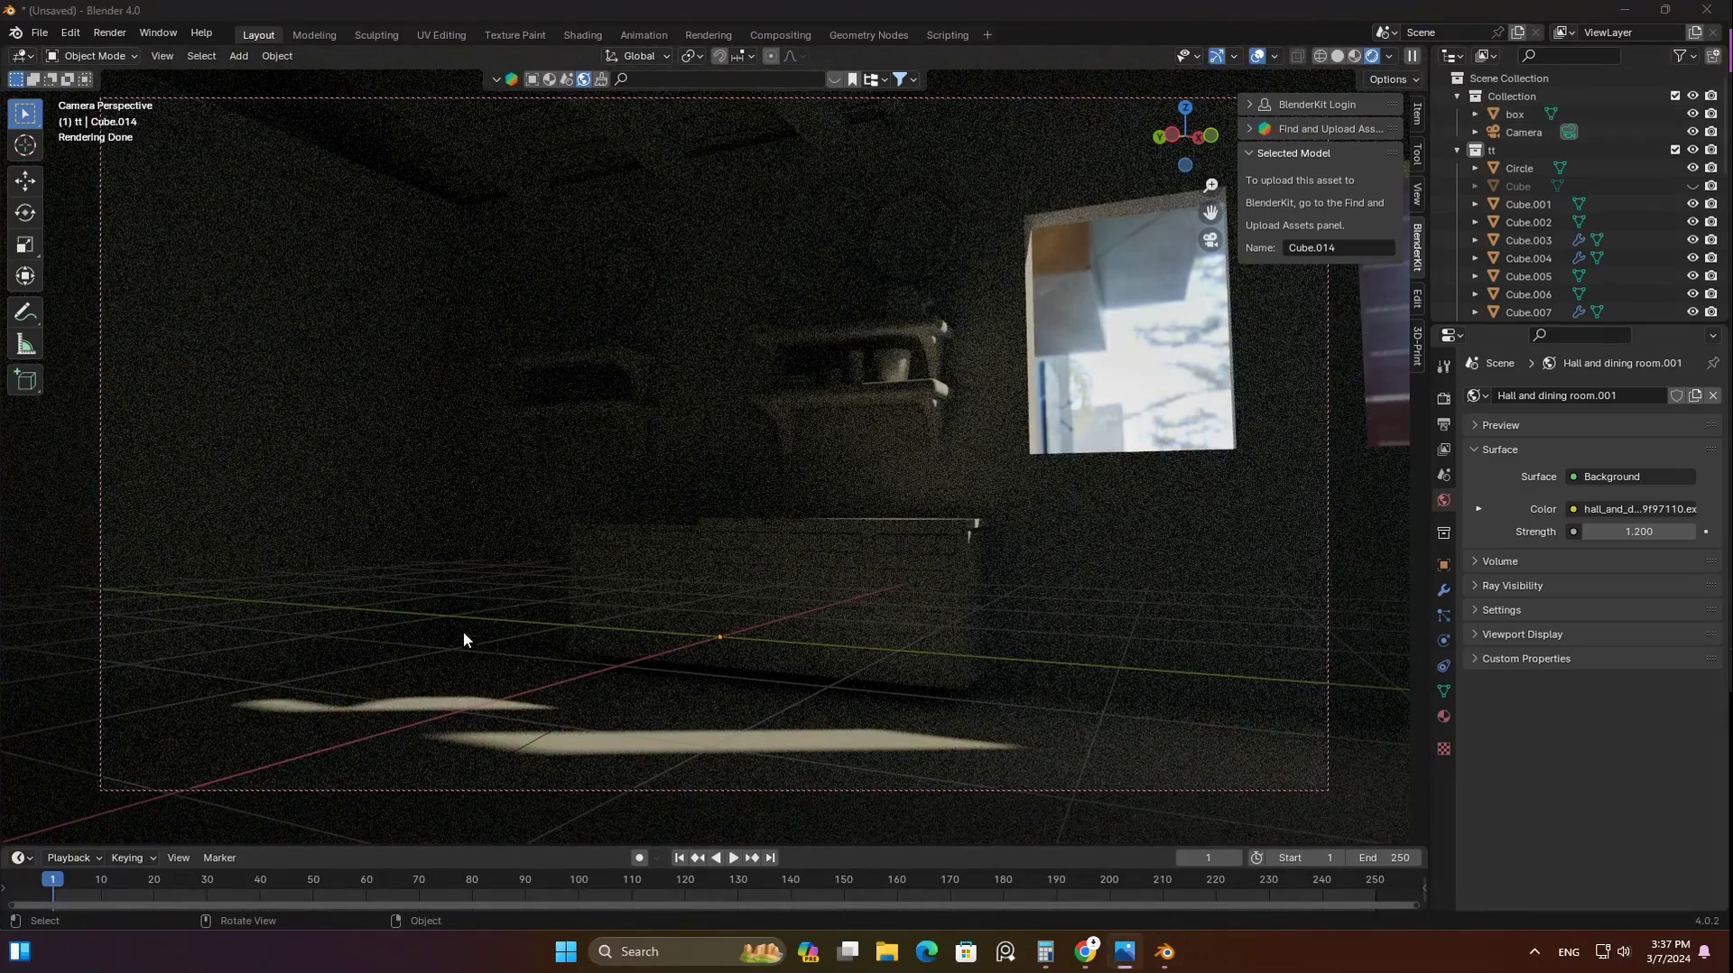
Return to solid shading, hide the room box, and extrude the cabinet end face outward
left_click(1210, 242)
left_click(1338, 56)
key("ctrl+KP_3")
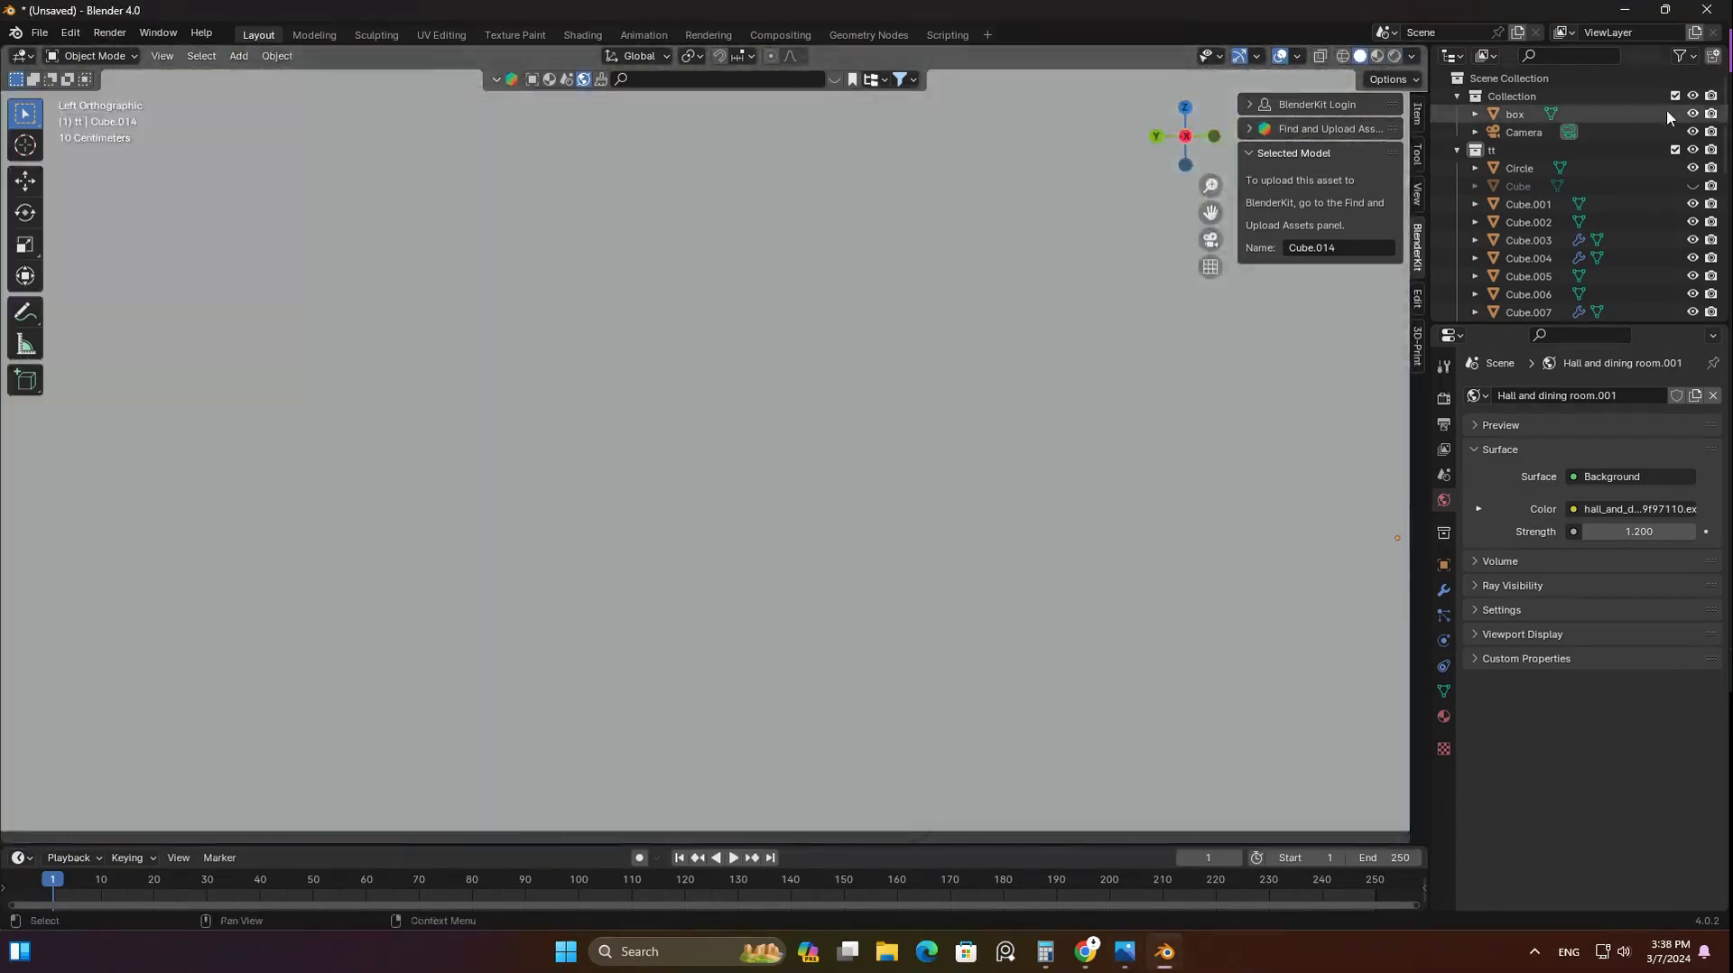
scroll(640, 542, "down", 5)
middle_click_drag(955, 398, 677, 421)
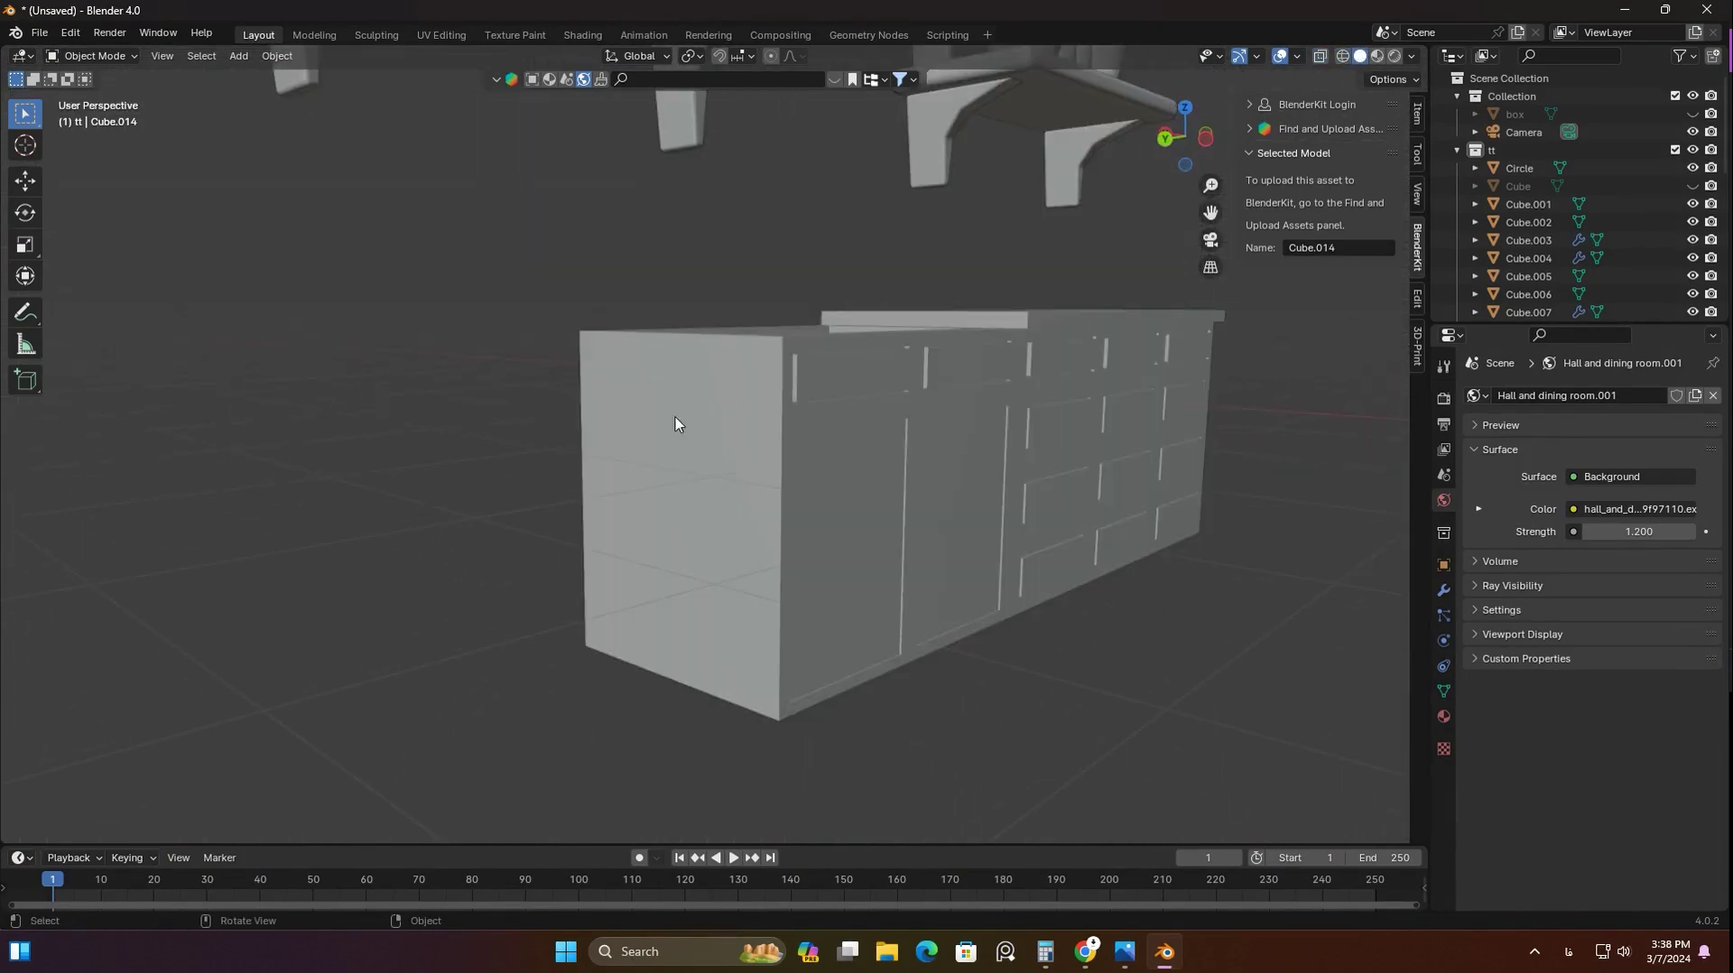
key("Tab")
key("ctrl+KP_3")
key("e")
left_click(715, 496)
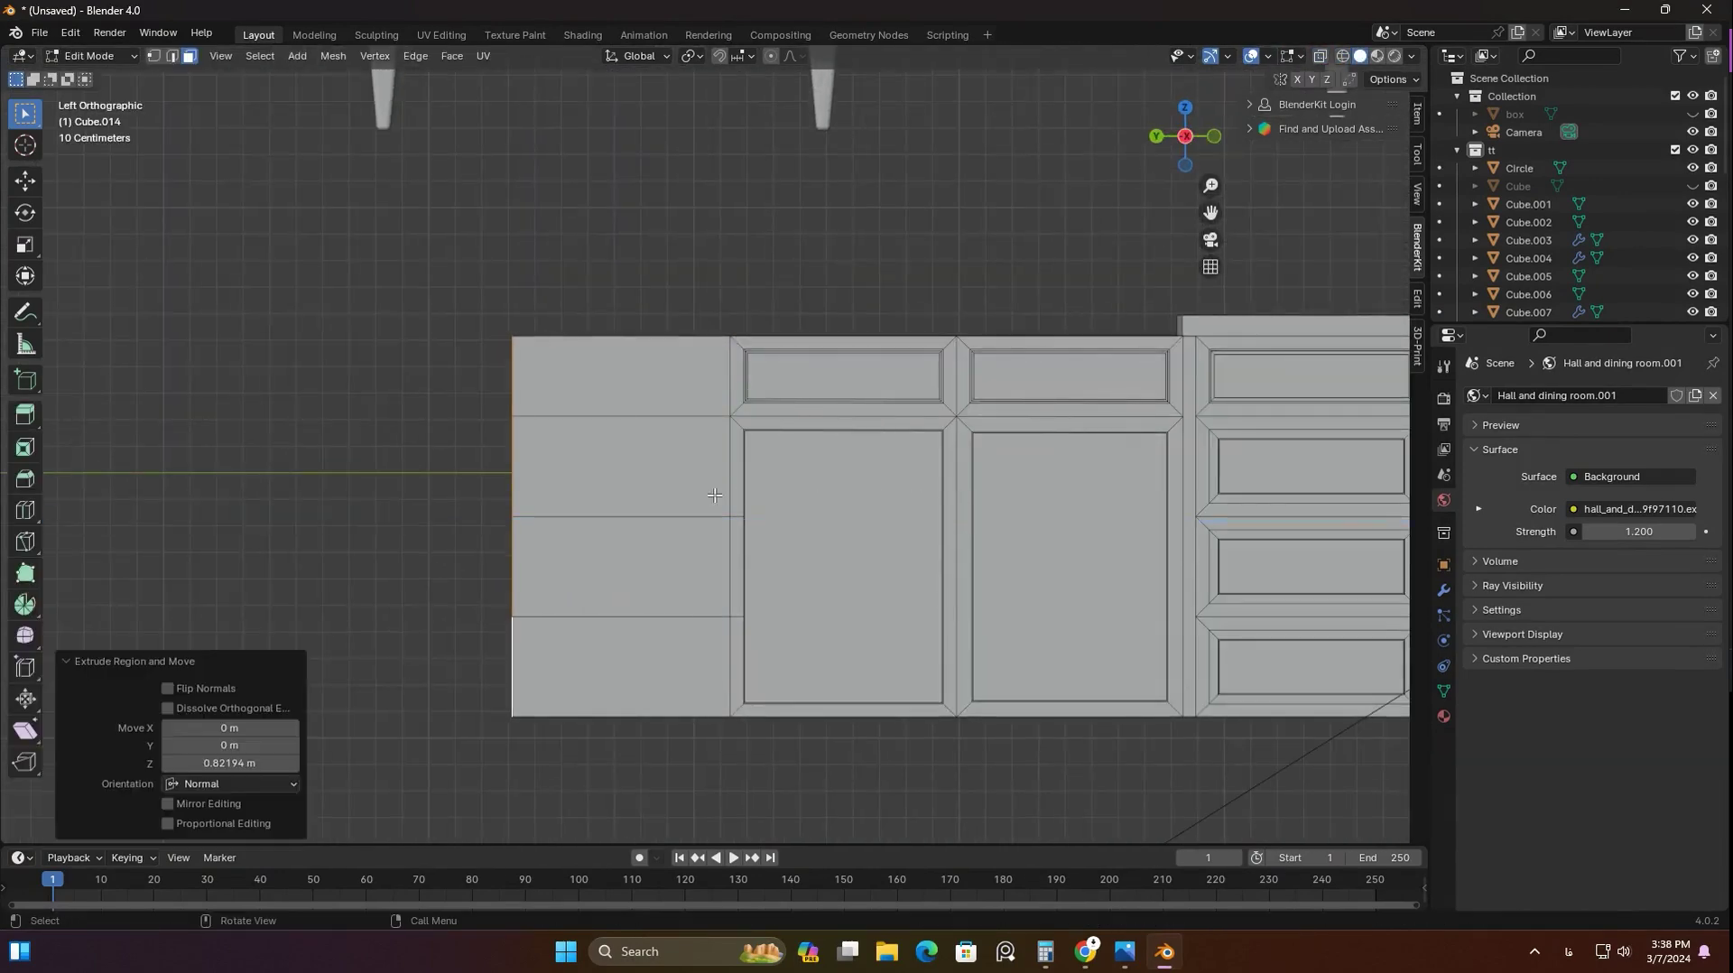
scroll(880, 422, "up", 2)
mouse_move(880, 421)
middle_mouse_down()
mouse_move(942, 457)
mouse_move(812, 451)
middle_mouse_up()
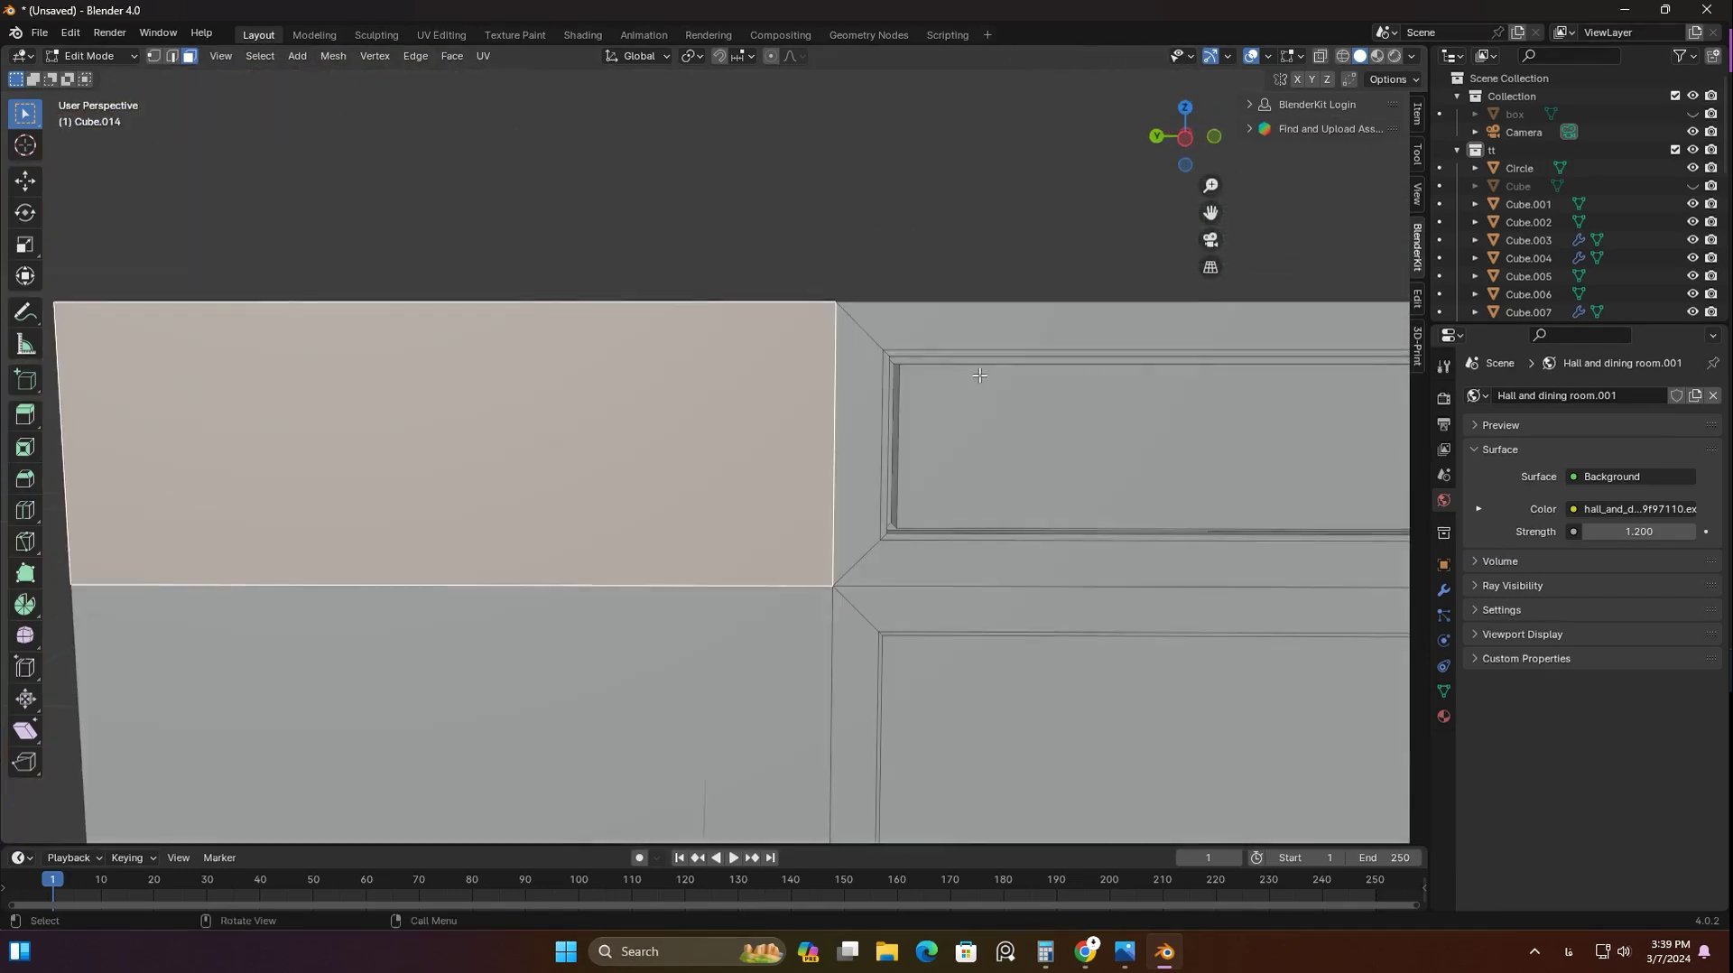
Inset a front panel face by 0.004 m and push it inward
key("i")
left_click(365, 501)
mouse_move(366, 501)
middle_mouse_down()
mouse_move(271, 632)
mouse_move(342, 656)
middle_mouse_up()
left_click(200, 725)
type("0.004")
key("Return")
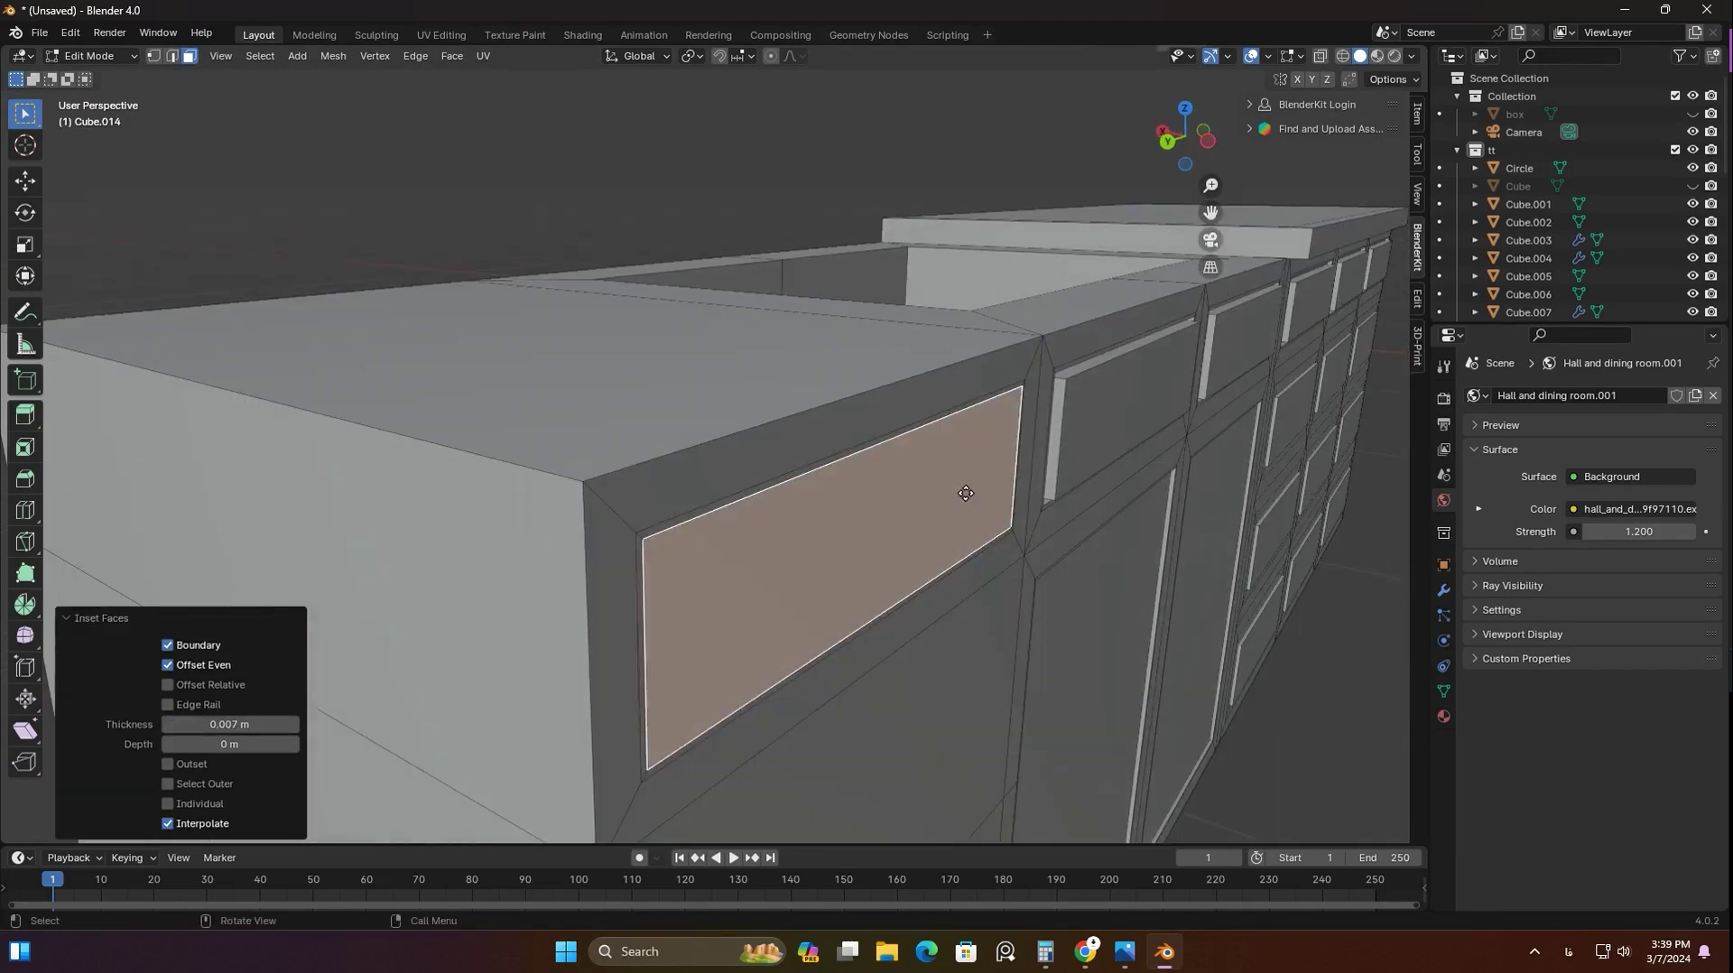
key("e")
left_click(903, 441)
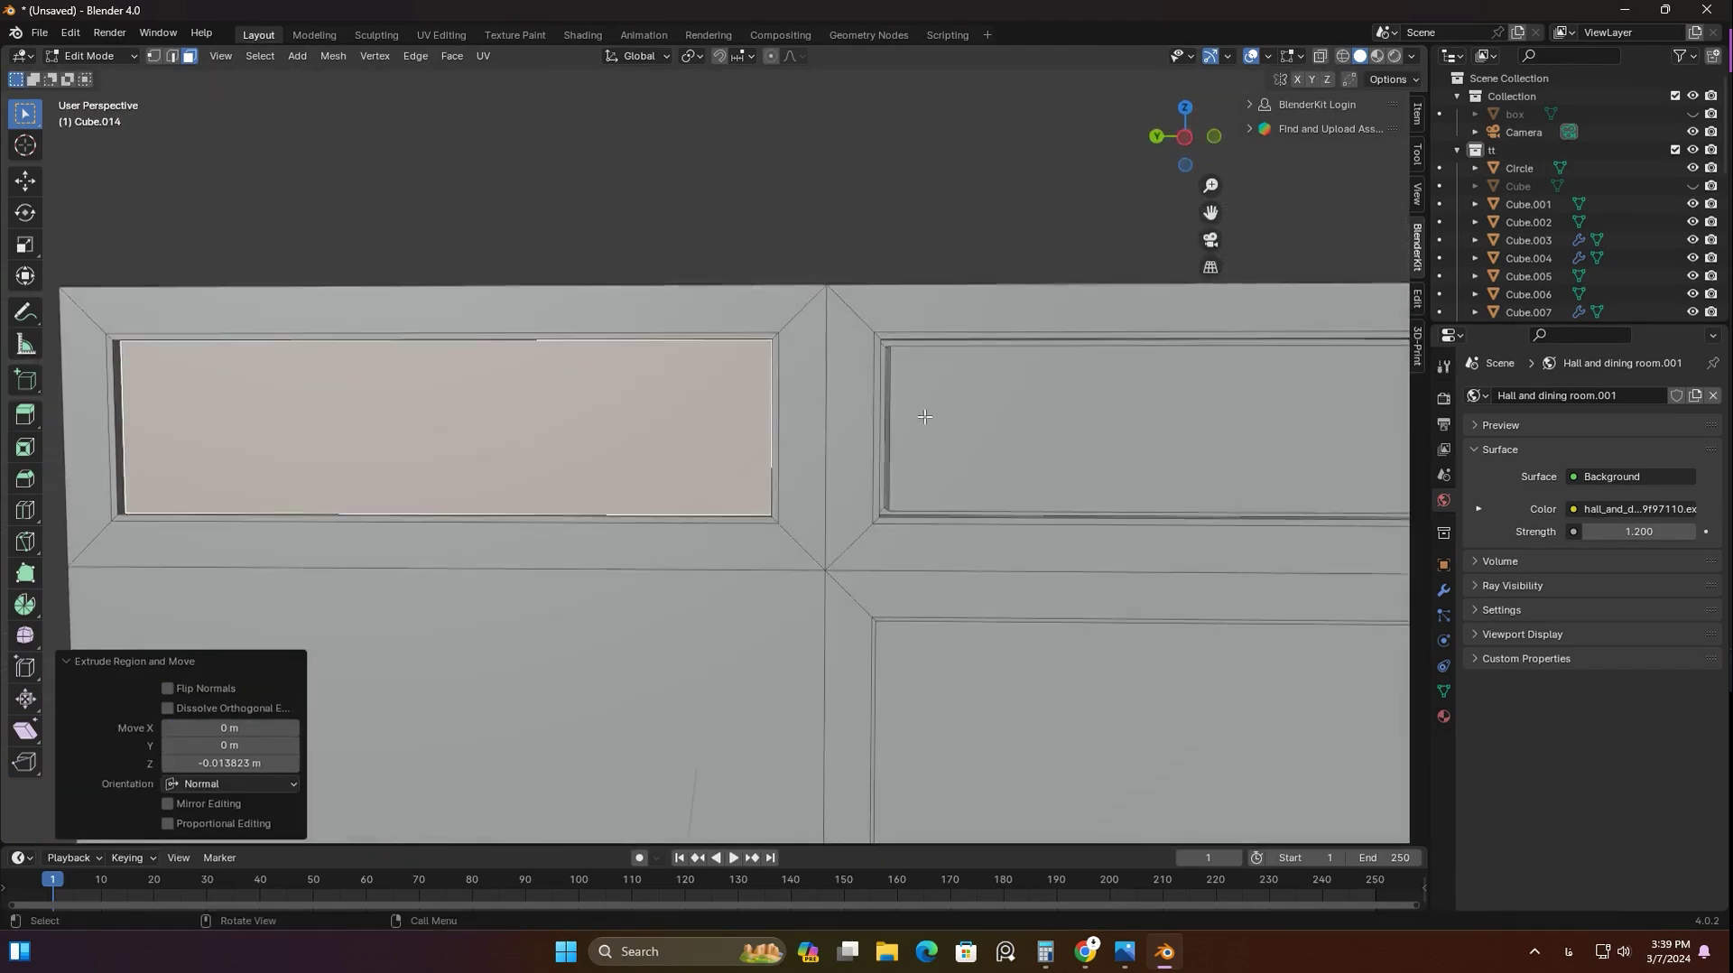
key("Return")
mouse_move(230, 725)
middle_mouse_down()
mouse_move(914, 445)
mouse_move(855, 646)
middle_mouse_up()
scroll(844, 512, "up", 5)
scroll(844, 512, "down", 3)
Inset and recess the next front panel face the same way
key("i")
left_click(275, 798)
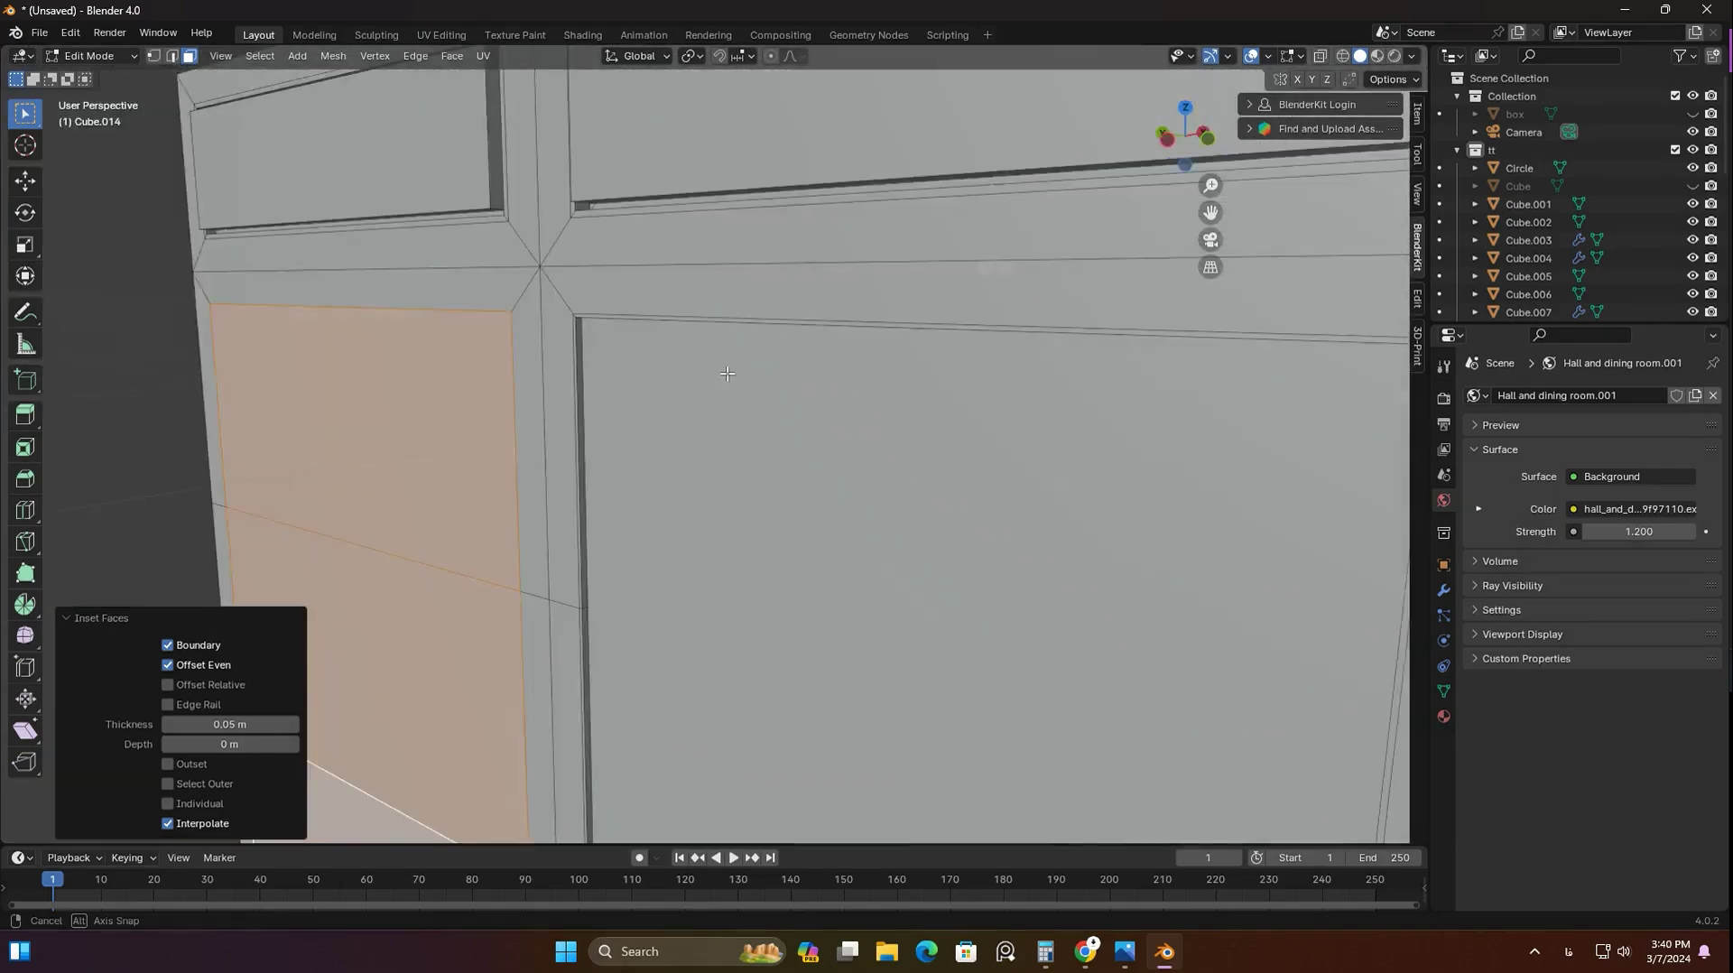
middle_click_drag(309, 600, 383, 441)
key("e")
left_click(635, 404)
scroll(635, 404, "down", 5)
Extrude the cabinet's top face 0.0864 m into a thicker countertop slab
key("grave")
left_click(653, 364)
scroll(654, 364, "up", 3)
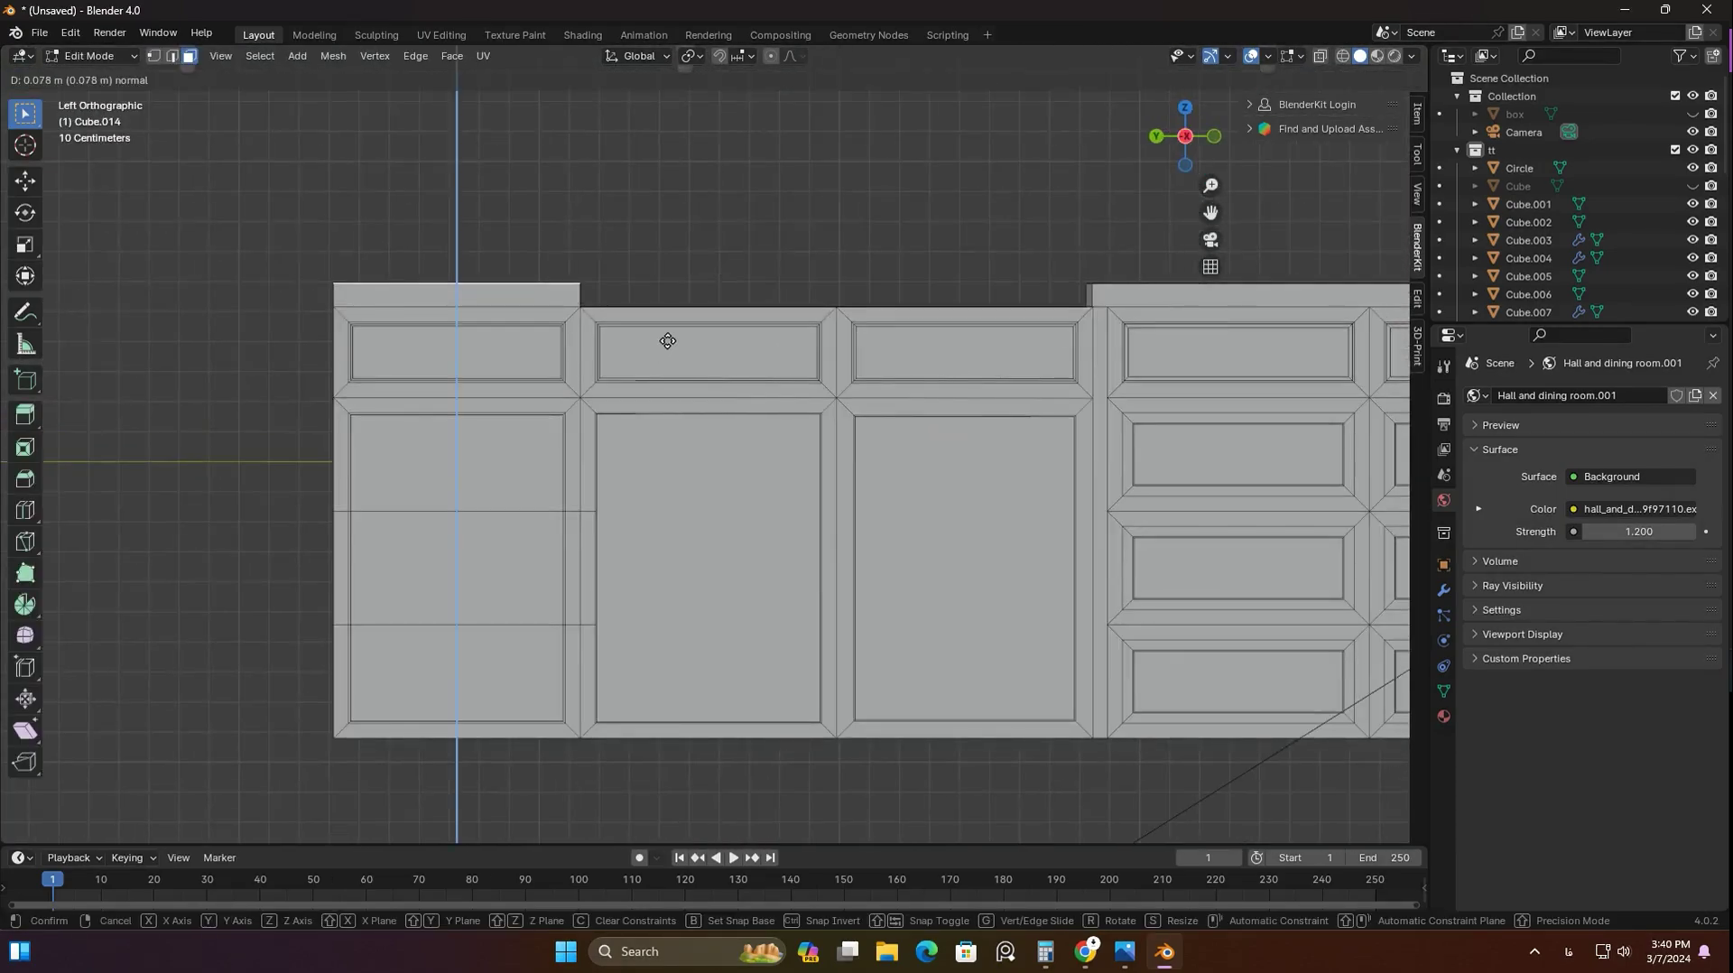
left_click(668, 341)
middle_click_drag(668, 341, 558, 389)
left_click(559, 452)
mouse_move(560, 452)
middle_mouse_down()
mouse_move(901, 346)
mouse_move(803, 360)
middle_mouse_up()
key("e")
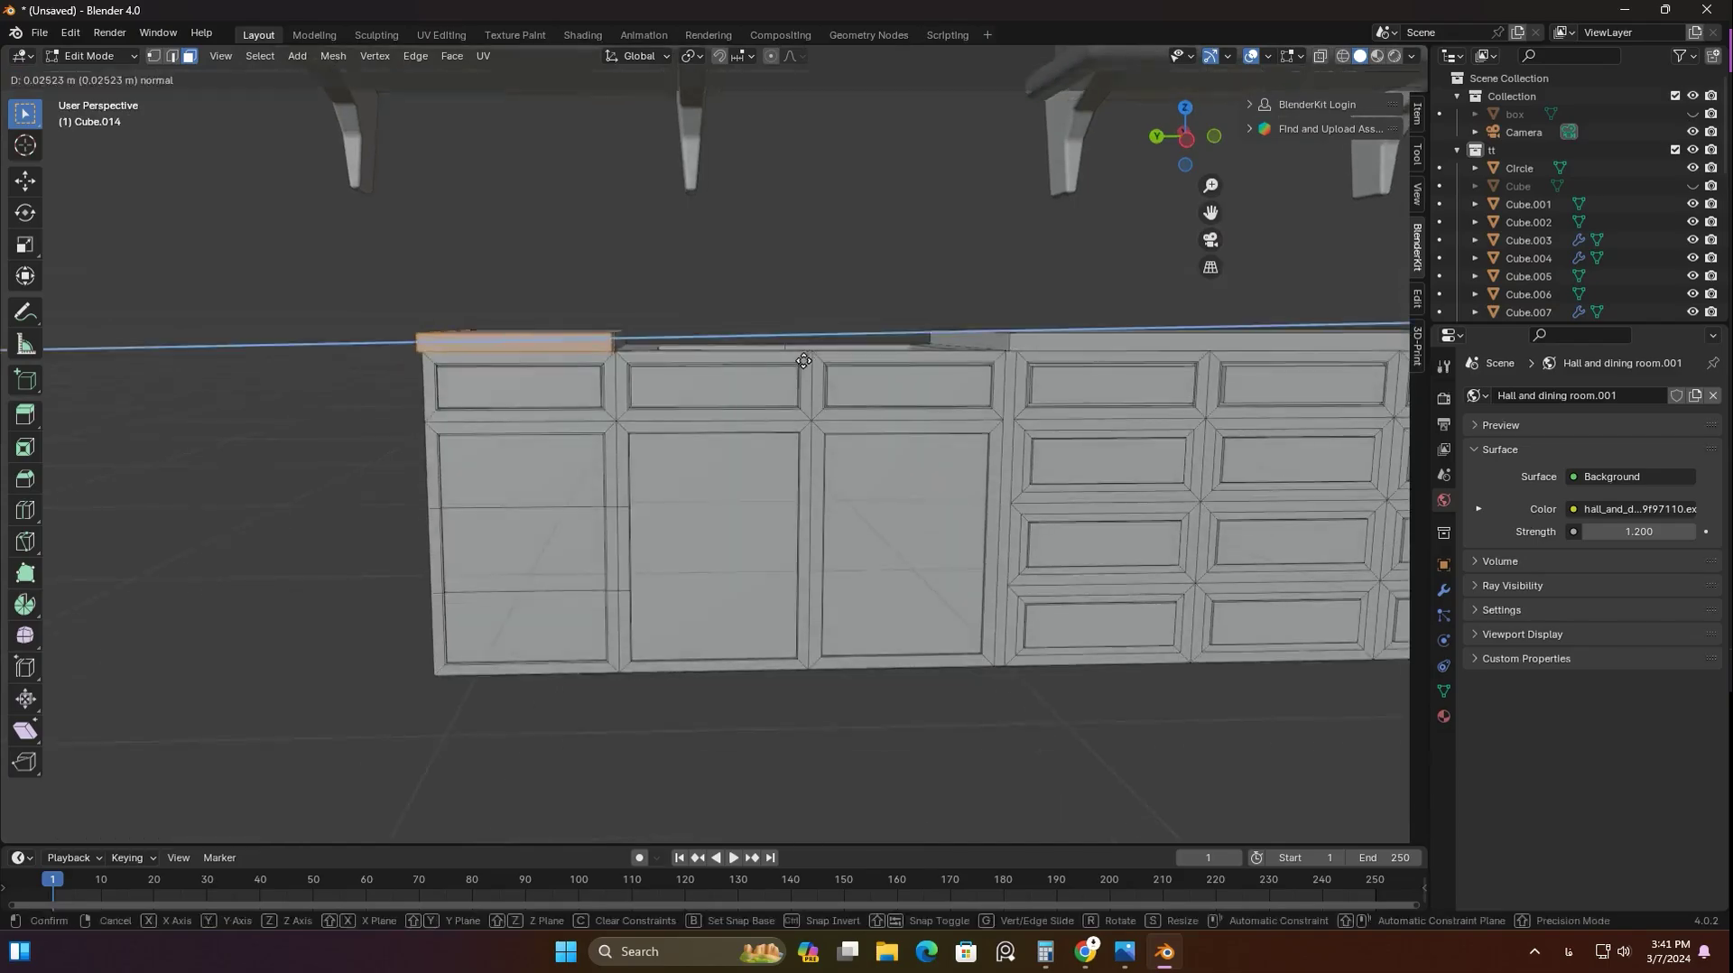
left_click(637, 339)
middle_click_drag(637, 340, 955, 458)
left_click(318, 352)
Return to Object Mode, view in rendered shading, and unhide the room box enclosure
key("z")
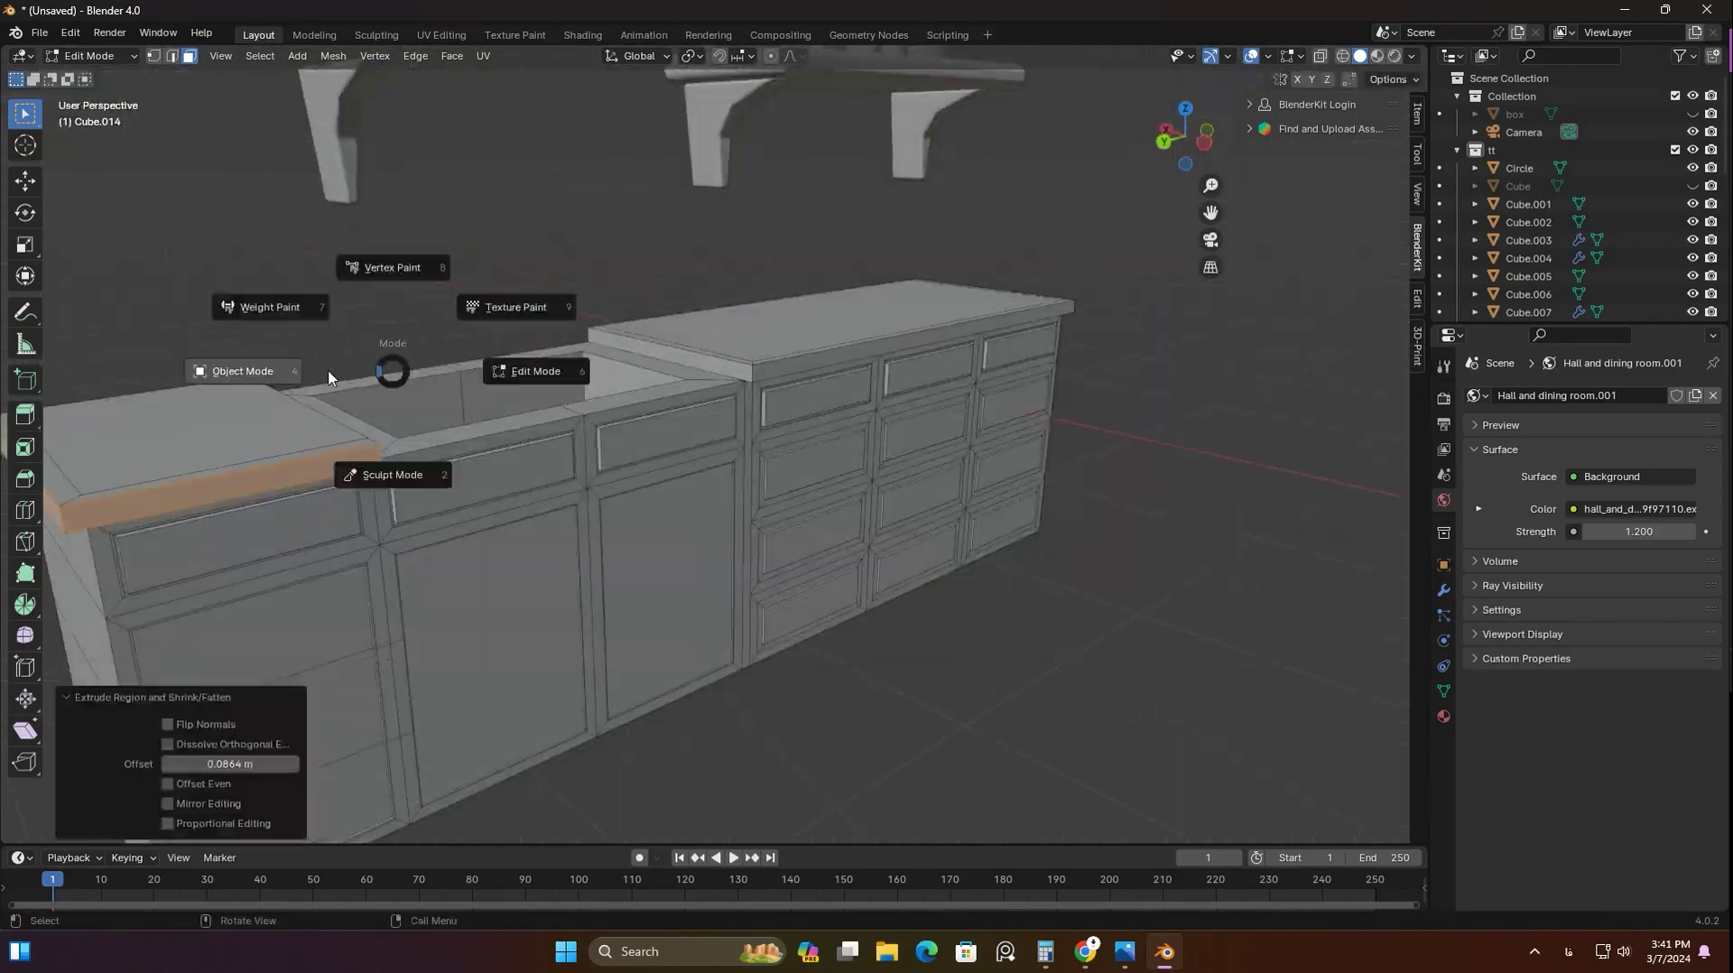
left_click(386, 263)
key("Tab")
left_click(1211, 239)
key("alt+h")
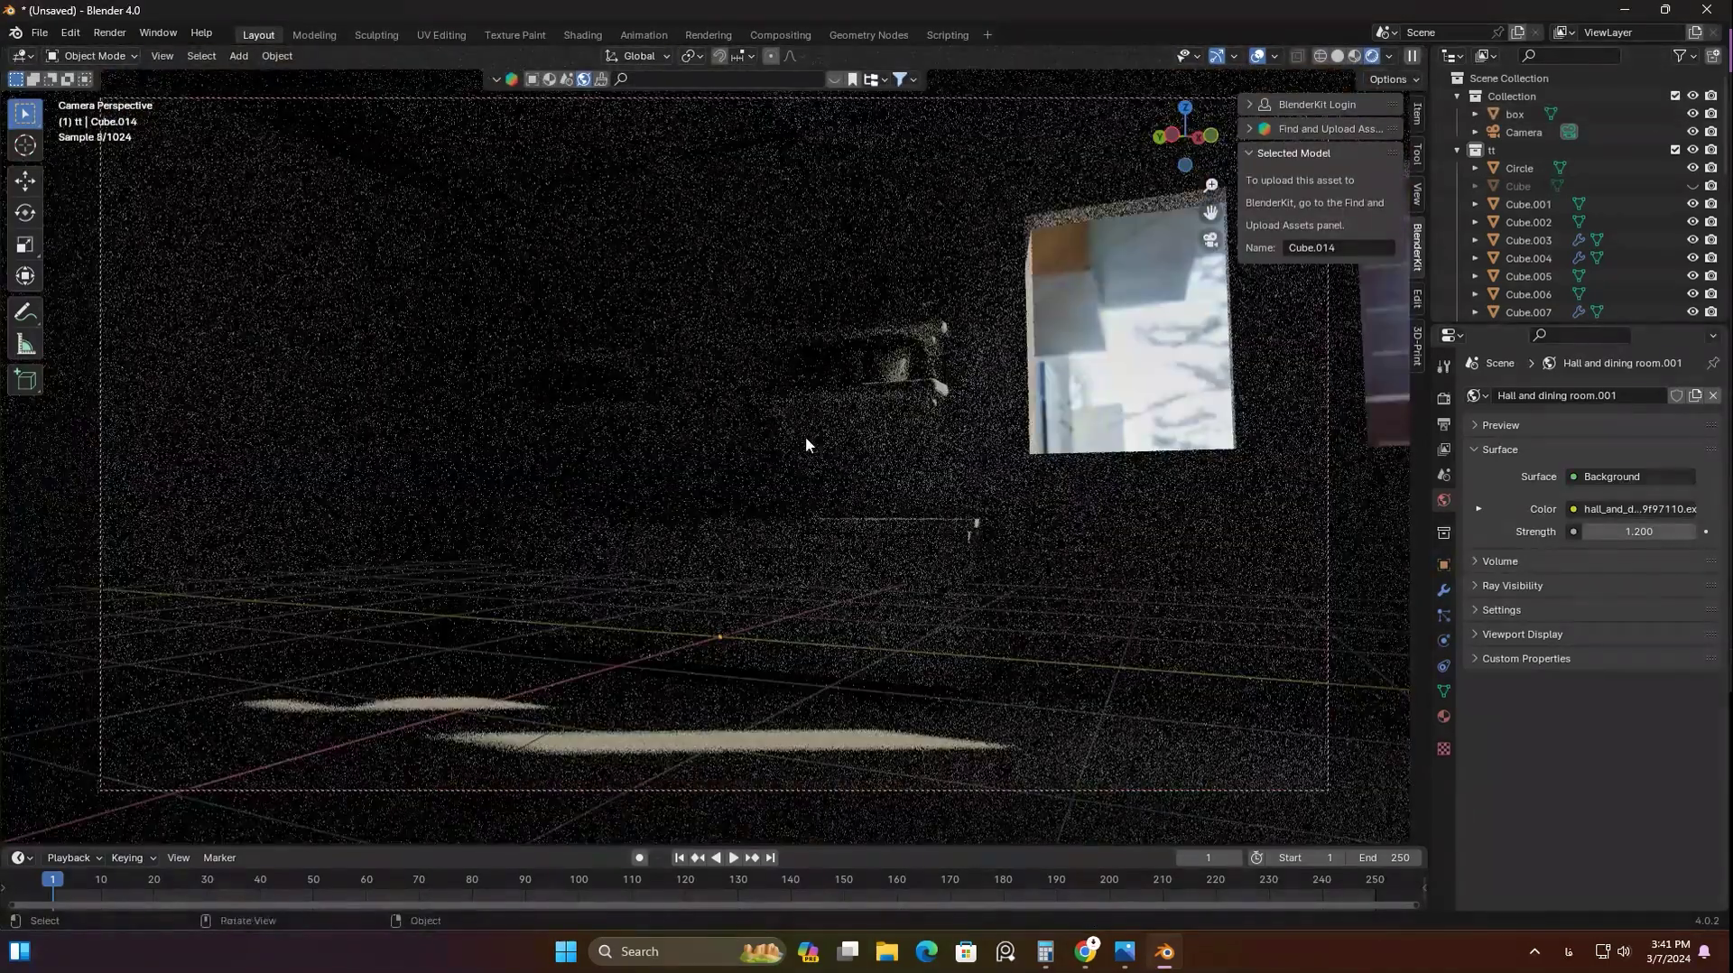
Add a white 57.3 W point light and position it inside the room
left_click(883, 686)
key("g")
left_click(693, 338)
left_click(1630, 498)
left_click(1586, 314)
scroll(1589, 199, "down", 5)
key("g")
left_click(142, 564)
mouse_move(731, 414)
middle_mouse_down()
mouse_move(845, 331)
mouse_move(1135, 282)
middle_mouse_up()
left_click(1136, 281)
key("KP_0")
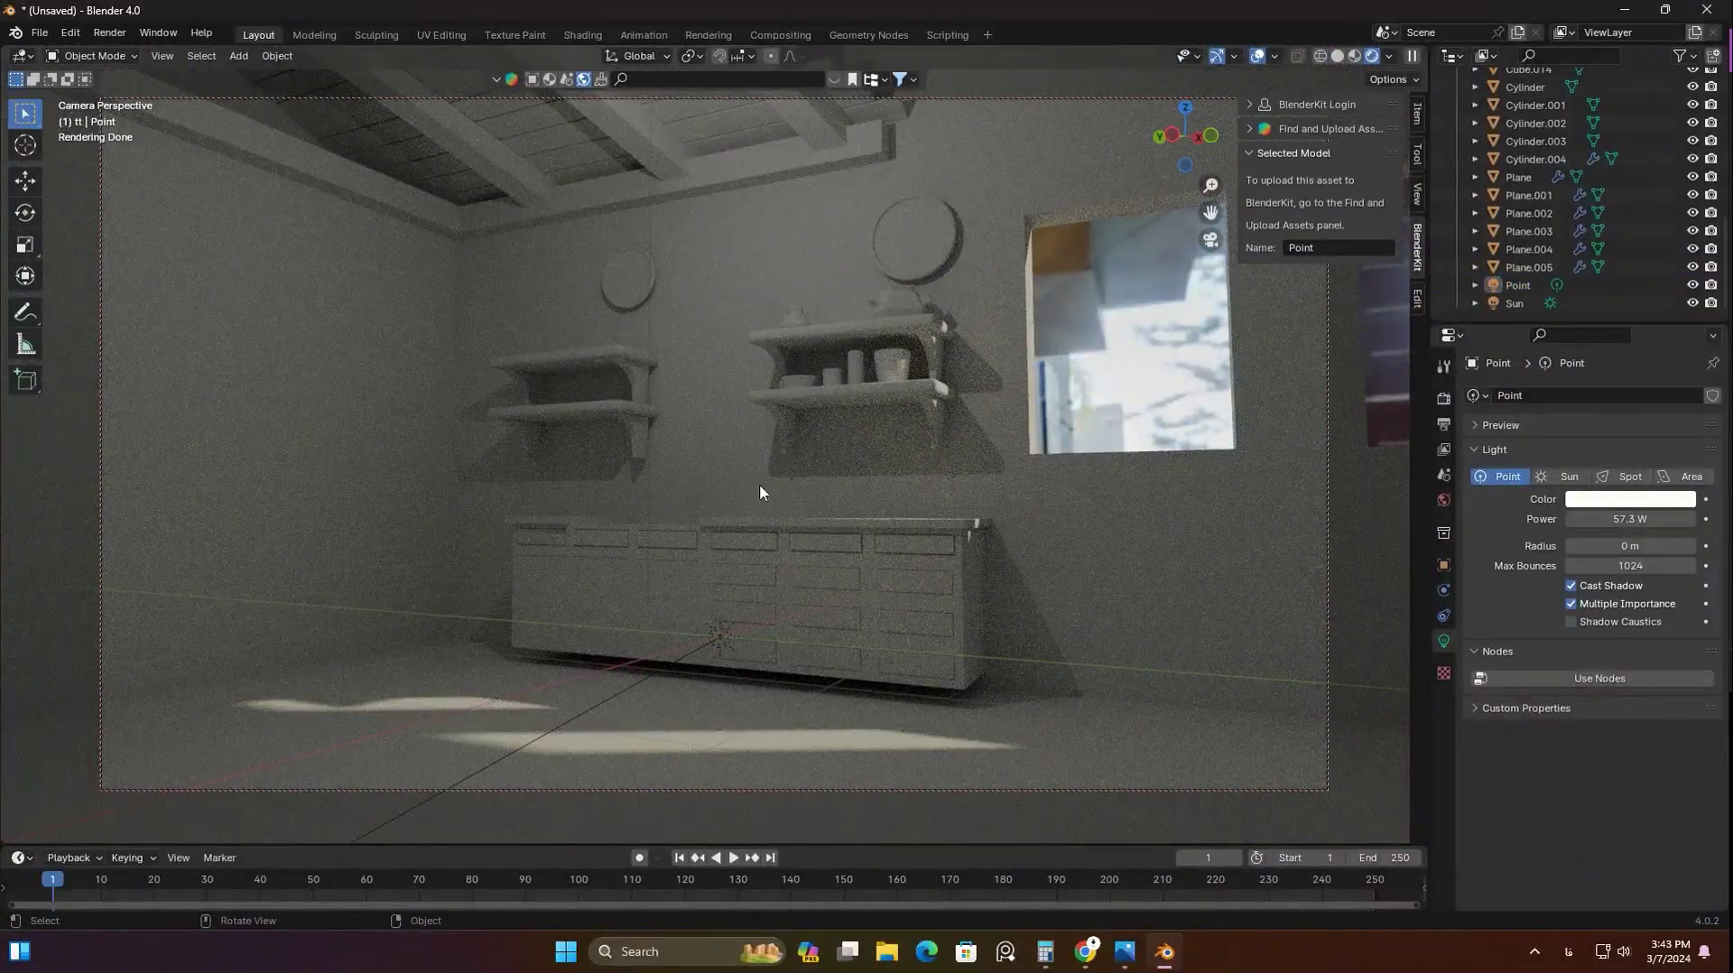
Duplicate the left wall shelf and move the copy further left along X
left_click(587, 389)
key("Tab")
key("shift+d")
key("x")
left_click(536, 421)
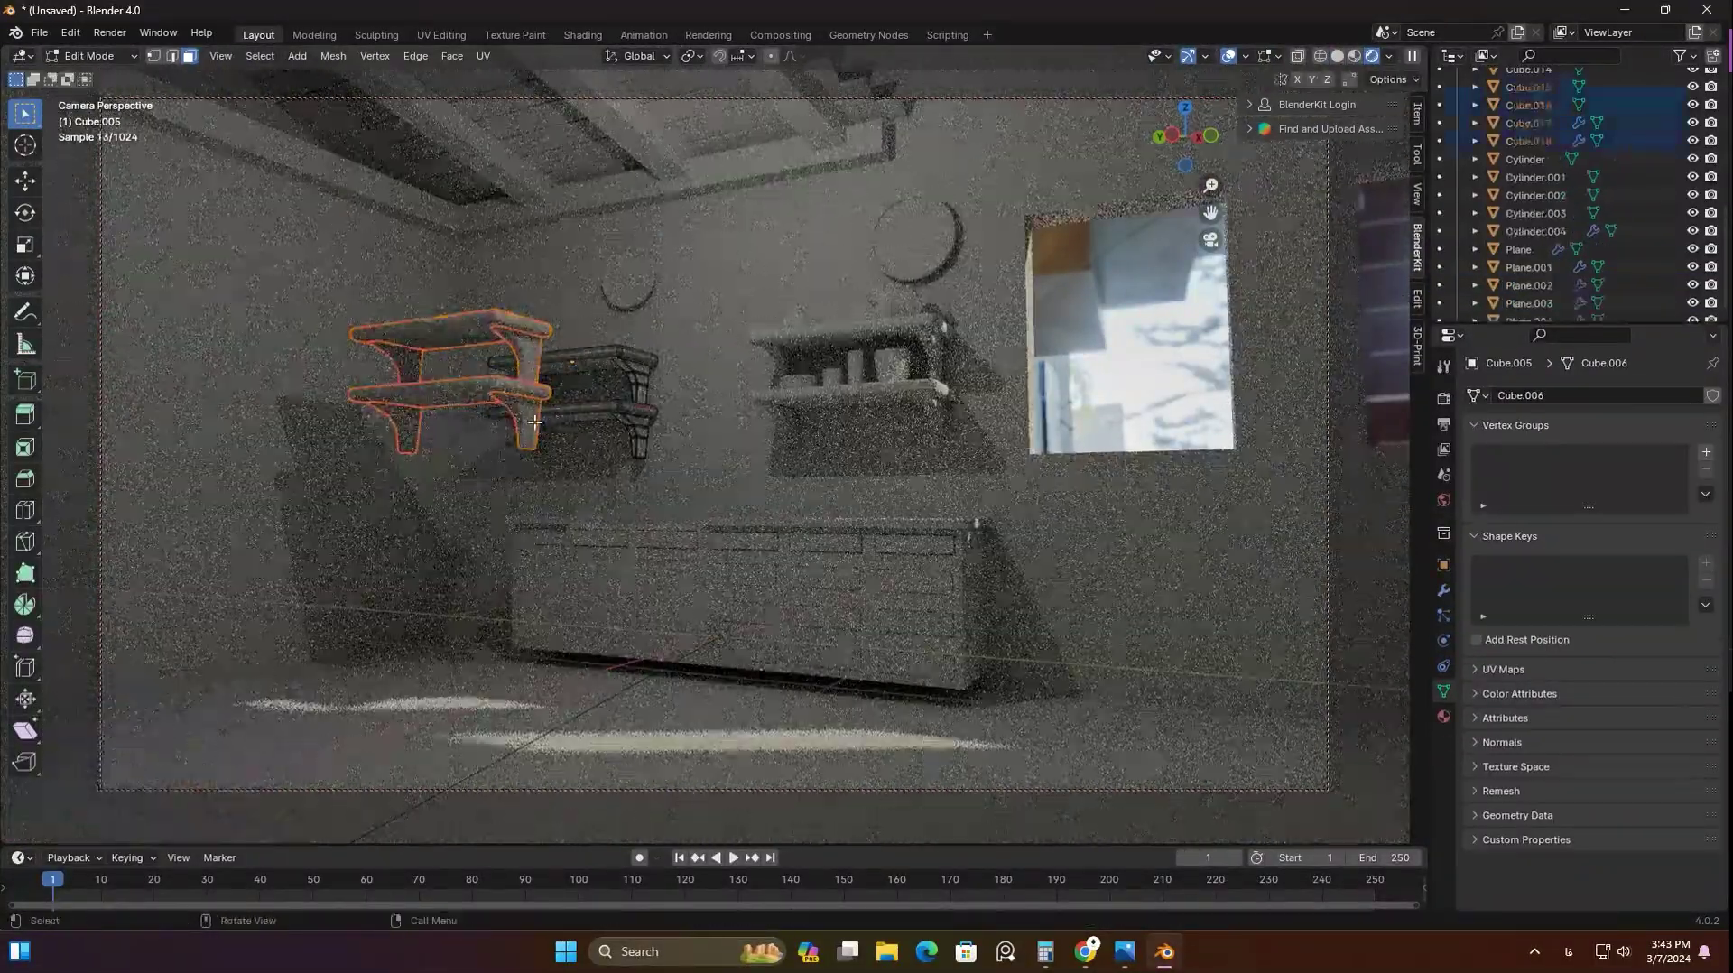
Try an X-axis rotation on the shelf copy, then inspect the shelf brackets
key("r")
key("x")
key("Return")
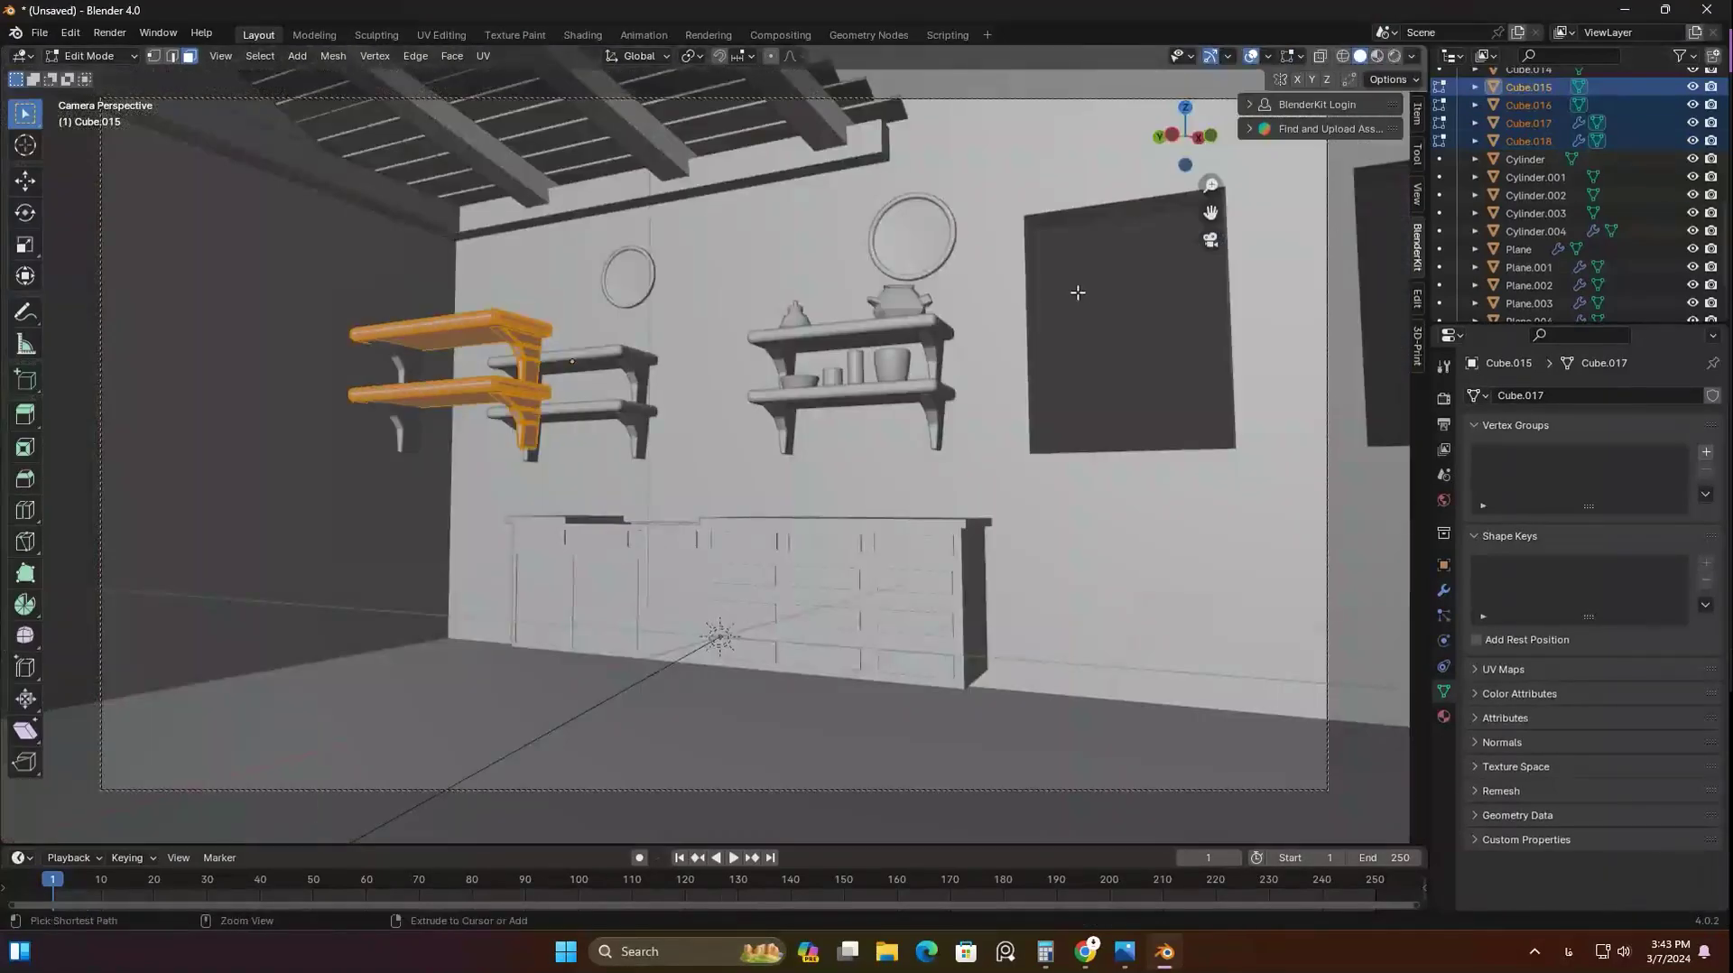
middle_click_drag(722, 451, 813, 434)
key("Tab")
left_click(1444, 591)
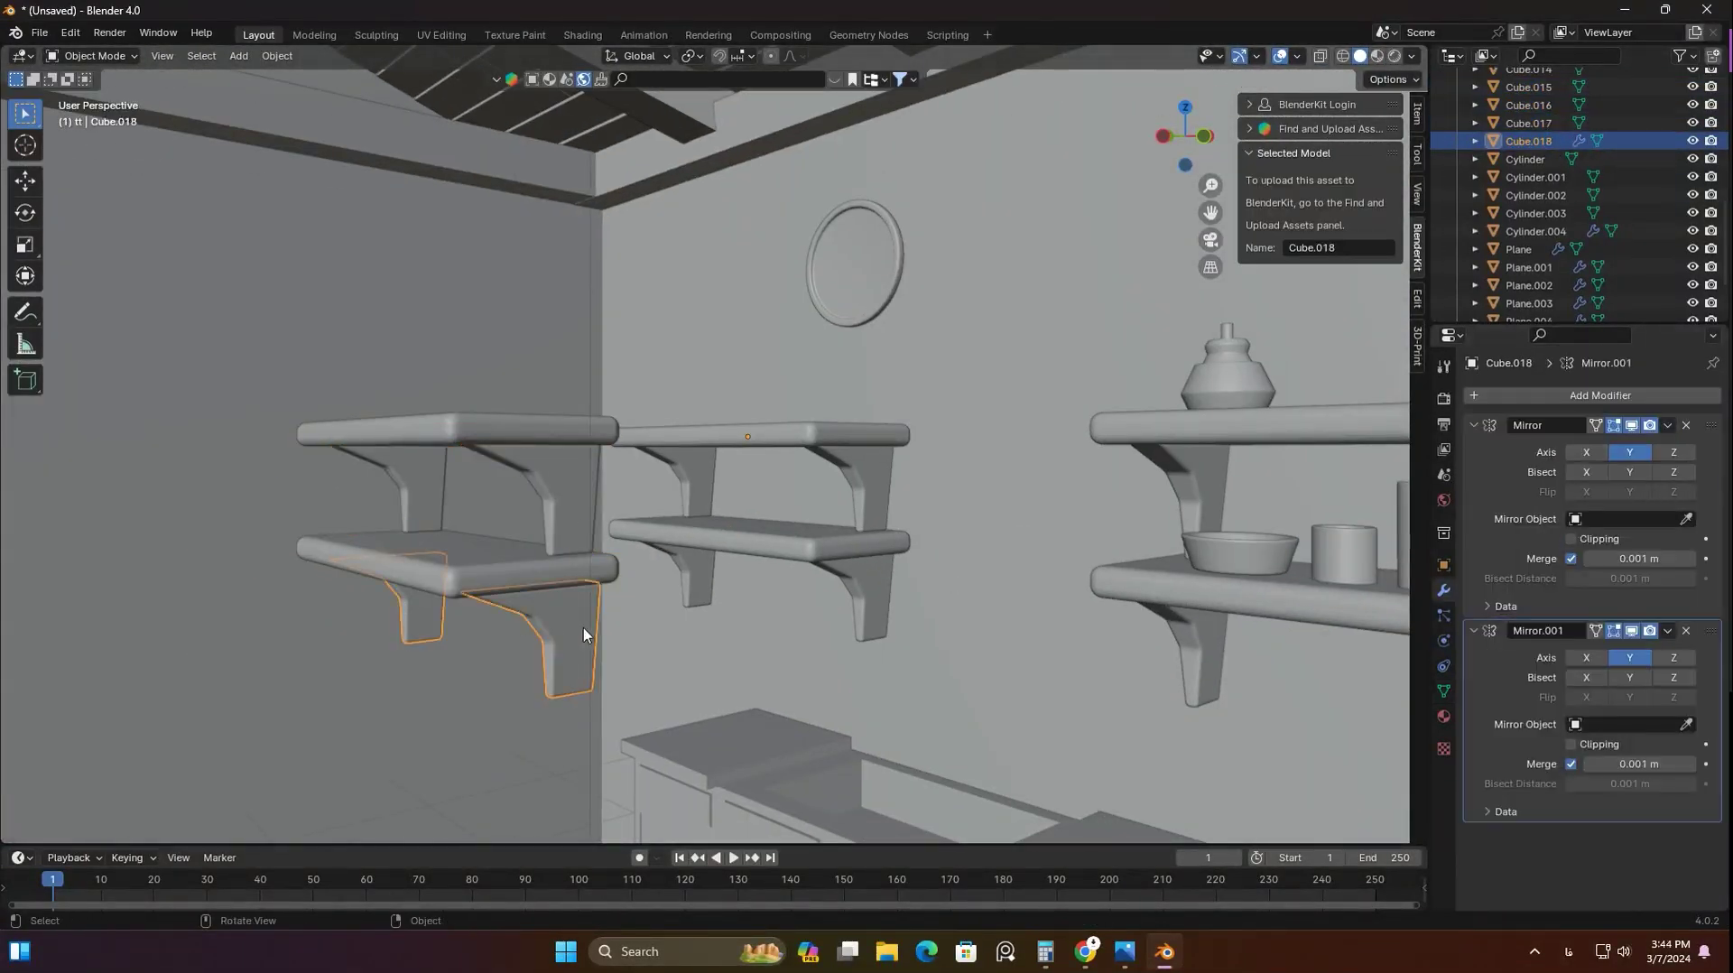
Rotate the duplicated shelf unit around the Z axis in front view
left_click(519, 623)
mouse_move(767, 600)
middle_mouse_down()
mouse_move(813, 542)
mouse_move(928, 583)
middle_mouse_up()
key("KP_1")
key("Tab")
key("r")
key("z")
left_click(858, 493)
key("Tab")
Move the duplicated shelf along Y onto the left side wall
left_click(817, 560)
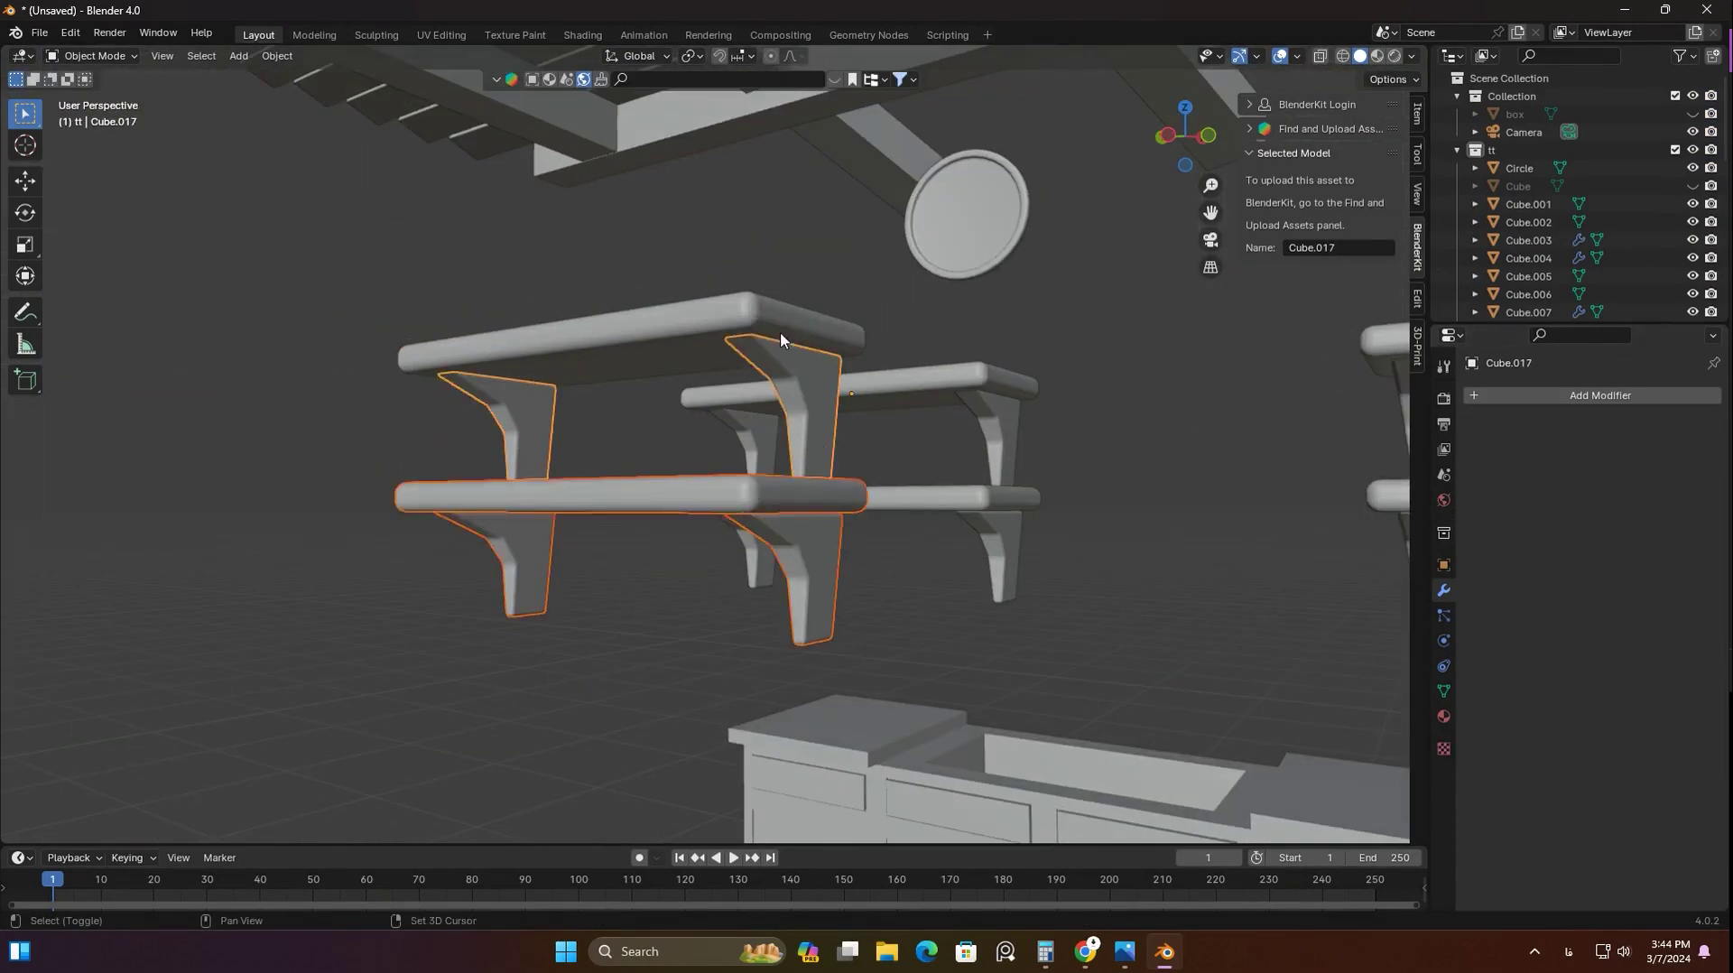
left_click(784, 398)
middle_click_drag(784, 398, 813, 452)
key("KP_1")
key("Tab")
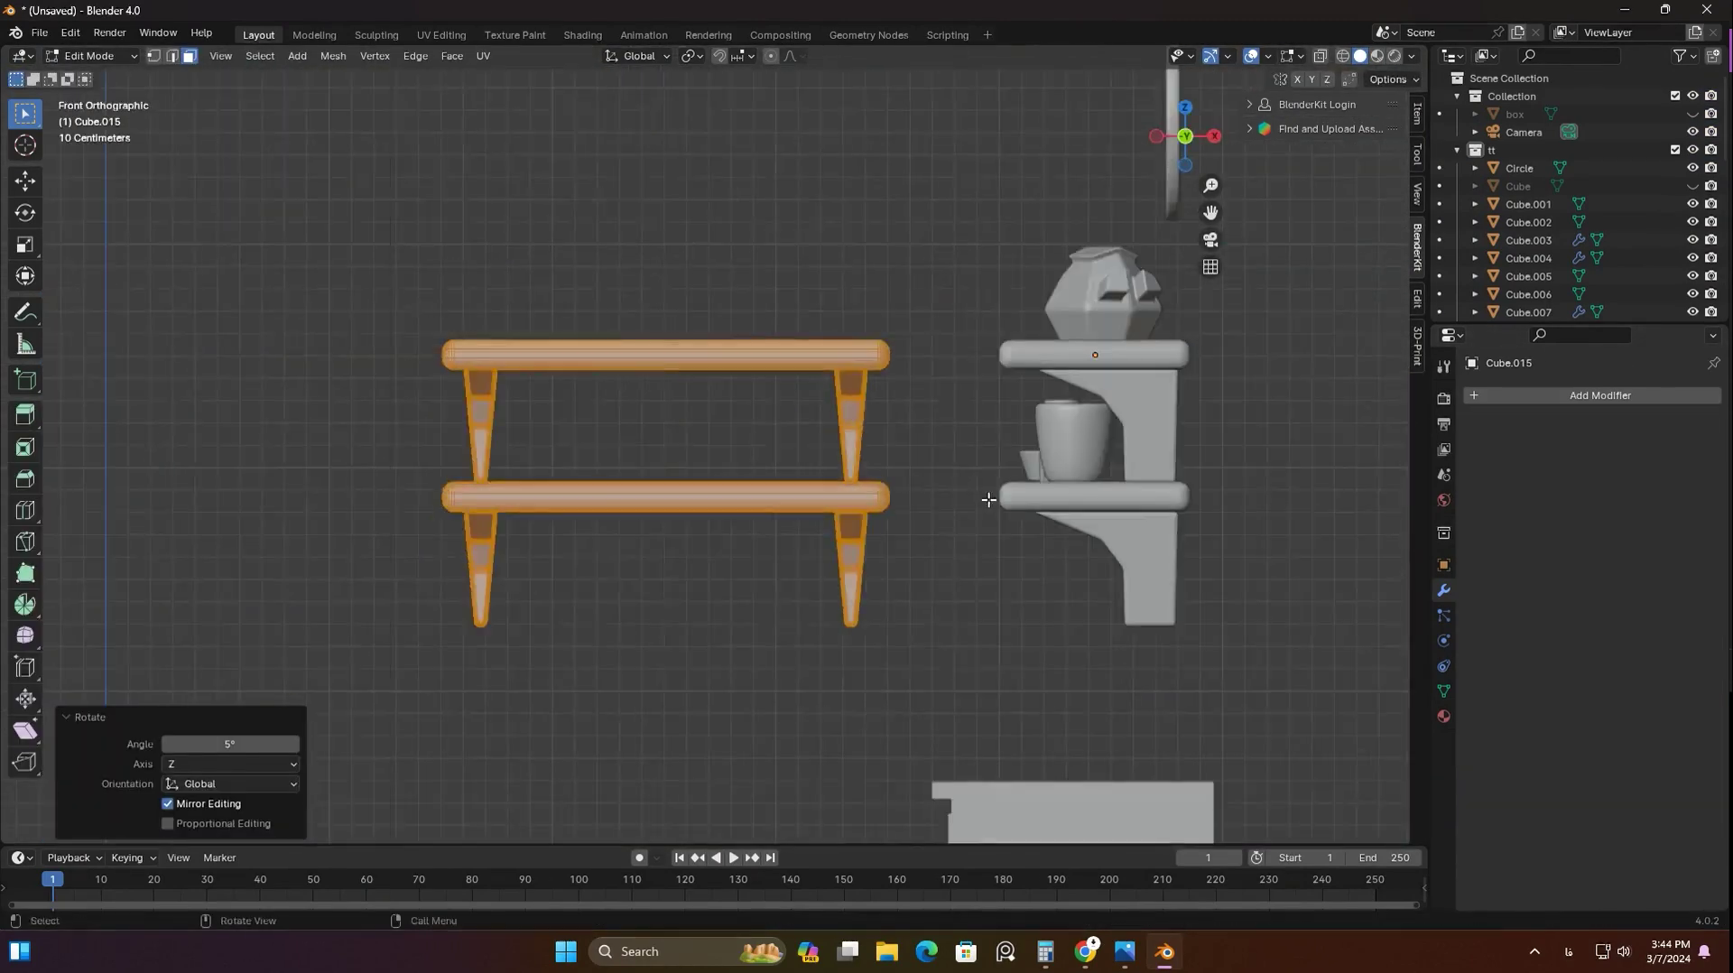
key("KP_3")
key("g")
key("y")
left_click(475, 428)
Check the shelf in rendered camera view and settle it at Y 1.7903 m
key("KP_0")
key("z")
key("8")
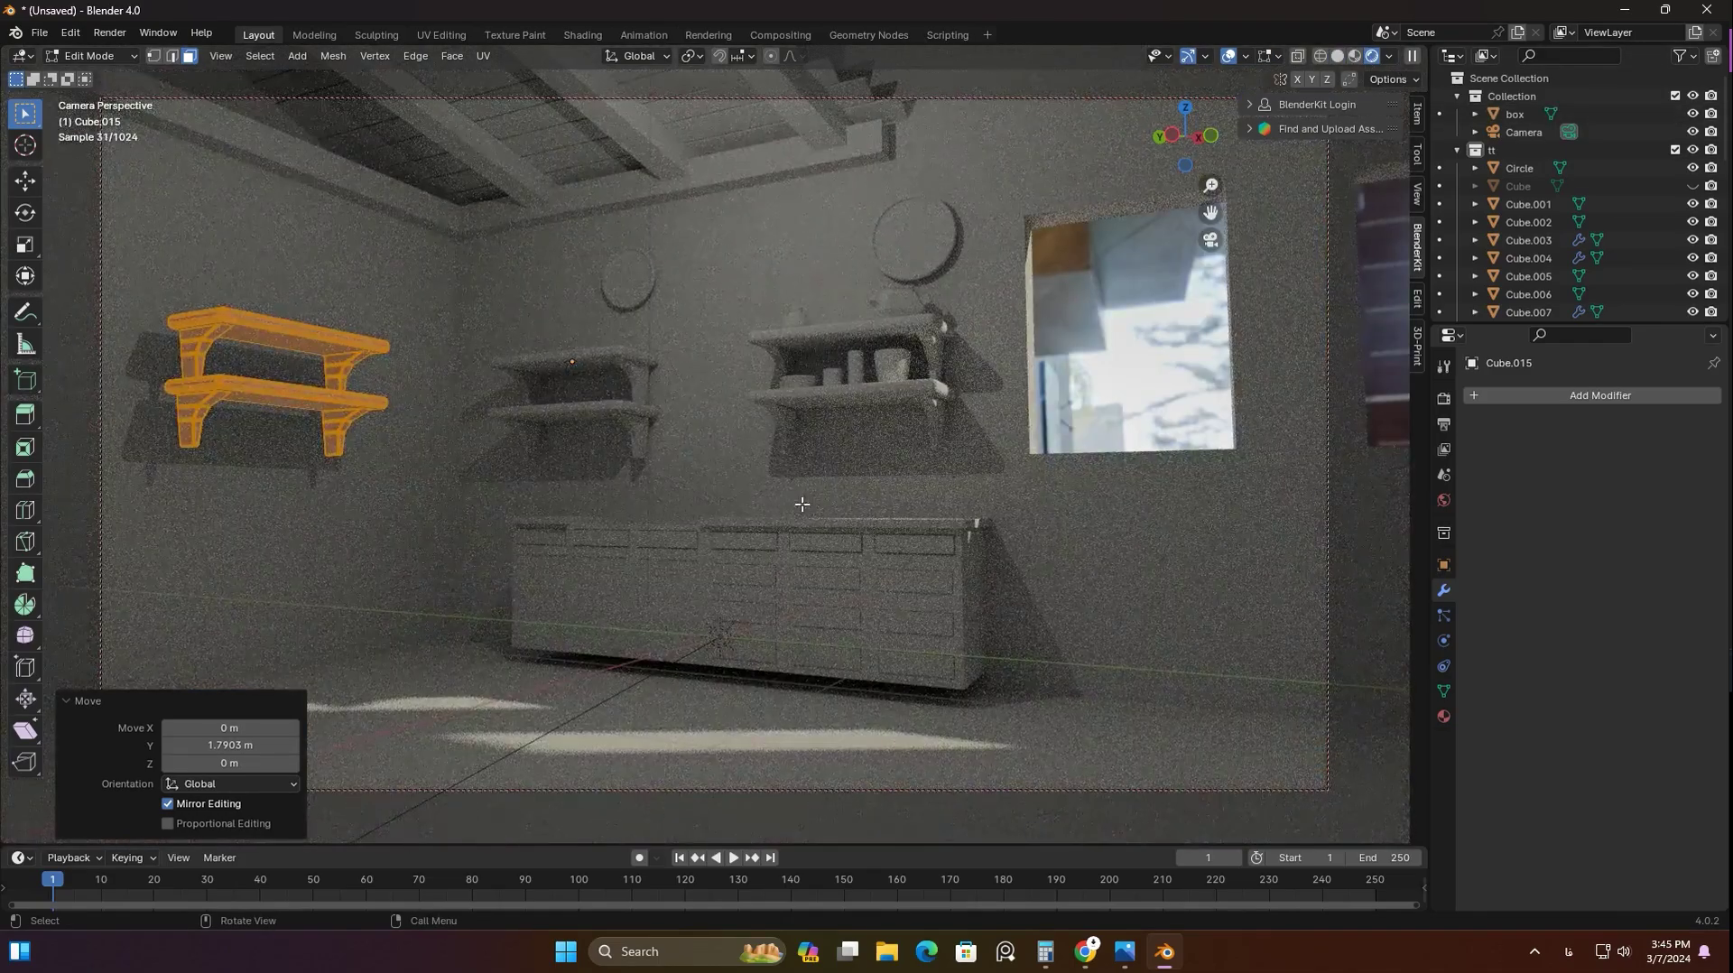
key("y")
key("Return")
key("Tab")
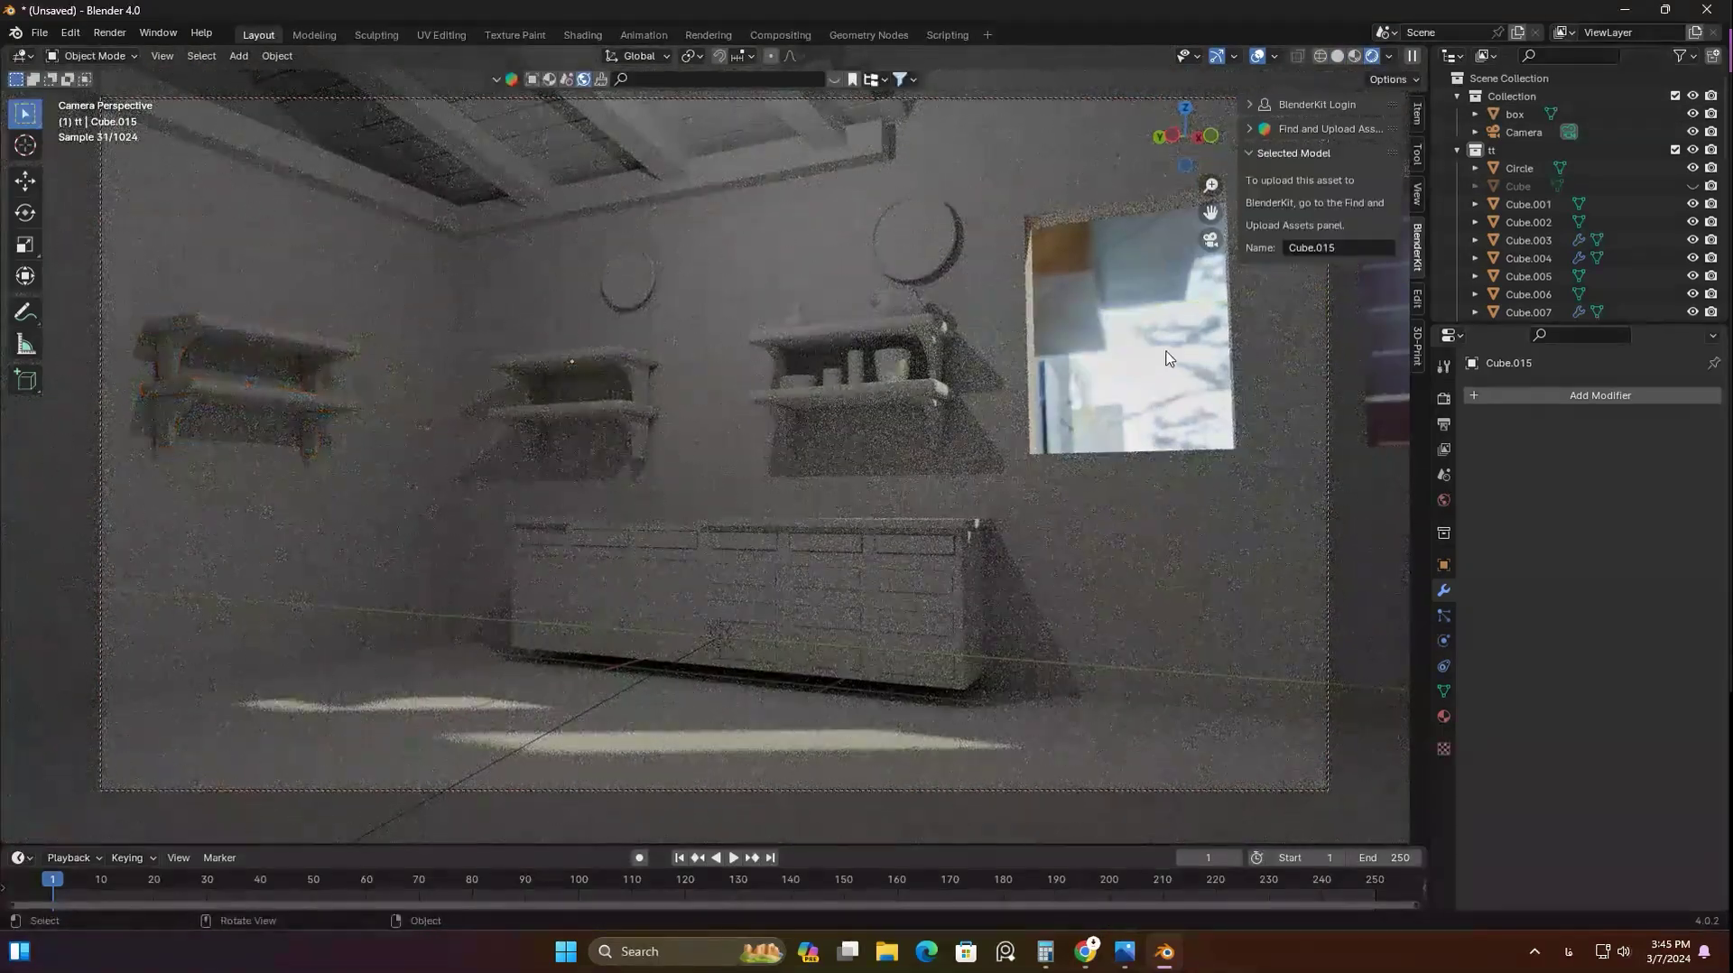
Slide the middle wall shelf about 0.65 m left along Y
left_click(850, 621)
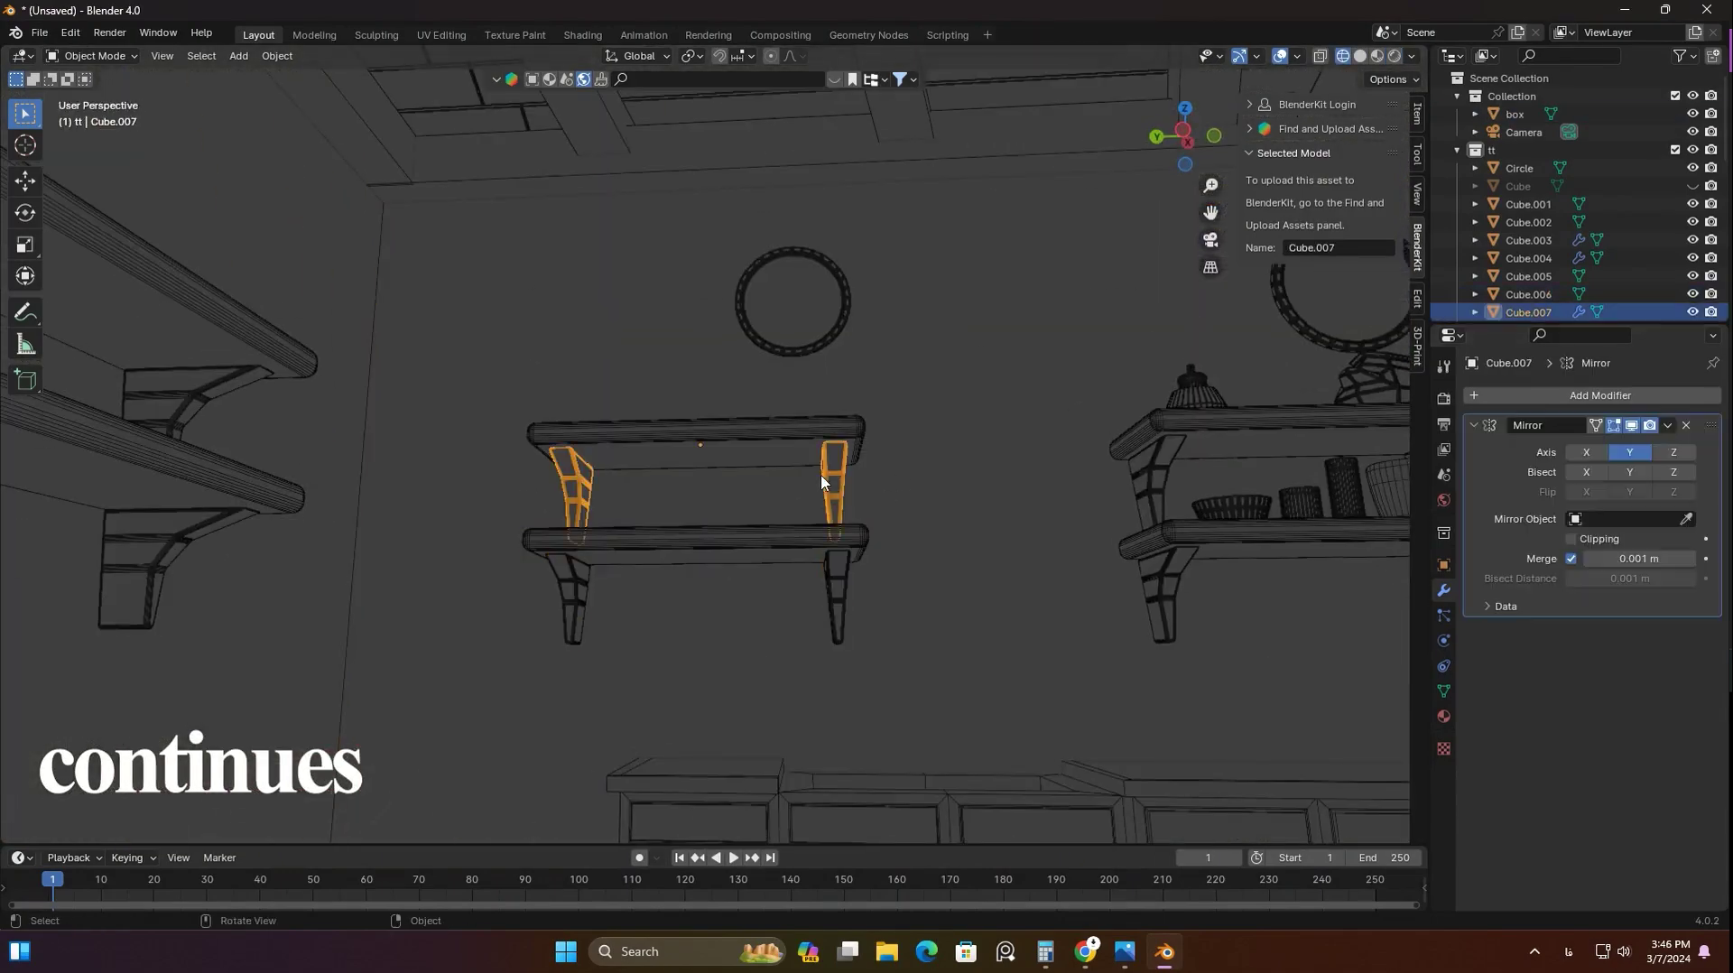
left_click(823, 481)
middle_click_drag(868, 474, 961, 565)
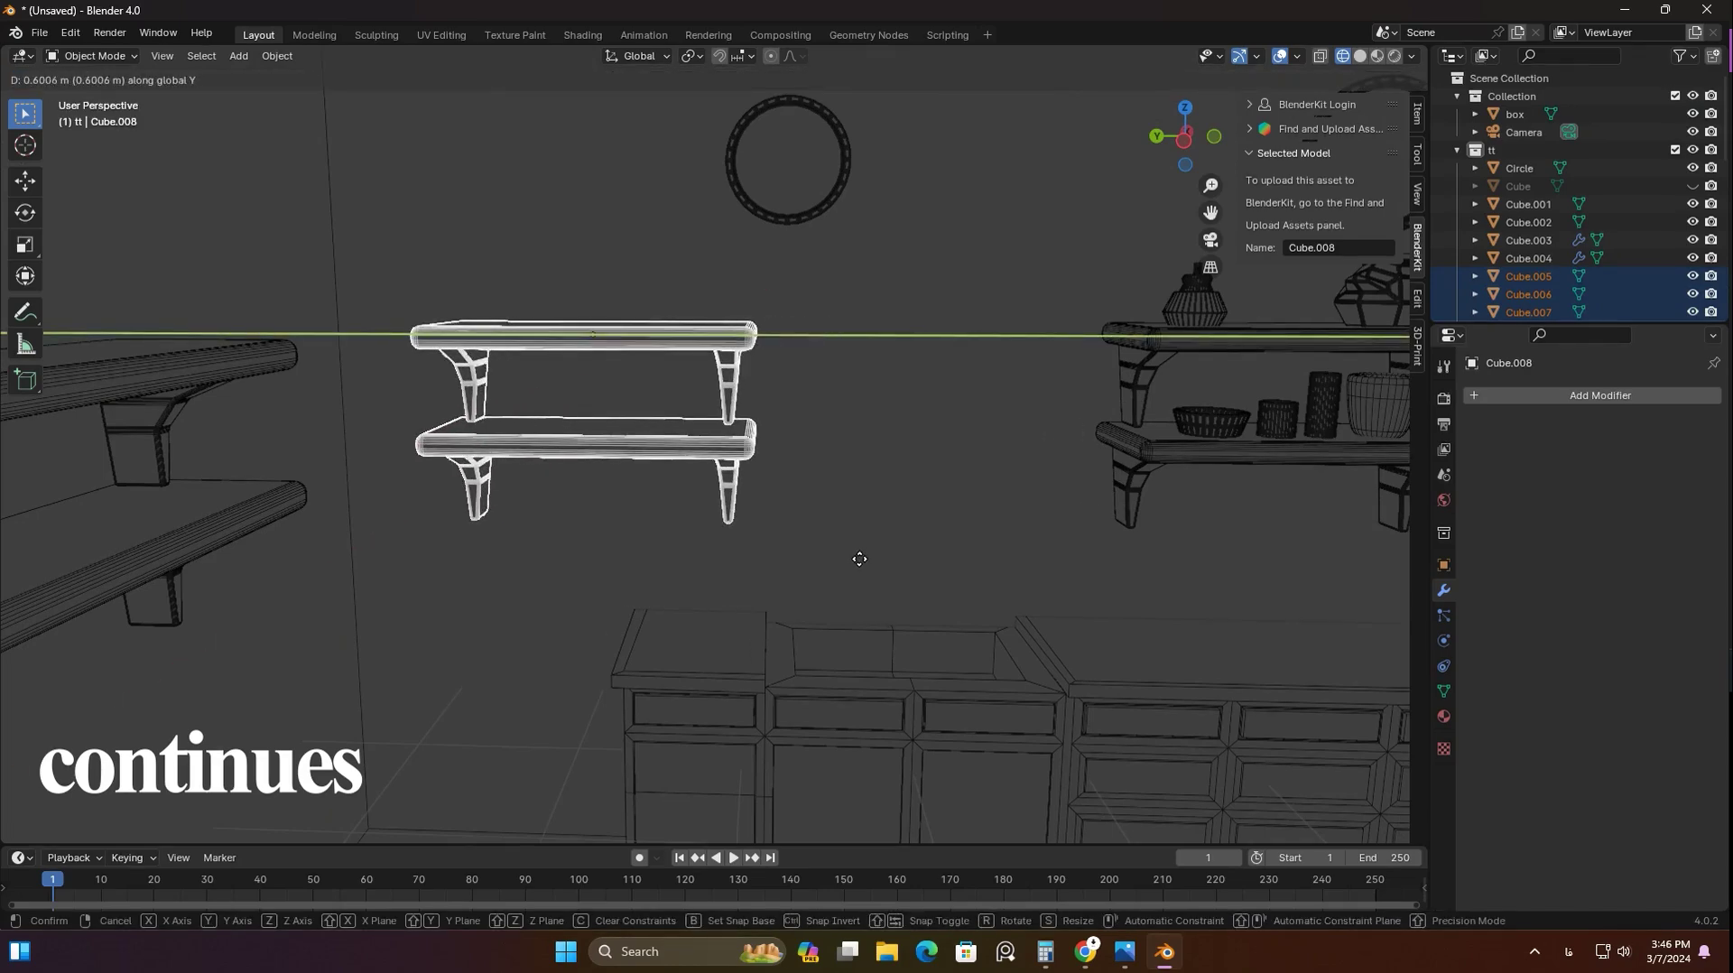
left_click(869, 325)
Return to solid shading and select the round wall plate
key("shift+z")
middle_click_drag(914, 414, 889, 398)
left_click(913, 217)
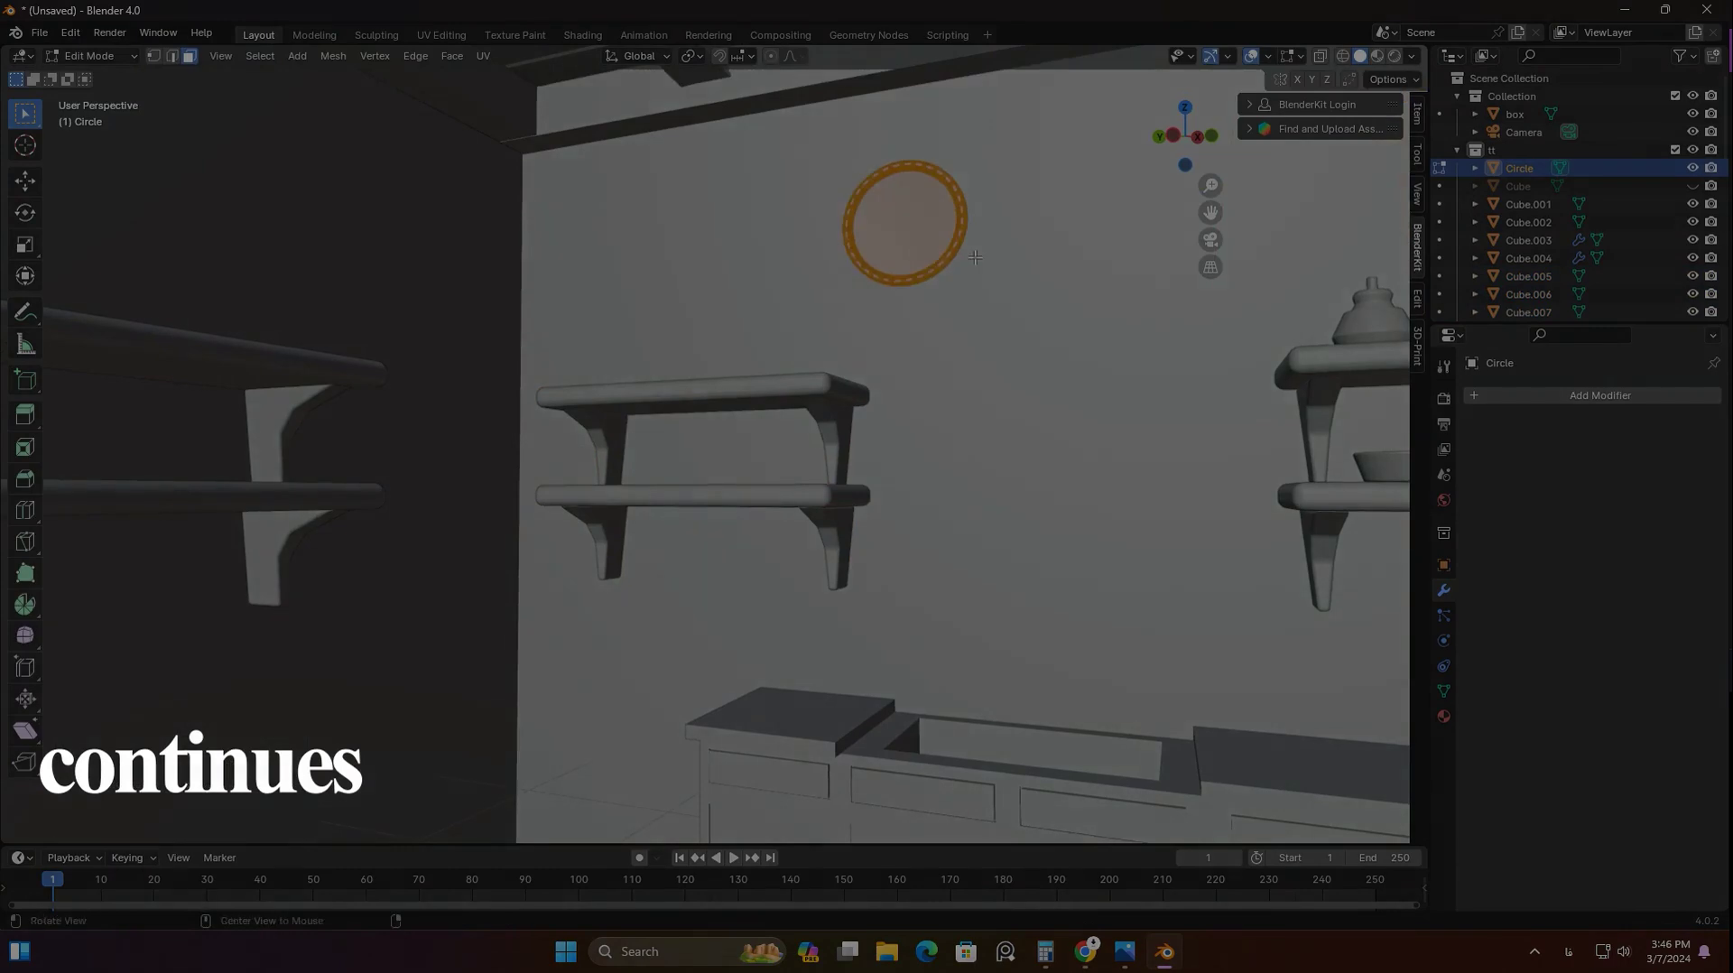